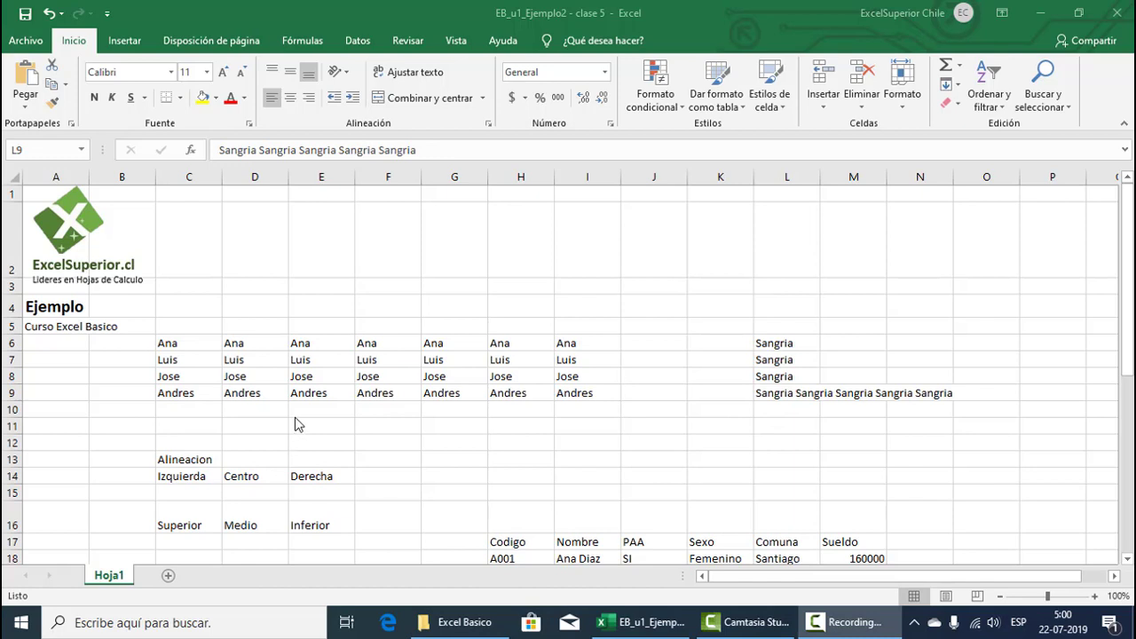
{"action": "left_click", "coordinate": [205, 341]}
{"action": "left_click", "coordinate": [184, 363]}
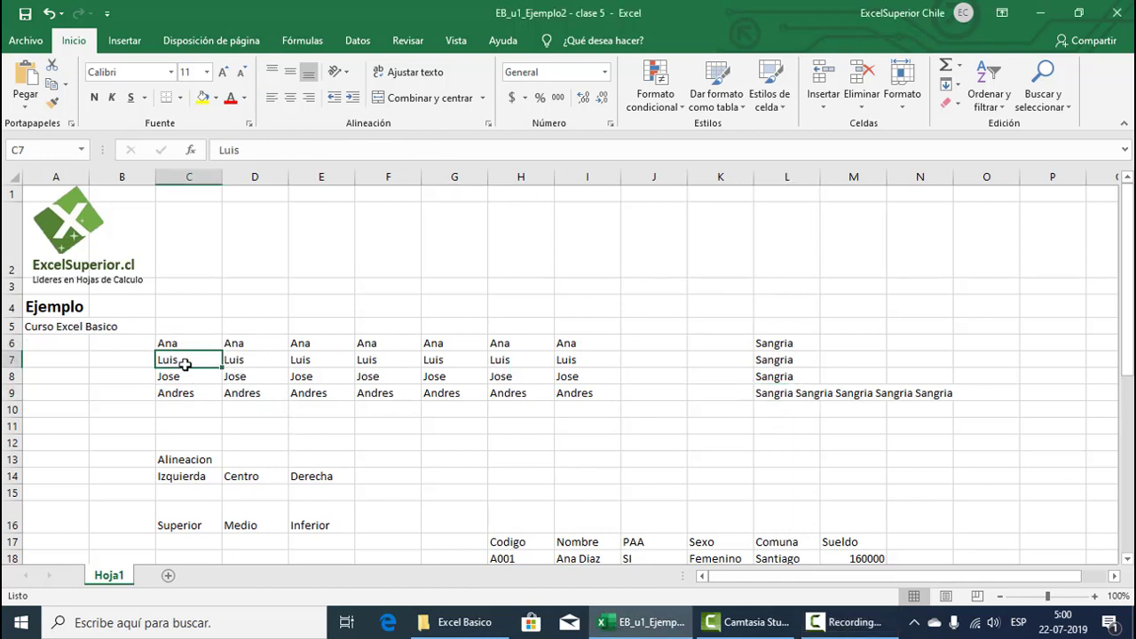
{"action": "left_click_drag", "start_coordinate": [203, 344], "coordinate": [580, 393]}
{"action": "left_click", "coordinate": [239, 361]}
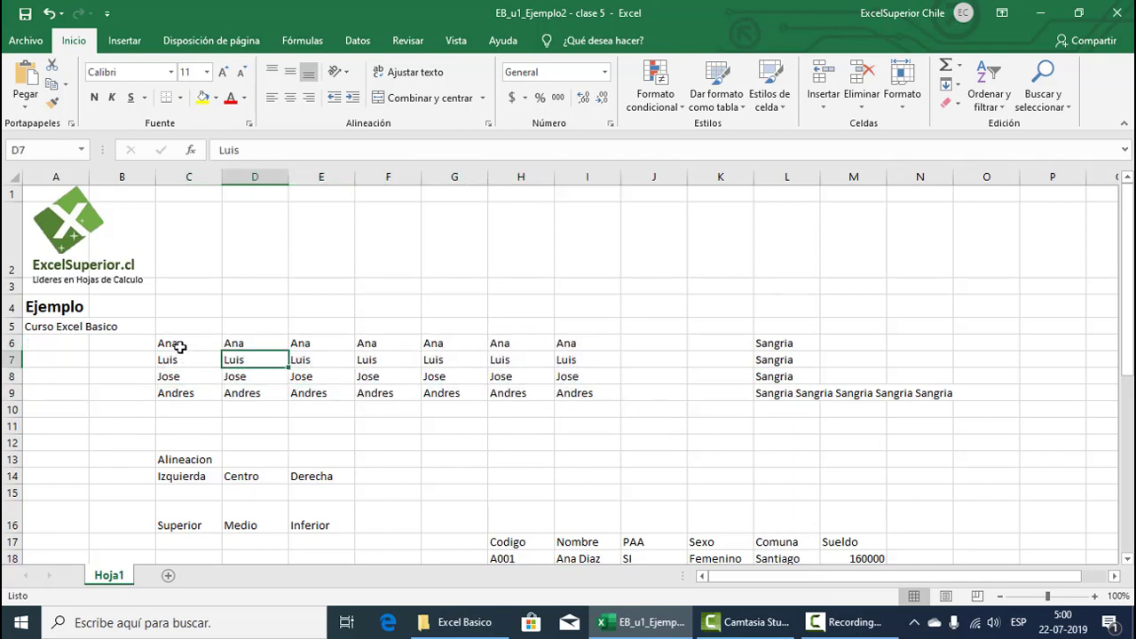
Step: Apply bold formatting to cells C6 and C9 individually
{"action": "left_click", "coordinate": [179, 346]}
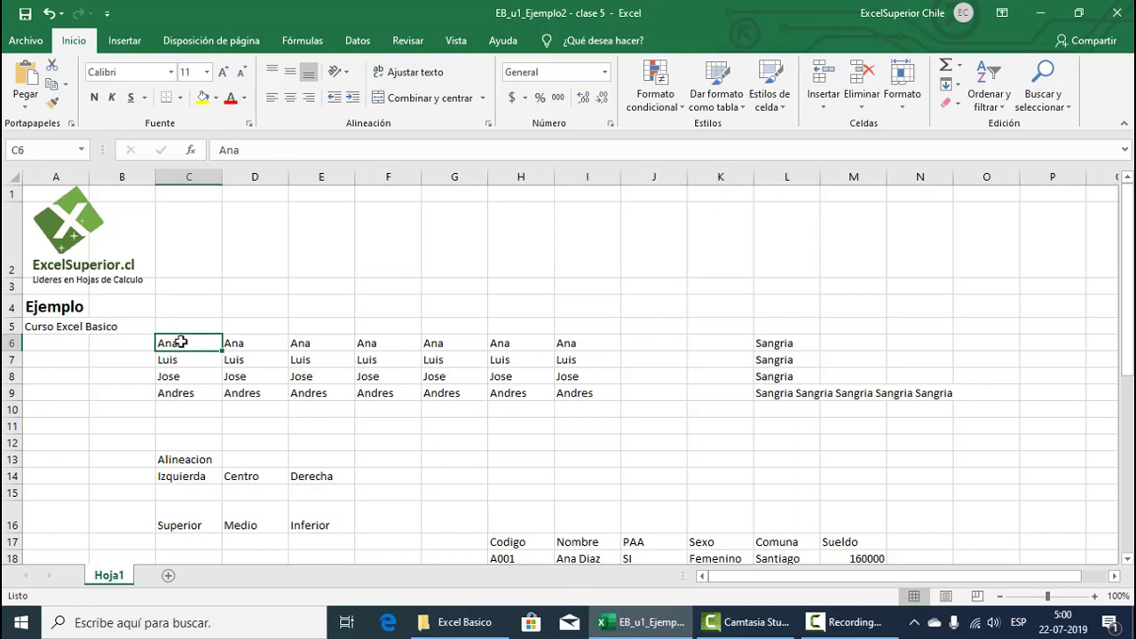
{"action": "left_click", "coordinate": [94, 100]}
{"action": "left_click", "coordinate": [186, 391]}
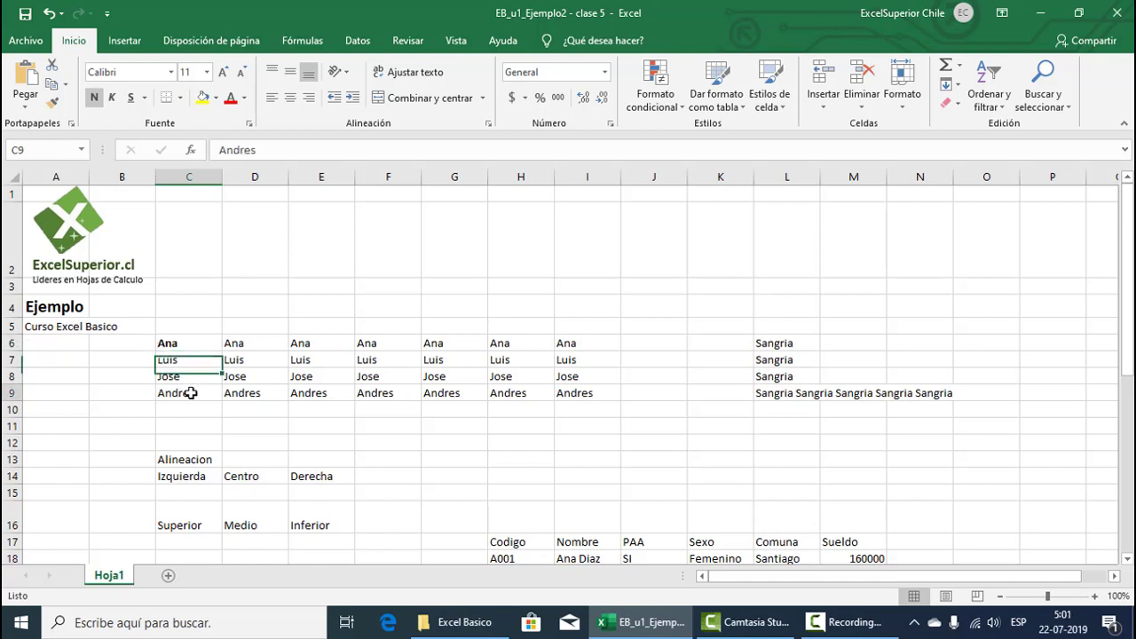
{"action": "left_click", "coordinate": [95, 101]}
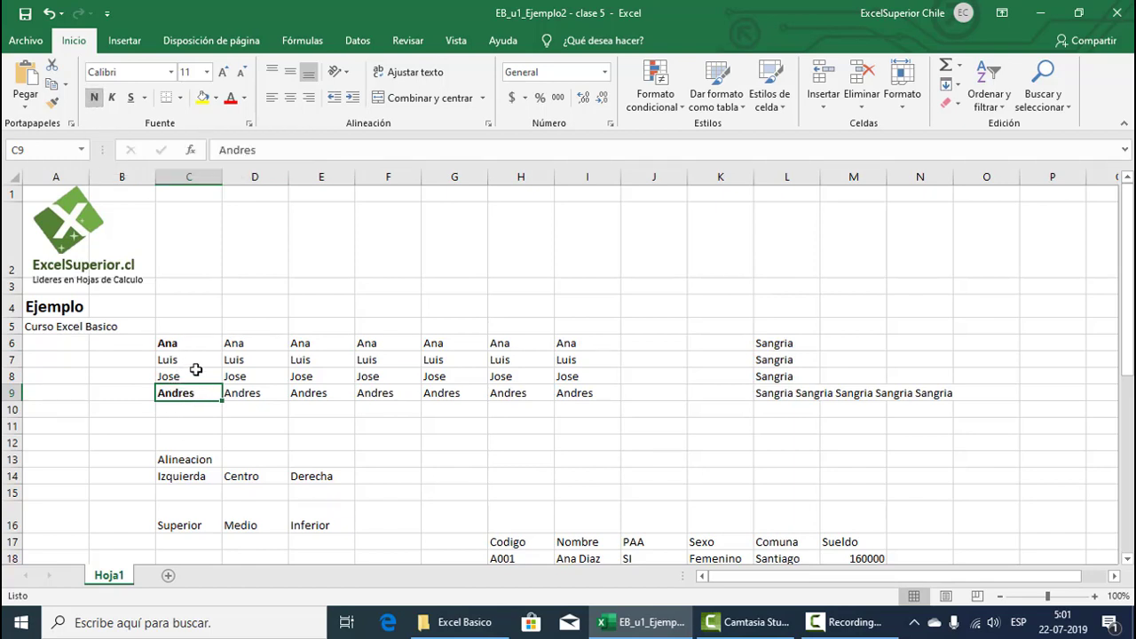
Step: Toggle bold on the whole range C6:C9, leaving the names in regular weight
{"action": "left_click_drag", "start_coordinate": [192, 345], "coordinate": [189, 394]}
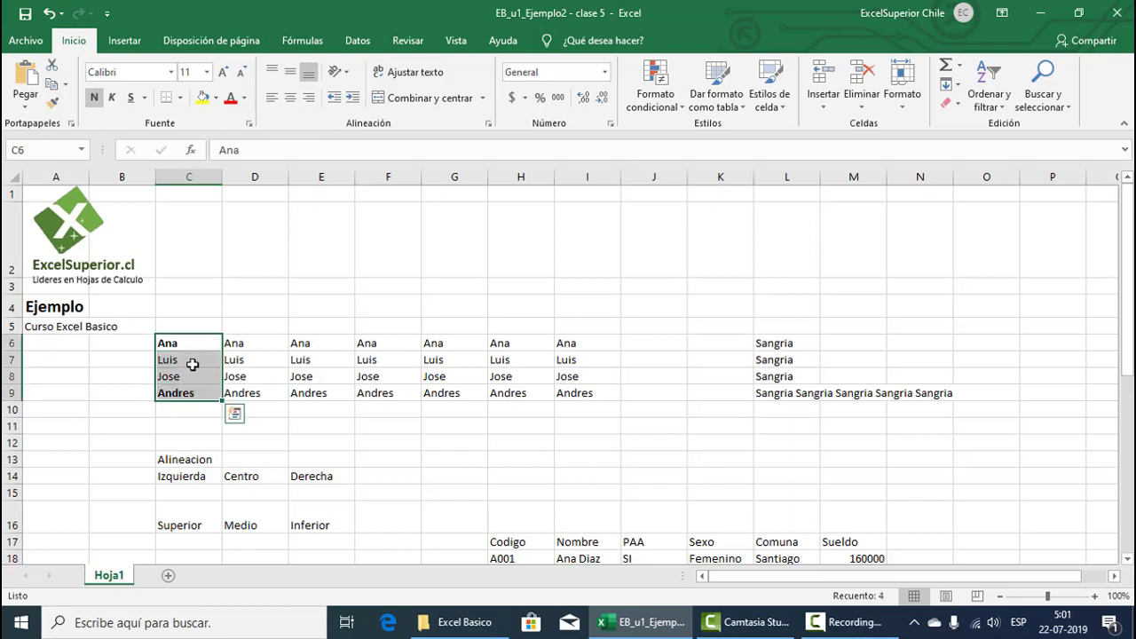
{"action": "left_click", "coordinate": [95, 97]}
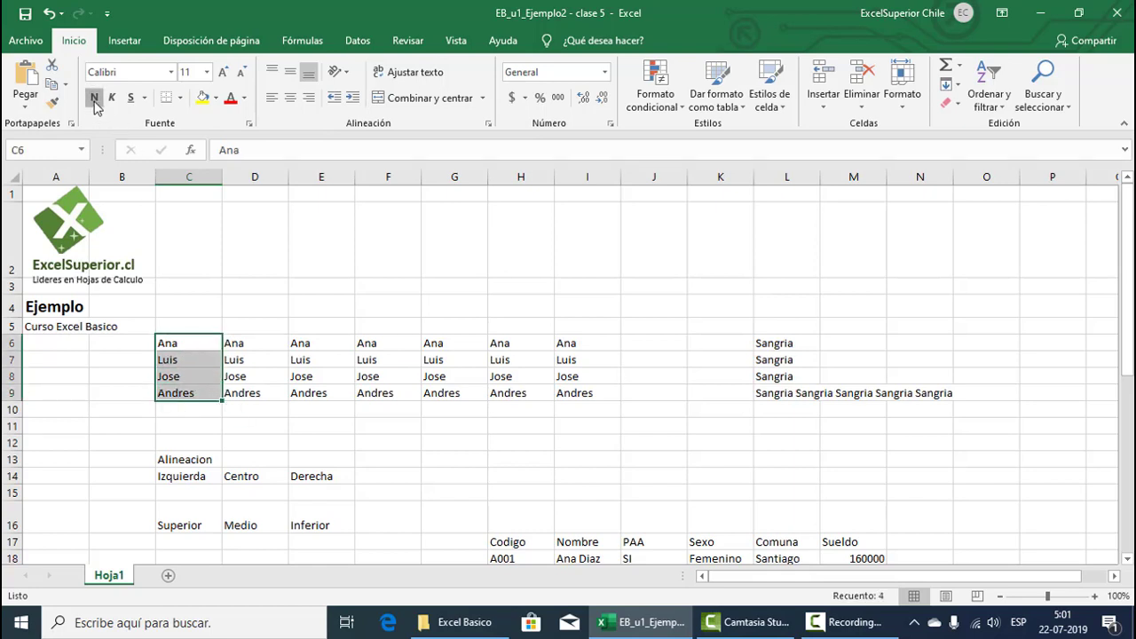
{"action": "left_click", "coordinate": [95, 97]}
{"action": "left_click", "coordinate": [187, 415]}
{"action": "left_click_drag", "start_coordinate": [190, 345], "coordinate": [200, 393]}
{"action": "left_click", "coordinate": [95, 97]}
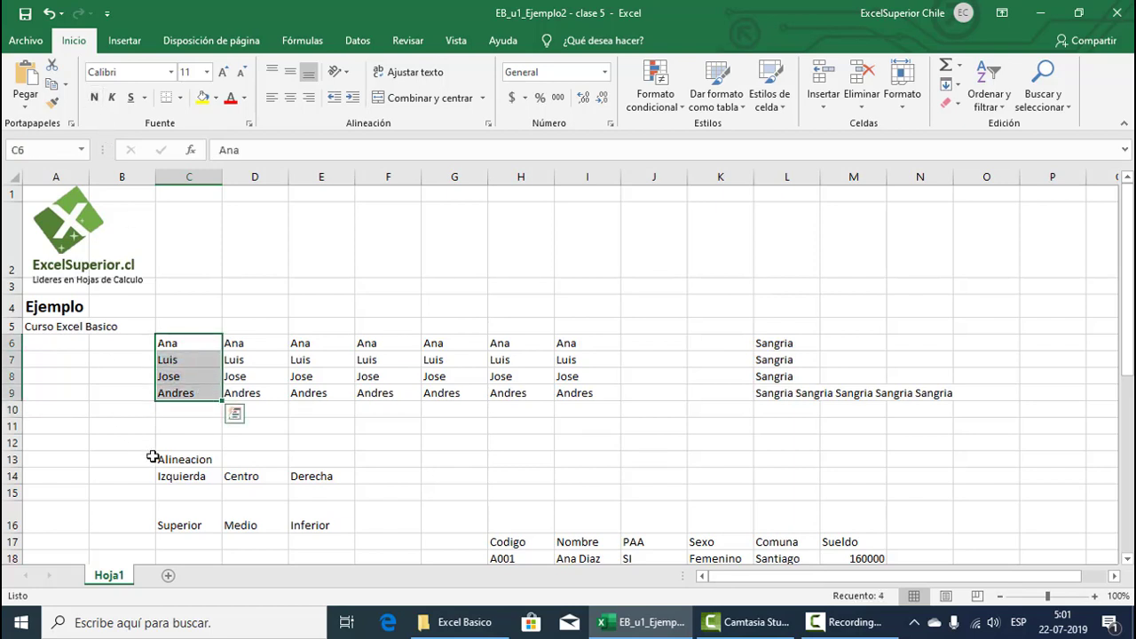
Step: Make all the names in the range C6:C9 bold at once
{"action": "left_click", "coordinate": [282, 360]}
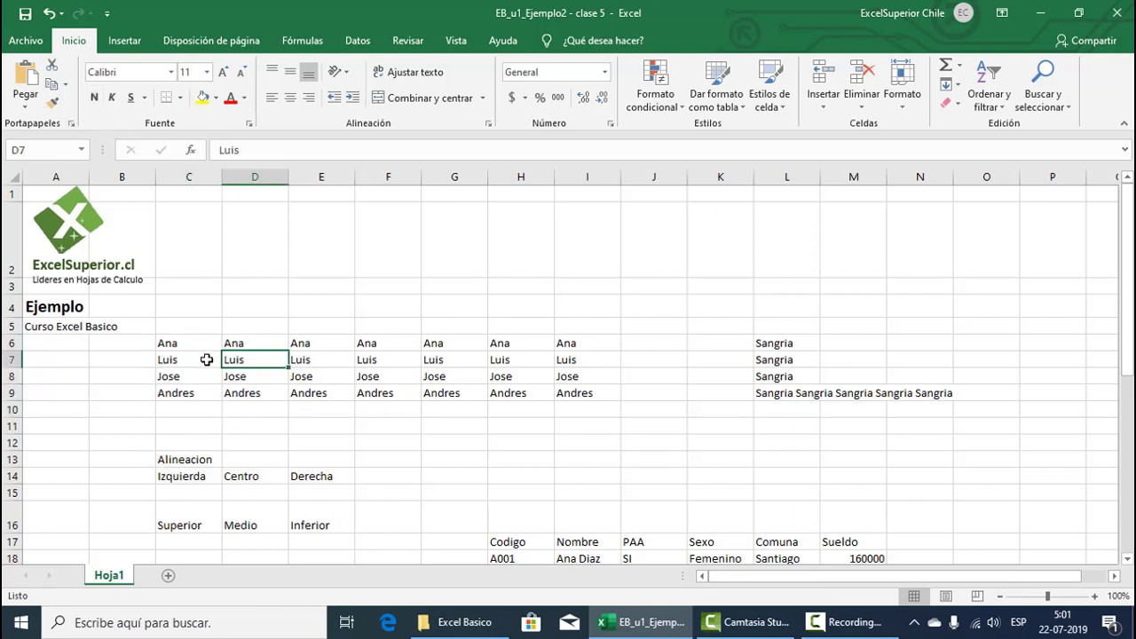
{"action": "left_click", "coordinate": [193, 346]}
{"action": "left_click_drag", "start_coordinate": [194, 346], "coordinate": [197, 392]}
{"action": "left_click", "coordinate": [95, 97]}
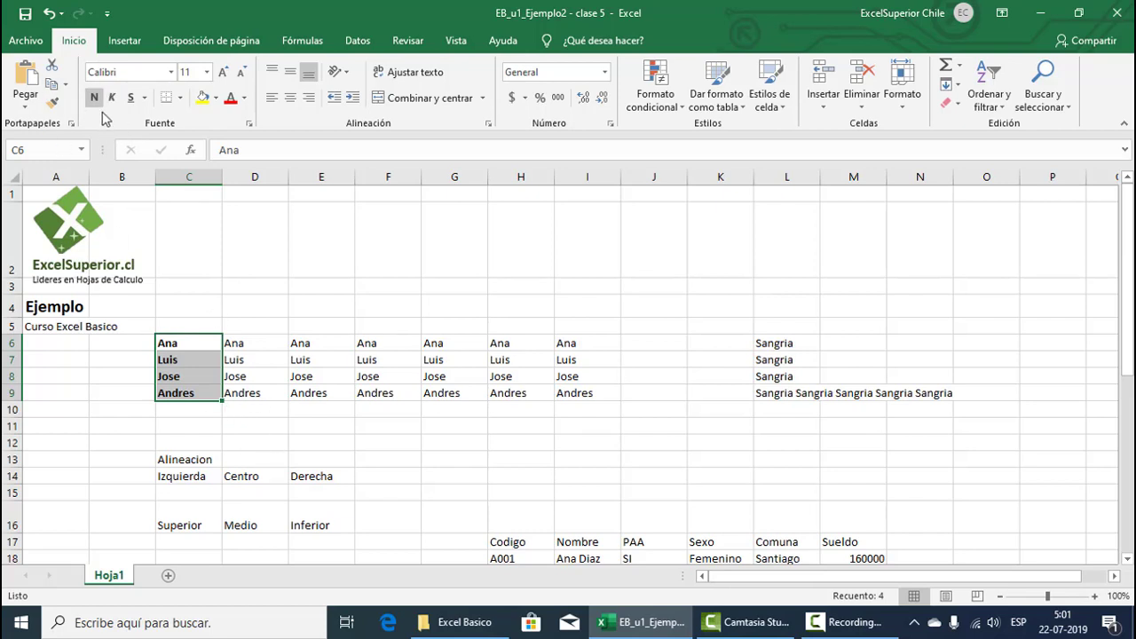
Step: Remove the bold formatting from cells C8:C9 only
{"action": "left_click", "coordinate": [275, 379]}
{"action": "left_click", "coordinate": [185, 379]}
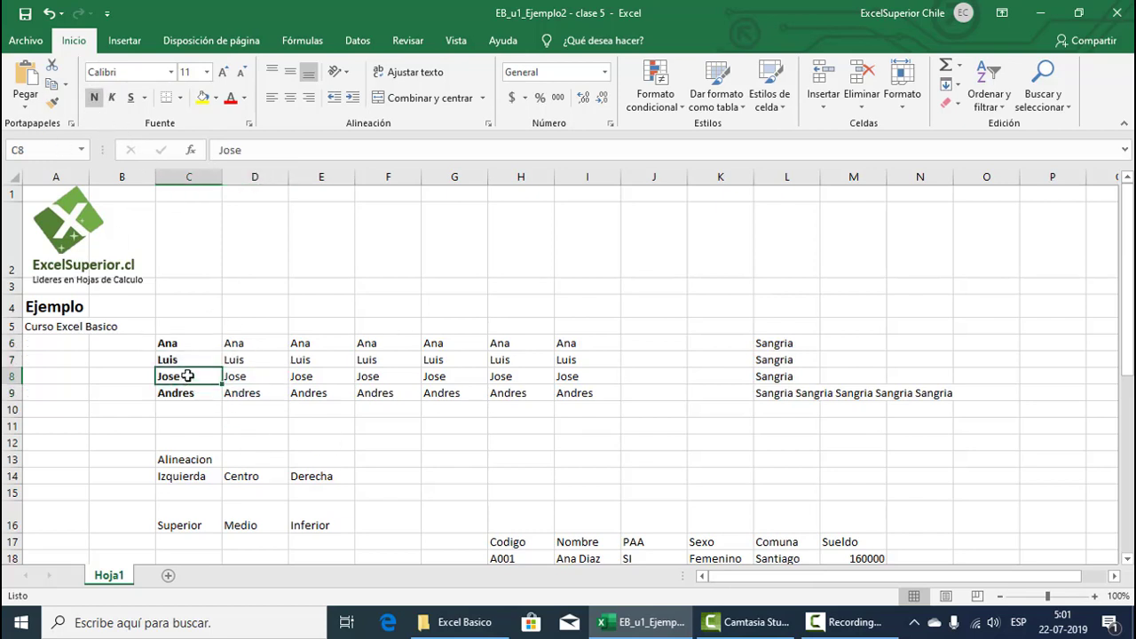
{"action": "left_click", "coordinate": [197, 390], "text": "shift"}
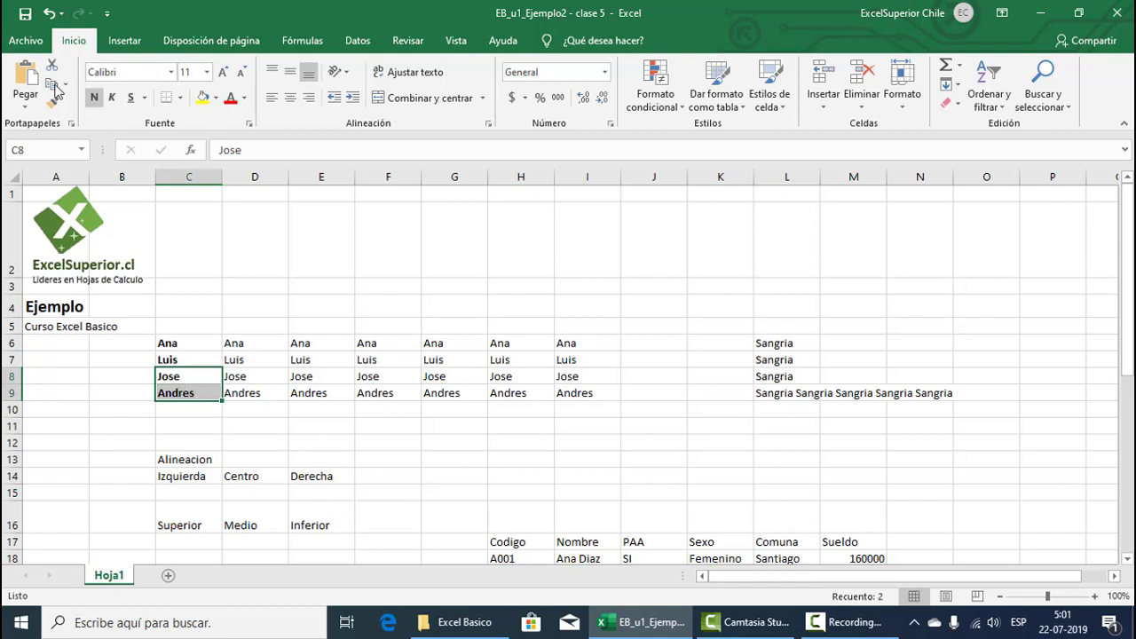
{"action": "left_click", "coordinate": [94, 97]}
{"action": "left_click", "coordinate": [115, 422]}
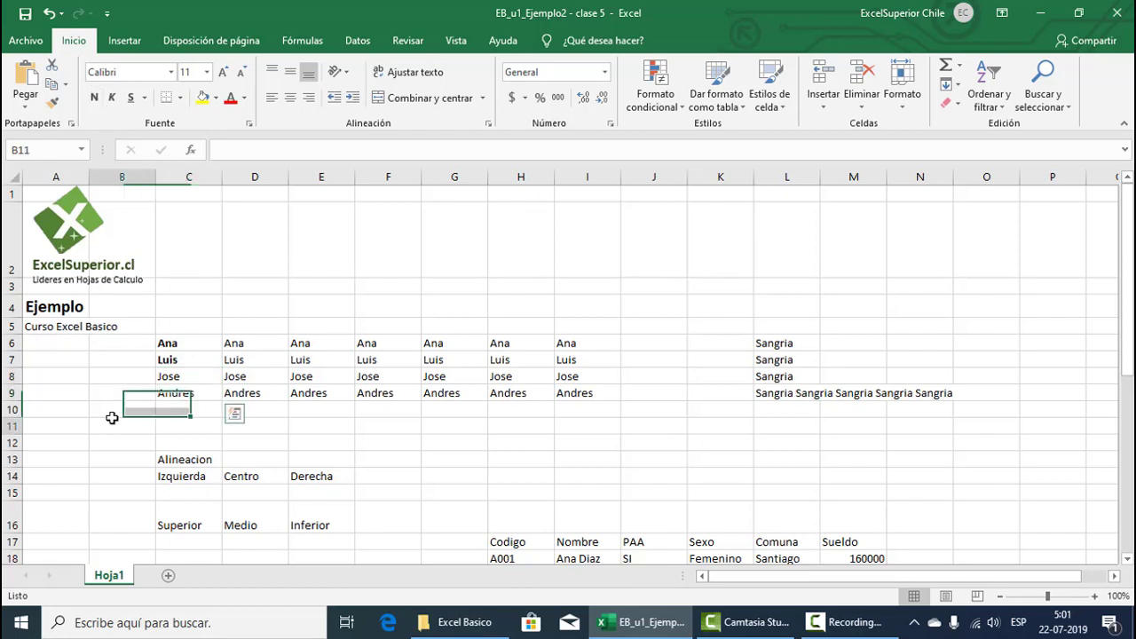
Step: Apply italic formatting to the names in the range D6:D9
{"action": "left_click_drag", "start_coordinate": [193, 348], "coordinate": [198, 390]}
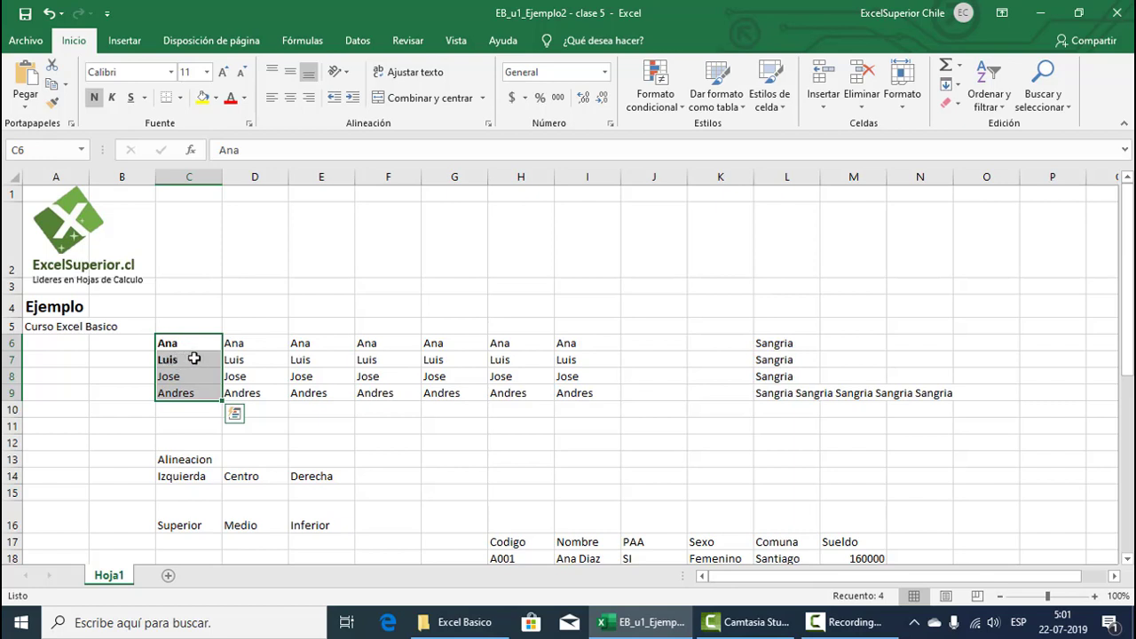
{"action": "left_click_drag", "start_coordinate": [266, 341], "coordinate": [264, 393]}
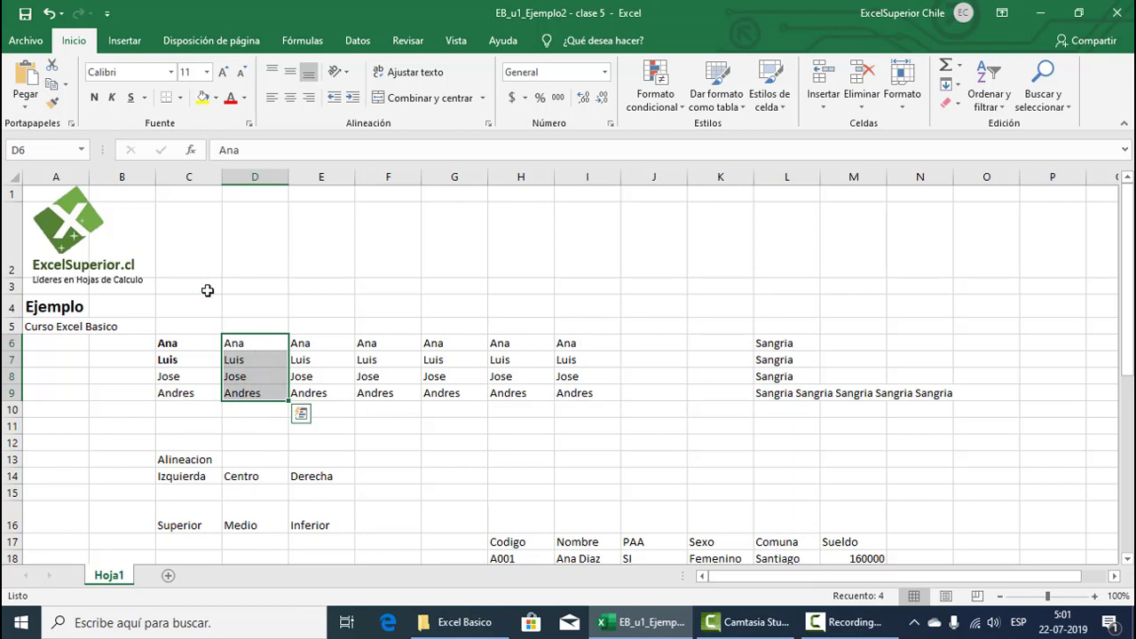
{"action": "left_click", "coordinate": [113, 98]}
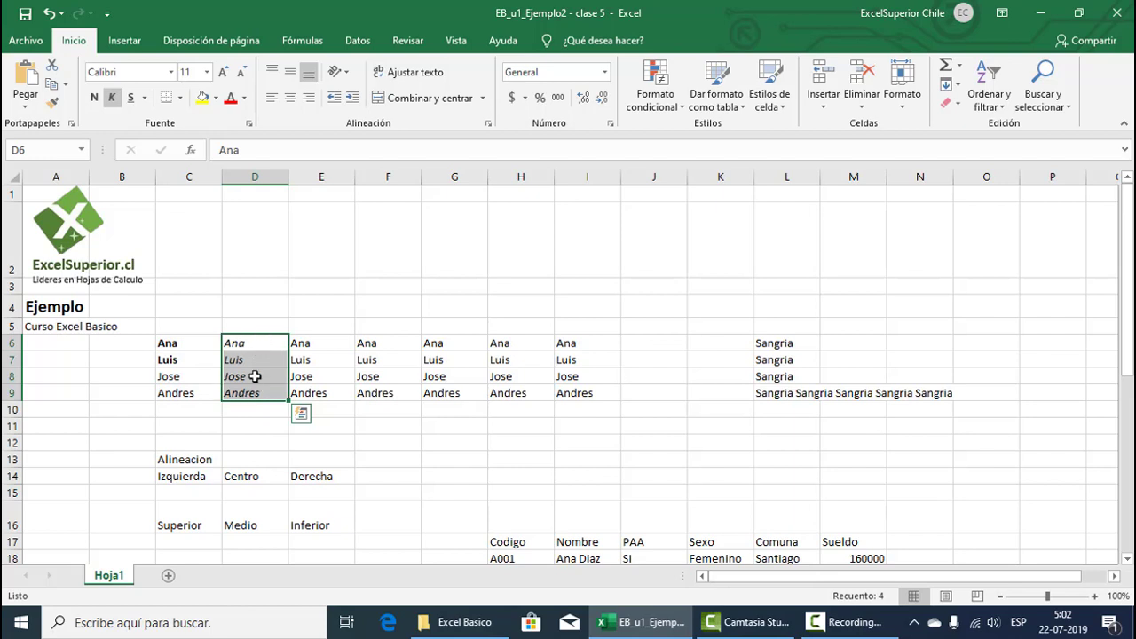
{"action": "left_click_drag", "start_coordinate": [256, 346], "coordinate": [256, 395]}
{"action": "key", "text": "ctrl+v"}
Step: Apply a single underline to the names in cells E6:E7
{"action": "left_click", "coordinate": [335, 344]}
{"action": "mouse_move", "coordinate": [334, 343]}
{"action": "left_mouse_down"}
{"action": "mouse_move", "coordinate": [335, 385]}
{"action": "mouse_move", "coordinate": [334, 353]}
{"action": "left_mouse_up"}
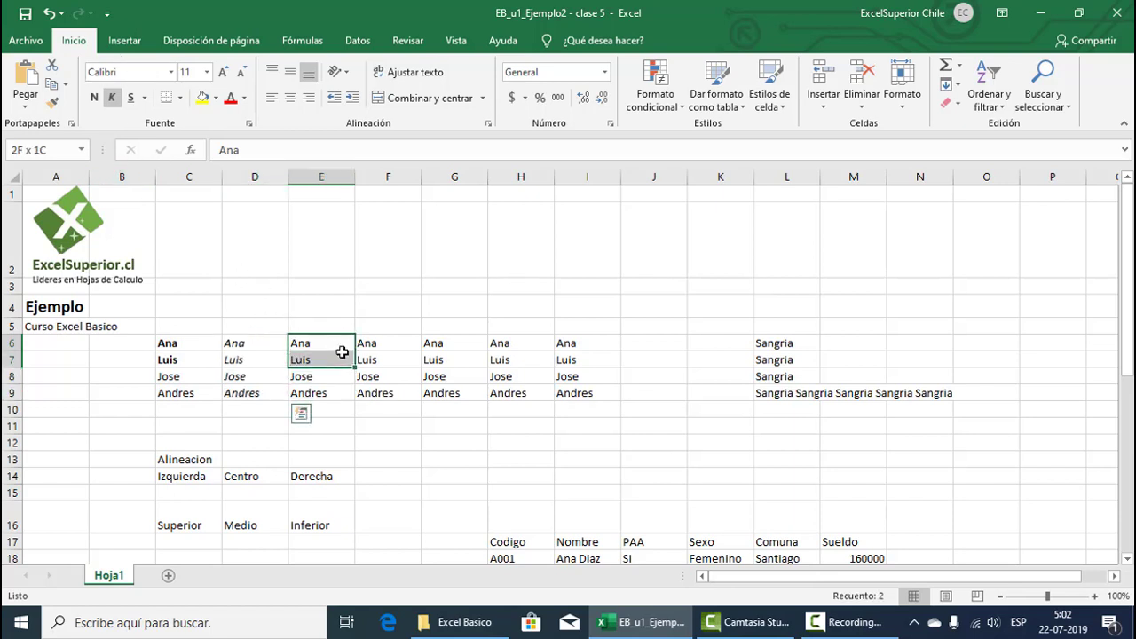
{"action": "left_click", "coordinate": [130, 101]}
{"action": "left_click", "coordinate": [388, 306]}
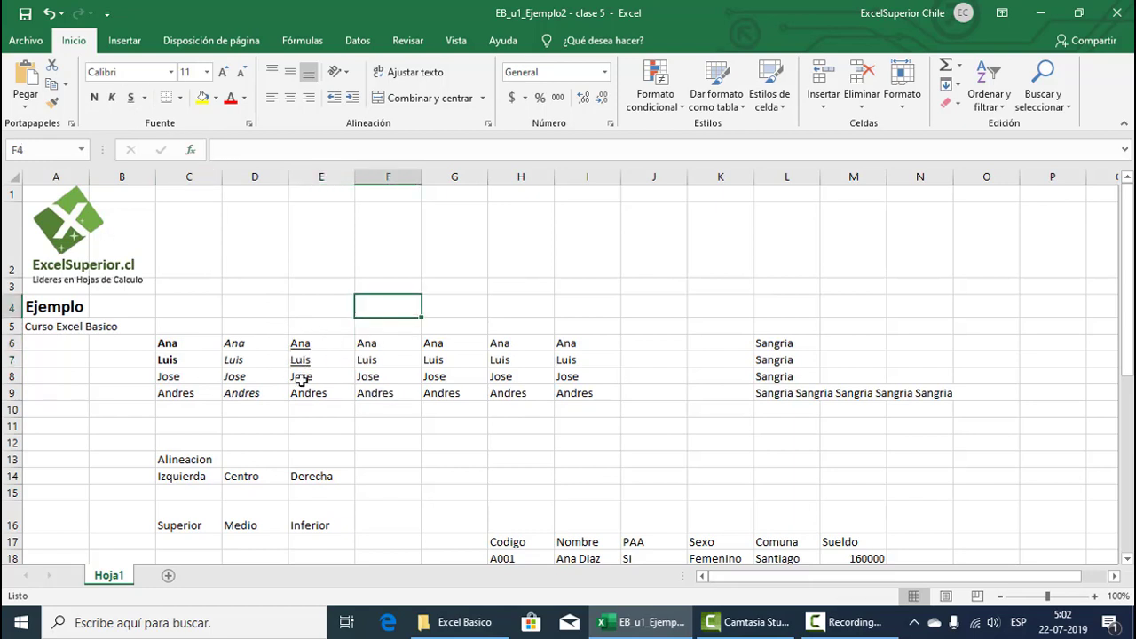
Step: Apply a double underline (Subrayado doble) to the names in cells E8:E9
{"action": "left_click_drag", "start_coordinate": [327, 379], "coordinate": [321, 393]}
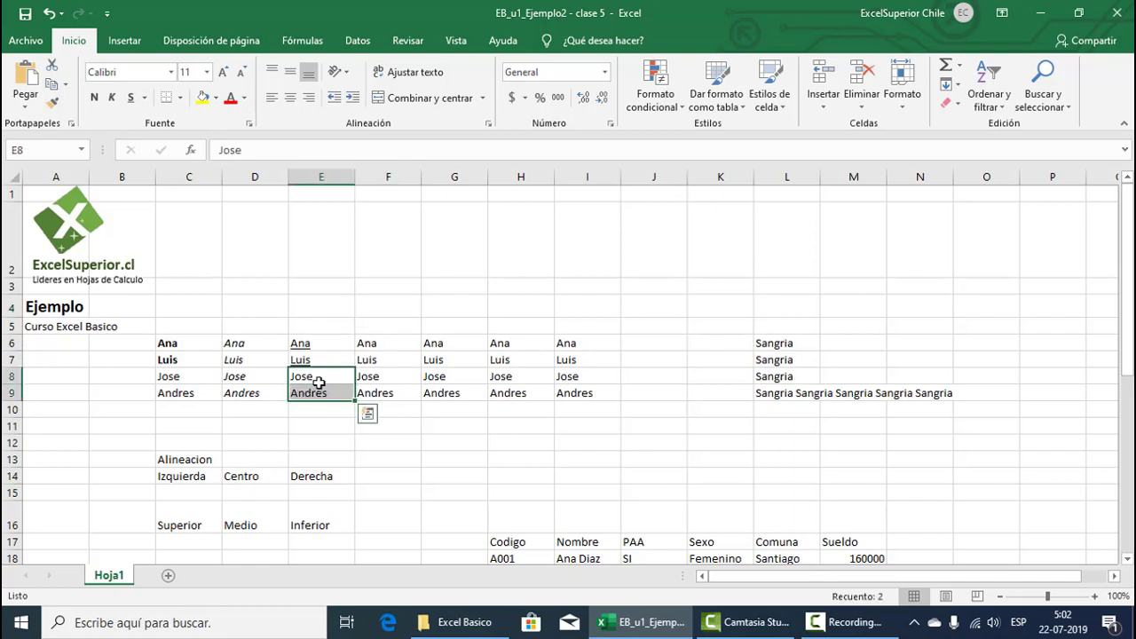
{"action": "left_click", "coordinate": [144, 98]}
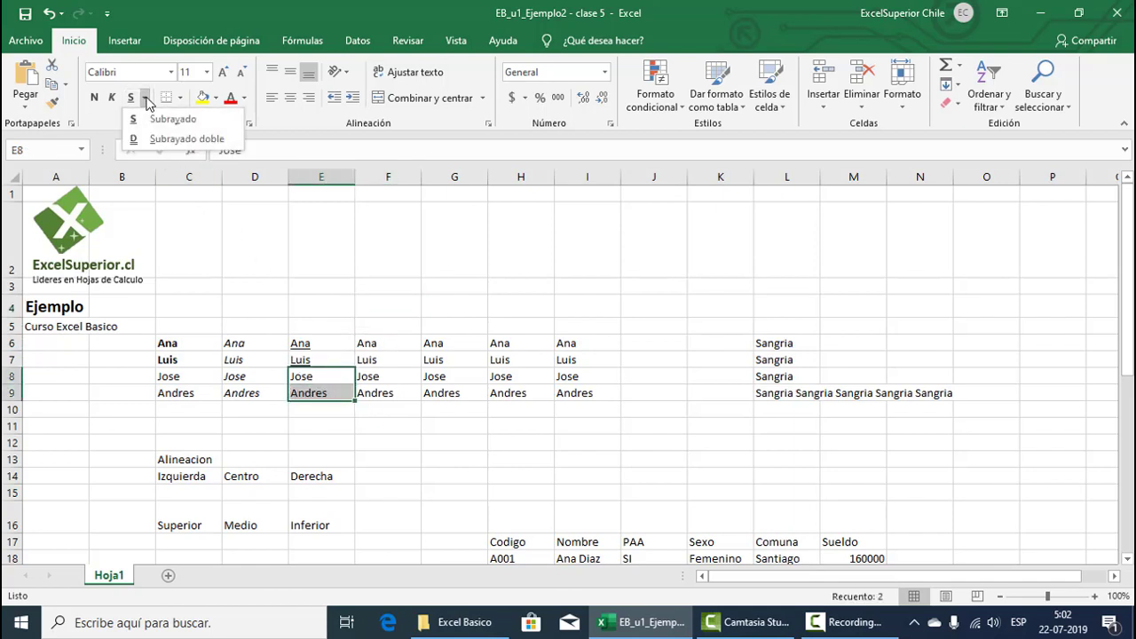
{"action": "left_click", "coordinate": [165, 139]}
{"action": "left_click", "coordinate": [322, 426]}
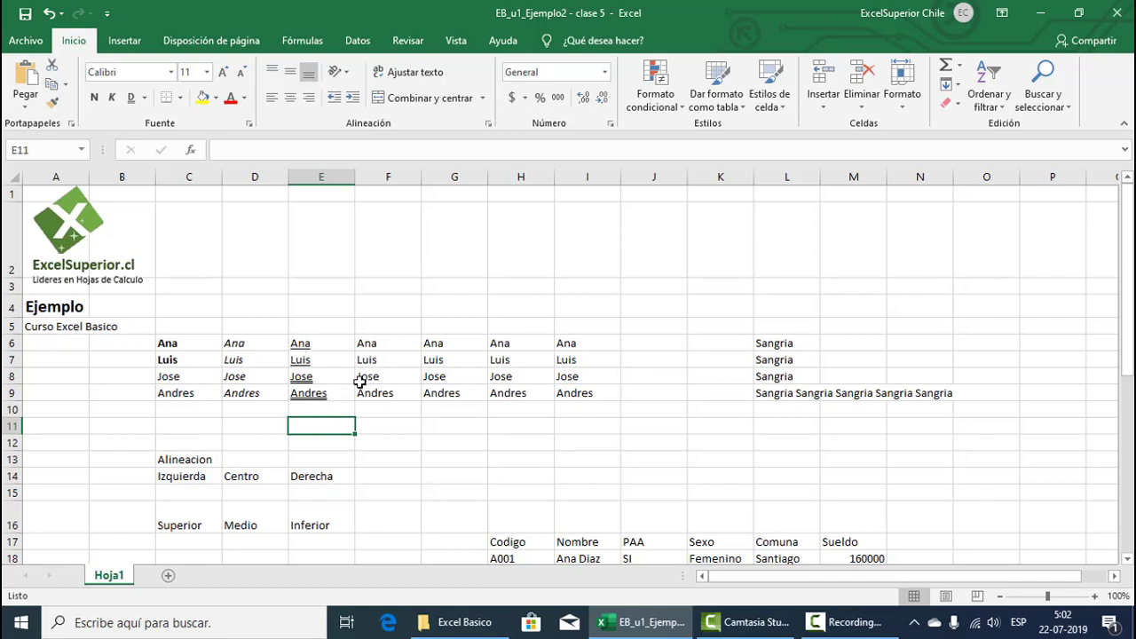
Step: Fill cell F6 with yellow and change its fill to the lightest green theme shade
{"action": "left_click", "coordinate": [382, 344]}
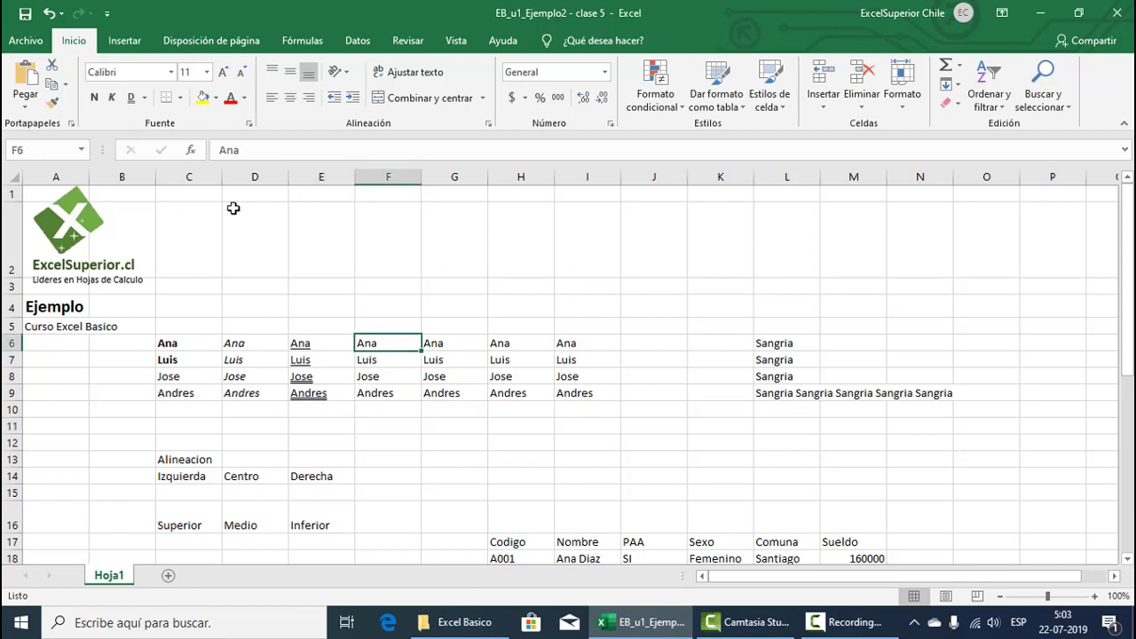
{"action": "left_click", "coordinate": [203, 98]}
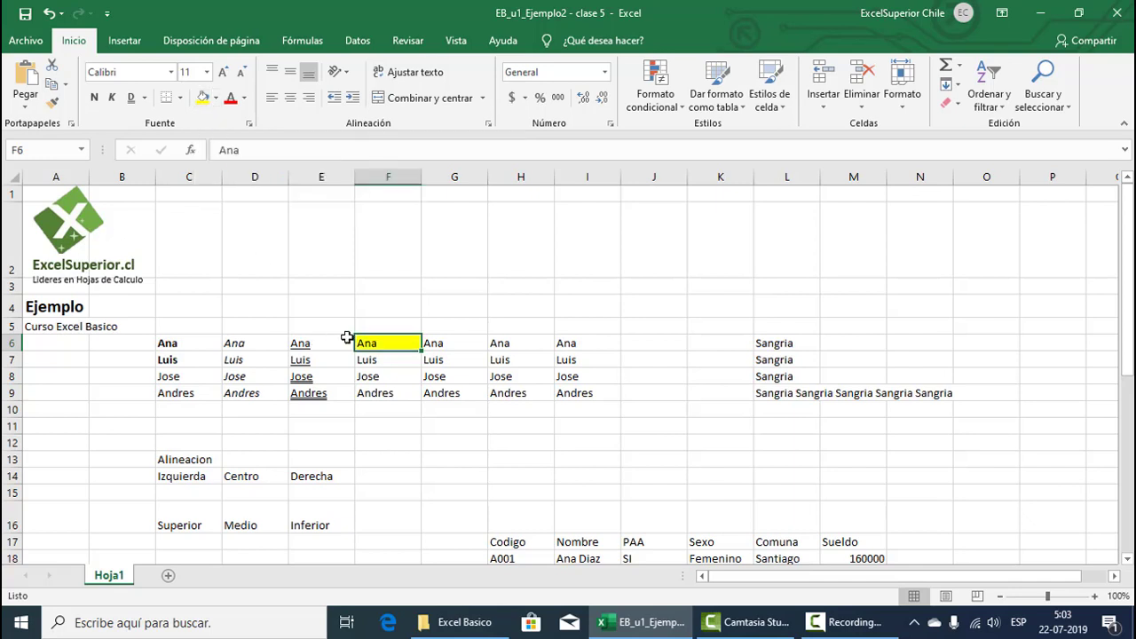
{"action": "left_click", "coordinate": [215, 98]}
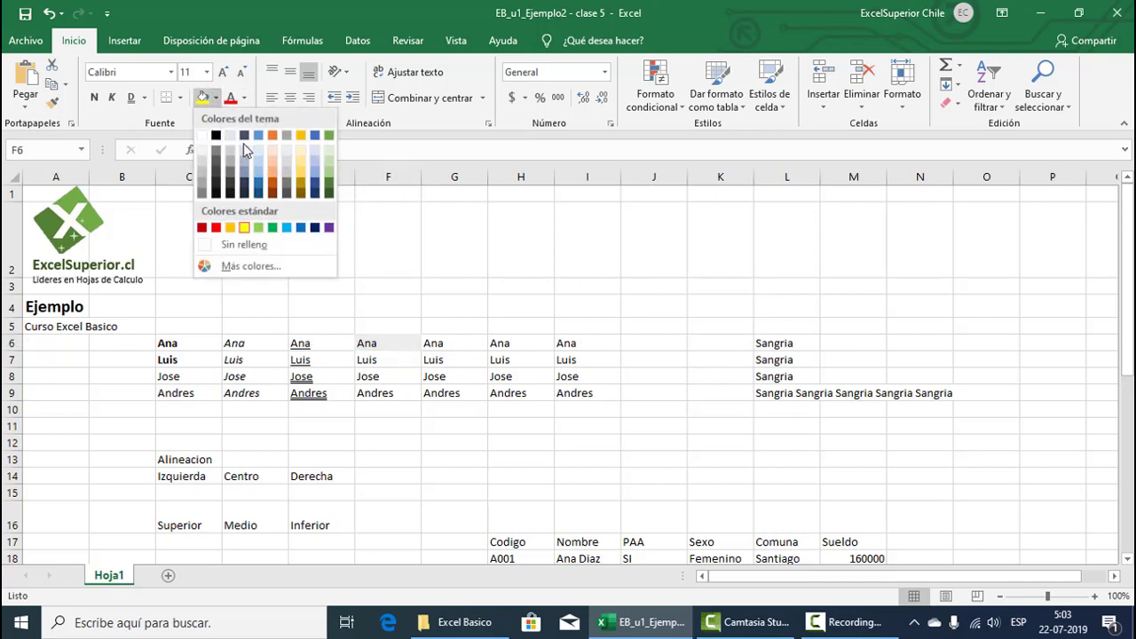
{"action": "left_click", "coordinate": [329, 156]}
Step: Fill cell F7 with standard yellow and cell F8 with standard light blue
{"action": "left_click", "coordinate": [384, 360]}
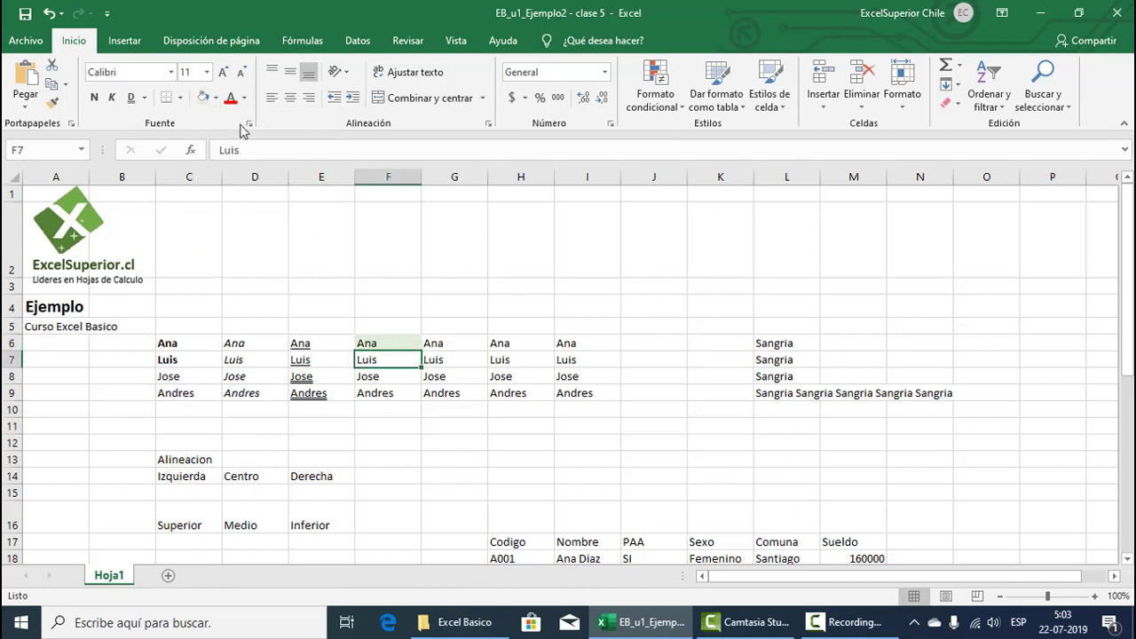
{"action": "left_click", "coordinate": [215, 97]}
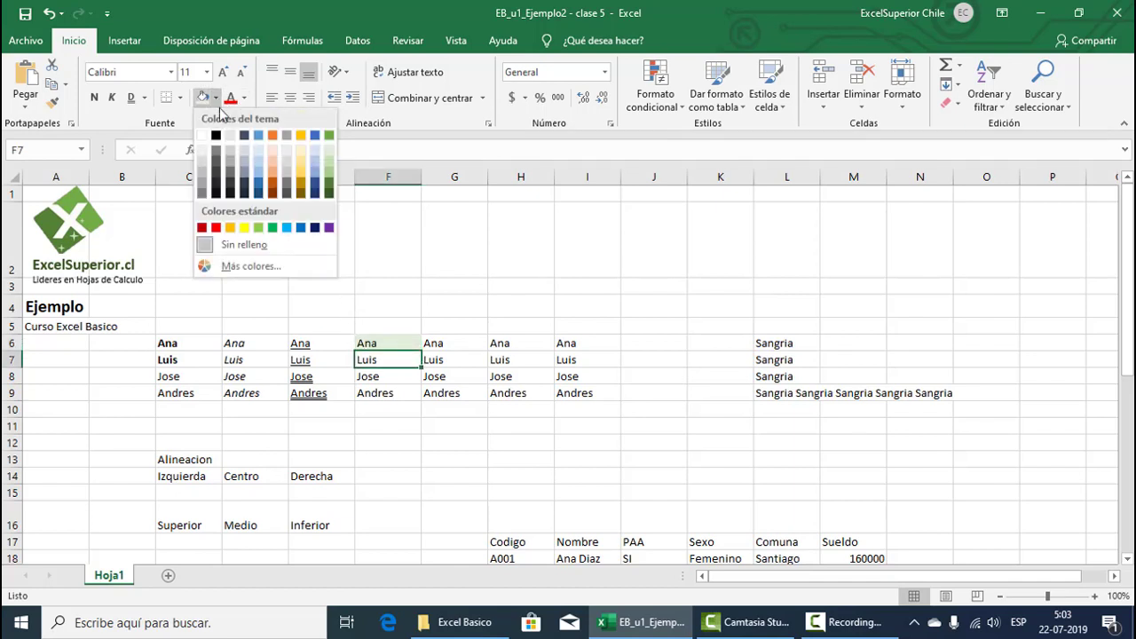
{"action": "left_click", "coordinate": [245, 228]}
{"action": "left_click", "coordinate": [377, 377]}
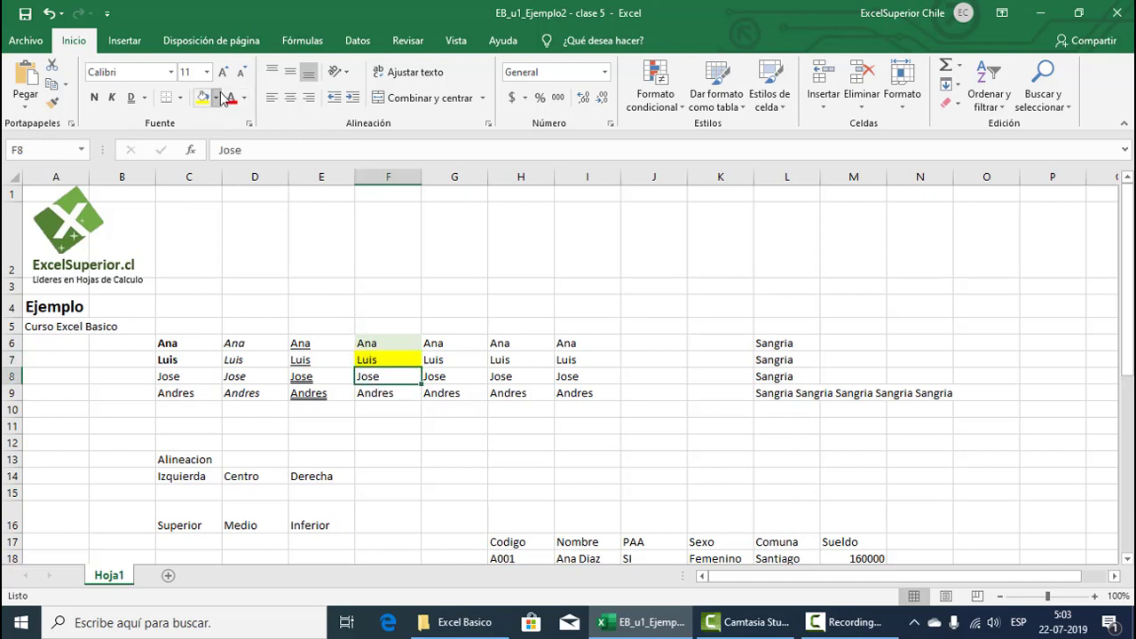
{"action": "left_click", "coordinate": [215, 98]}
{"action": "left_click", "coordinate": [286, 228]}
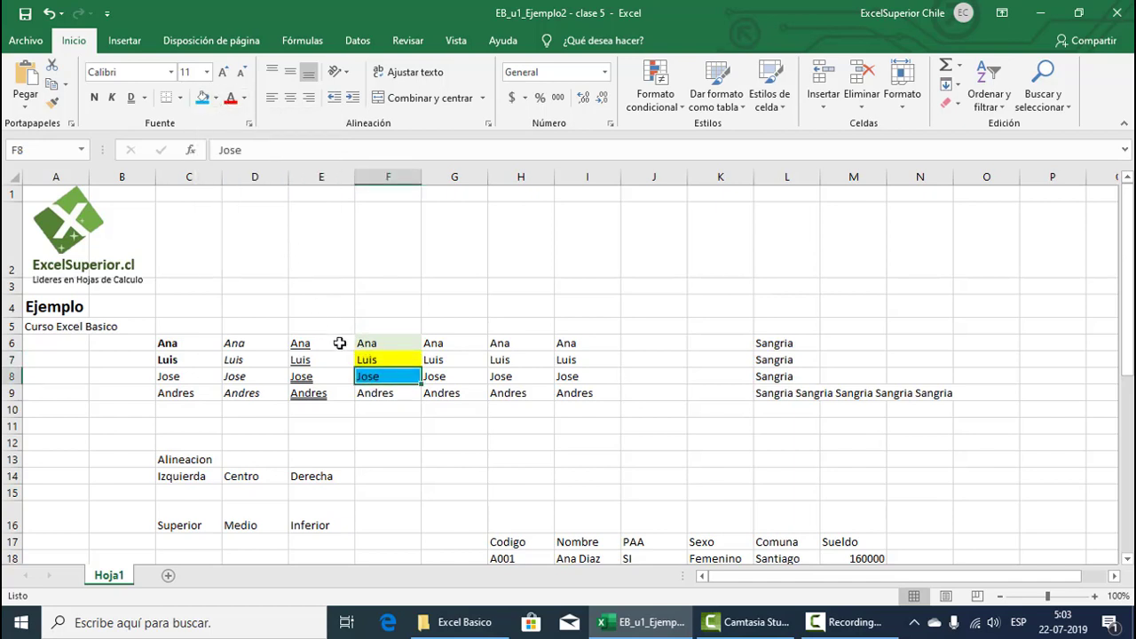
{"action": "left_click", "coordinate": [379, 428]}
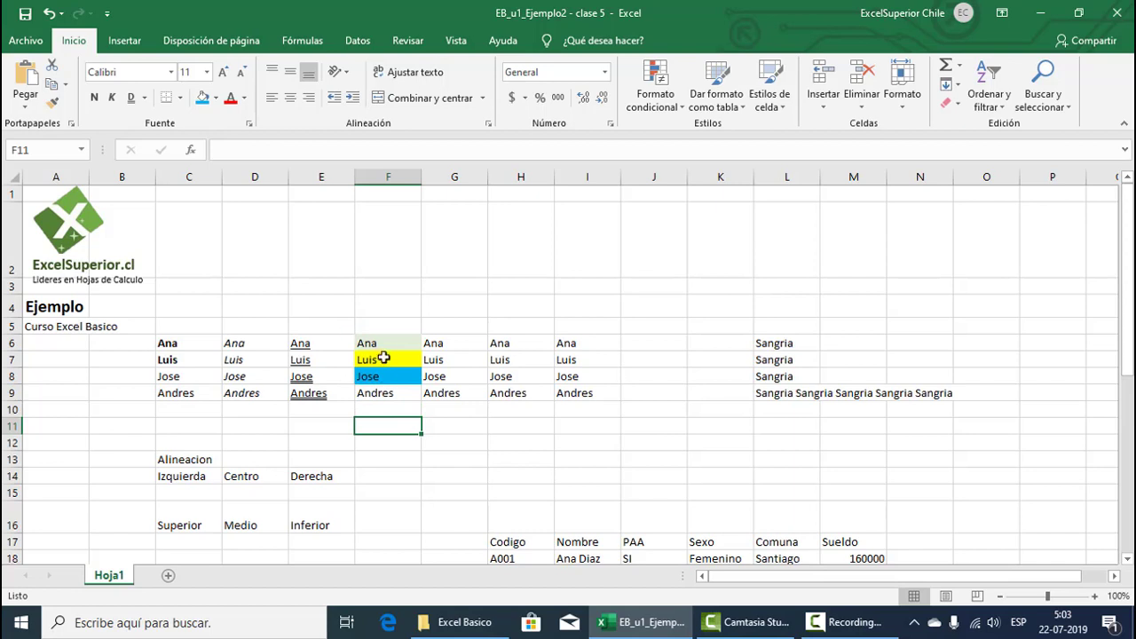
Step: Fill the whole range F6:F9 with the standard orange colour
{"action": "left_click_drag", "start_coordinate": [387, 346], "coordinate": [387, 392]}
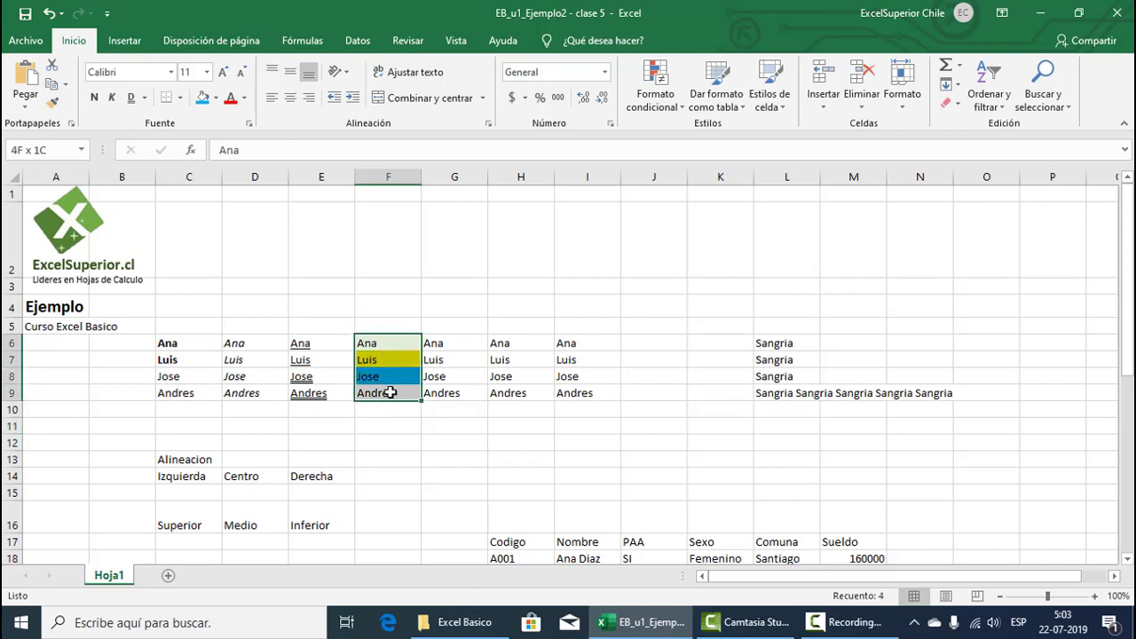
{"action": "left_click", "coordinate": [215, 98]}
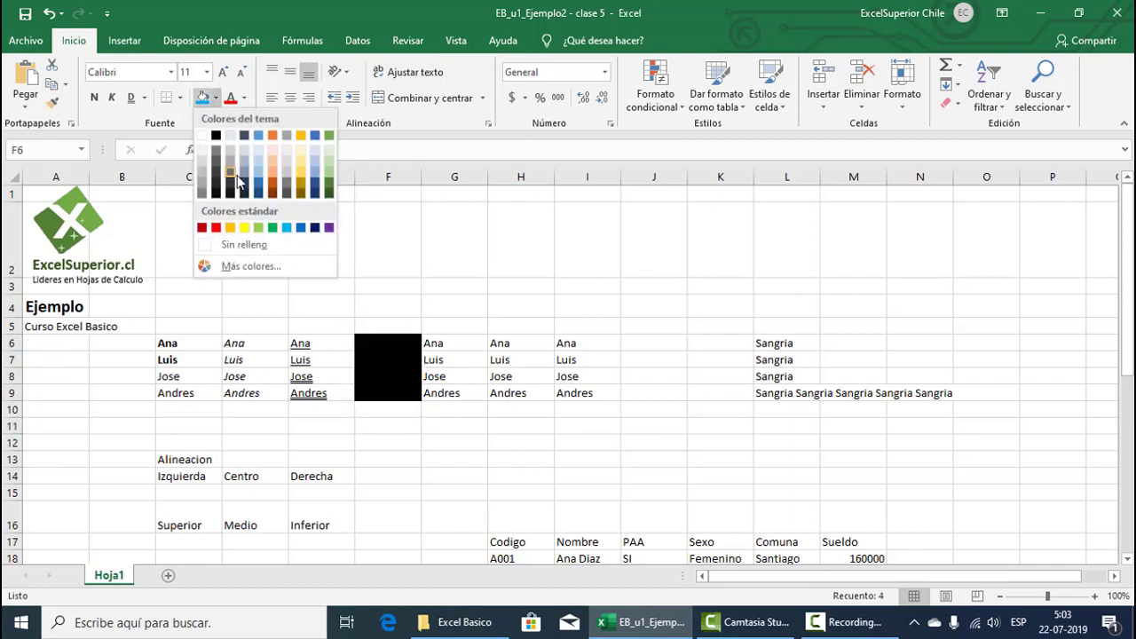
{"action": "left_click", "coordinate": [230, 227]}
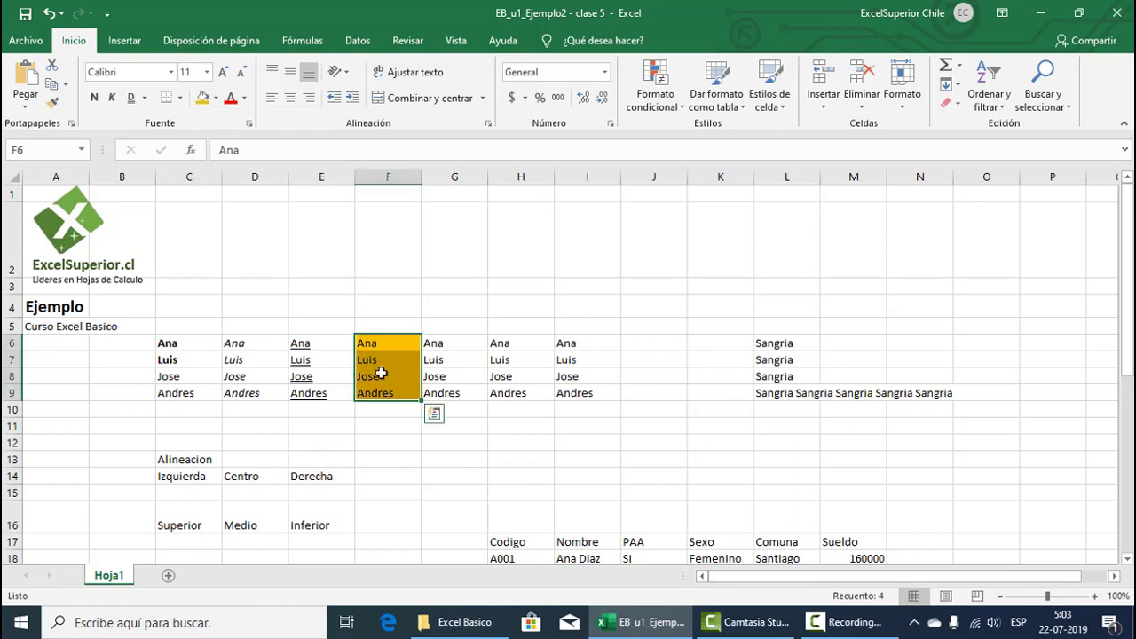
{"action": "left_click", "coordinate": [379, 390]}
{"action": "left_click", "coordinate": [347, 424]}
{"action": "left_click", "coordinate": [376, 358]}
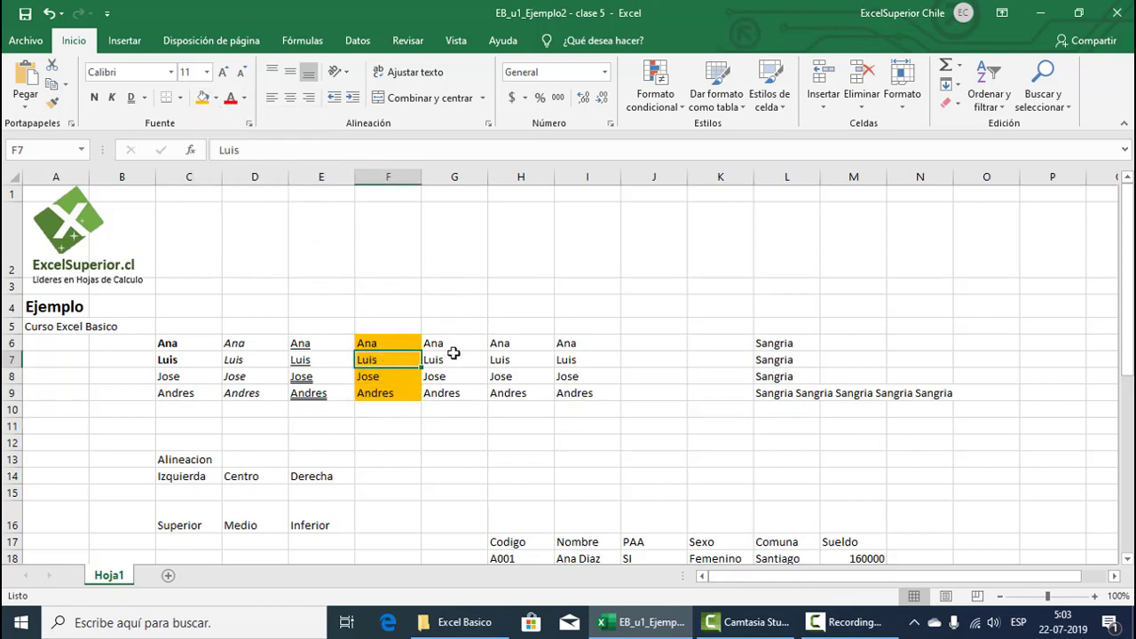
{"action": "left_click_drag", "start_coordinate": [448, 345], "coordinate": [457, 393]}
{"action": "left_click", "coordinate": [457, 377]}
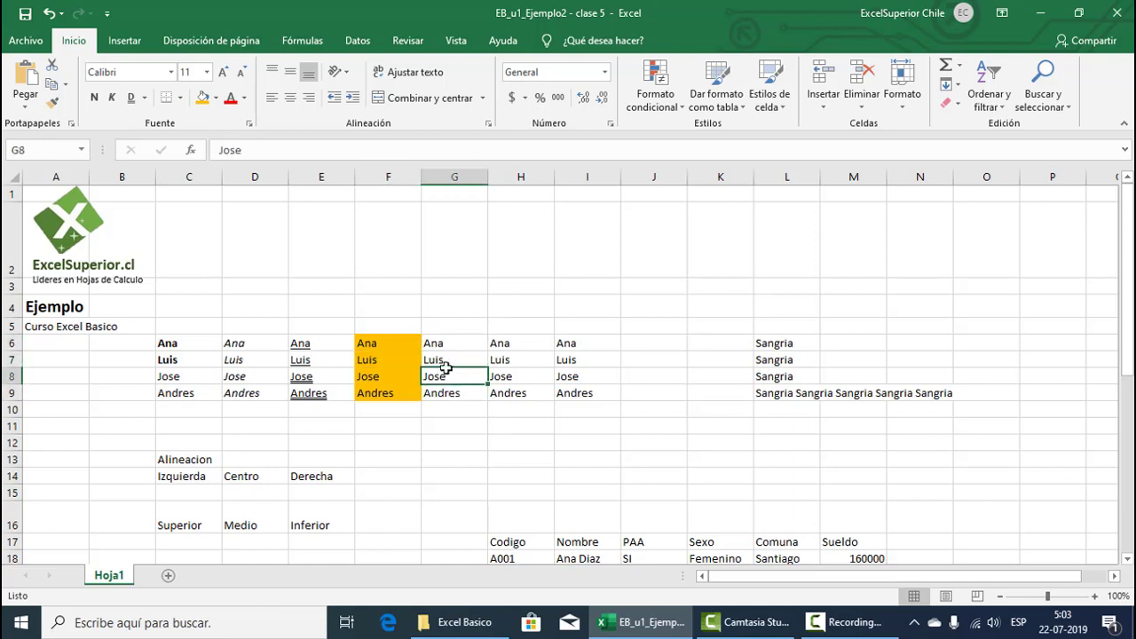
{"action": "left_click", "coordinate": [441, 344]}
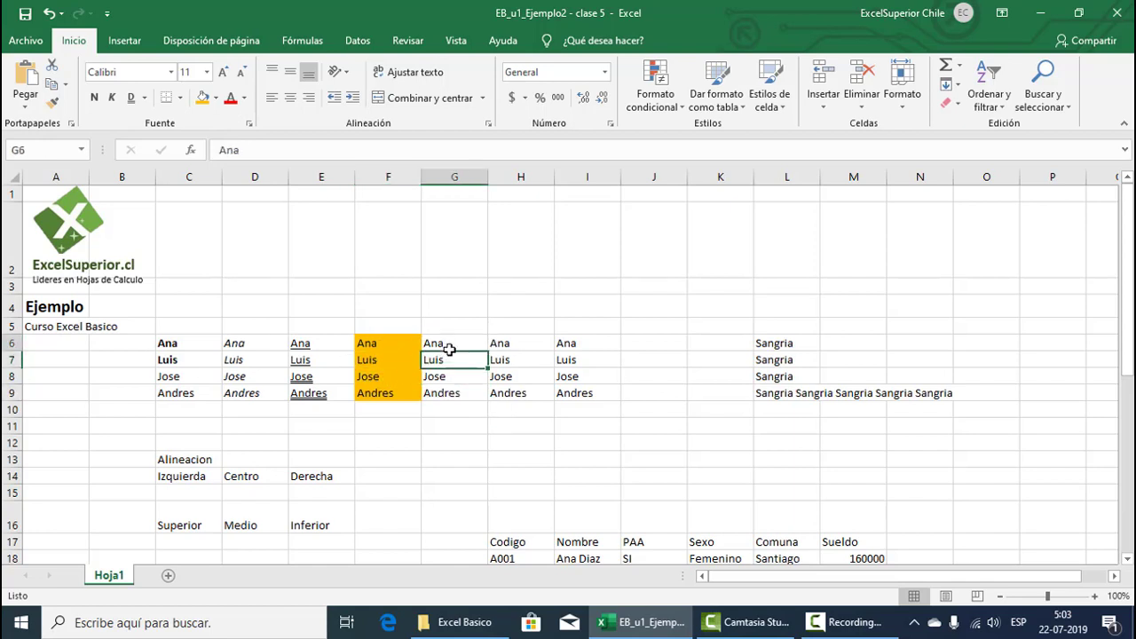
Step: Set the font colour of cell G6 to standard purple and of cell G7 to standard light blue
{"action": "left_click", "coordinate": [245, 97]}
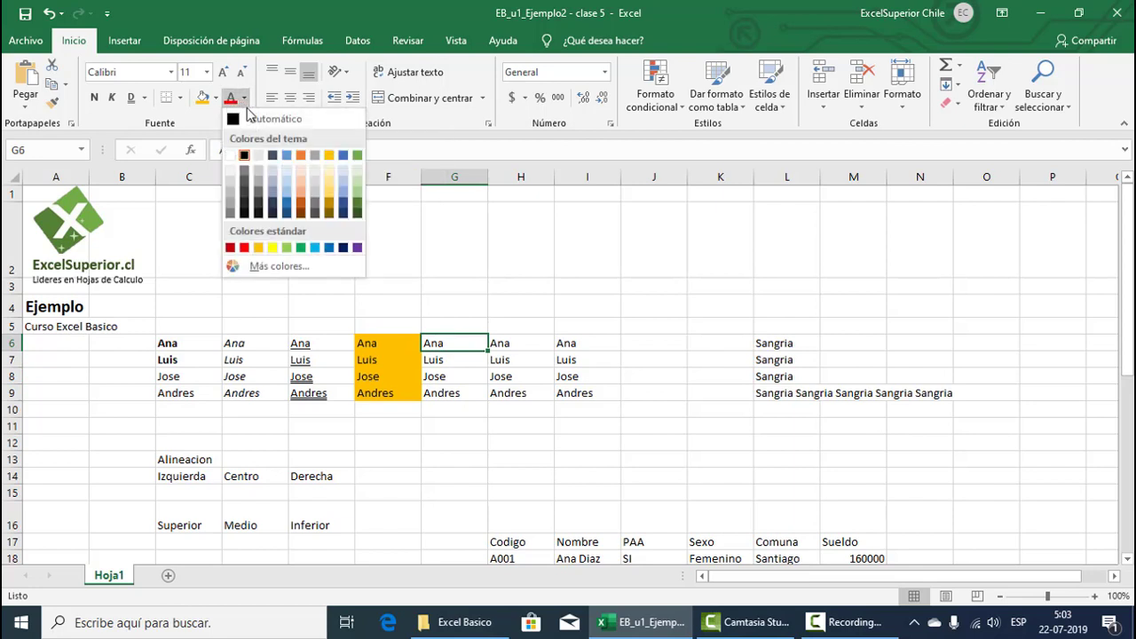
{"action": "left_click", "coordinate": [357, 247]}
{"action": "left_click", "coordinate": [438, 361]}
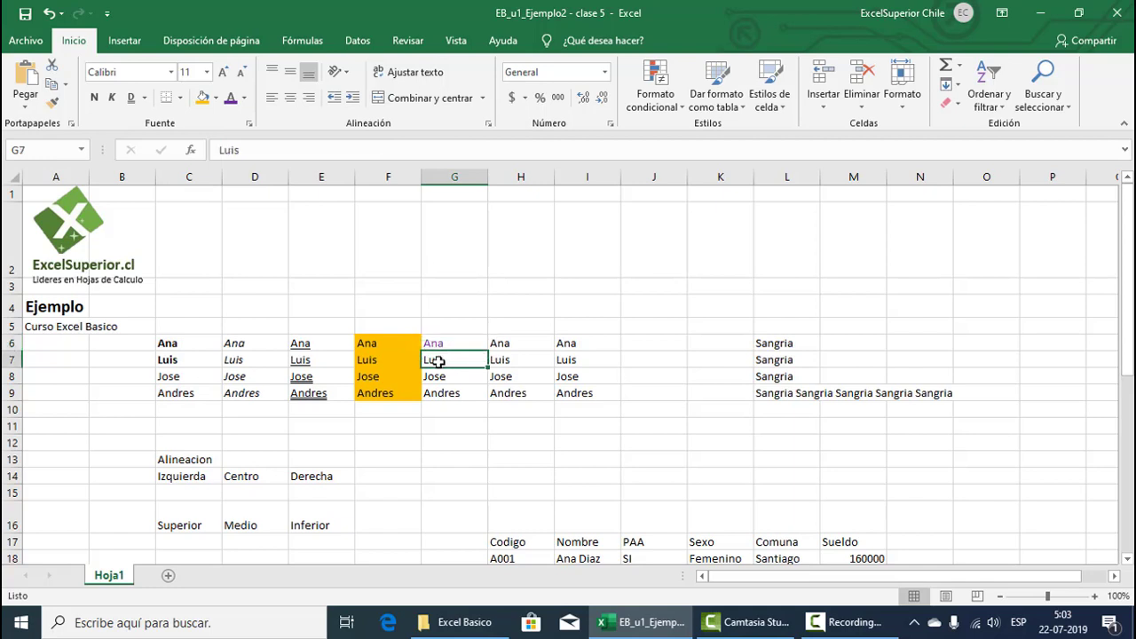
{"action": "left_click", "coordinate": [245, 99]}
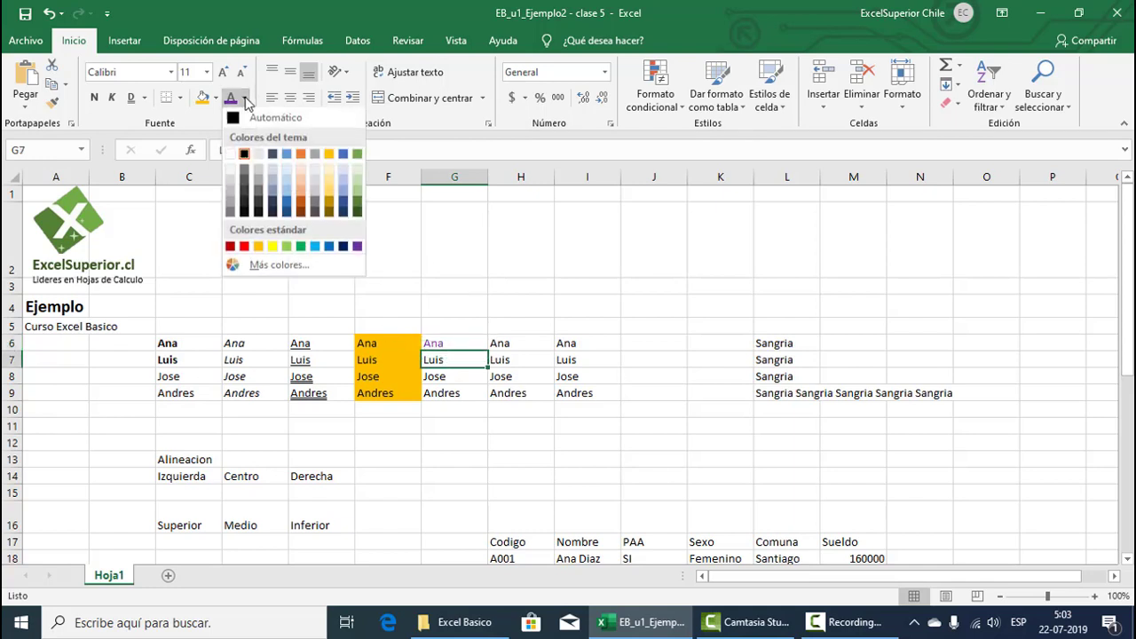
{"action": "left_click", "coordinate": [315, 248]}
Step: Set the font colour of the name in cell G8 to standard red
{"action": "left_click", "coordinate": [448, 380]}
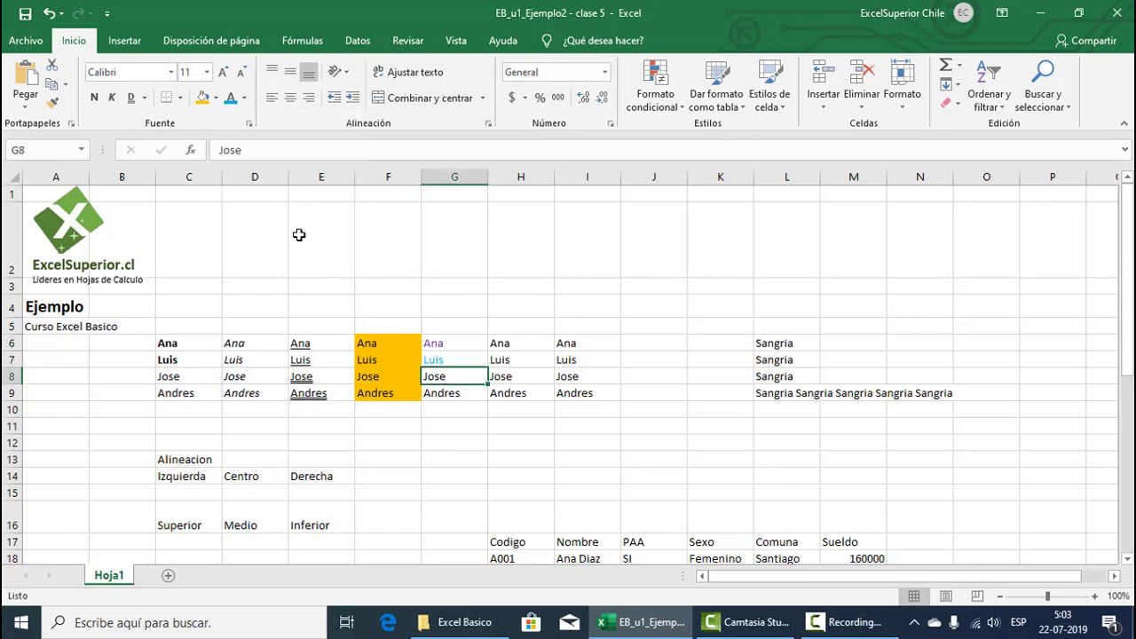
{"action": "left_click", "coordinate": [244, 98]}
{"action": "left_click", "coordinate": [245, 248]}
{"action": "left_click", "coordinate": [455, 394]}
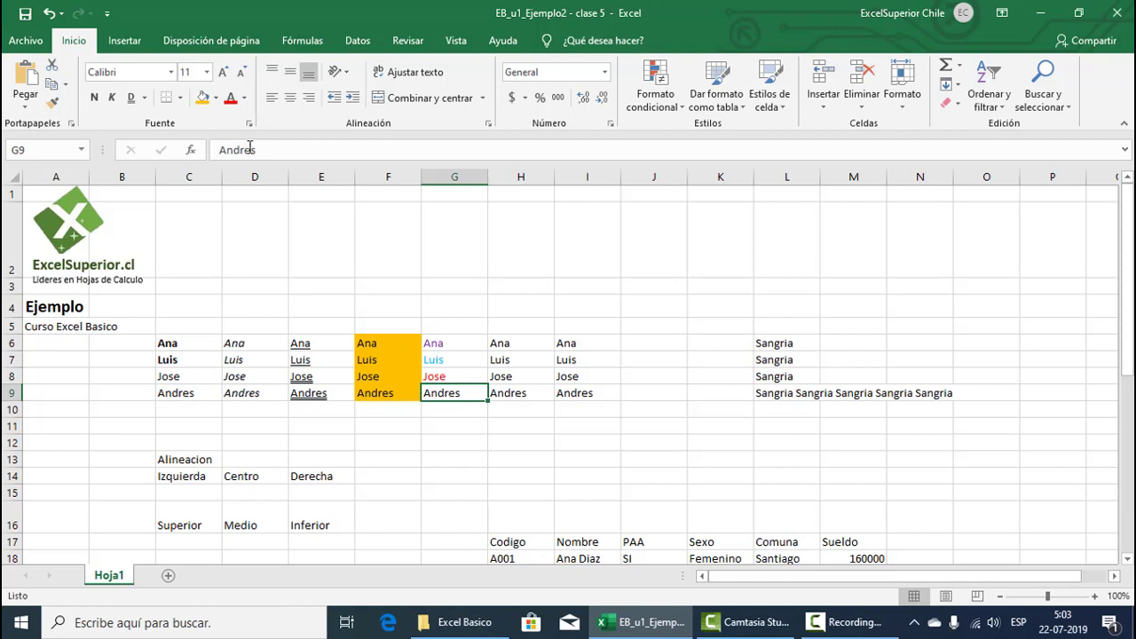
{"action": "double_click", "coordinate": [453, 392]}
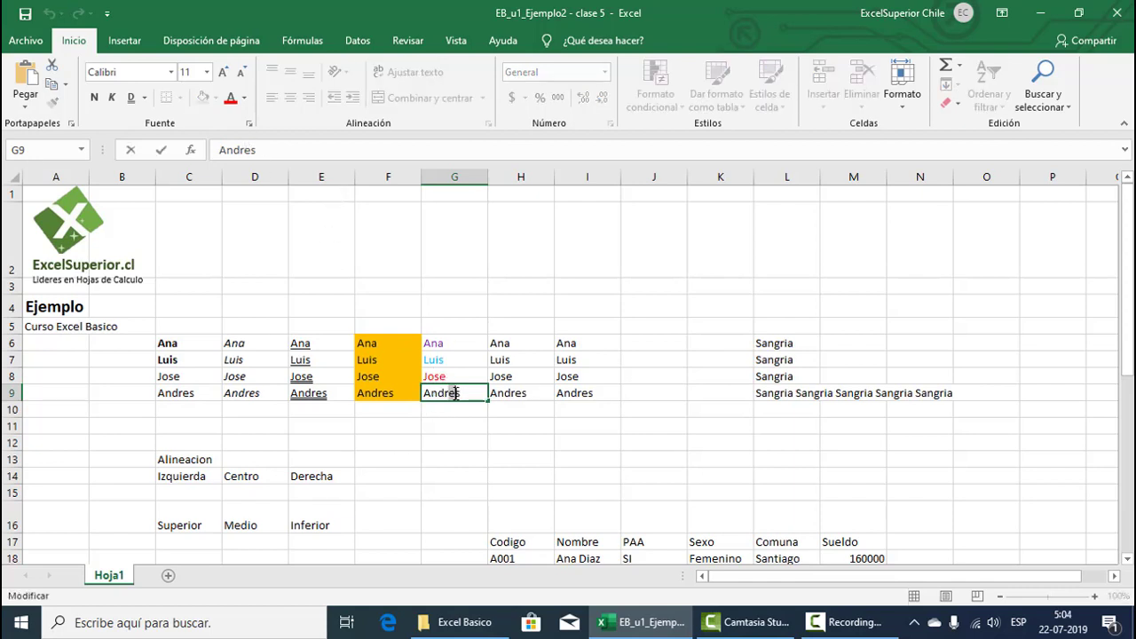
{"action": "left_click_drag", "start_coordinate": [455, 393], "coordinate": [451, 395]}
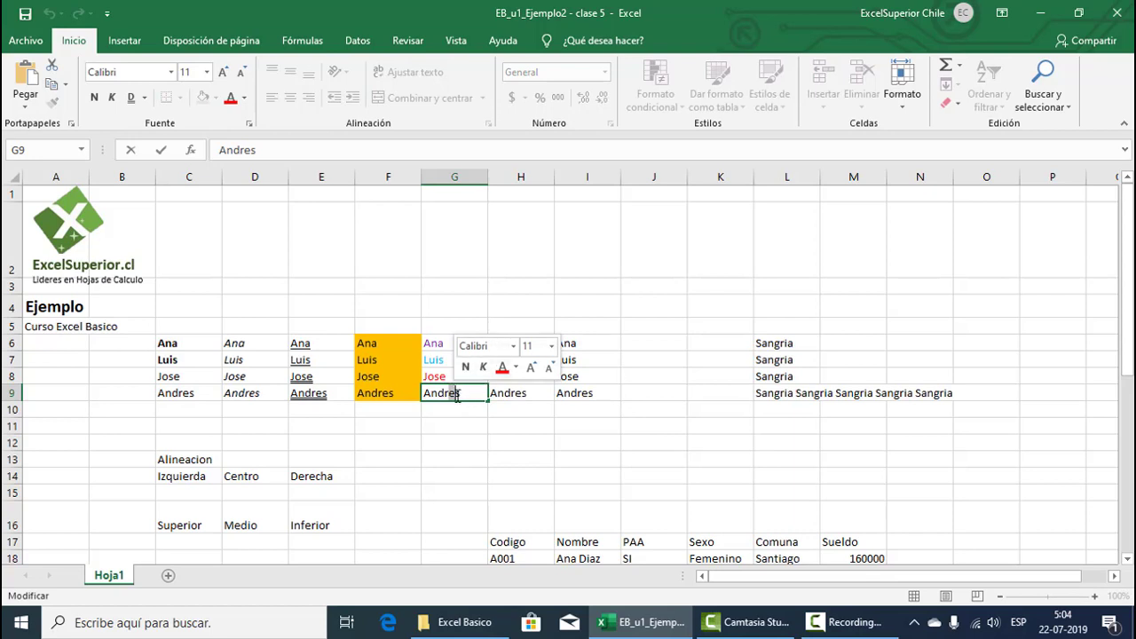
{"action": "left_click", "coordinate": [456, 413]}
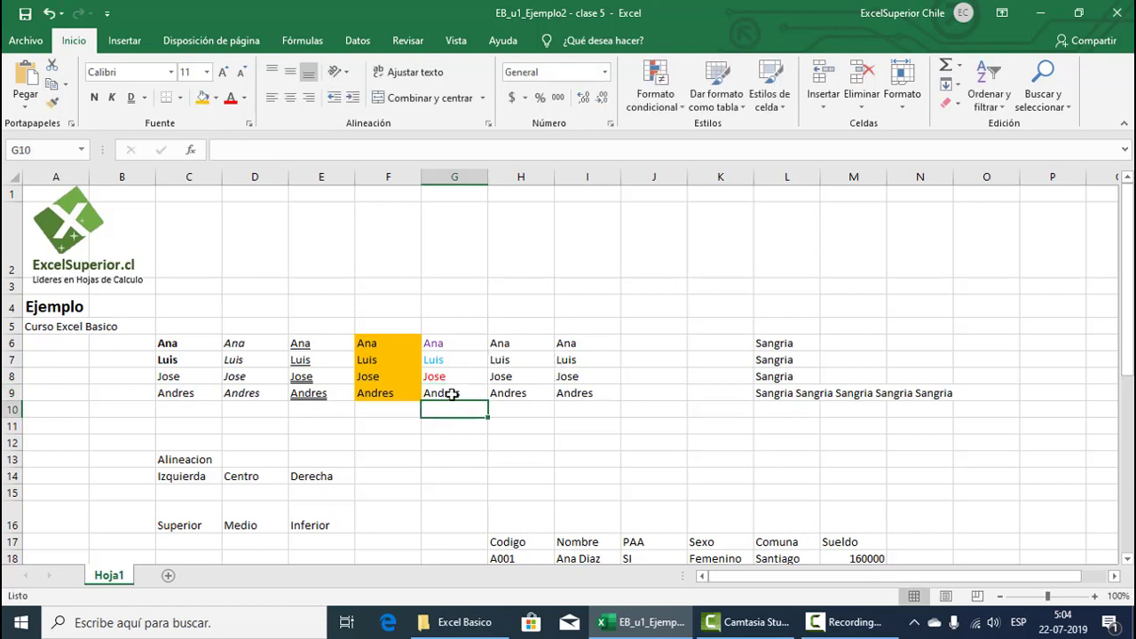
Step: Colour only the letter "e" of the name in cell G9 red
{"action": "left_click", "coordinate": [459, 394]}
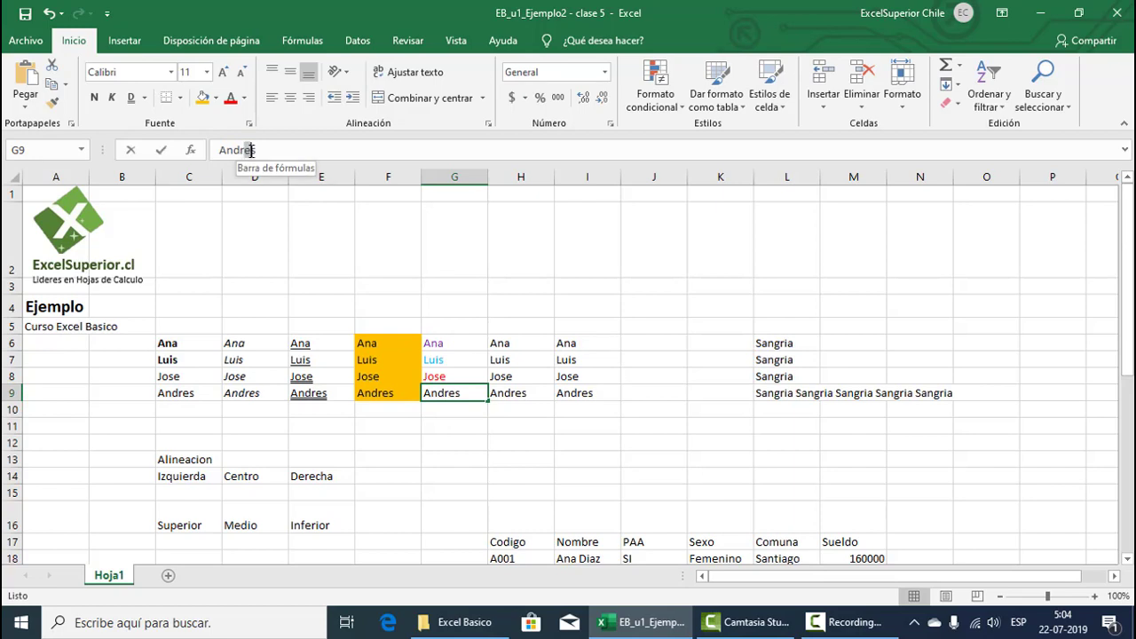
{"action": "left_click_drag", "start_coordinate": [251, 149], "coordinate": [257, 155]}
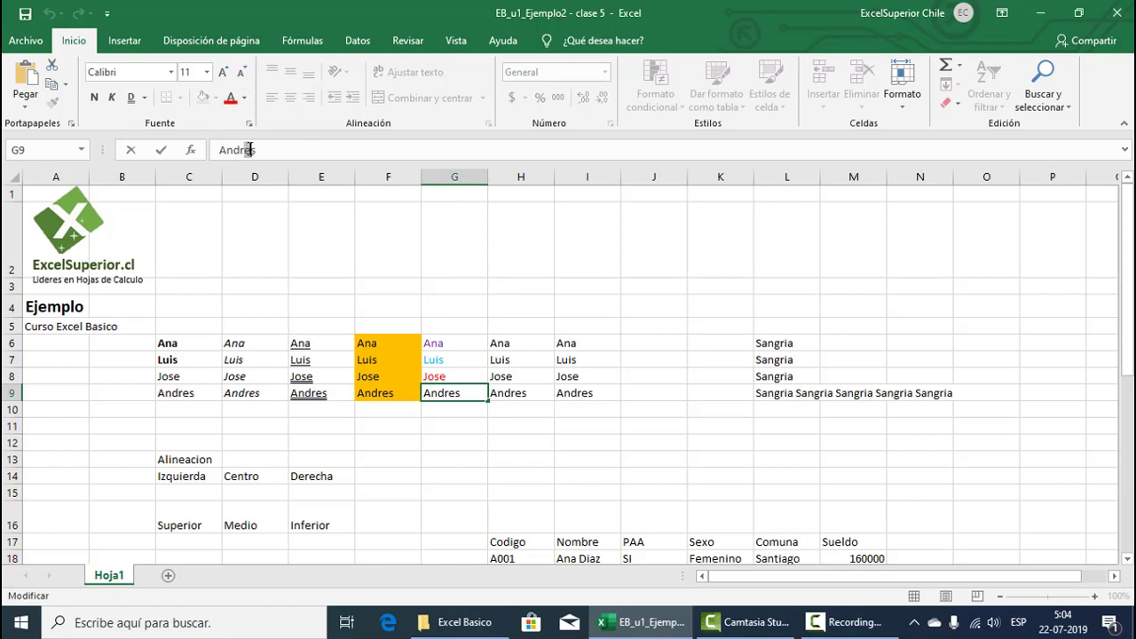
{"action": "left_click", "coordinate": [232, 101]}
{"action": "key", "text": "Return"}
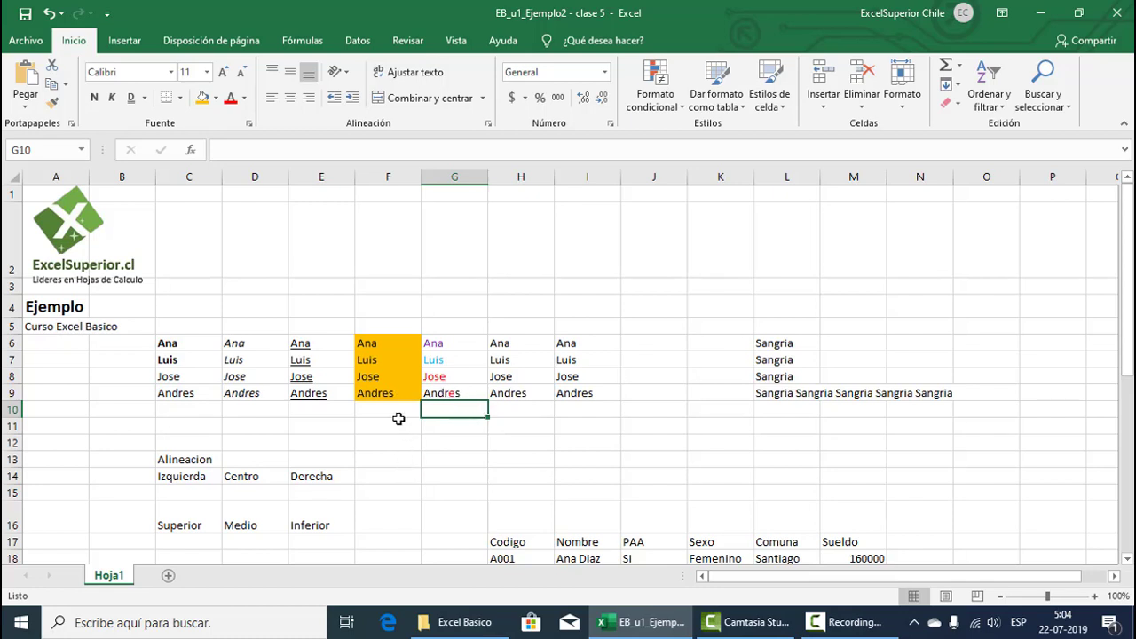
Step: Colour only the middle letter "n" of the name in cell G6 standard red
{"action": "left_click", "coordinate": [455, 343]}
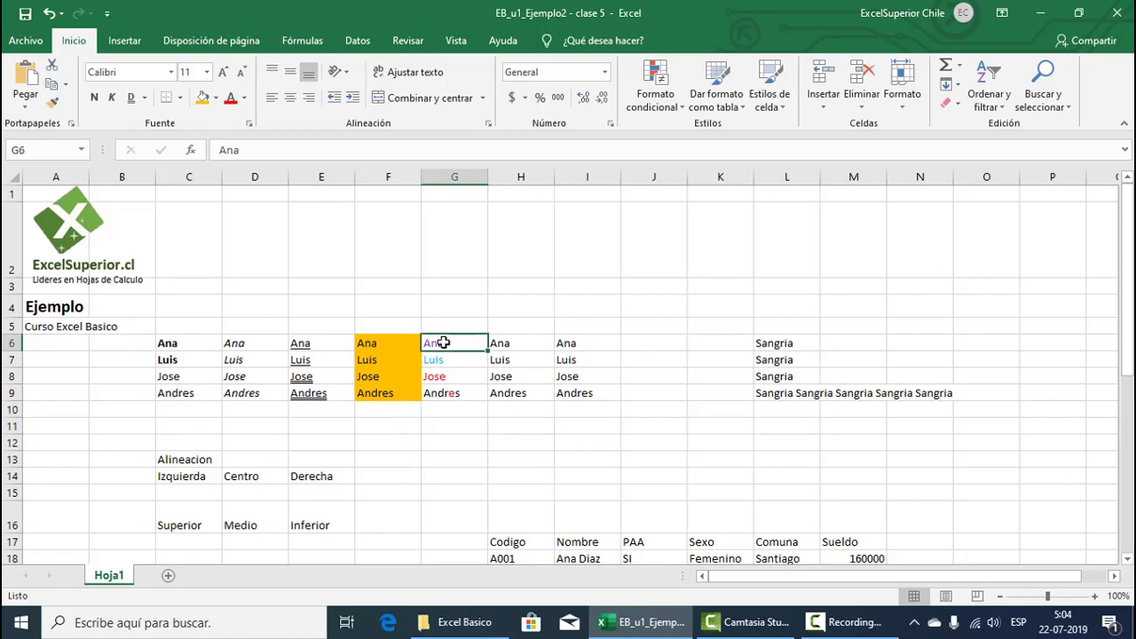
{"action": "double_click", "coordinate": [440, 343]}
{"action": "double_click", "coordinate": [436, 343]}
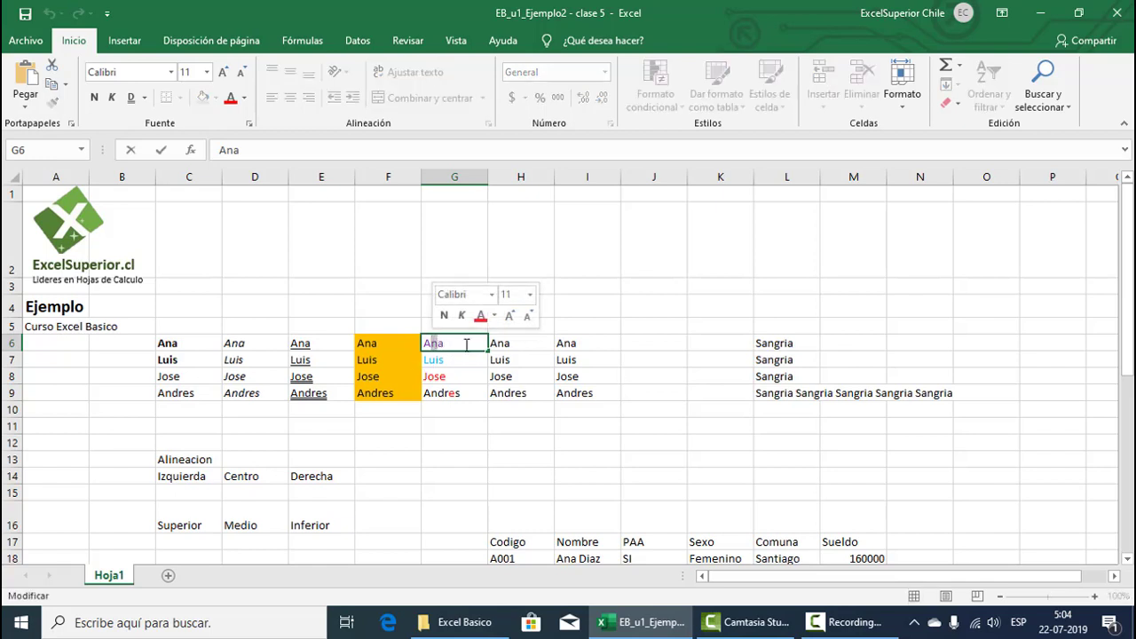
{"action": "left_click", "coordinate": [494, 317]}
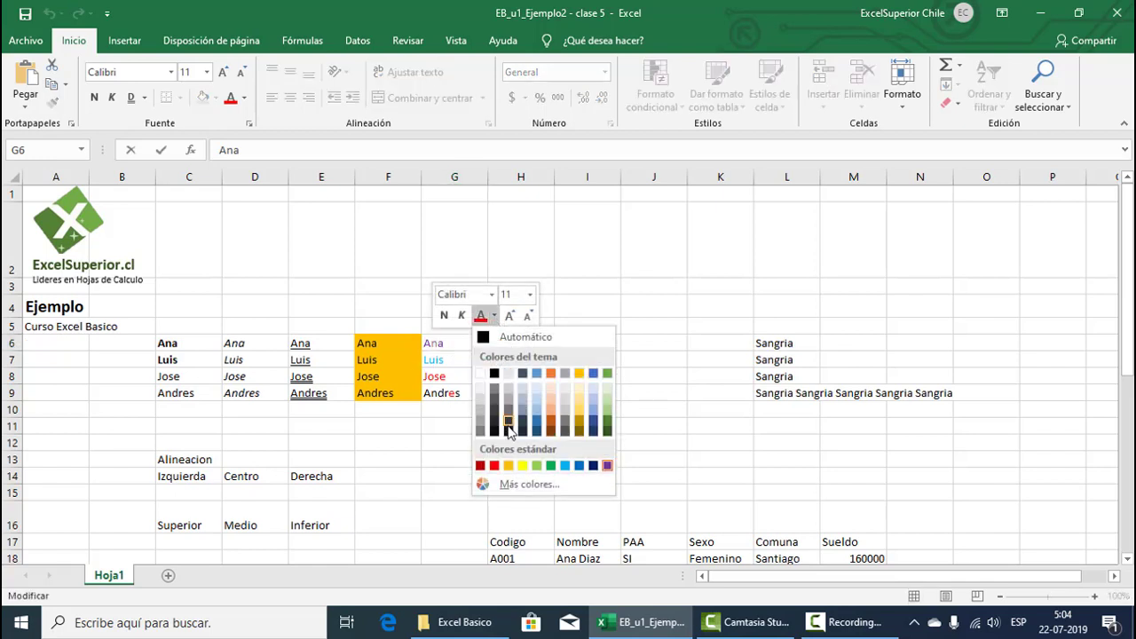
{"action": "left_click", "coordinate": [495, 466]}
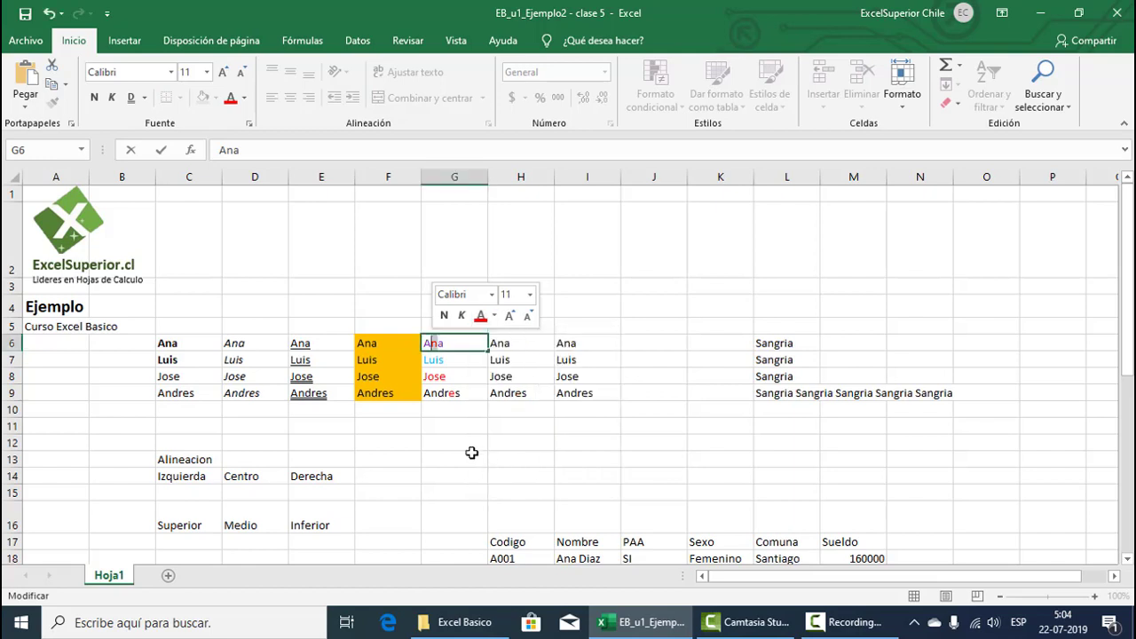
{"action": "left_click", "coordinate": [456, 429]}
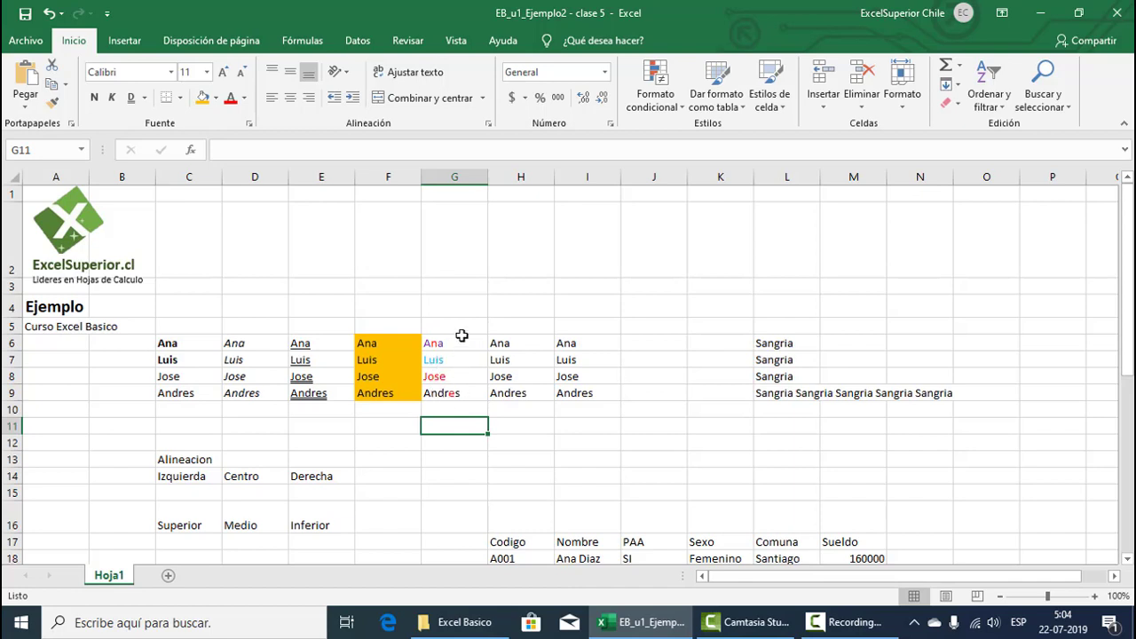
Step: Set the font colour of the whole range G6:G9 to standard blue
{"action": "left_click_drag", "start_coordinate": [464, 344], "coordinate": [462, 393]}
{"action": "left_click", "coordinate": [245, 99]}
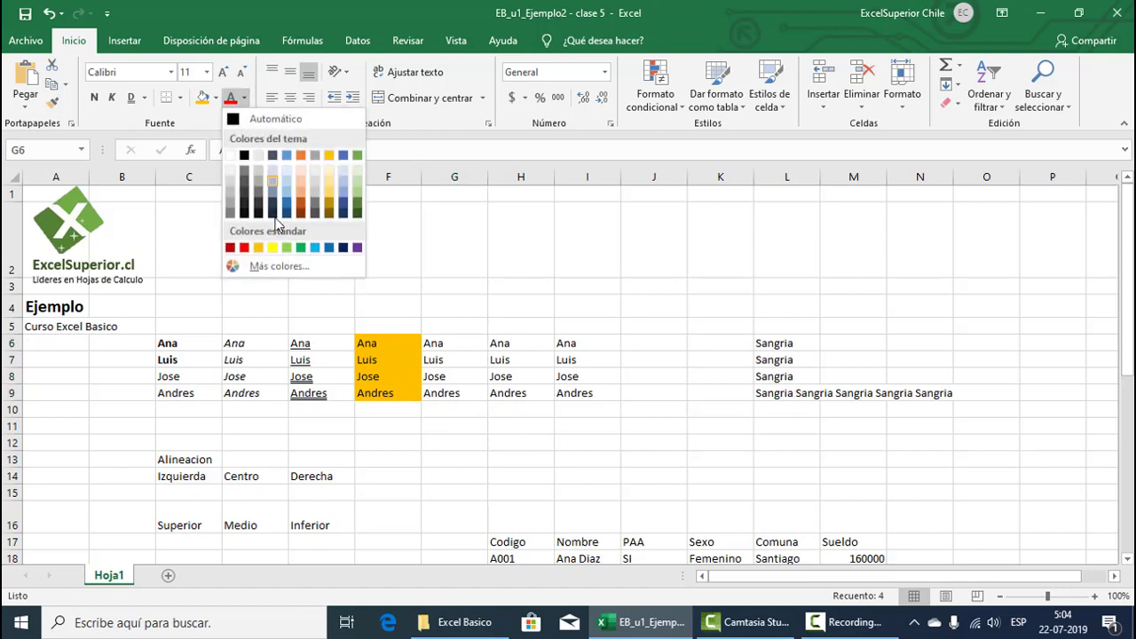
{"action": "left_click", "coordinate": [329, 247]}
{"action": "left_click", "coordinate": [501, 413]}
{"action": "left_click", "coordinate": [457, 359]}
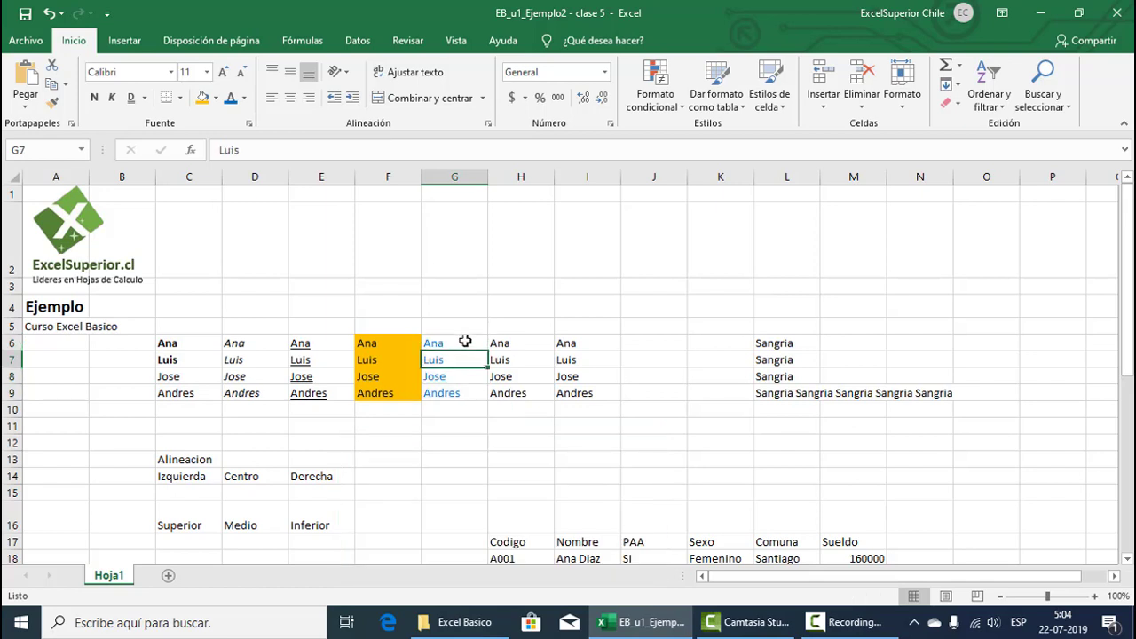
{"action": "left_click", "coordinate": [449, 346]}
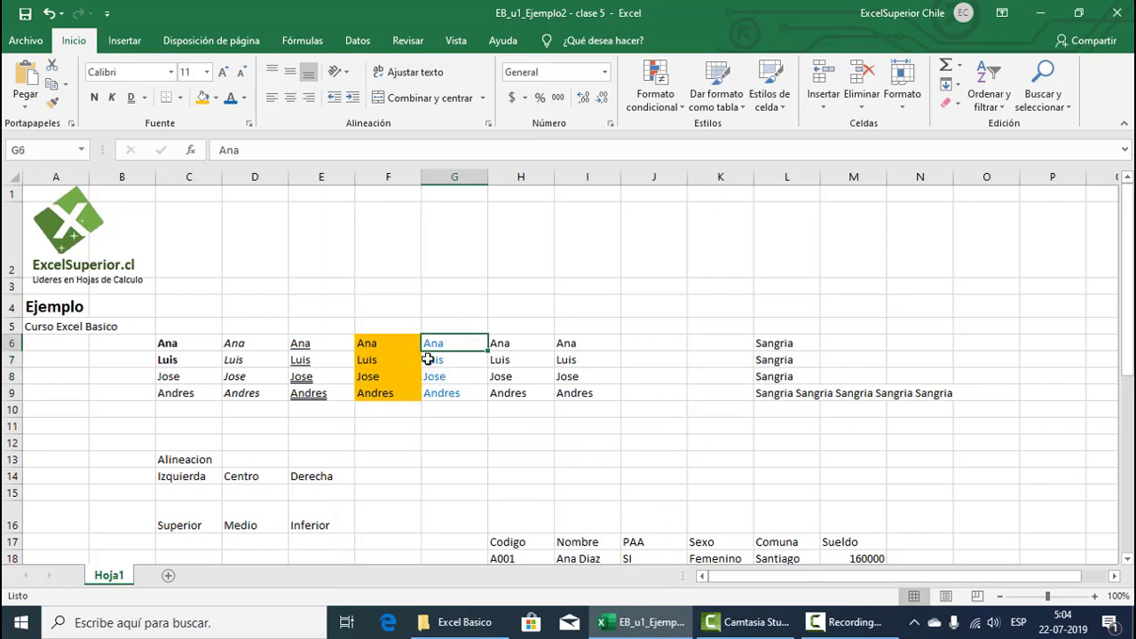
Step: Fill the range F6:G9 with standard red and set its font colour to standard yellow
{"action": "left_click_drag", "start_coordinate": [393, 346], "coordinate": [452, 393]}
{"action": "left_click", "coordinate": [215, 97]}
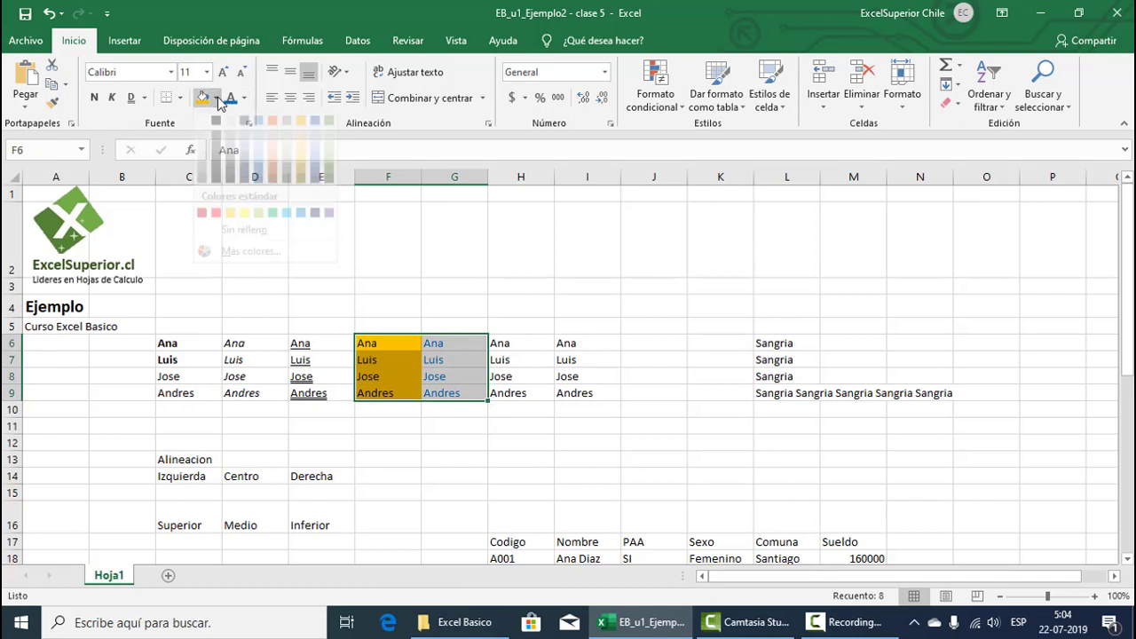
{"action": "left_click", "coordinate": [217, 233]}
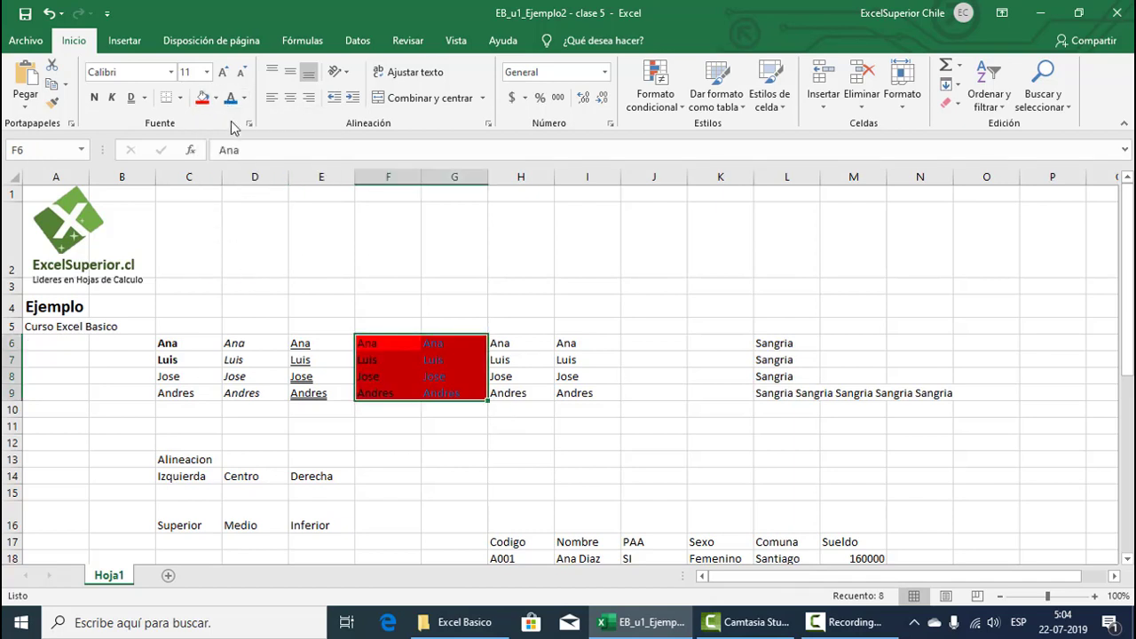
{"action": "left_click", "coordinate": [244, 98]}
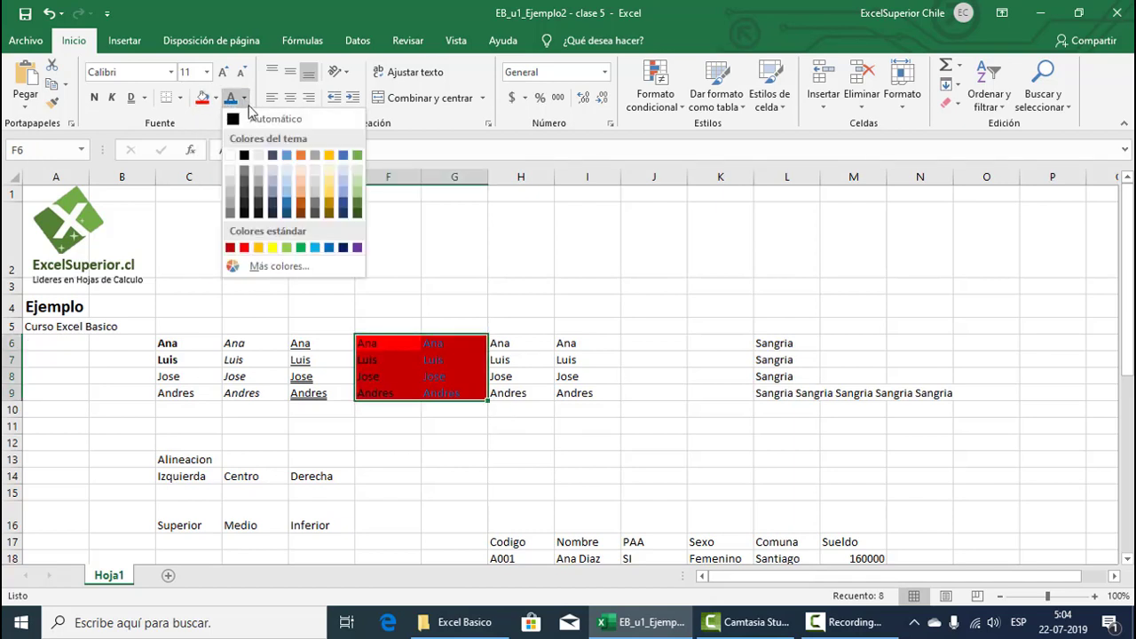
{"action": "left_click", "coordinate": [272, 247]}
{"action": "left_click", "coordinate": [431, 403]}
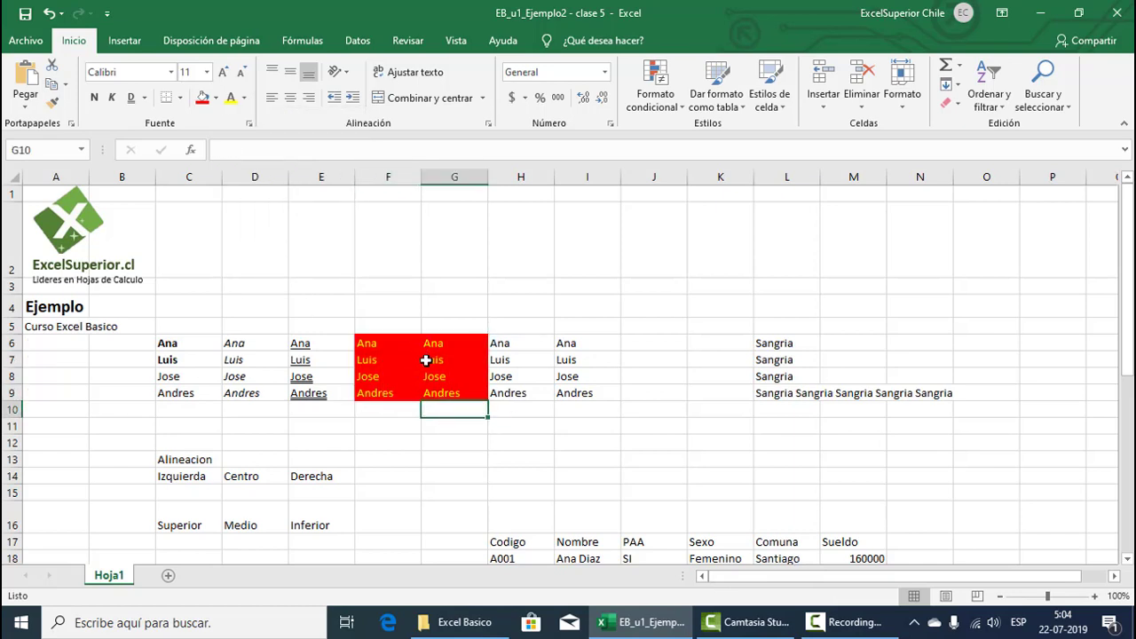
Step: Increase the font size of the name in cell H6 stepwise to 28
{"action": "left_click_drag", "start_coordinate": [505, 343], "coordinate": [510, 398]}
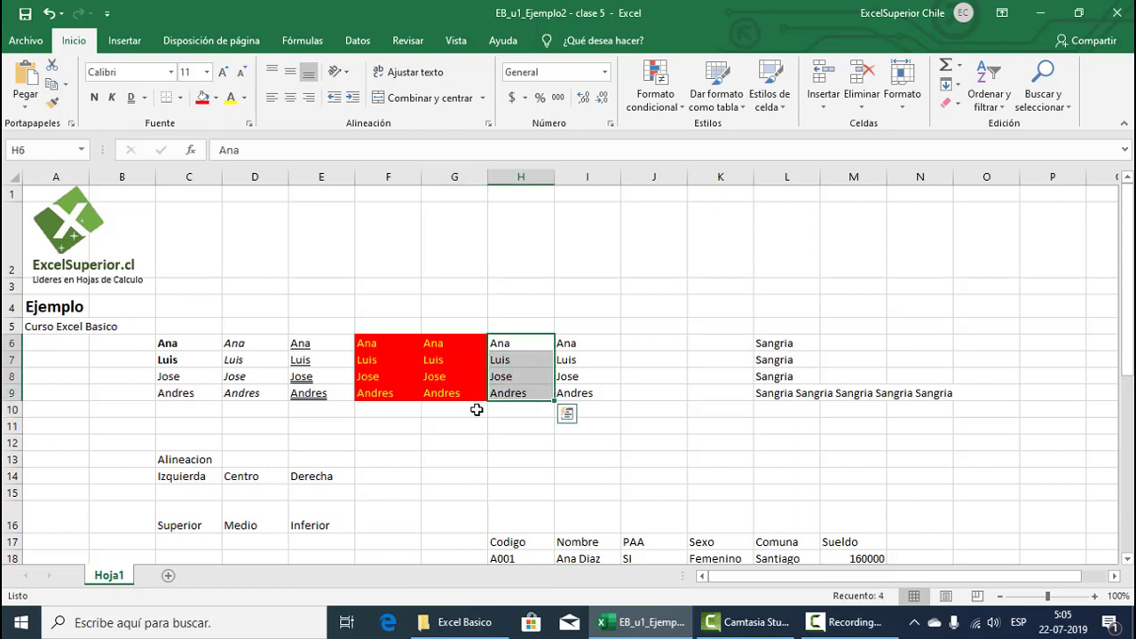
{"action": "left_click", "coordinate": [521, 344]}
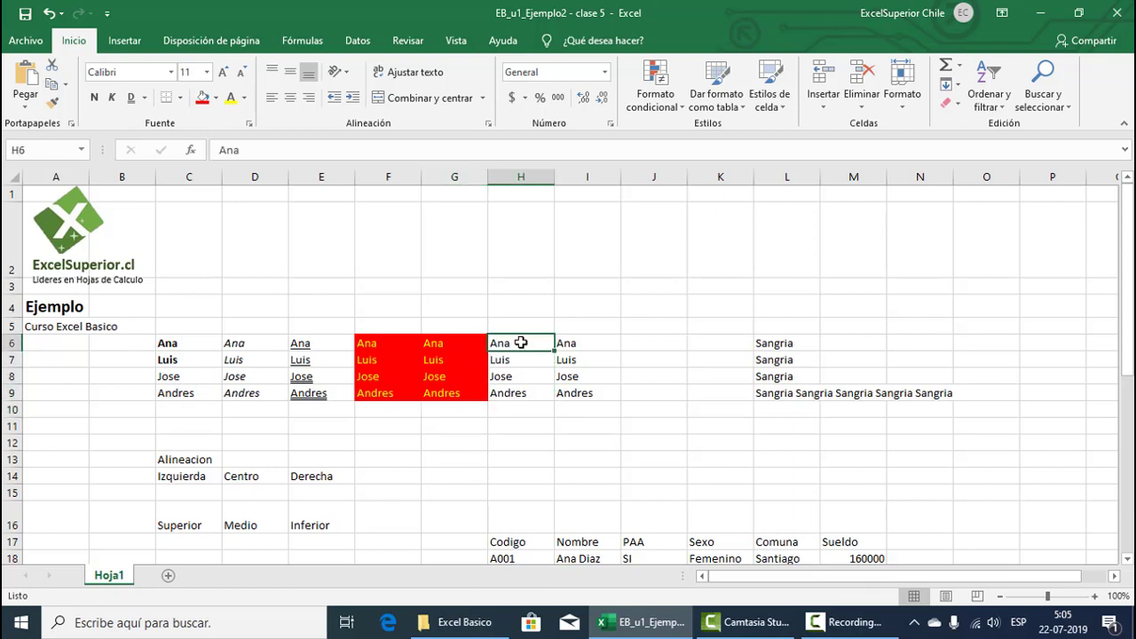
{"action": "left_click", "coordinate": [223, 74]}
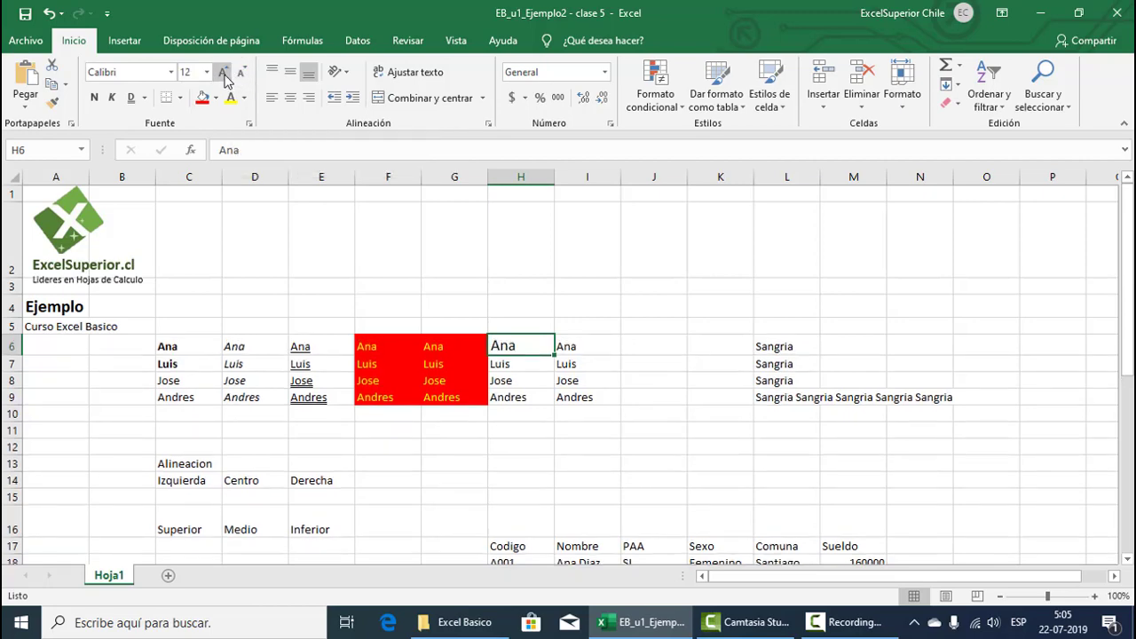
{"action": "left_click", "coordinate": [223, 74]}
{"action": "left_click", "coordinate": [224, 73]}
{"action": "left_click", "coordinate": [224, 74]}
{"action": "left_click", "coordinate": [224, 72]}
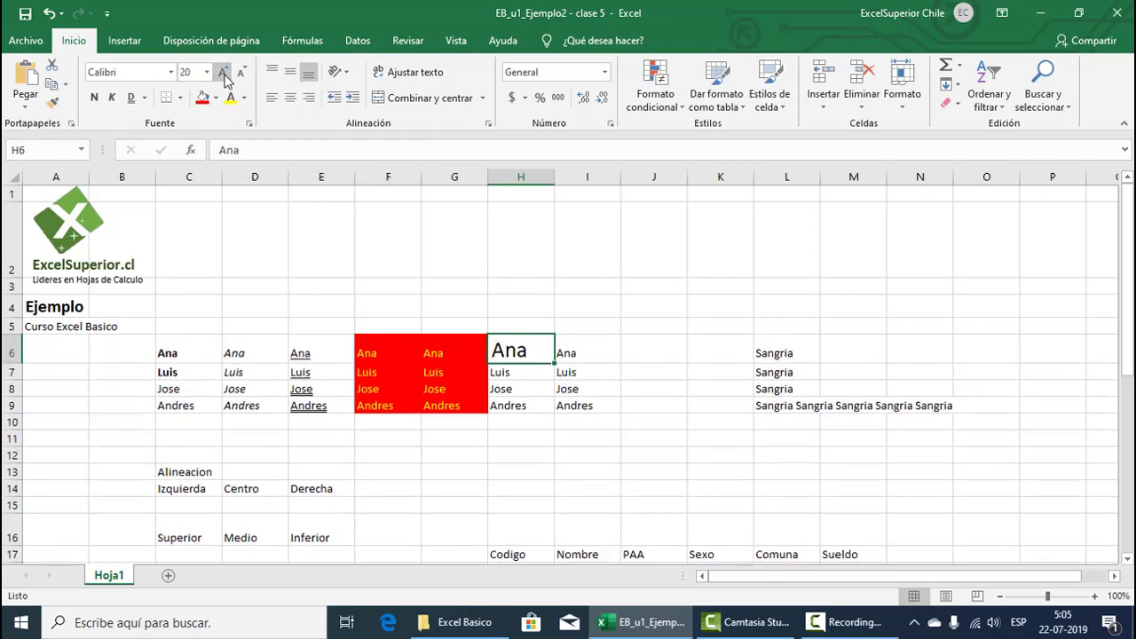
{"action": "left_click", "coordinate": [223, 72]}
{"action": "left_click", "coordinate": [223, 72]}
{"action": "left_click", "coordinate": [223, 72]}
{"action": "left_click", "coordinate": [224, 72]}
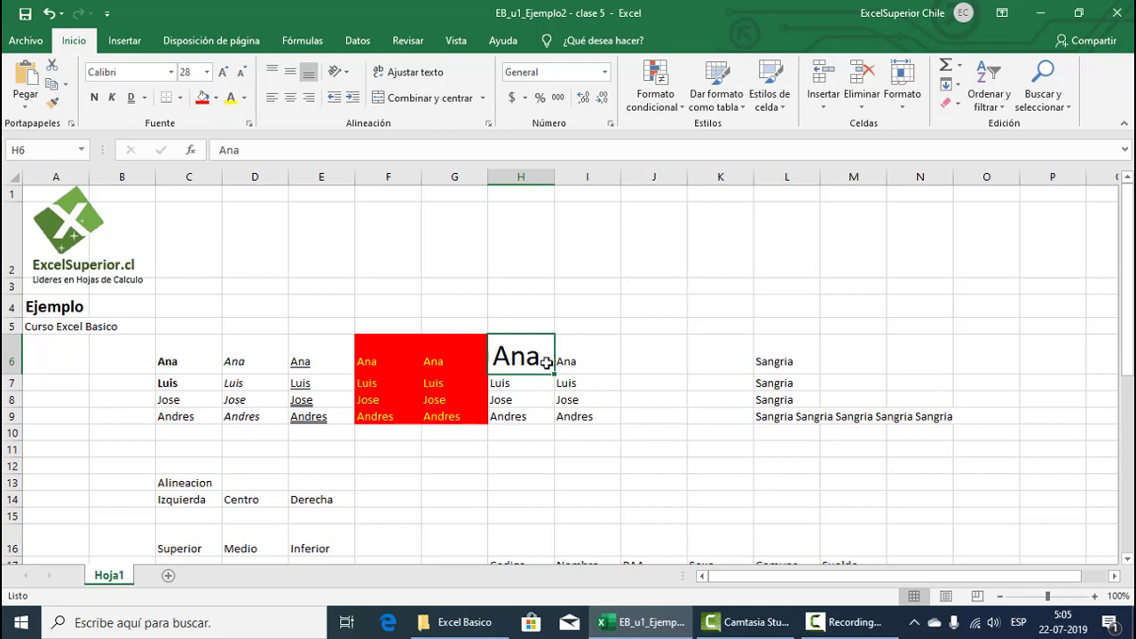
Step: Decrease the font size of the name in cell H6 stepwise to 16
{"action": "left_click", "coordinate": [243, 74]}
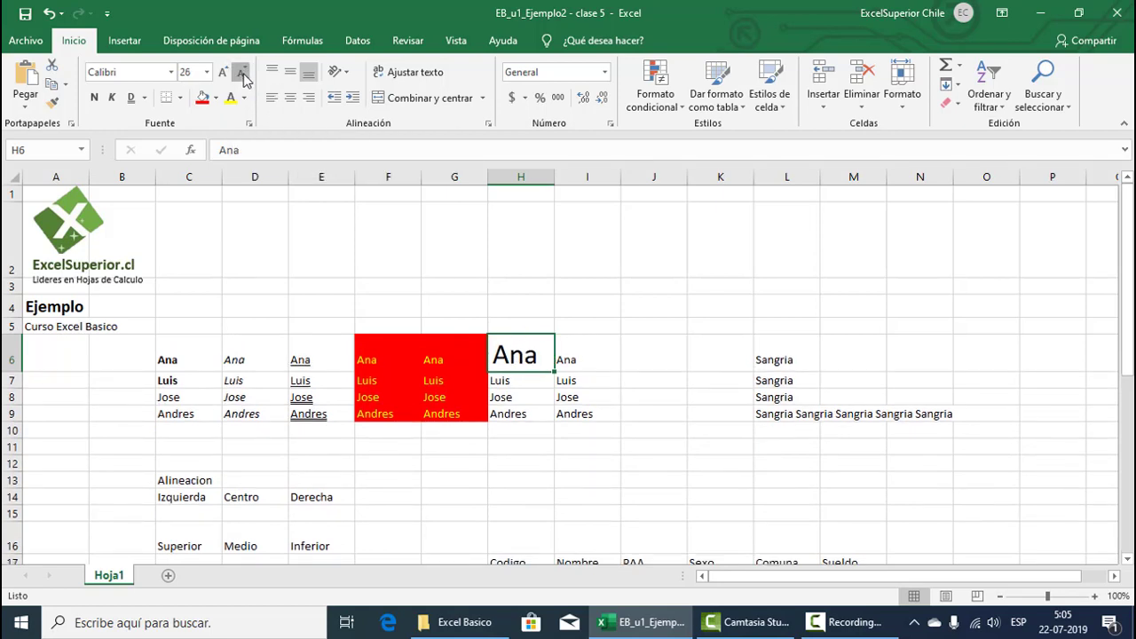
{"action": "left_click", "coordinate": [243, 73]}
{"action": "left_click", "coordinate": [243, 74]}
{"action": "left_click", "coordinate": [243, 74]}
{"action": "left_click", "coordinate": [243, 75]}
{"action": "left_click", "coordinate": [243, 75]}
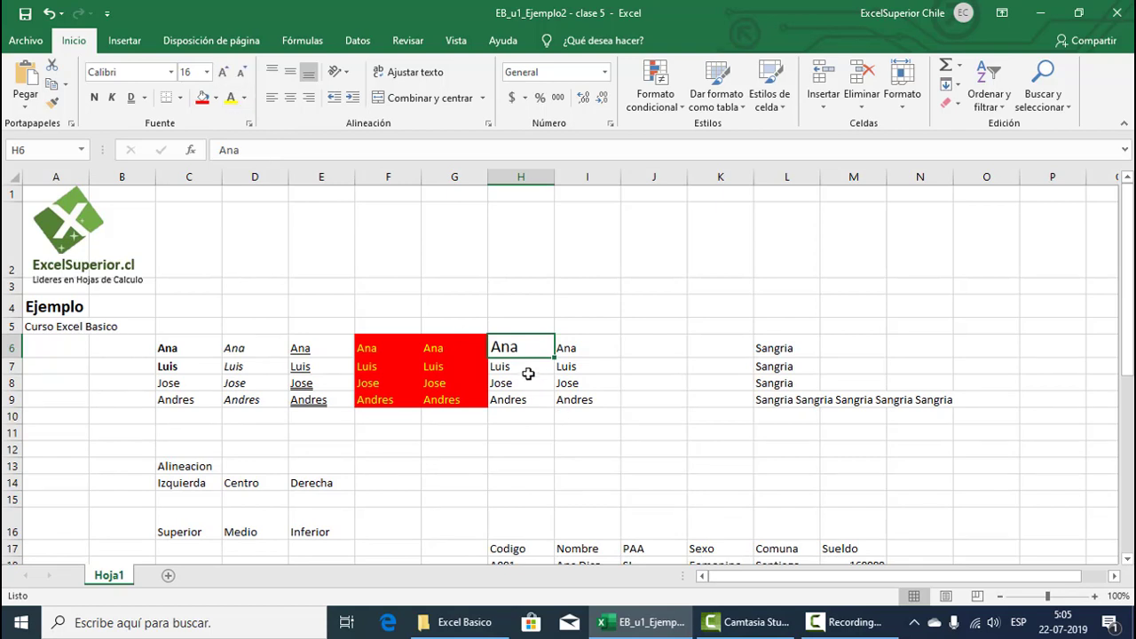
Step: Set the font size of cells H7:H9 to 48 and widen column H until the names fit
{"action": "left_click_drag", "start_coordinate": [525, 369], "coordinate": [529, 398]}
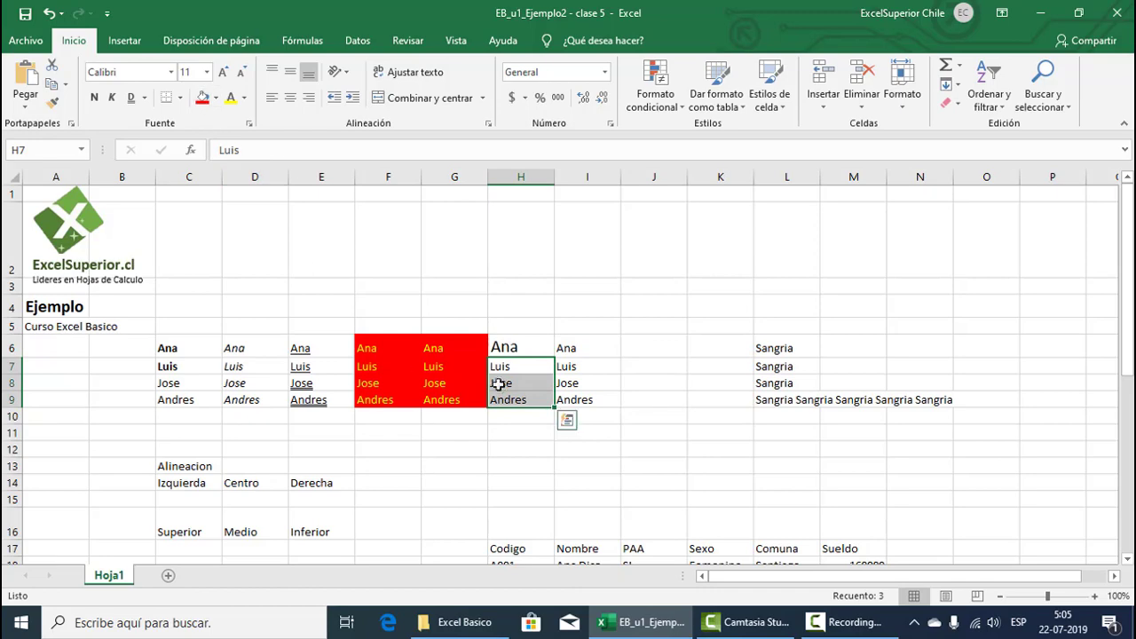
{"action": "left_click", "coordinate": [207, 73]}
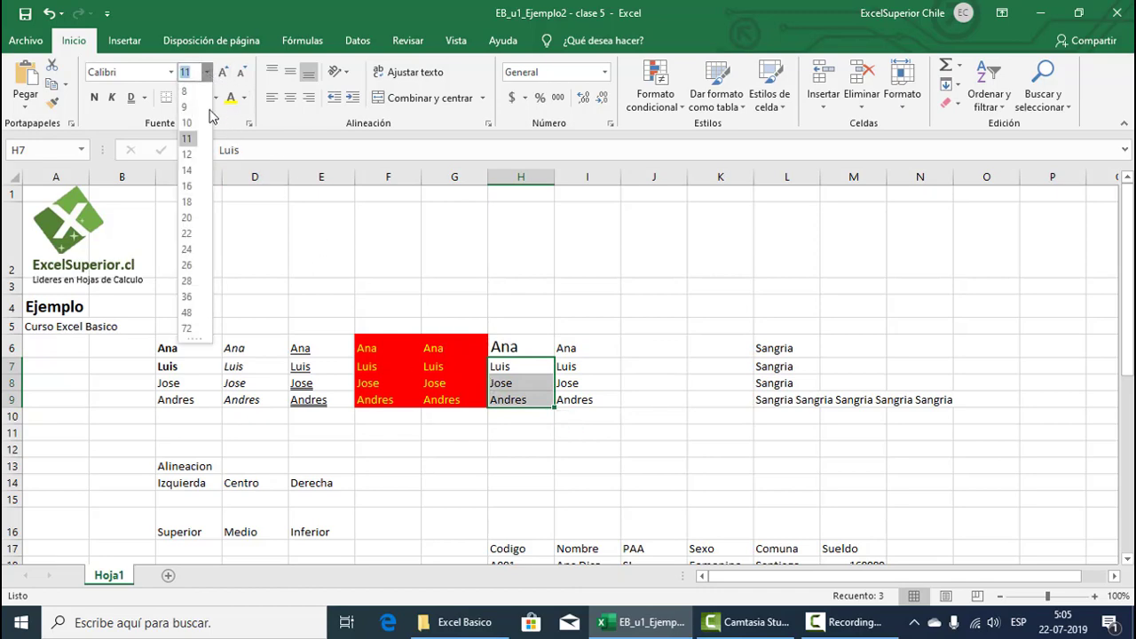
{"action": "left_click", "coordinate": [189, 315]}
{"action": "scroll", "coordinate": [550, 411], "scroll_direction": "down", "scroll_amount": 3}
{"action": "scroll", "coordinate": [544, 384], "scroll_direction": "up", "scroll_amount": 2}
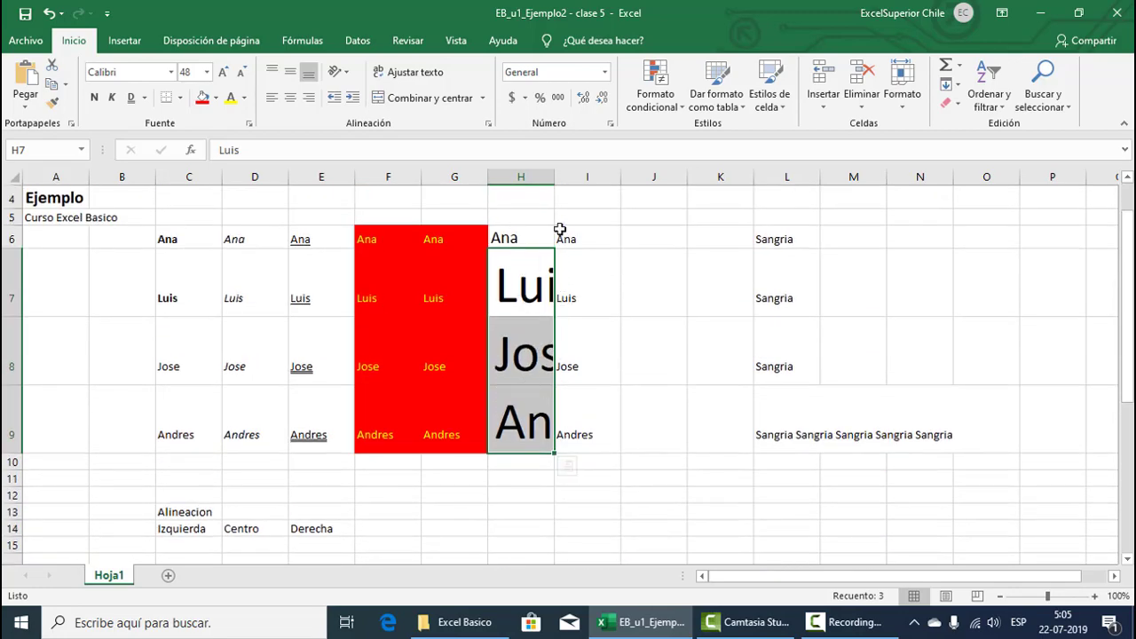
{"action": "left_click_drag", "start_coordinate": [554, 178], "coordinate": [665, 193]}
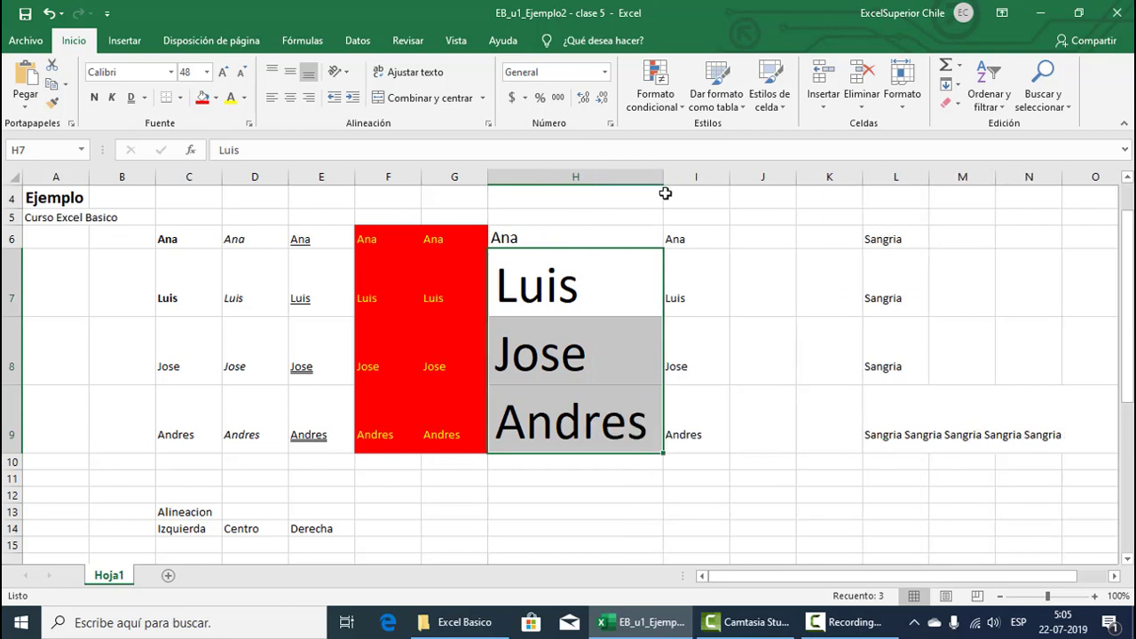
Step: Set the font size of cells H7:H9 to 16 and narrow column H to fit the names
{"action": "left_click", "coordinate": [477, 357]}
{"action": "left_click_drag", "start_coordinate": [547, 278], "coordinate": [544, 410]}
{"action": "left_click", "coordinate": [205, 72]}
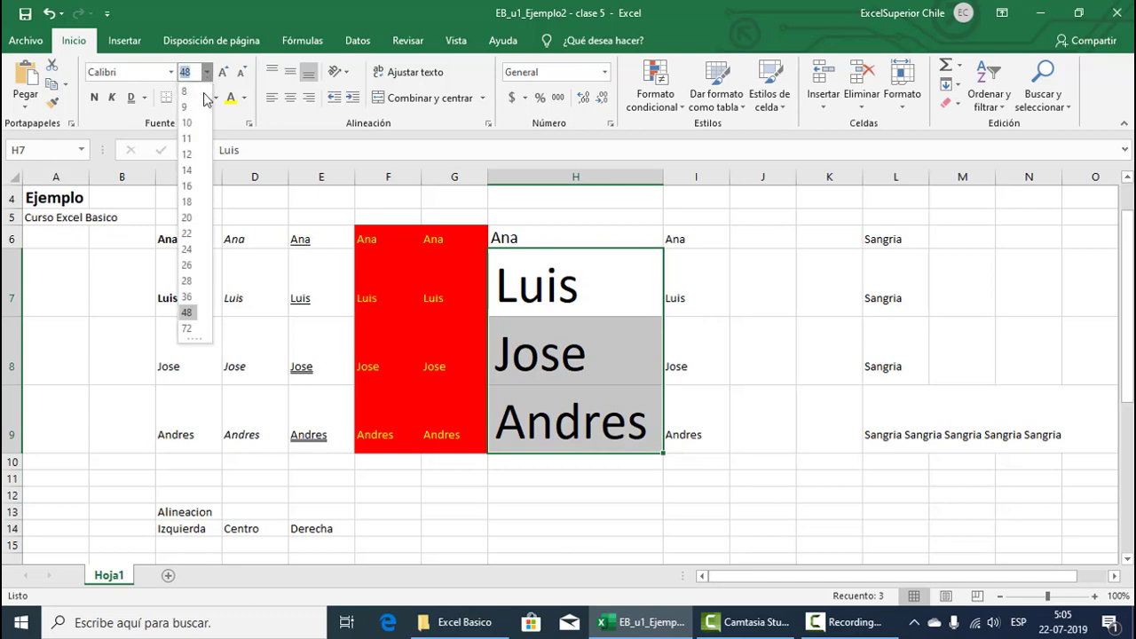
{"action": "left_click", "coordinate": [196, 188]}
{"action": "left_click", "coordinate": [555, 361]}
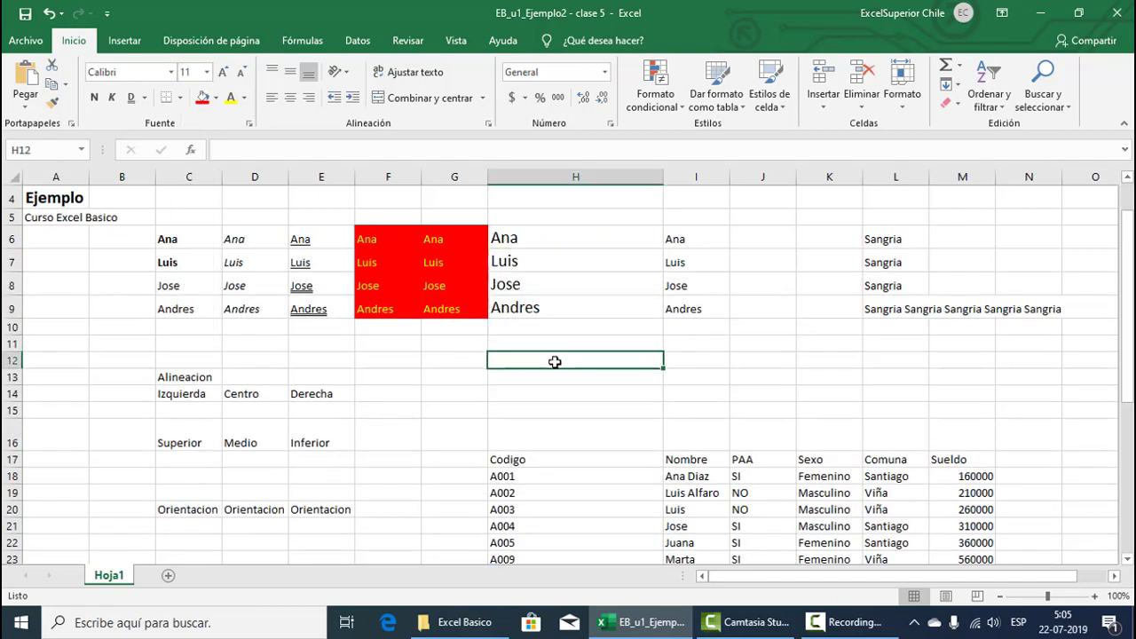
{"action": "scroll", "coordinate": [554, 361], "scroll_direction": "up", "scroll_amount": 1}
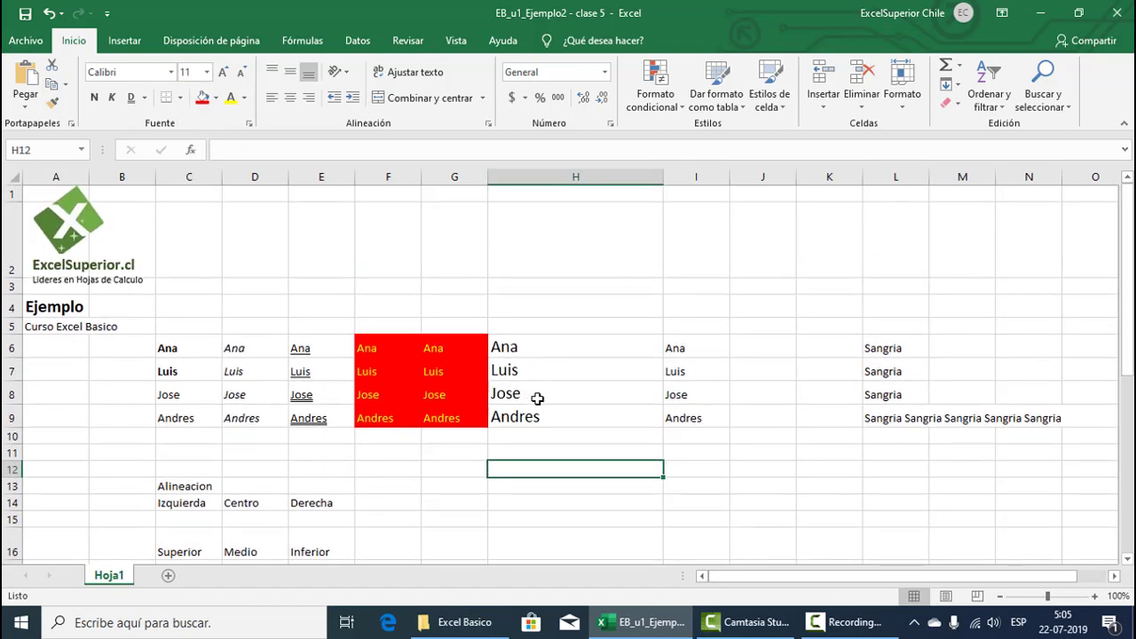
{"action": "left_click_drag", "start_coordinate": [663, 178], "coordinate": [552, 188]}
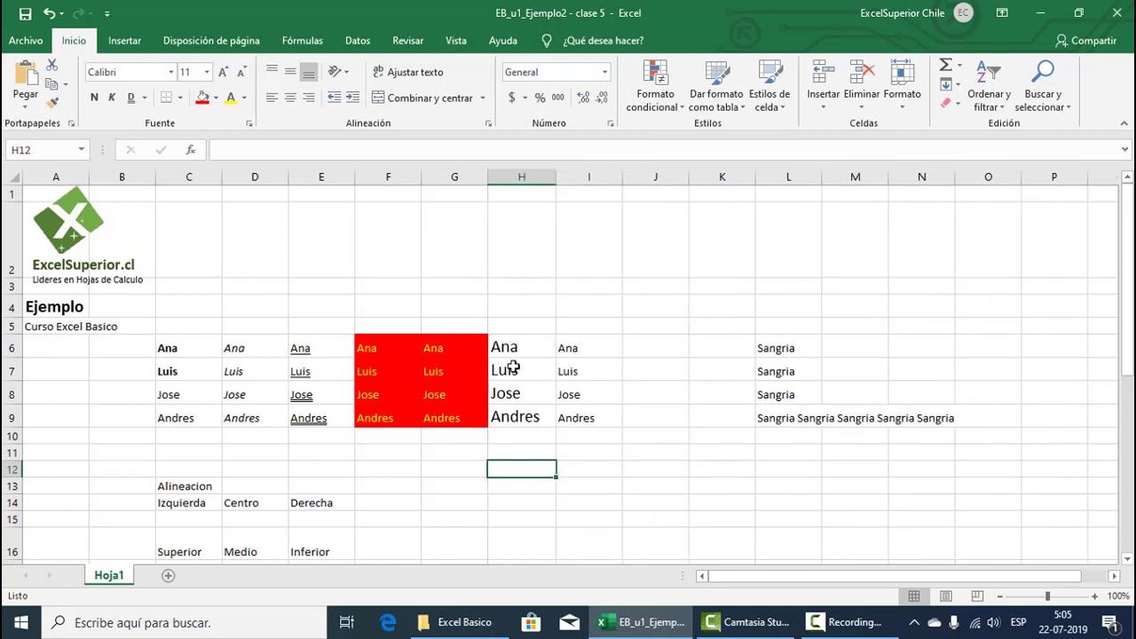
Step: Set the font of cell I6 to Arial and the font of cell I7 to Arial Black
{"action": "left_click", "coordinate": [603, 346]}
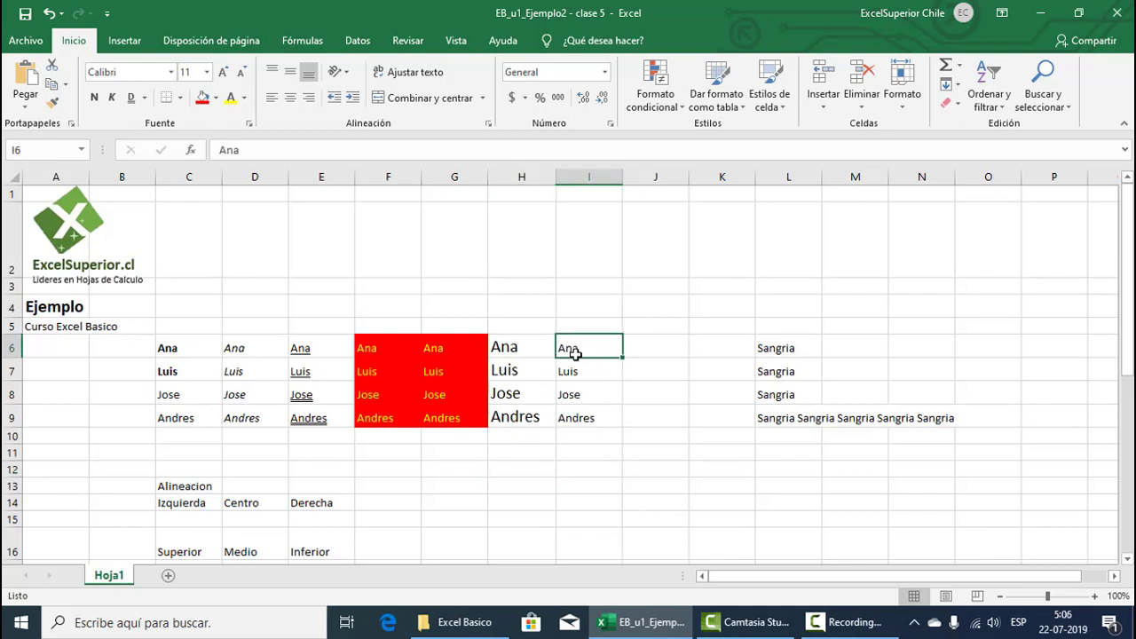
{"action": "left_click", "coordinate": [172, 72]}
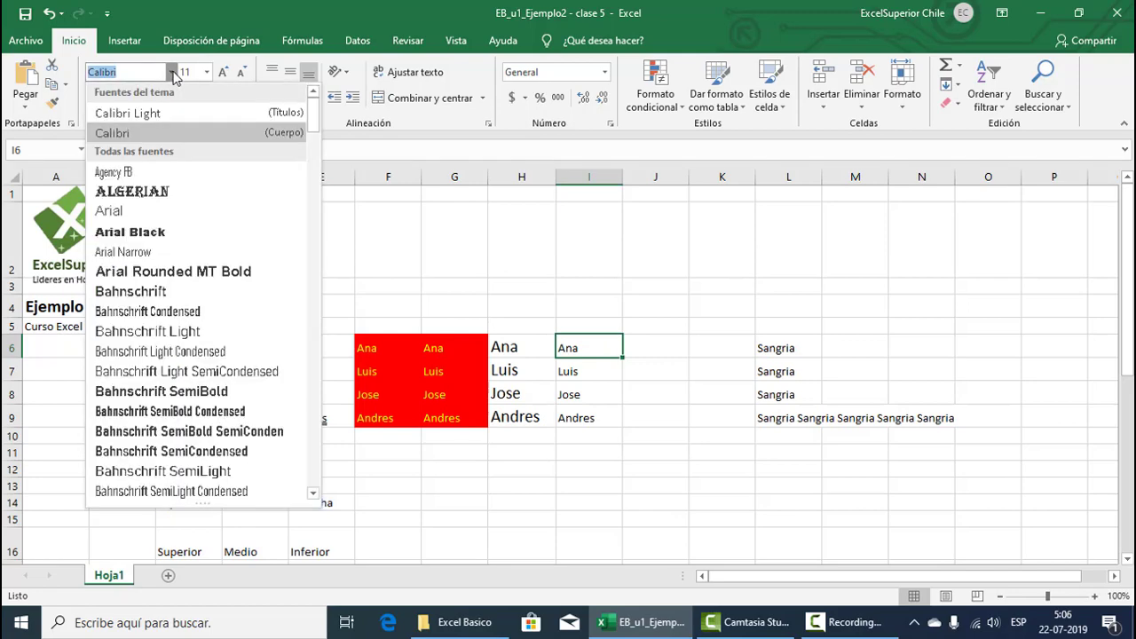
{"action": "left_click", "coordinate": [137, 210]}
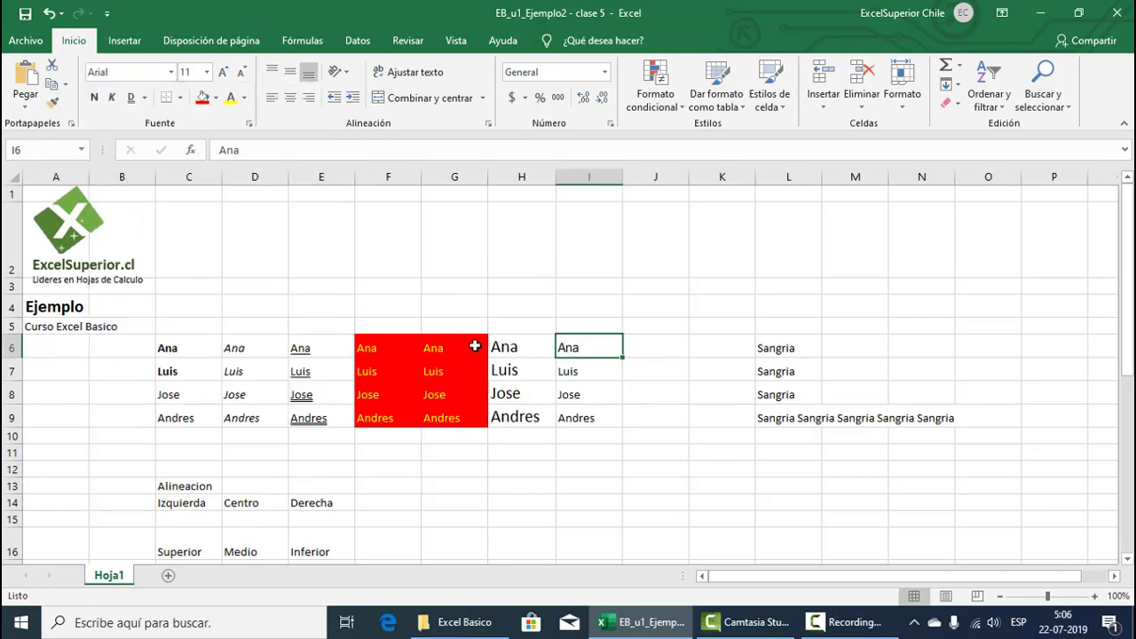
{"action": "left_click", "coordinate": [586, 374]}
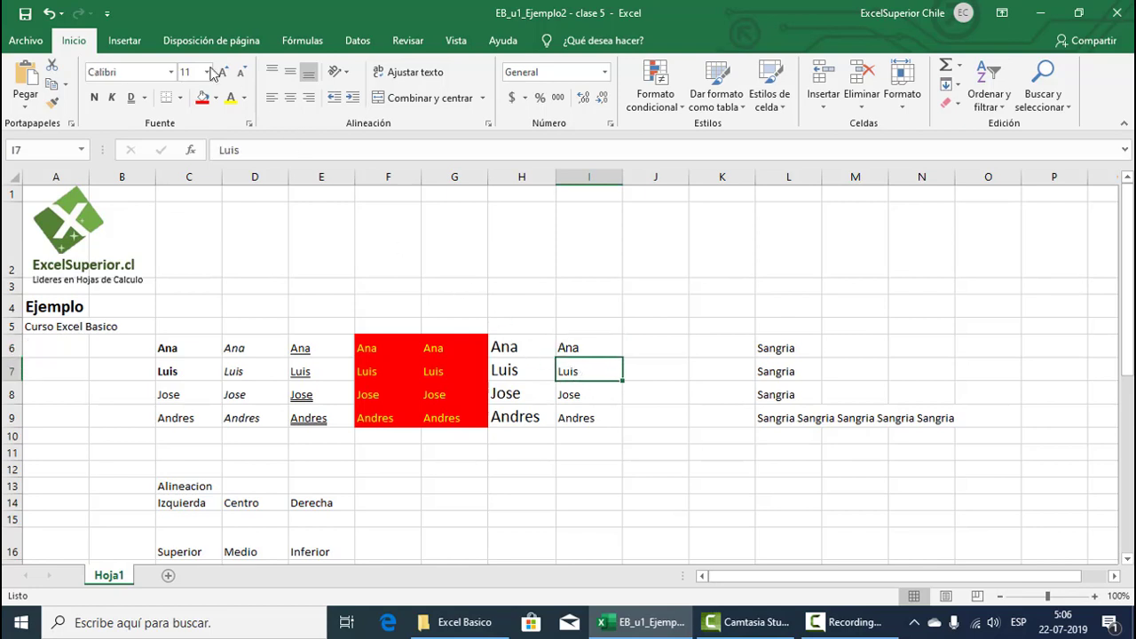
{"action": "left_click", "coordinate": [170, 72]}
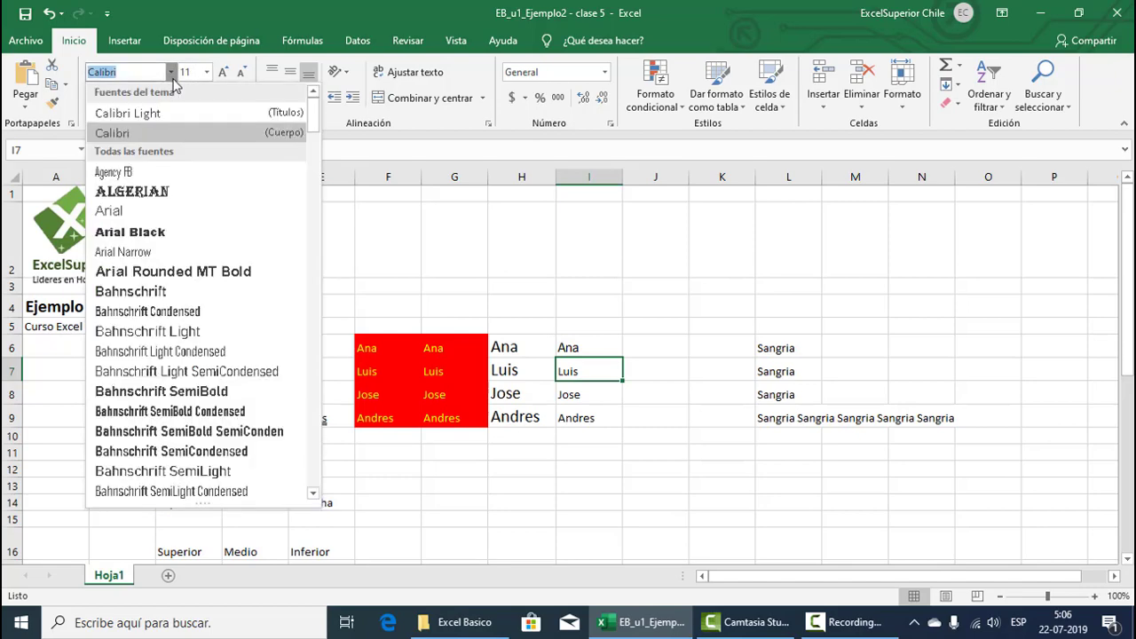
{"action": "left_click", "coordinate": [168, 236]}
Step: Change the font of the name in cell I8 to Impact
{"action": "left_click", "coordinate": [596, 395]}
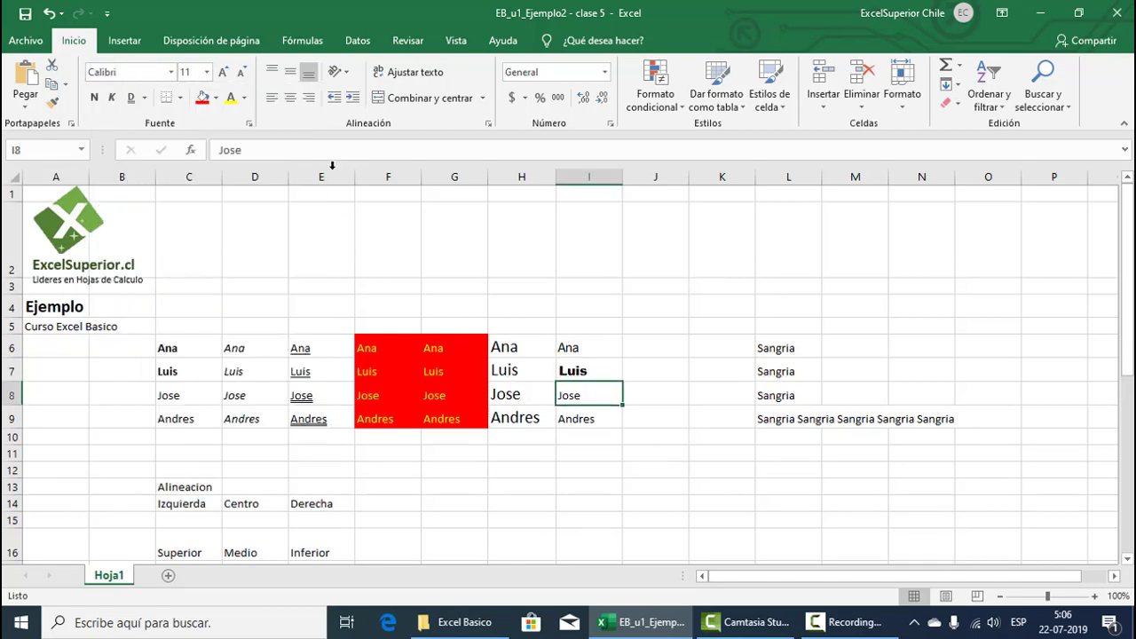
{"action": "left_click", "coordinate": [171, 72]}
{"action": "scroll", "coordinate": [182, 256], "scroll_direction": "down", "scroll_amount": 20}
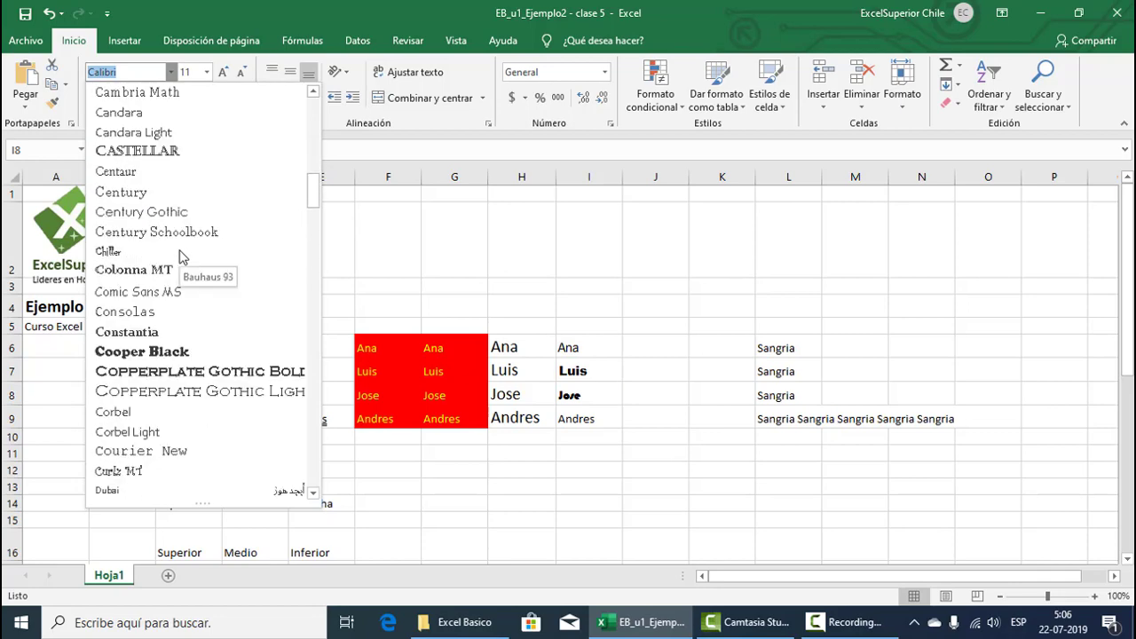
{"action": "scroll", "coordinate": [182, 256], "scroll_direction": "down", "scroll_amount": 7}
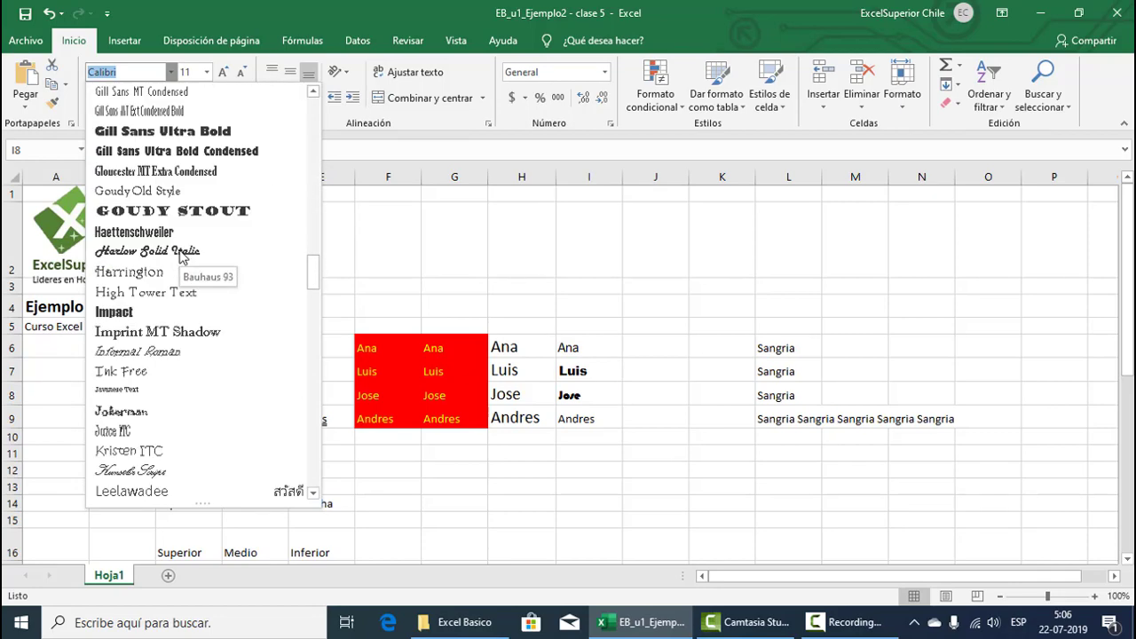
{"action": "left_click", "coordinate": [186, 329]}
Step: Change the font of the name in cell I9 to Times New Roman
{"action": "left_click", "coordinate": [589, 415]}
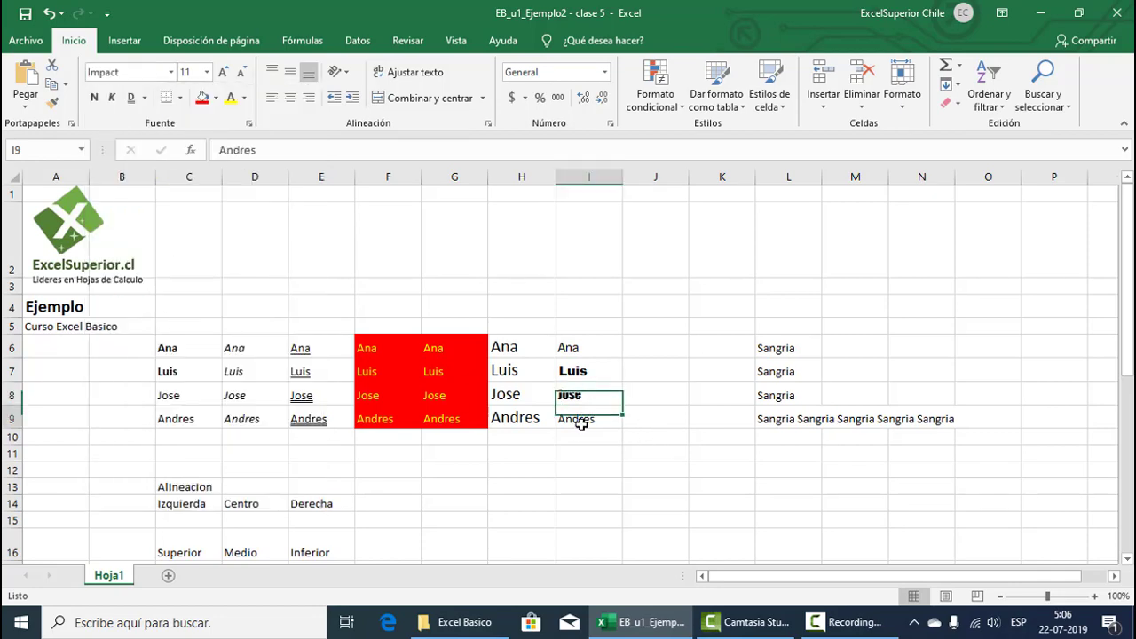
{"action": "left_click", "coordinate": [171, 73]}
{"action": "scroll", "coordinate": [188, 258], "scroll_direction": "down", "scroll_amount": 20}
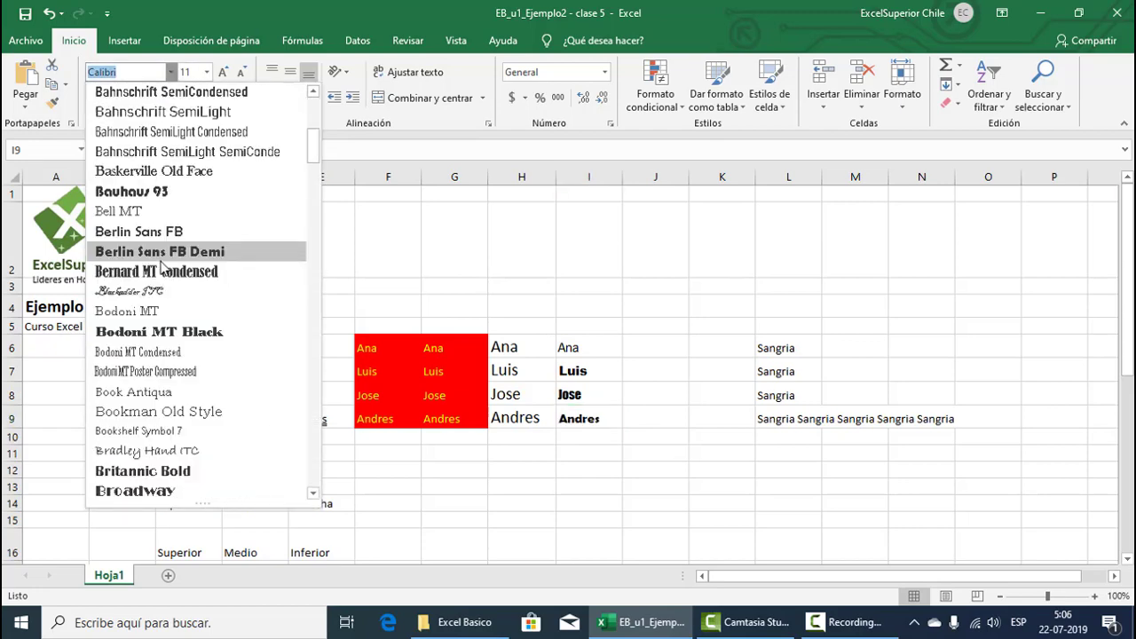
{"action": "scroll", "coordinate": [189, 258], "scroll_direction": "down", "scroll_amount": 20}
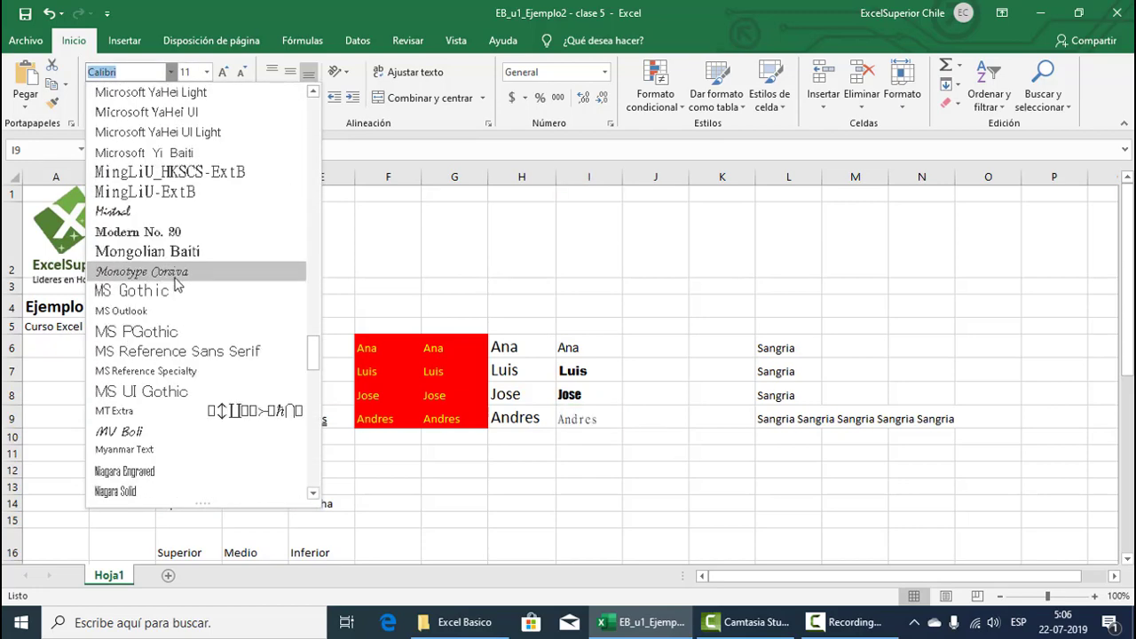
{"action": "scroll", "coordinate": [176, 289], "scroll_direction": "down", "scroll_amount": 1}
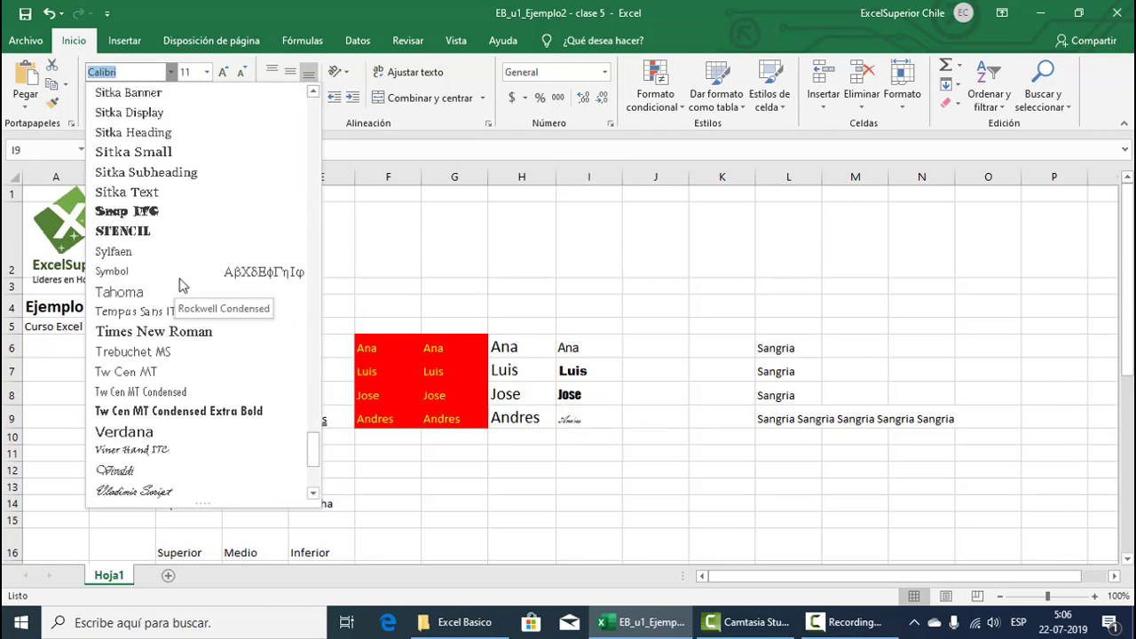
{"action": "left_click", "coordinate": [153, 332]}
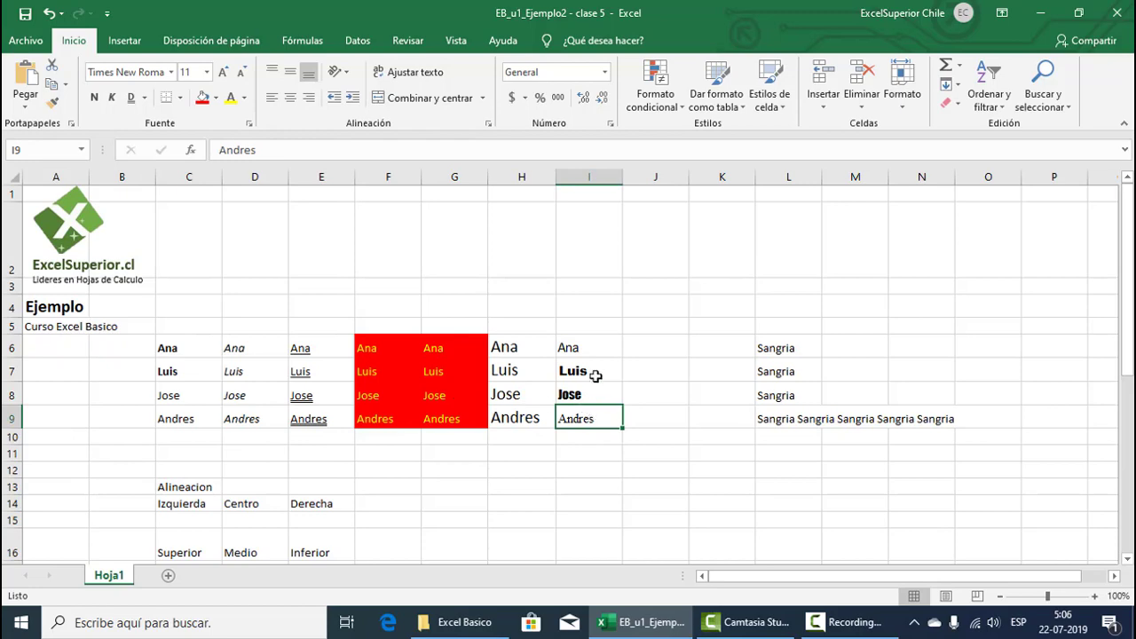
Step: Apply the Verdana font to the whole range of names in I6:I9
{"action": "left_click_drag", "start_coordinate": [591, 353], "coordinate": [588, 413]}
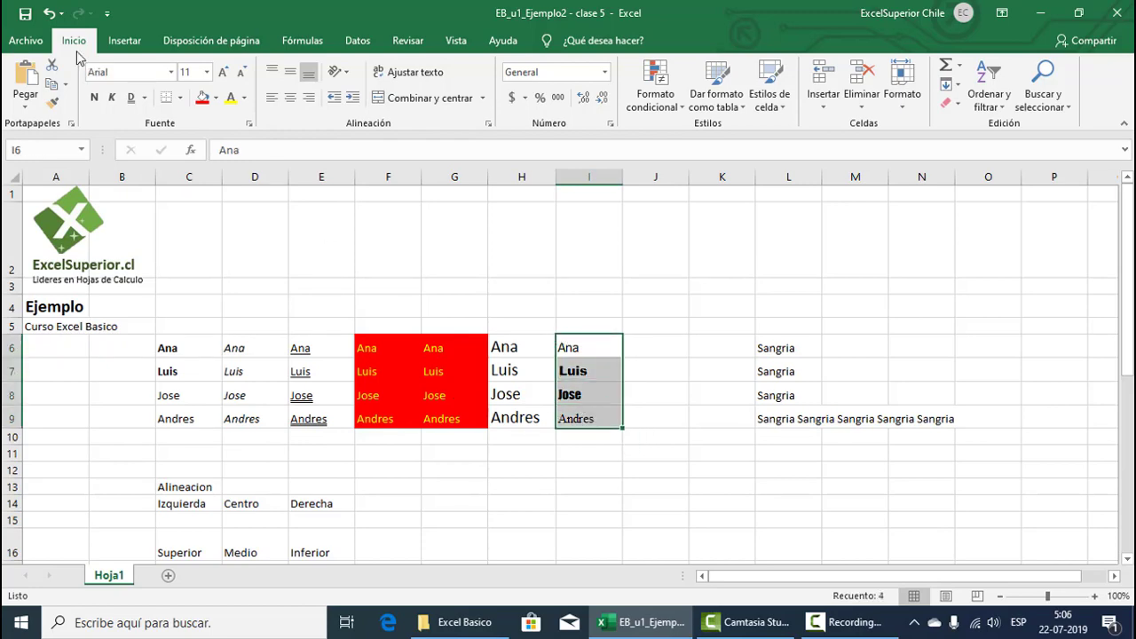
{"action": "left_click", "coordinate": [171, 73]}
{"action": "scroll", "coordinate": [187, 309], "scroll_direction": "down", "scroll_amount": 15}
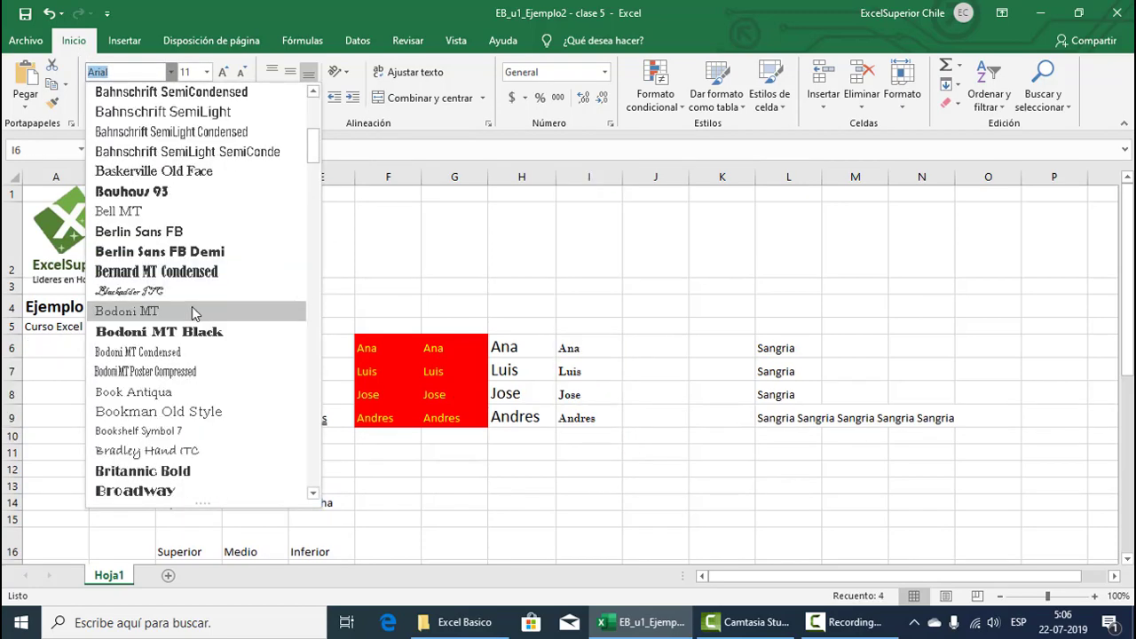
{"action": "scroll", "coordinate": [188, 191], "scroll_direction": "down", "scroll_amount": 20}
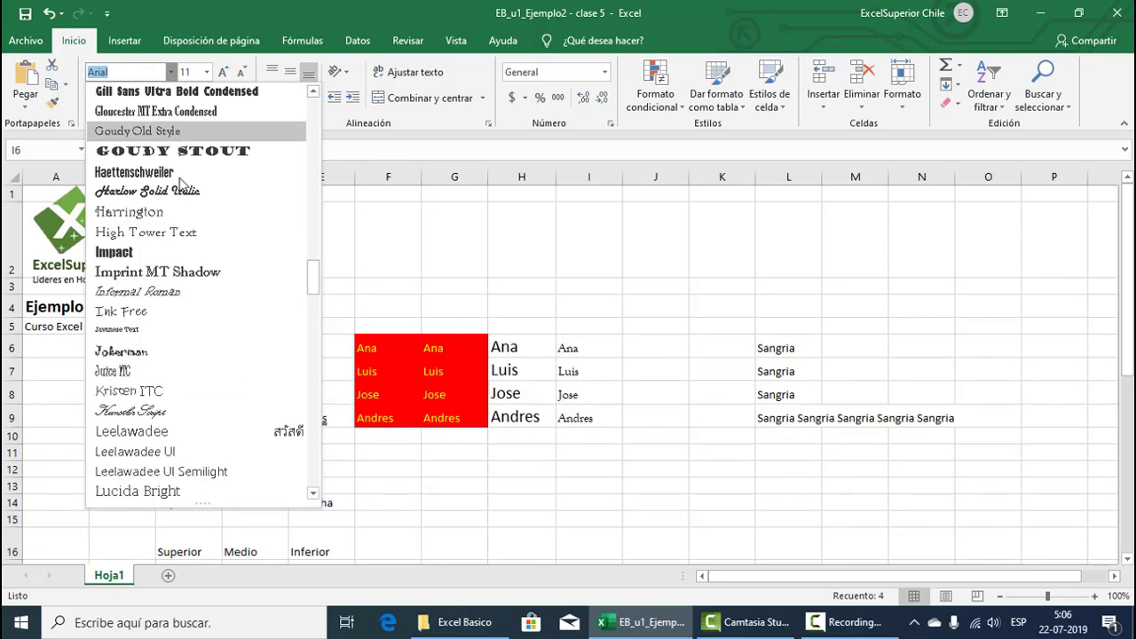
{"action": "scroll", "coordinate": [185, 199], "scroll_direction": "down", "scroll_amount": 20}
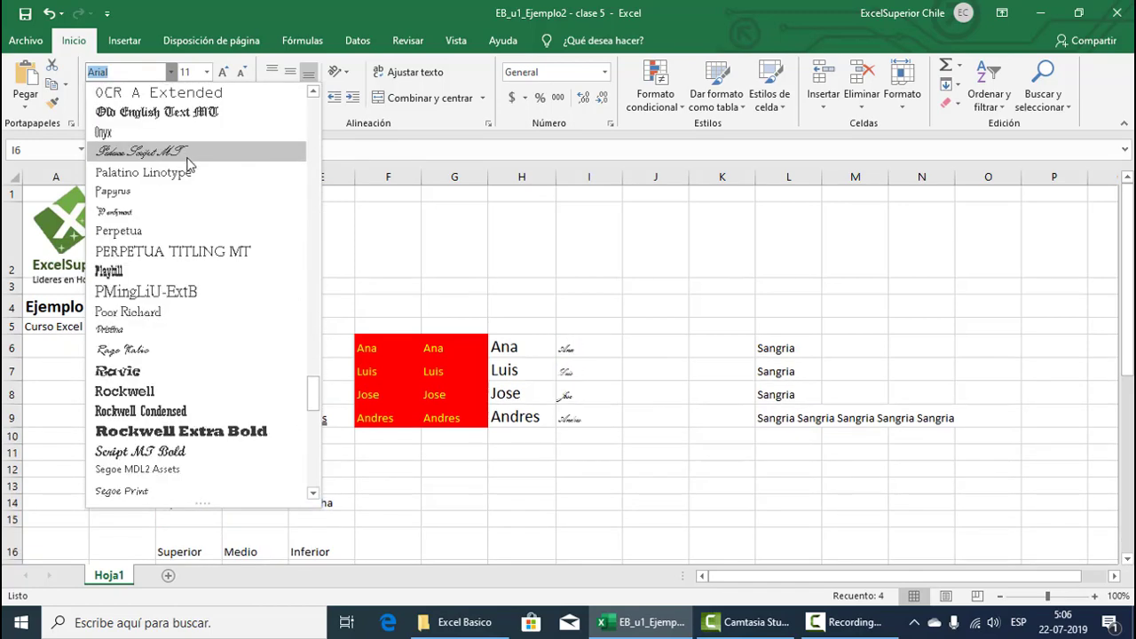
{"action": "scroll", "coordinate": [189, 168], "scroll_direction": "down", "scroll_amount": 15}
{"action": "scroll", "coordinate": [187, 170], "scroll_direction": "down", "scroll_amount": 7}
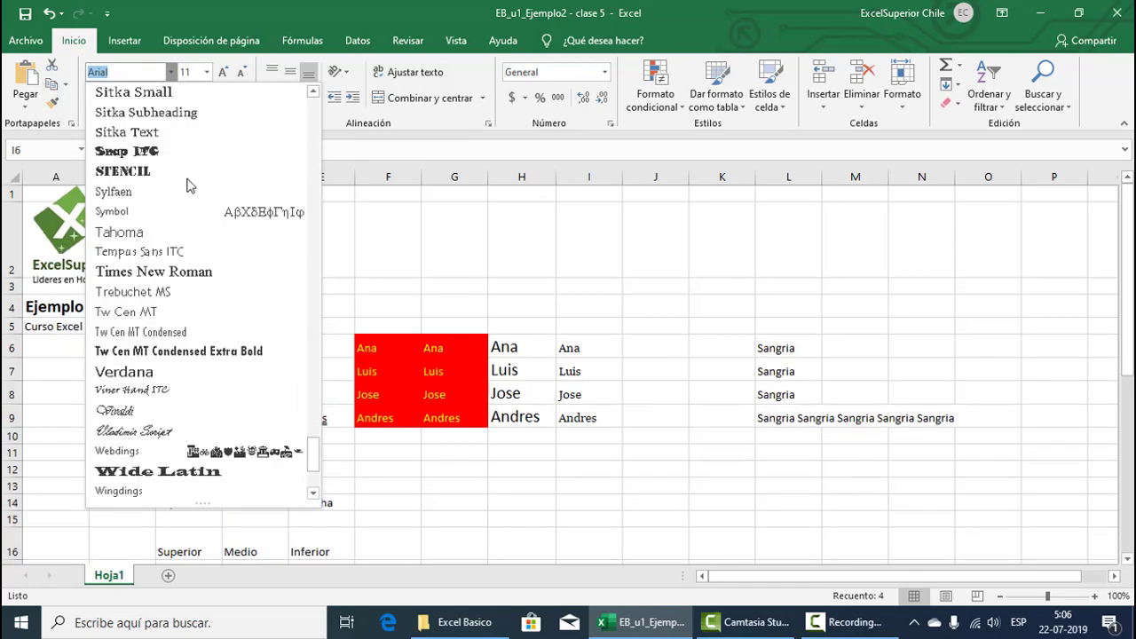
{"action": "left_click", "coordinate": [160, 373]}
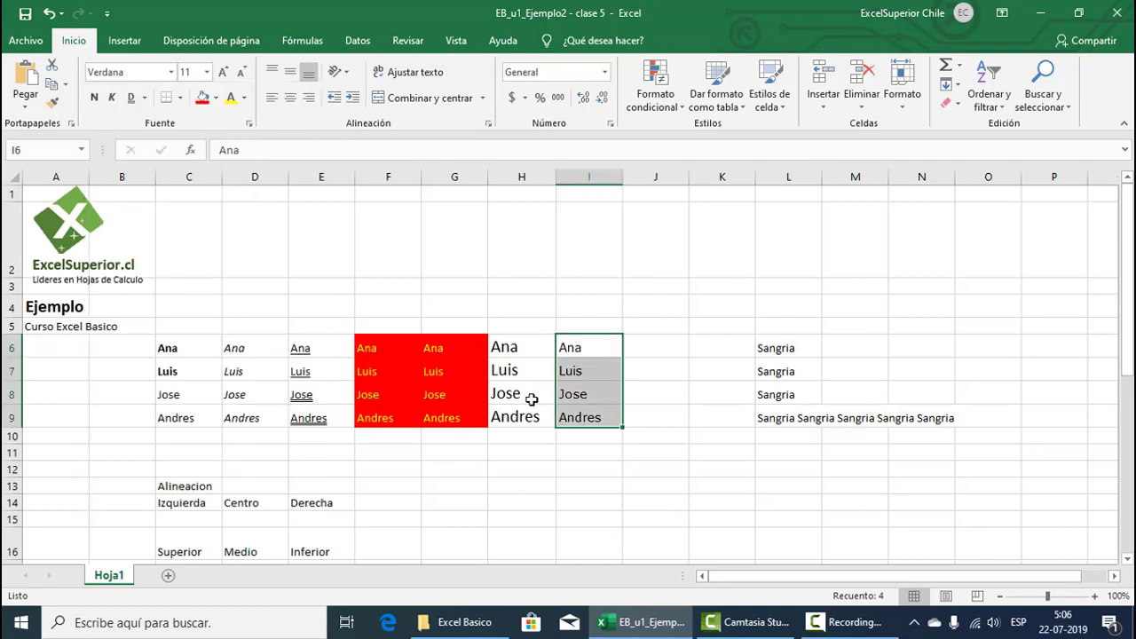
{"action": "left_click", "coordinate": [581, 351]}
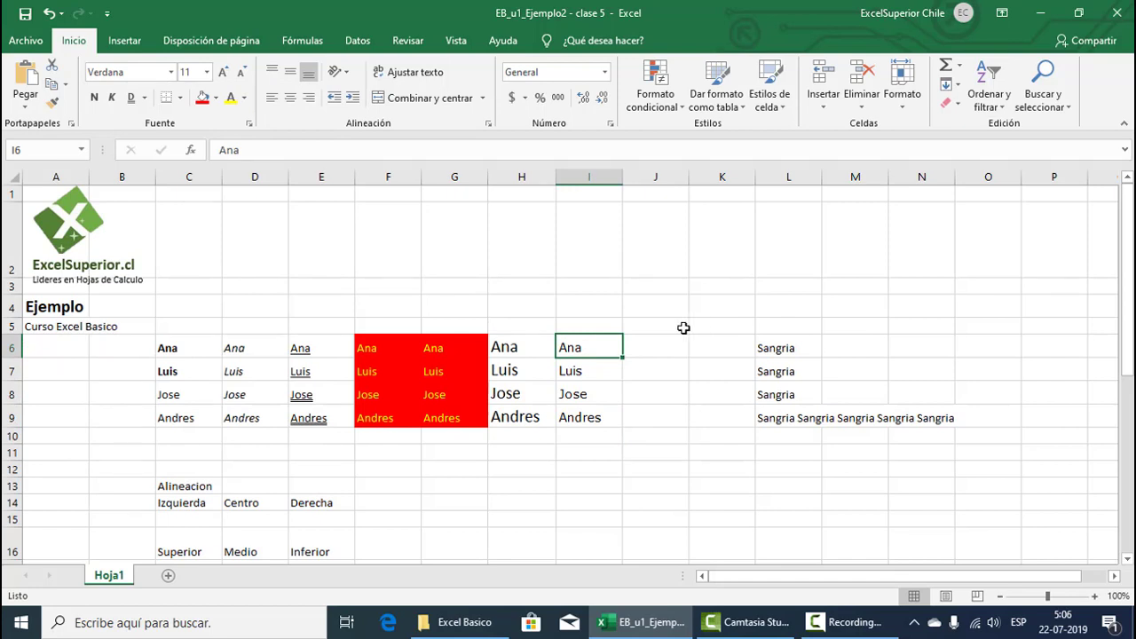
Step: Apply a thick outside border (Borde exterior grueso) around the name range C6:I9
{"action": "left_click_drag", "start_coordinate": [187, 348], "coordinate": [585, 415]}
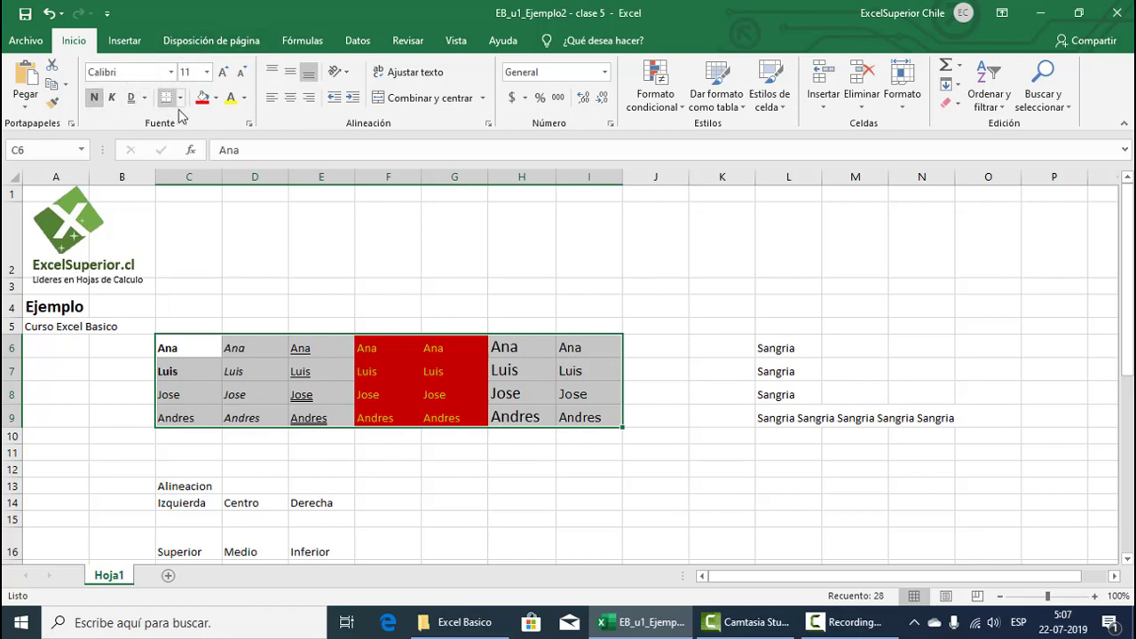
{"action": "left_click", "coordinate": [338, 346]}
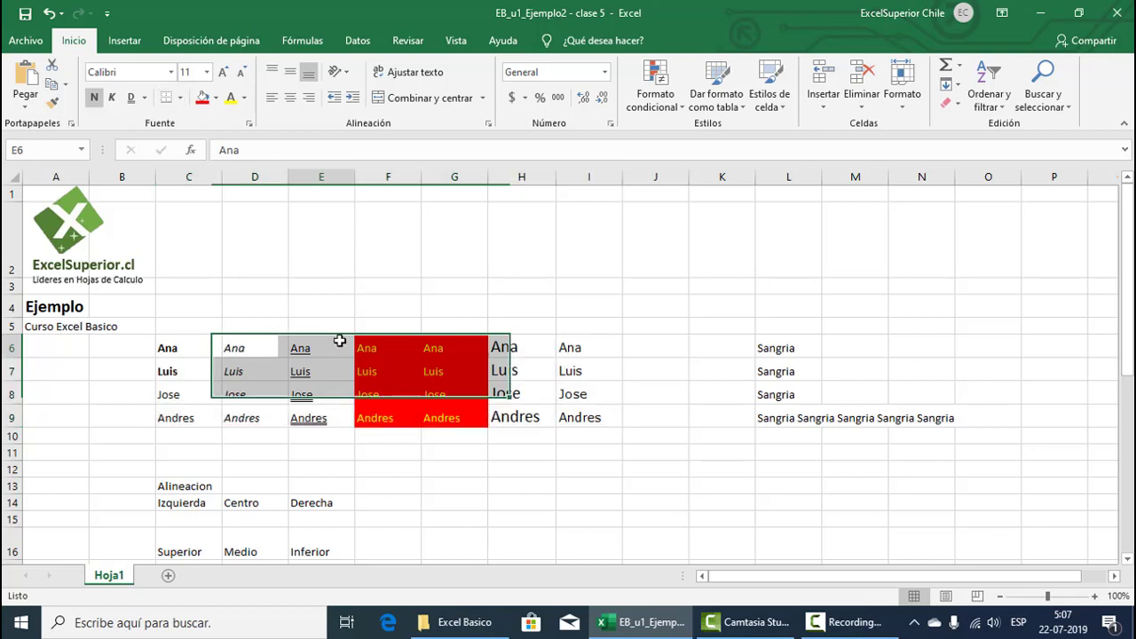
{"action": "left_click_drag", "start_coordinate": [182, 347], "coordinate": [600, 420]}
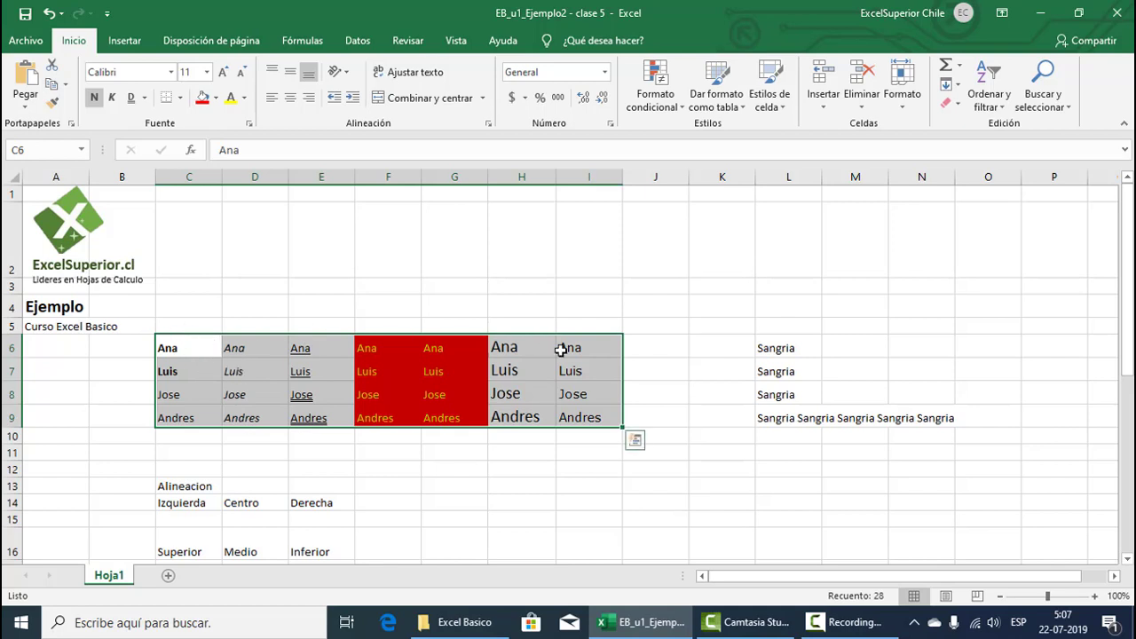
{"action": "left_click", "coordinate": [181, 98]}
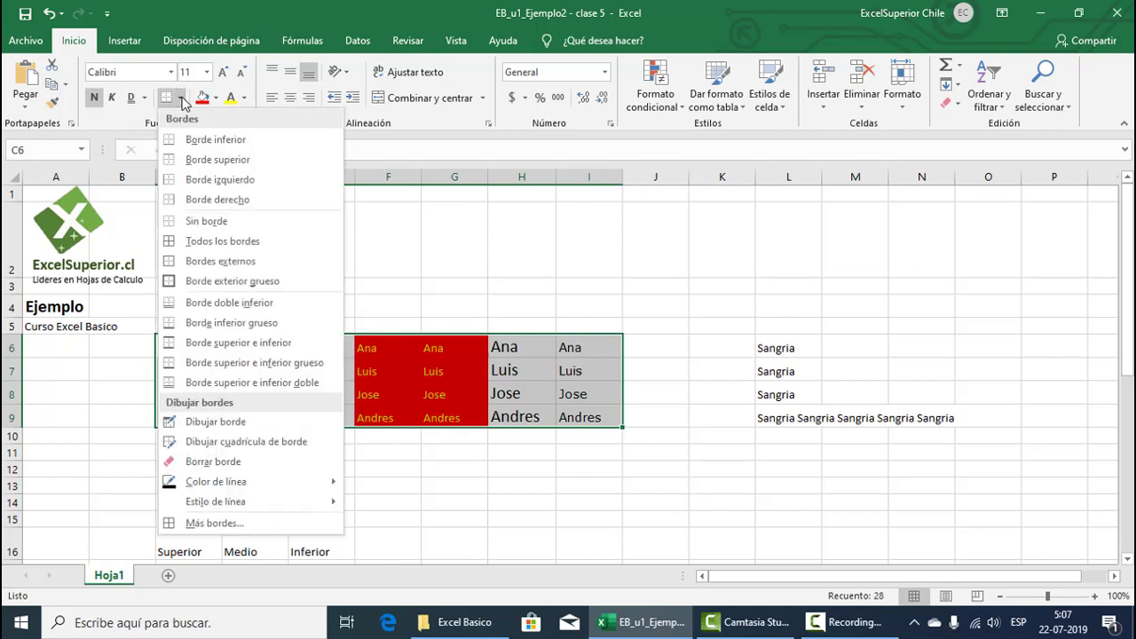
{"action": "left_click", "coordinate": [256, 282]}
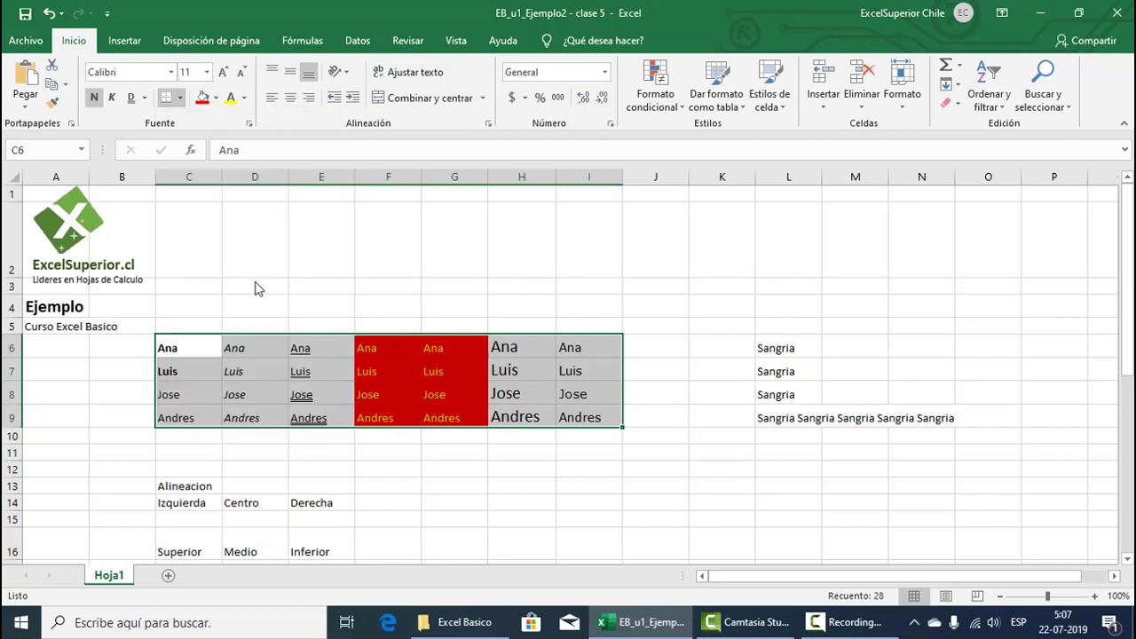
{"action": "left_click", "coordinate": [394, 307]}
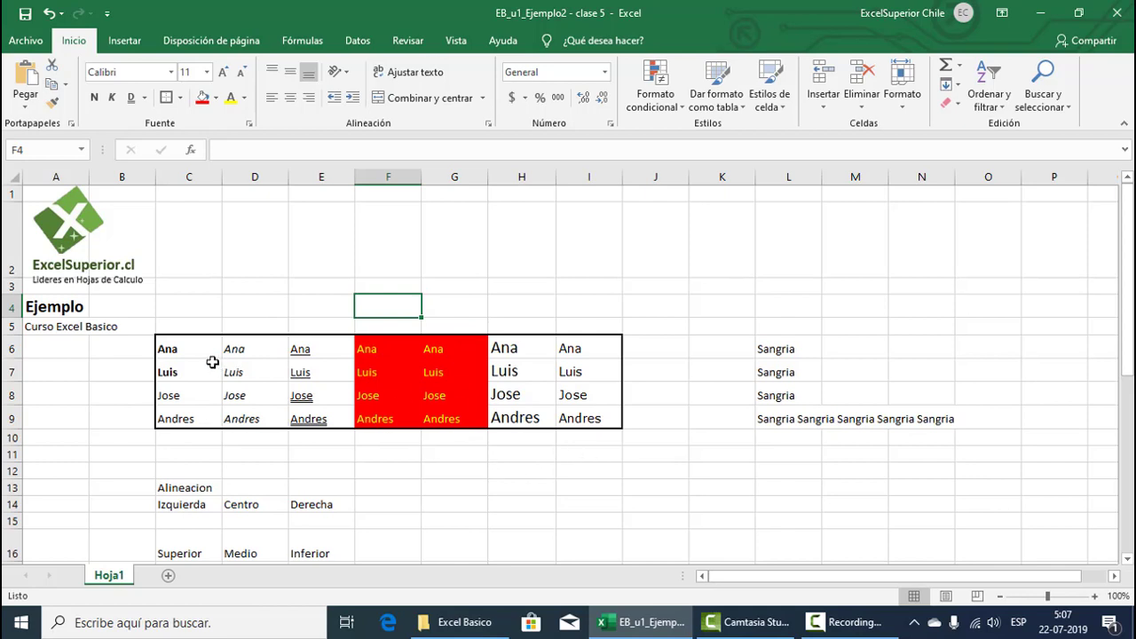
Step: Remove all borders from the name range C6:I9 with the Sin borde option
{"action": "left_click_drag", "start_coordinate": [196, 349], "coordinate": [588, 417]}
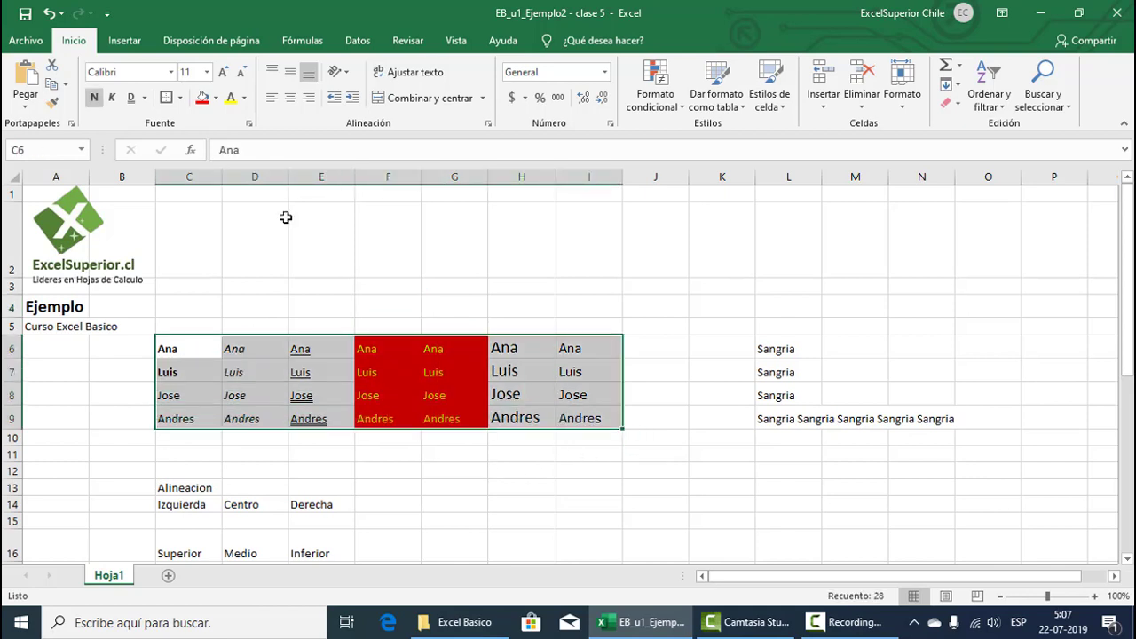
{"action": "left_click", "coordinate": [182, 98]}
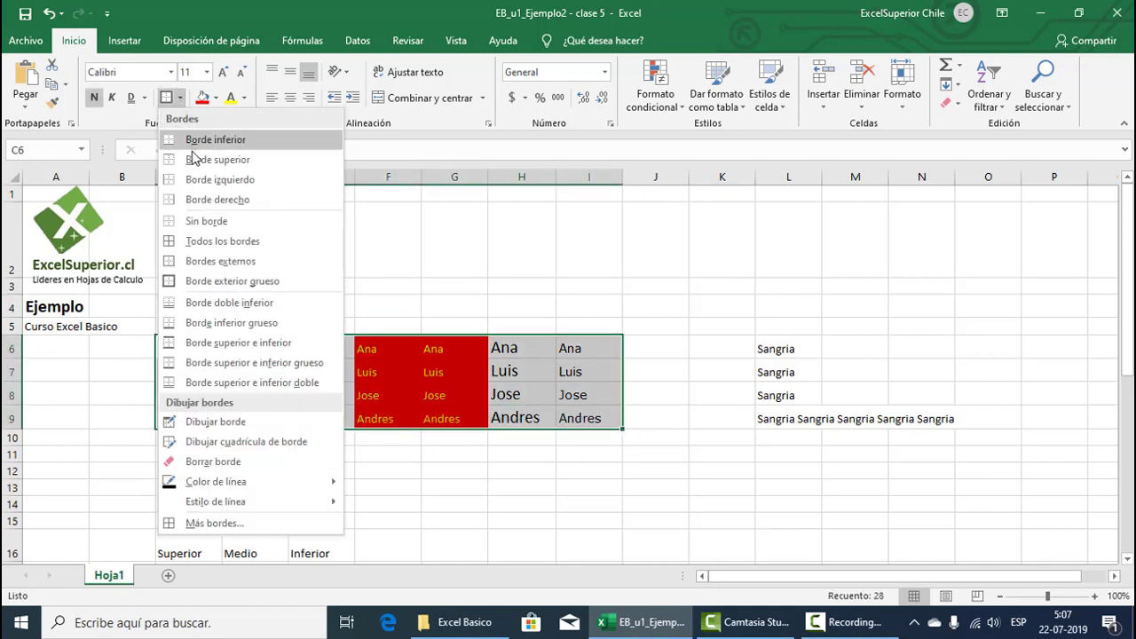
{"action": "left_click", "coordinate": [203, 223]}
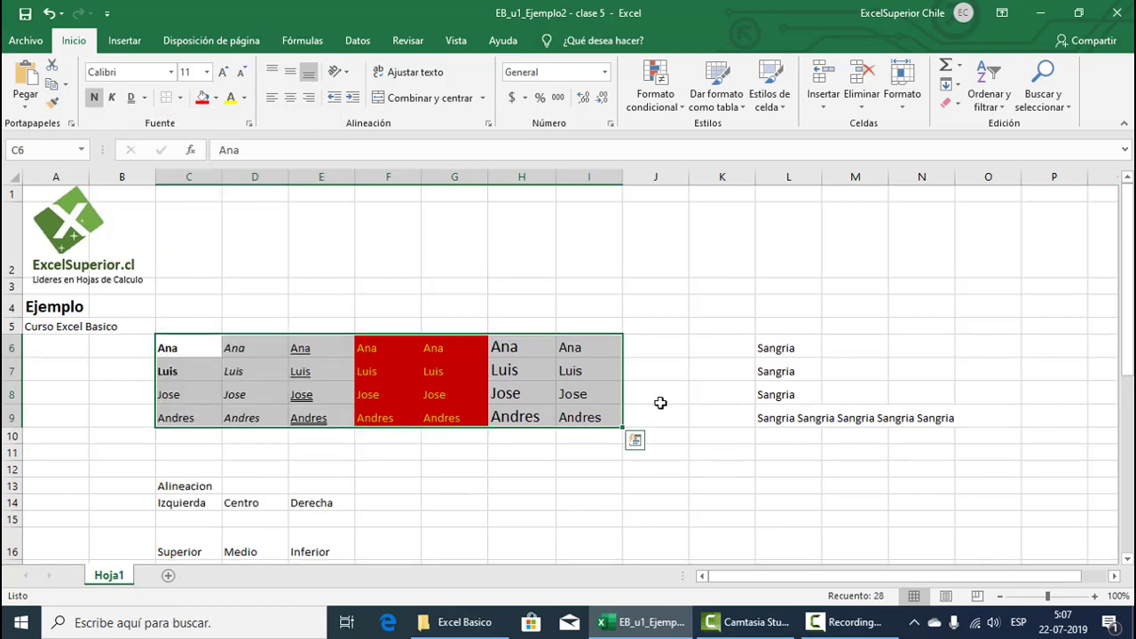
{"action": "left_click", "coordinate": [332, 391]}
{"action": "left_click", "coordinate": [547, 320]}
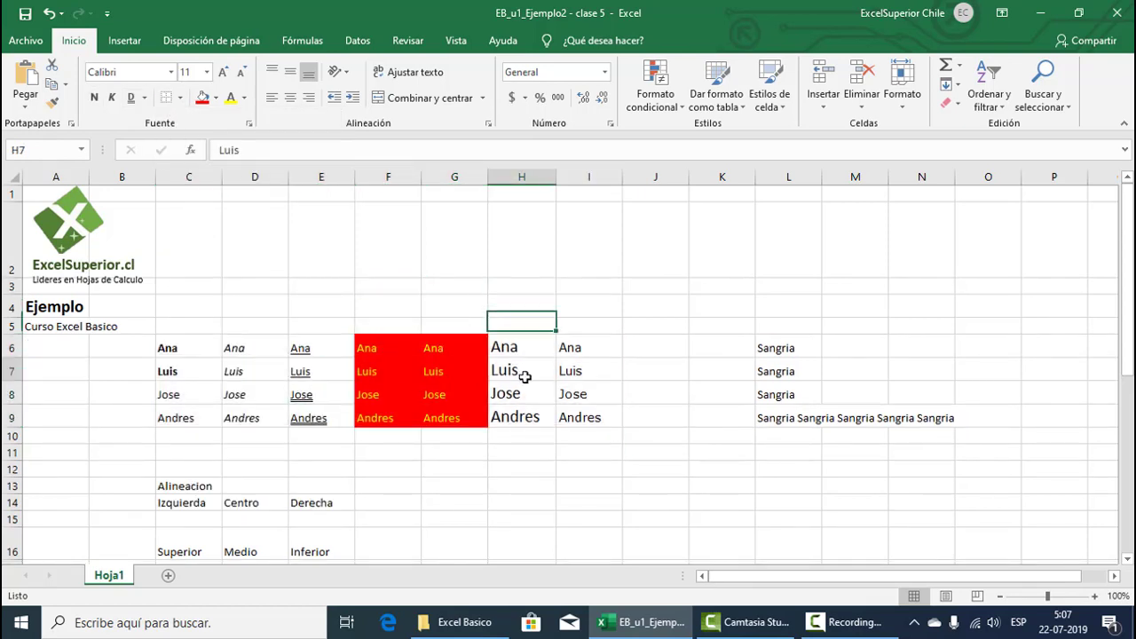
{"action": "left_click", "coordinate": [576, 365]}
{"action": "left_click", "coordinate": [581, 306]}
Step: Apply all borders (Todos los bordes) to the bold and italic name columns in C6:D9
{"action": "left_click_drag", "start_coordinate": [206, 346], "coordinate": [253, 412]}
{"action": "left_click", "coordinate": [180, 98]}
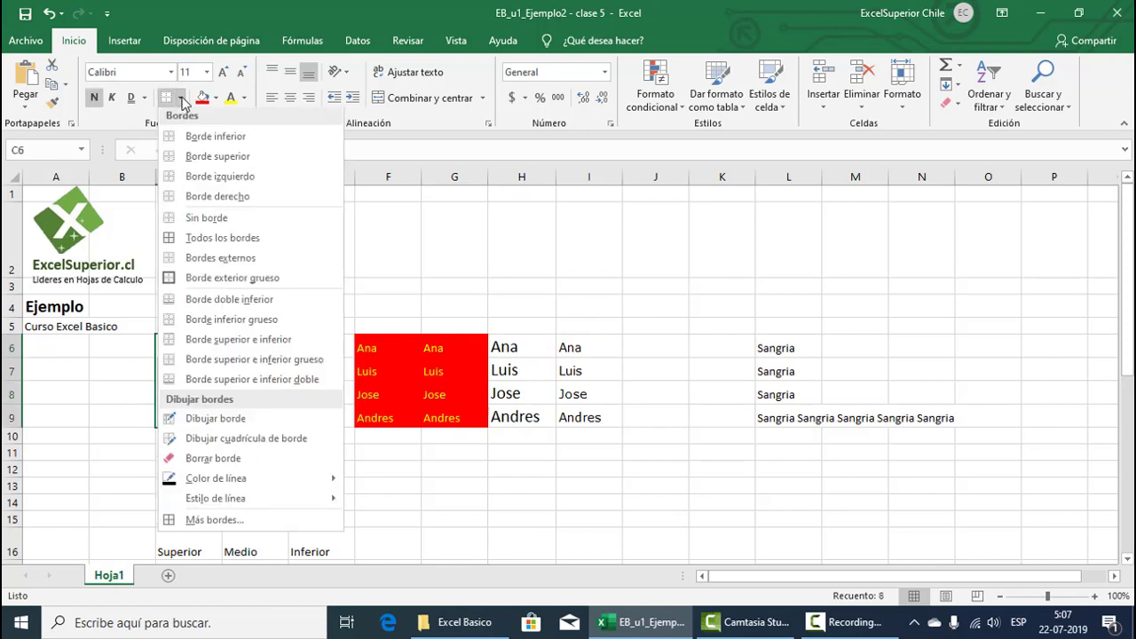
{"action": "left_click", "coordinate": [206, 244]}
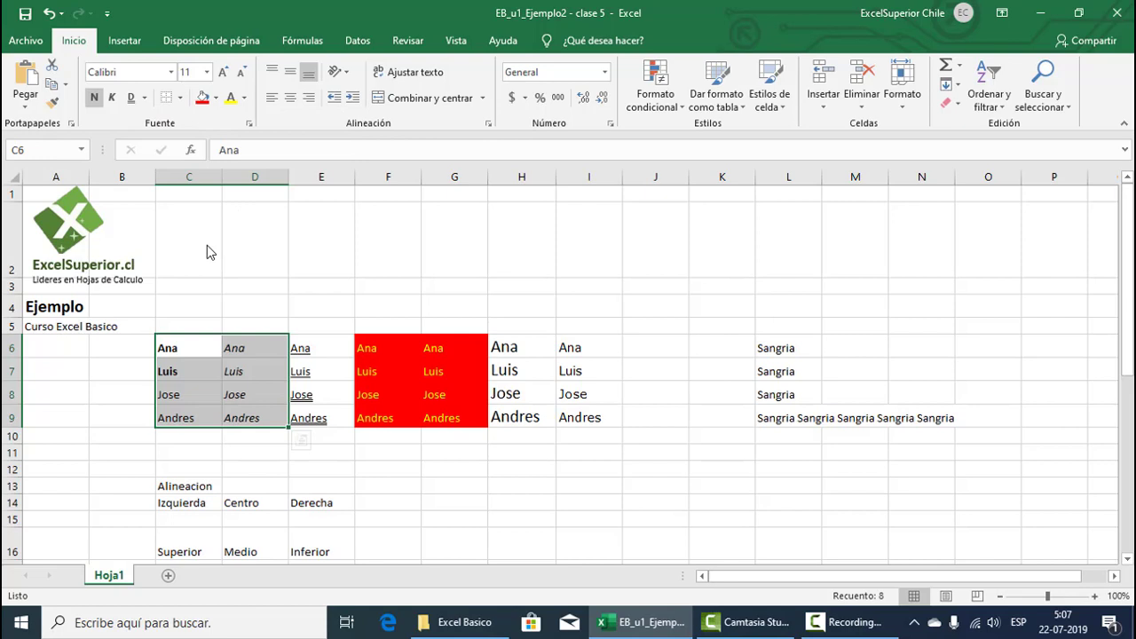
Step: Examine the borders around the individual cells of the range C6:D9
{"action": "left_click", "coordinate": [206, 394]}
{"action": "left_click", "coordinate": [218, 290]}
{"action": "left_click", "coordinate": [201, 345]}
{"action": "left_click", "coordinate": [238, 348]}
{"action": "left_click", "coordinate": [235, 387]}
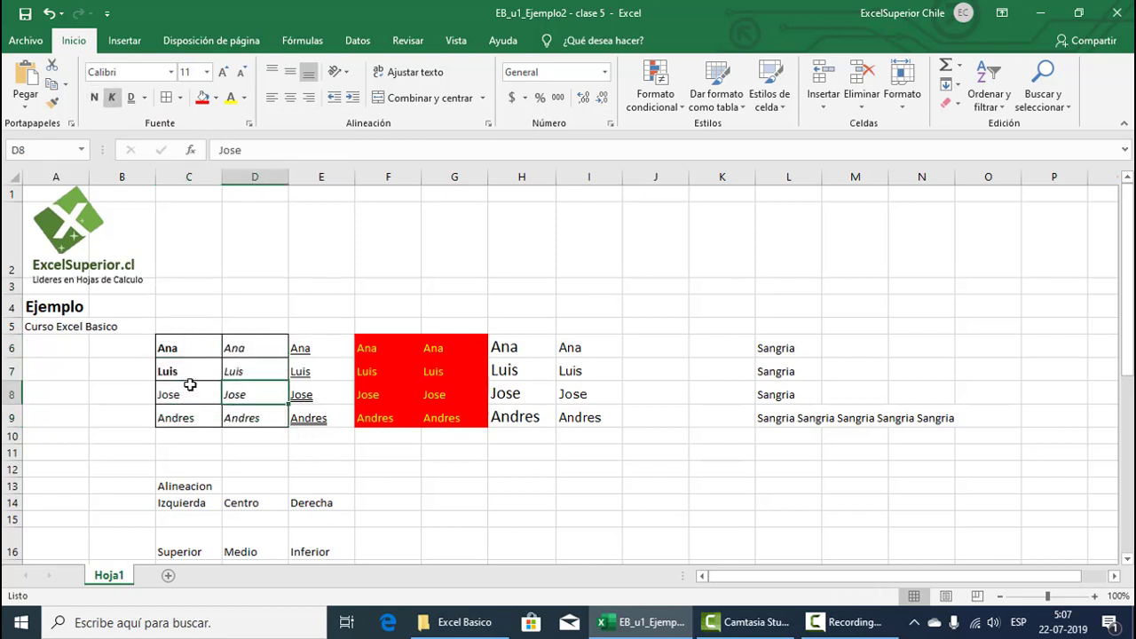
{"action": "left_click", "coordinate": [202, 419]}
{"action": "left_click", "coordinate": [230, 421]}
{"action": "left_click", "coordinate": [240, 394]}
{"action": "left_click", "coordinate": [248, 354]}
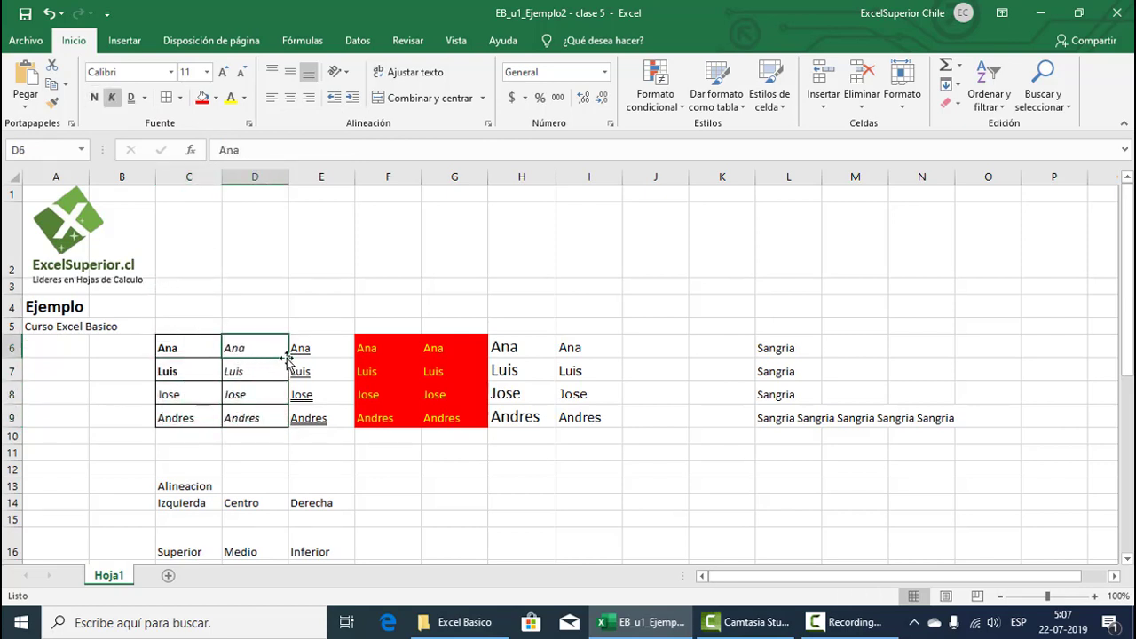
Step: Apply outside borders (Bordes externos) around the names in I6:I9
{"action": "left_click_drag", "start_coordinate": [501, 348], "coordinate": [587, 415]}
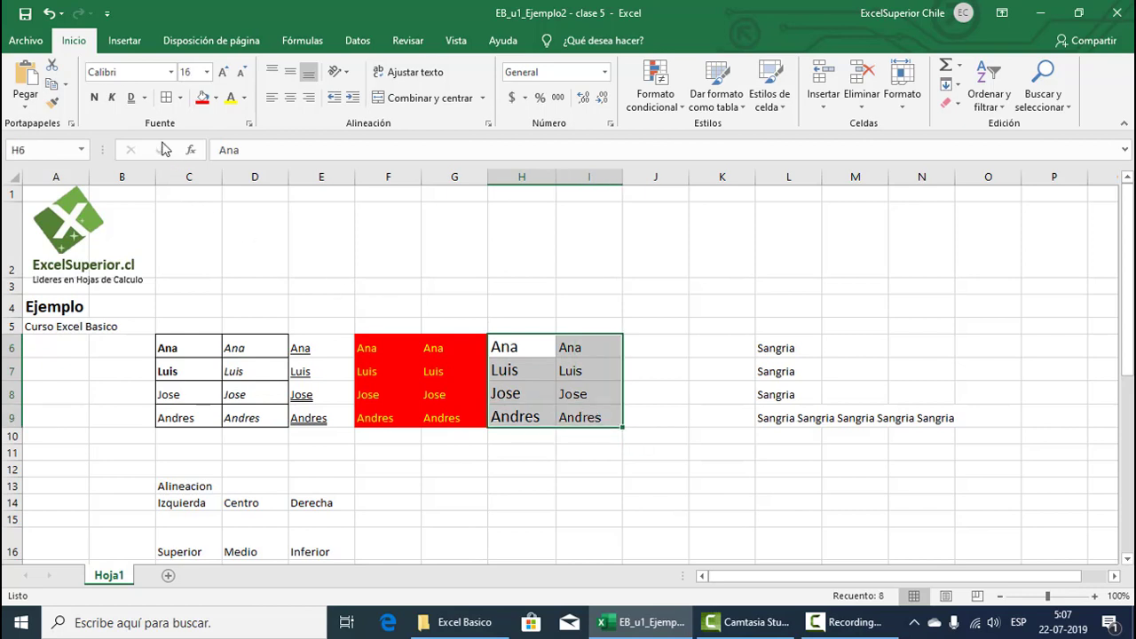
{"action": "left_click", "coordinate": [569, 346]}
{"action": "left_click_drag", "start_coordinate": [569, 346], "coordinate": [570, 417]}
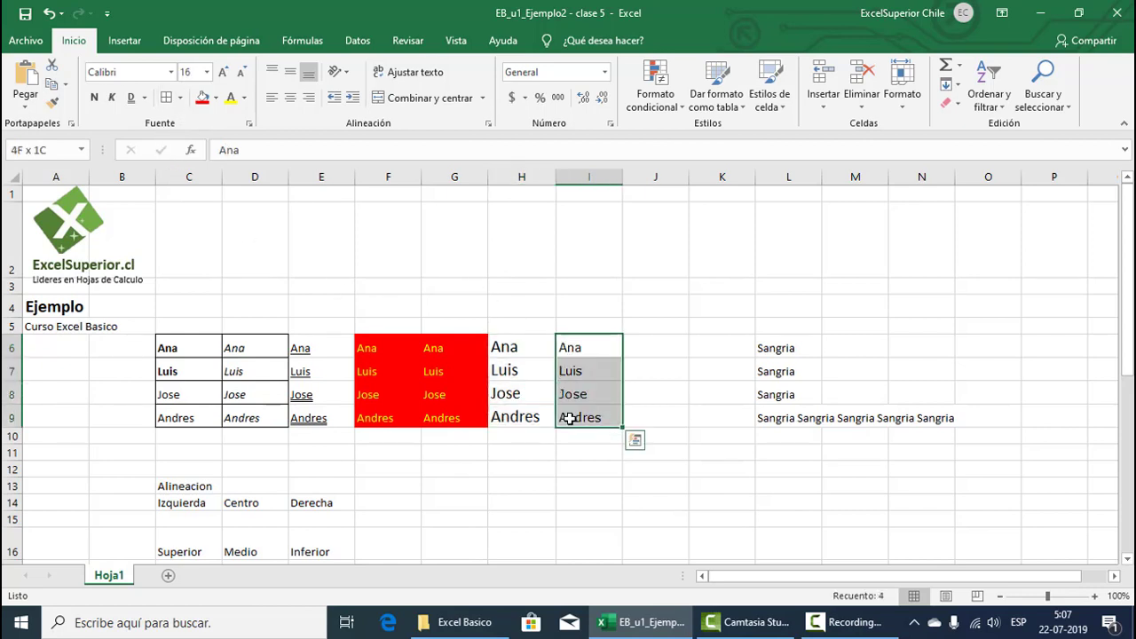
{"action": "left_click", "coordinate": [181, 98]}
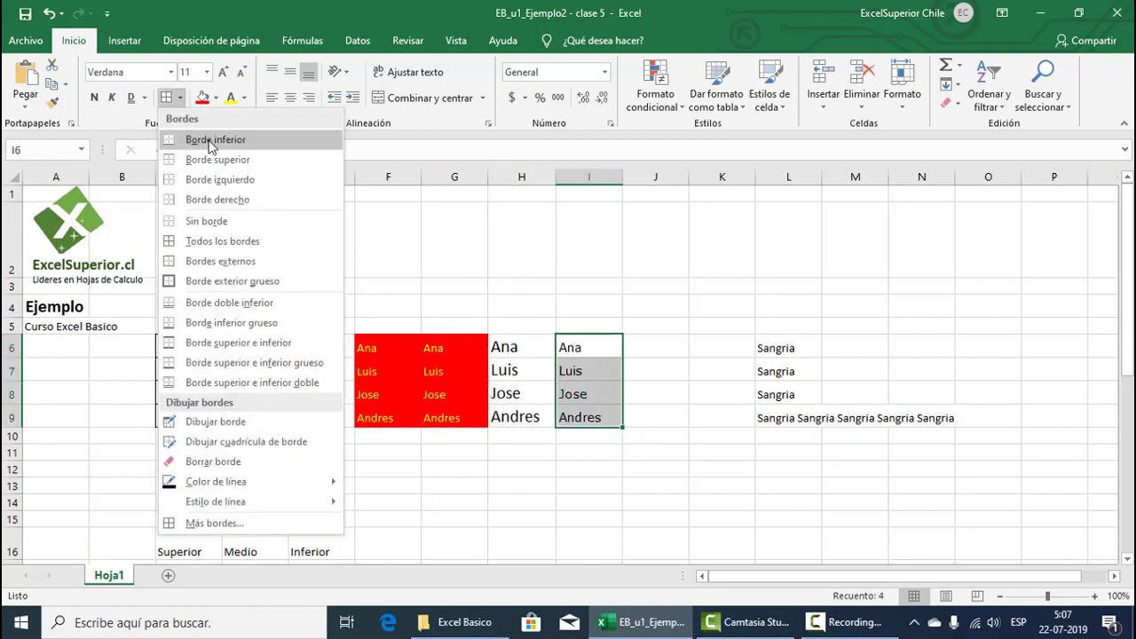
{"action": "left_click", "coordinate": [220, 261]}
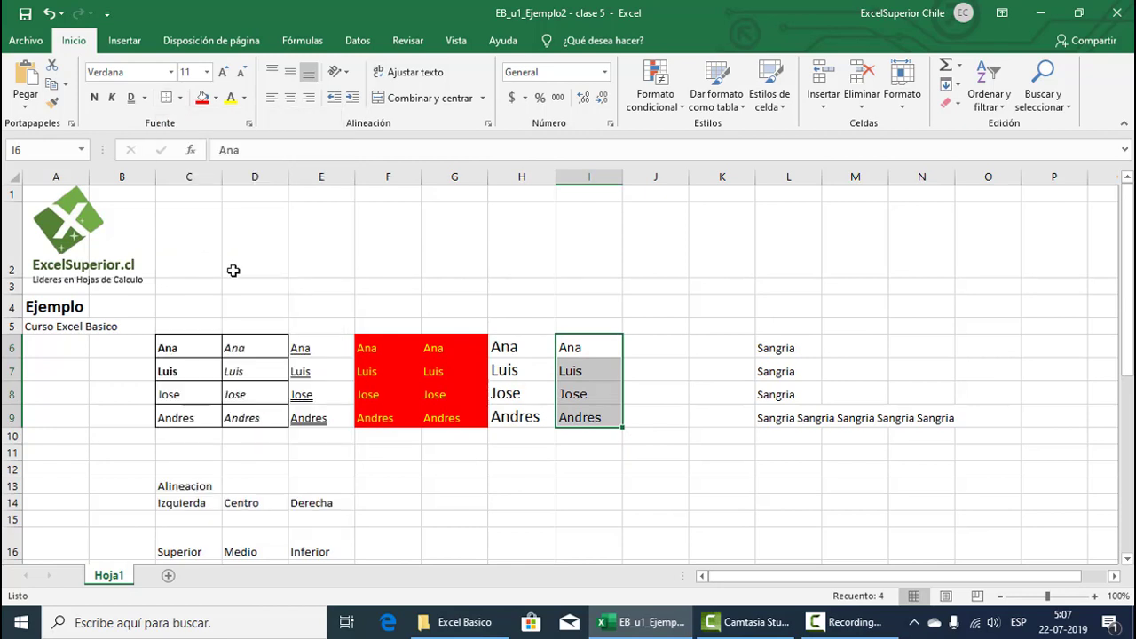
{"action": "left_click", "coordinate": [607, 285]}
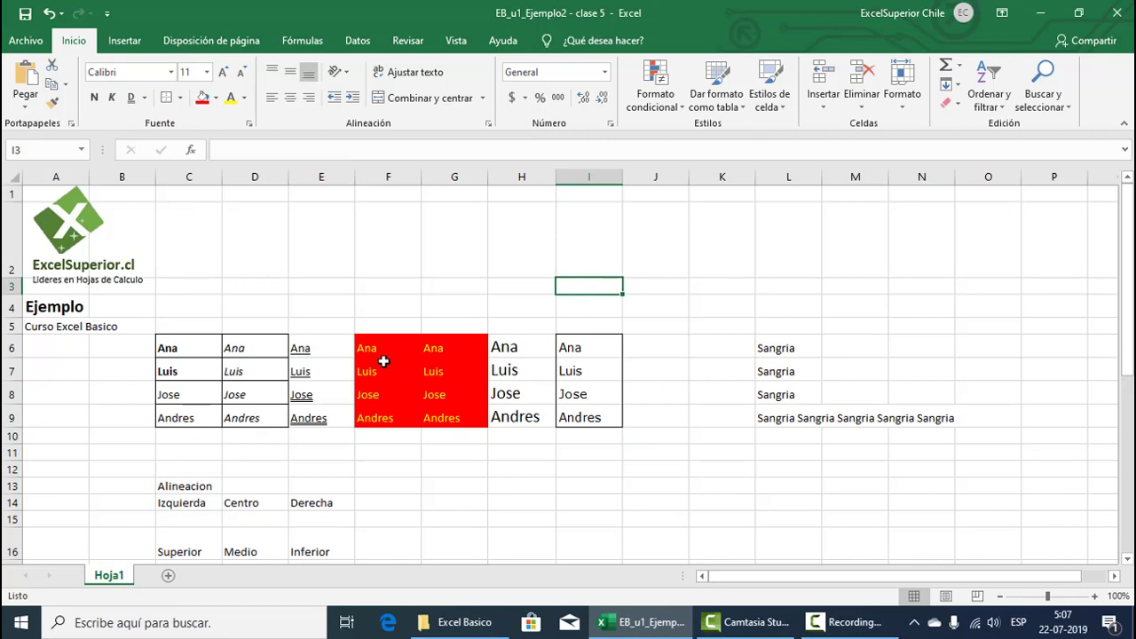
Step: Apply a thick outside border (Borde exterior grueso) around the full name range C6:I9, over its existing partial borders
{"action": "left_click_drag", "start_coordinate": [183, 339], "coordinate": [600, 427]}
{"action": "left_click", "coordinate": [180, 98]}
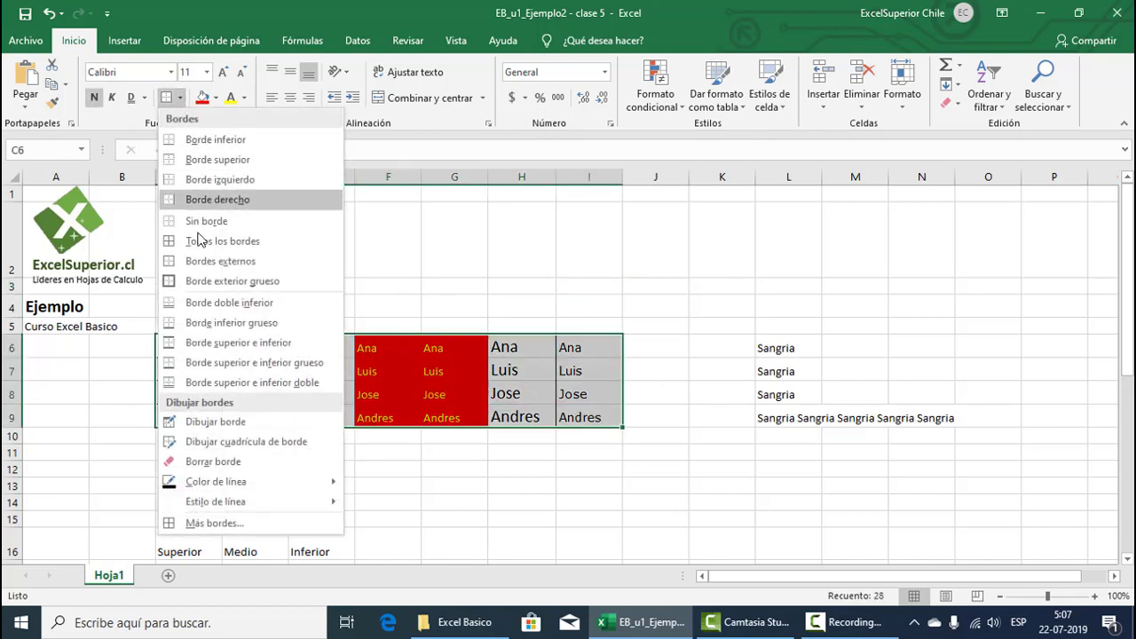
{"action": "left_click", "coordinate": [190, 282]}
{"action": "left_click", "coordinate": [404, 460]}
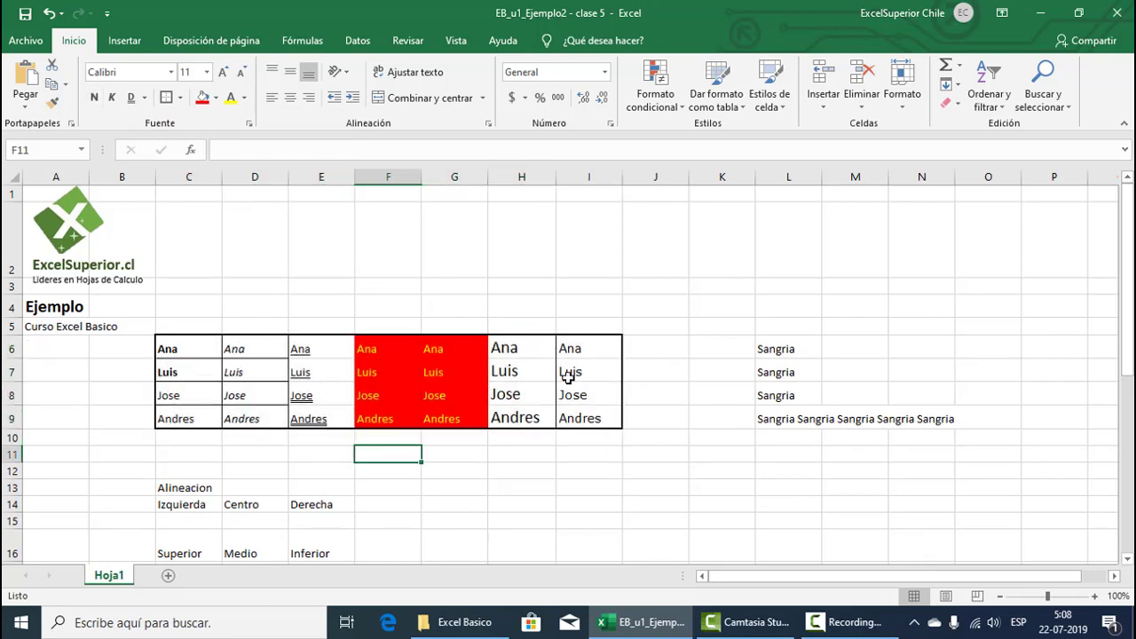
Step: Apply all borders (Todos los bordes) to every cell in the name range C6:I9
{"action": "left_click_drag", "start_coordinate": [182, 344], "coordinate": [596, 421]}
{"action": "left_click", "coordinate": [186, 101]}
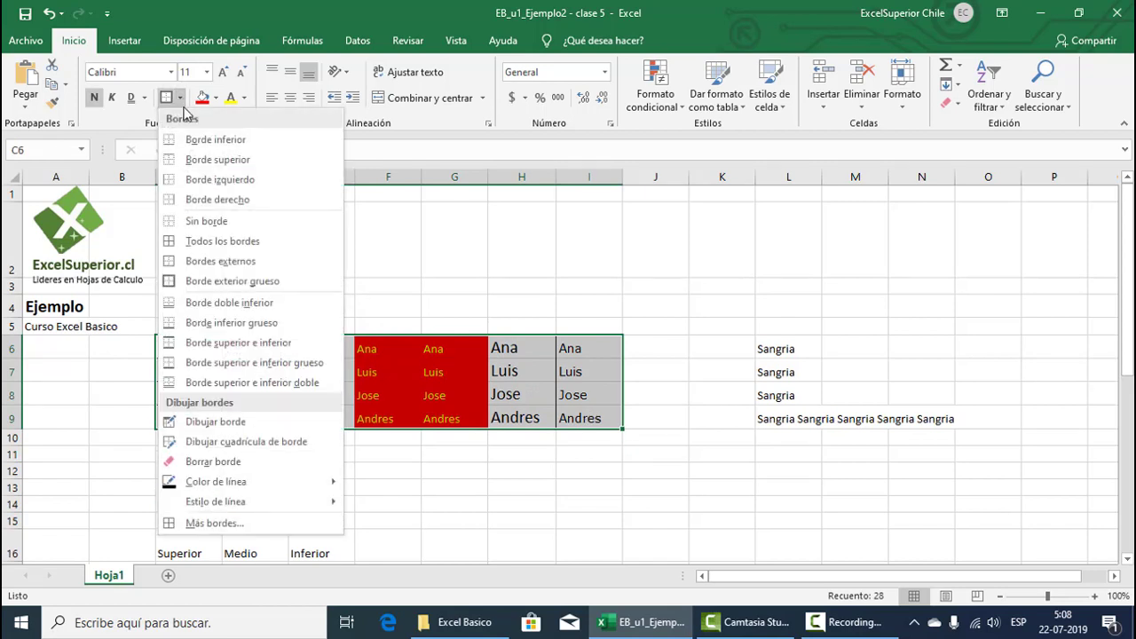
{"action": "left_click", "coordinate": [208, 238]}
{"action": "left_click", "coordinate": [372, 281]}
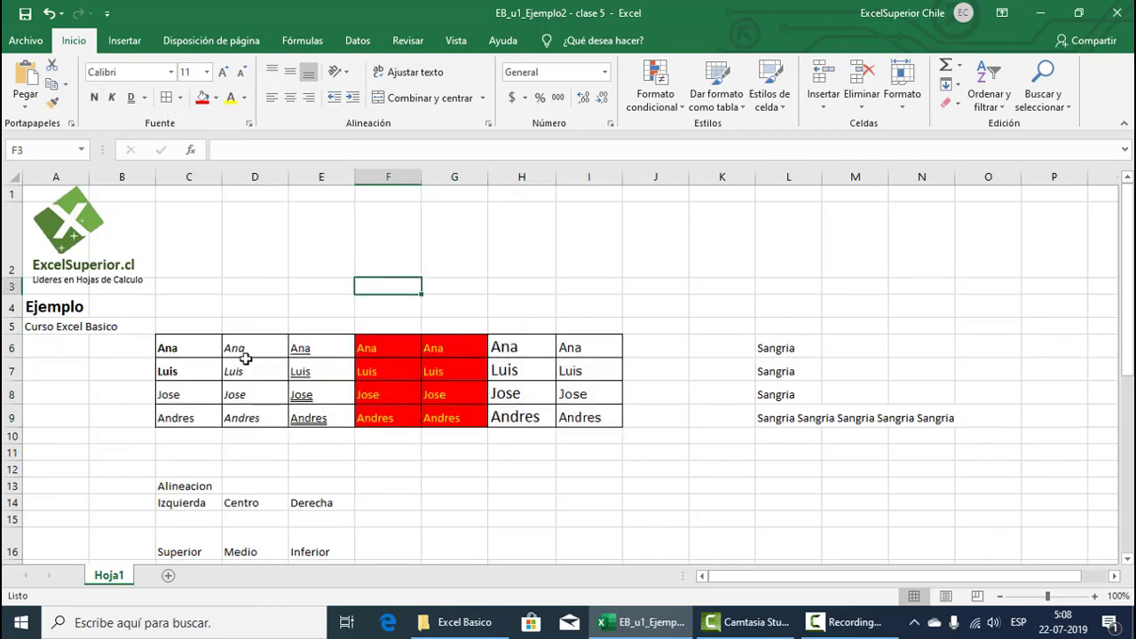
Step: Add a thick outside border (Borde exterior grueso) around C6:I9, keeping the inner grid lines
{"action": "left_click_drag", "start_coordinate": [191, 347], "coordinate": [599, 415]}
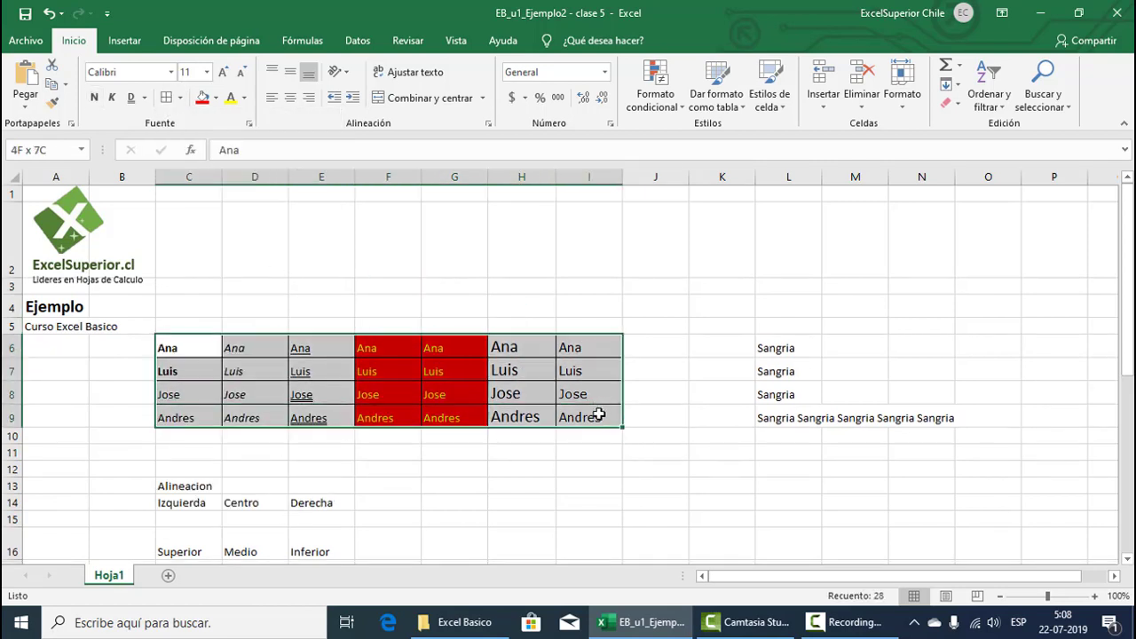
{"action": "left_click", "coordinate": [180, 98]}
{"action": "left_click", "coordinate": [210, 281]}
{"action": "left_click", "coordinate": [364, 306]}
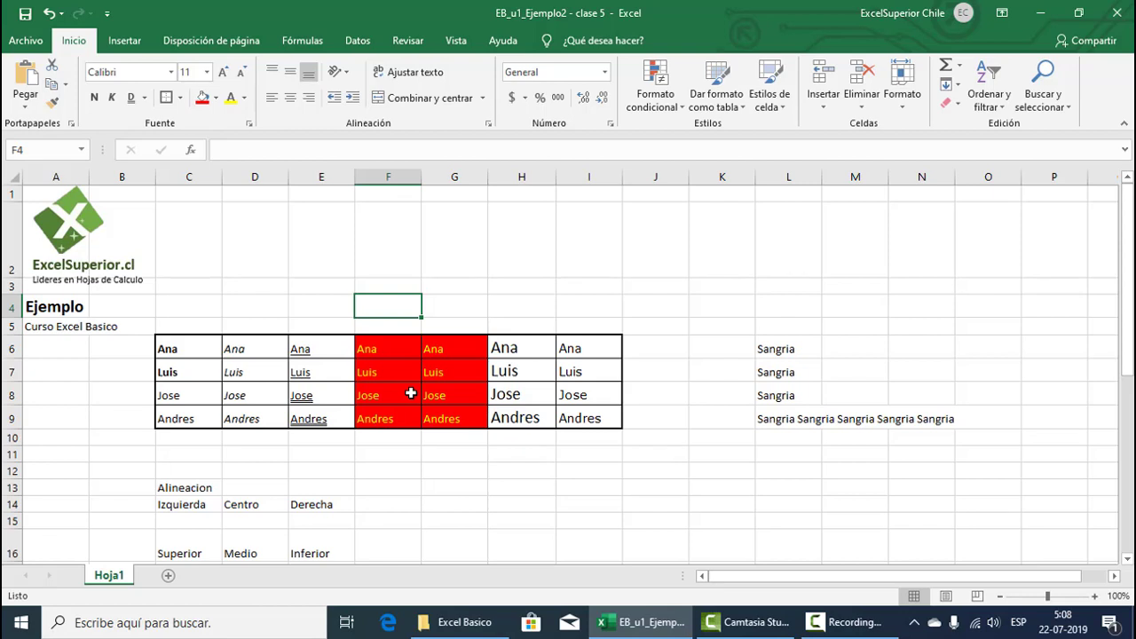
{"action": "left_click", "coordinate": [211, 348]}
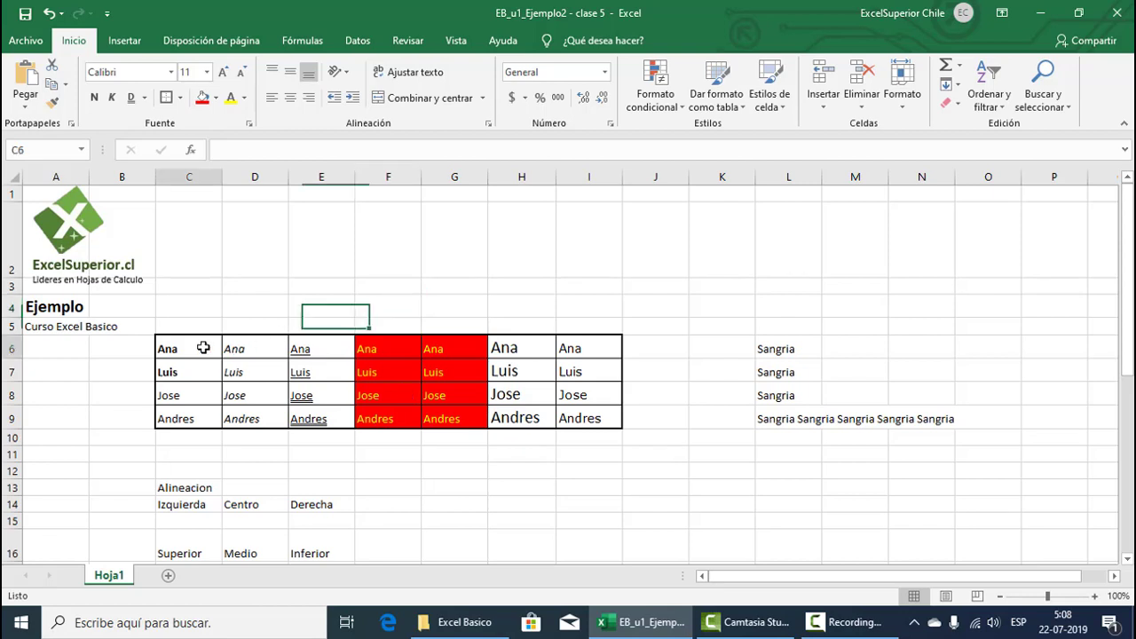
{"action": "left_click", "coordinate": [299, 352]}
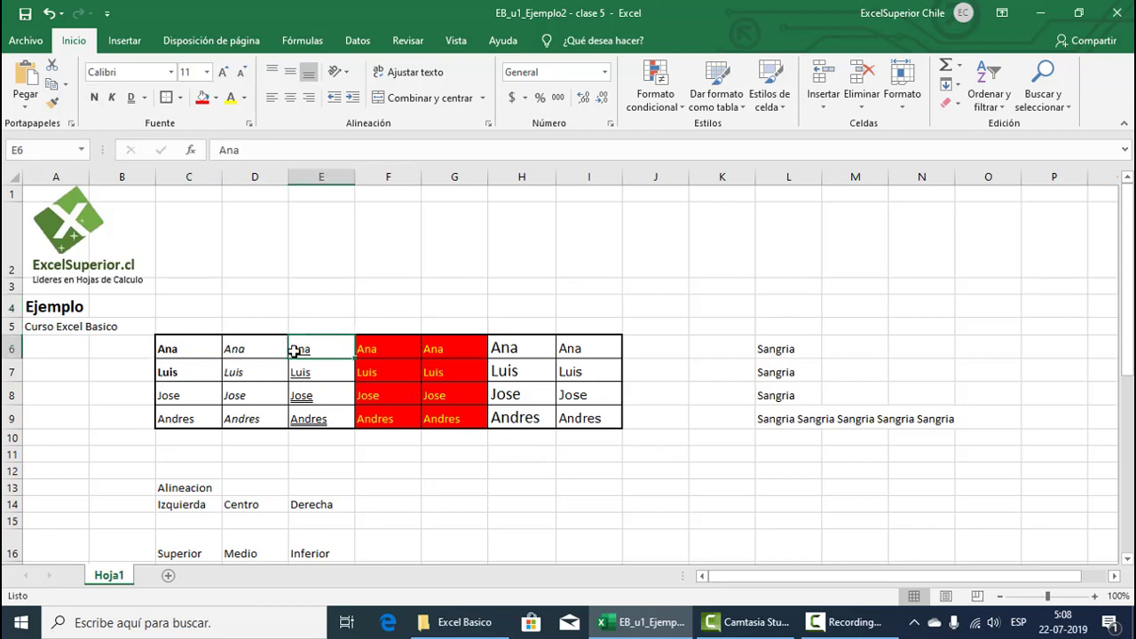
{"action": "left_click", "coordinate": [210, 347]}
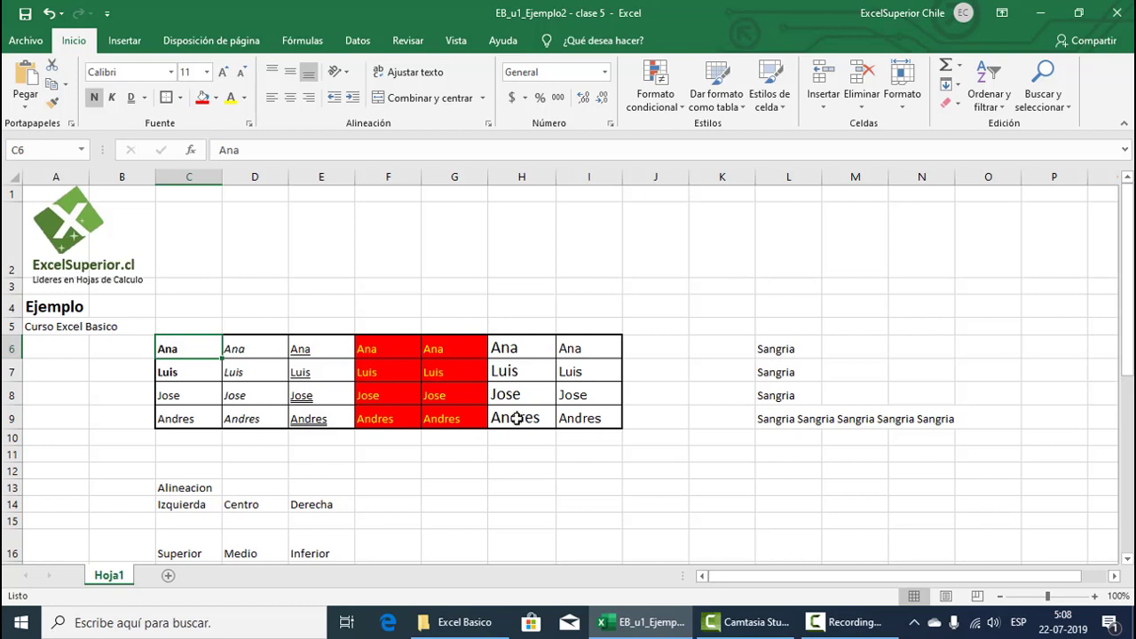
Step: Increase the indent of the Sangria text in cell L6 repeatedly until it extends into column M
{"action": "mouse_move", "coordinate": [789, 348]}
{"action": "left_mouse_down"}
{"action": "mouse_move", "coordinate": [797, 417]}
{"action": "mouse_move", "coordinate": [801, 348]}
{"action": "left_mouse_up"}
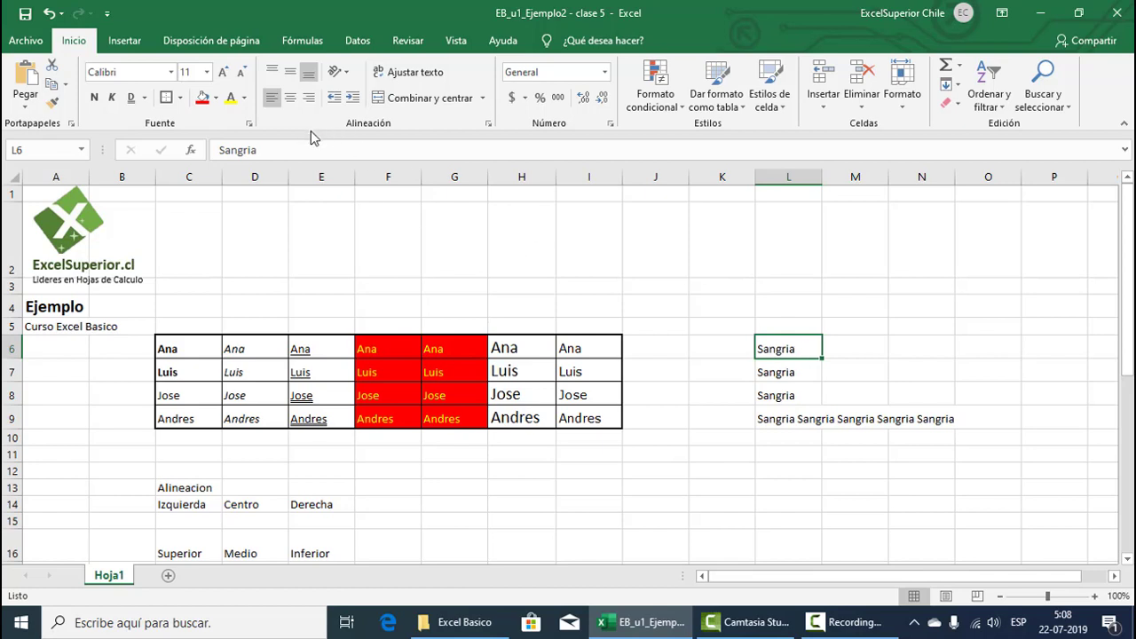
{"action": "left_click", "coordinate": [354, 100]}
{"action": "left_click", "coordinate": [354, 100]}
{"action": "left_click", "coordinate": [354, 100]}
{"action": "left_click", "coordinate": [354, 100]}
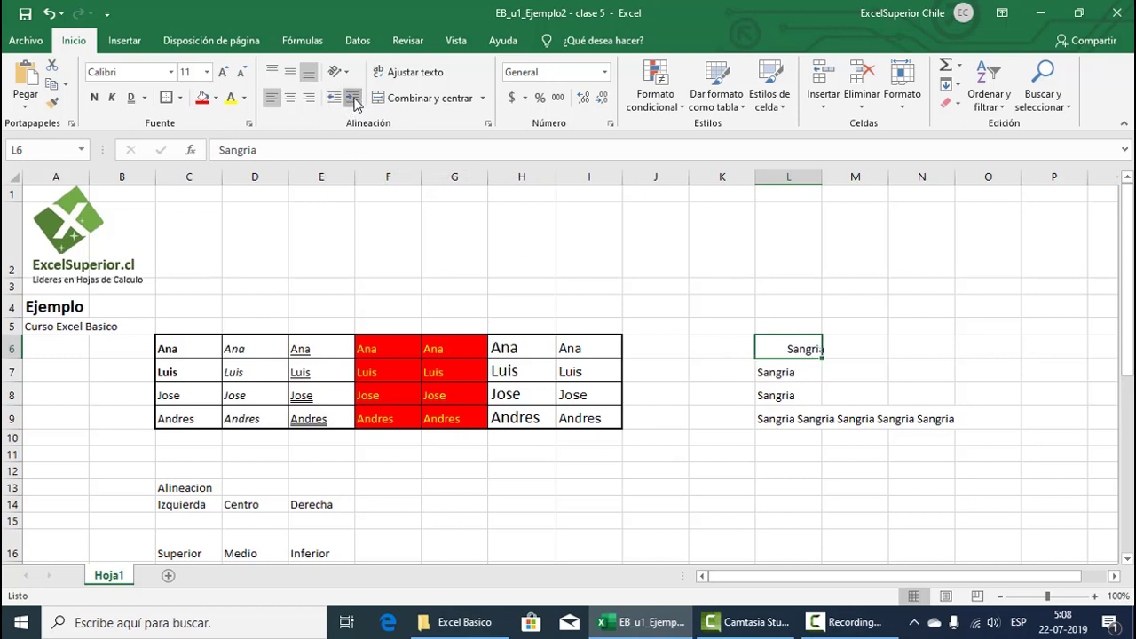
{"action": "left_click", "coordinate": [354, 101]}
{"action": "left_click", "coordinate": [354, 100]}
{"action": "left_click", "coordinate": [354, 100]}
{"action": "left_click", "coordinate": [354, 100]}
{"action": "left_click", "coordinate": [354, 100]}
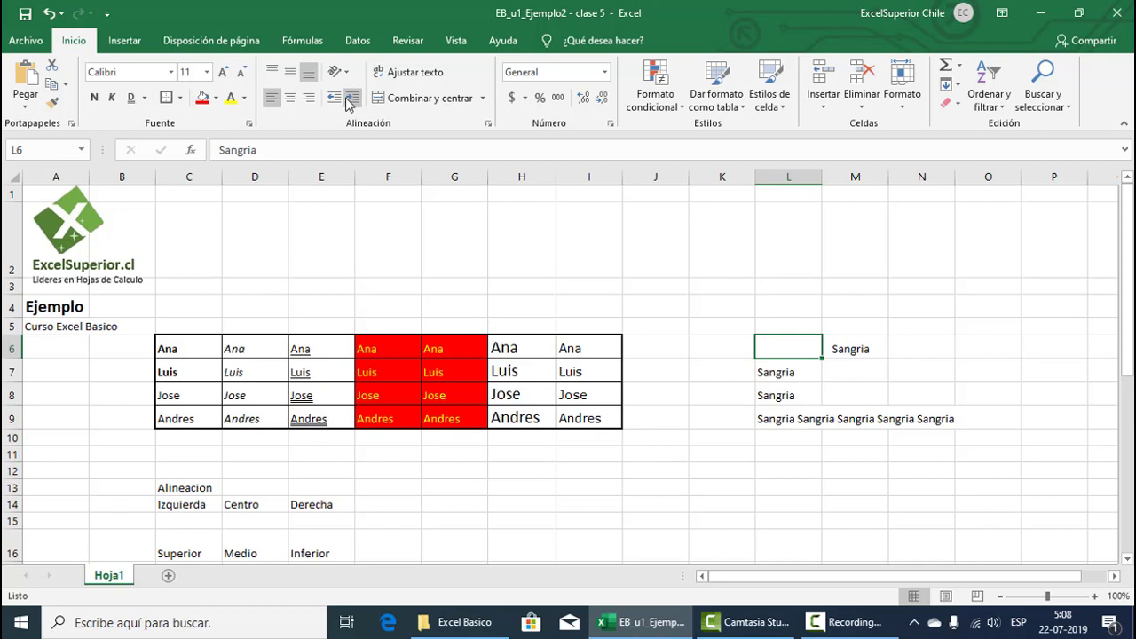
Step: Decrease the indent of cell L6 repeatedly until its text is back at the cell's left edge
{"action": "left_click", "coordinate": [335, 100]}
{"action": "left_click", "coordinate": [335, 100]}
{"action": "left_click", "coordinate": [334, 99]}
{"action": "left_click", "coordinate": [334, 99]}
{"action": "left_click", "coordinate": [334, 99]}
{"action": "left_click", "coordinate": [334, 100]}
{"action": "left_click", "coordinate": [335, 99]}
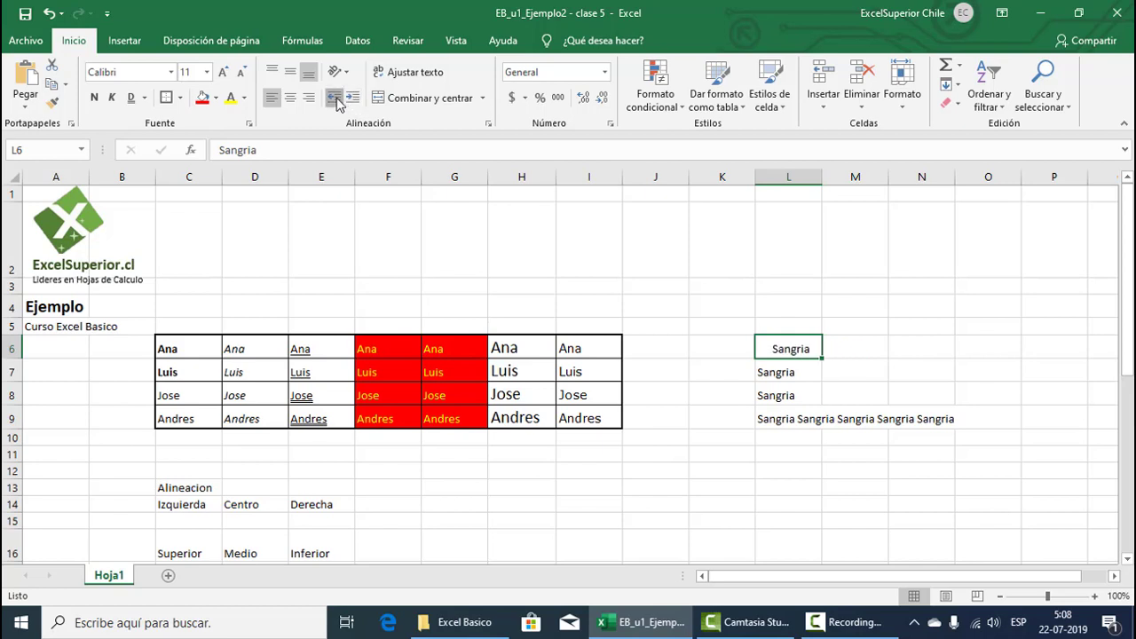
{"action": "left_click", "coordinate": [335, 99]}
{"action": "left_click", "coordinate": [335, 99]}
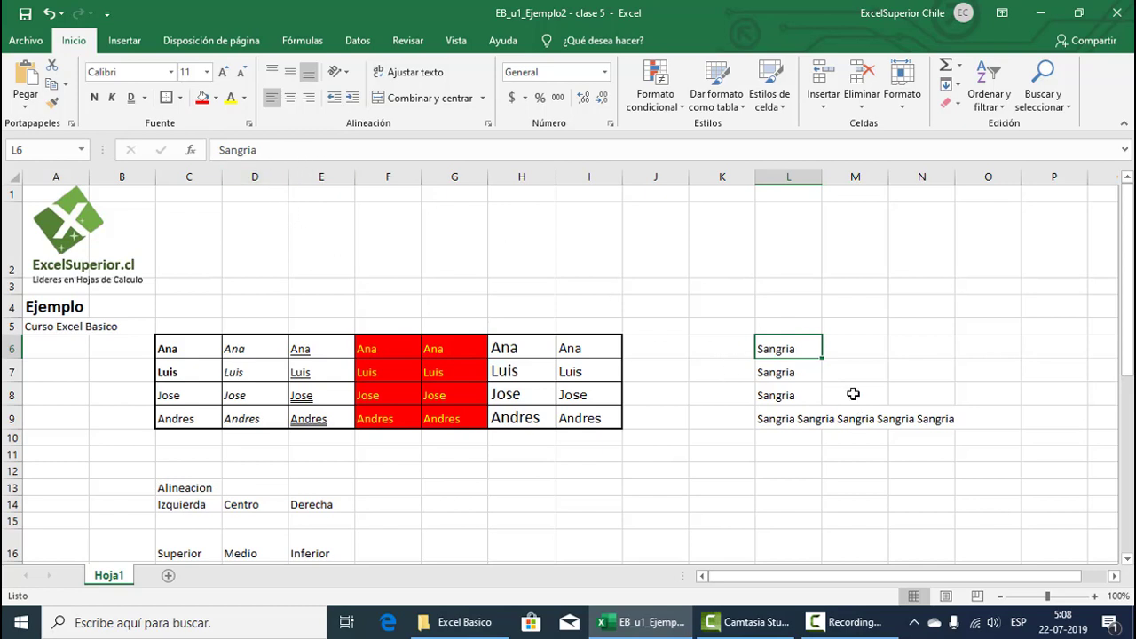
Step: Increase the indent of cell L6 by three levels, and decrease it by three levels again
{"action": "left_click", "coordinate": [354, 99]}
{"action": "left_click", "coordinate": [353, 100]}
{"action": "left_click", "coordinate": [353, 99]}
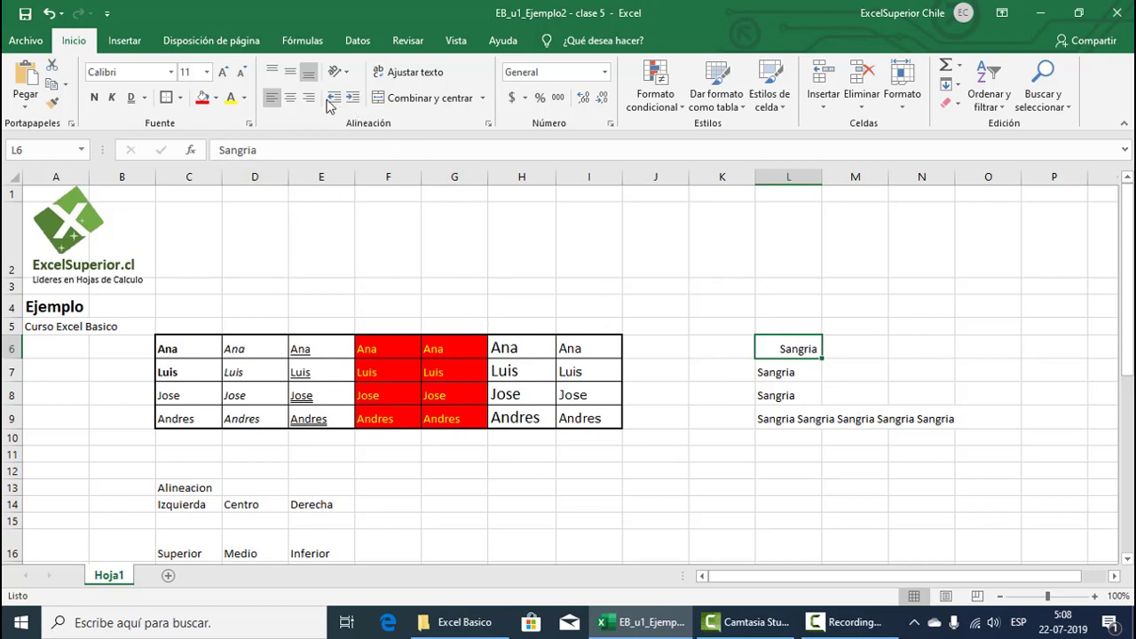
{"action": "left_click", "coordinate": [334, 99]}
{"action": "left_click", "coordinate": [333, 99]}
{"action": "left_click", "coordinate": [333, 99]}
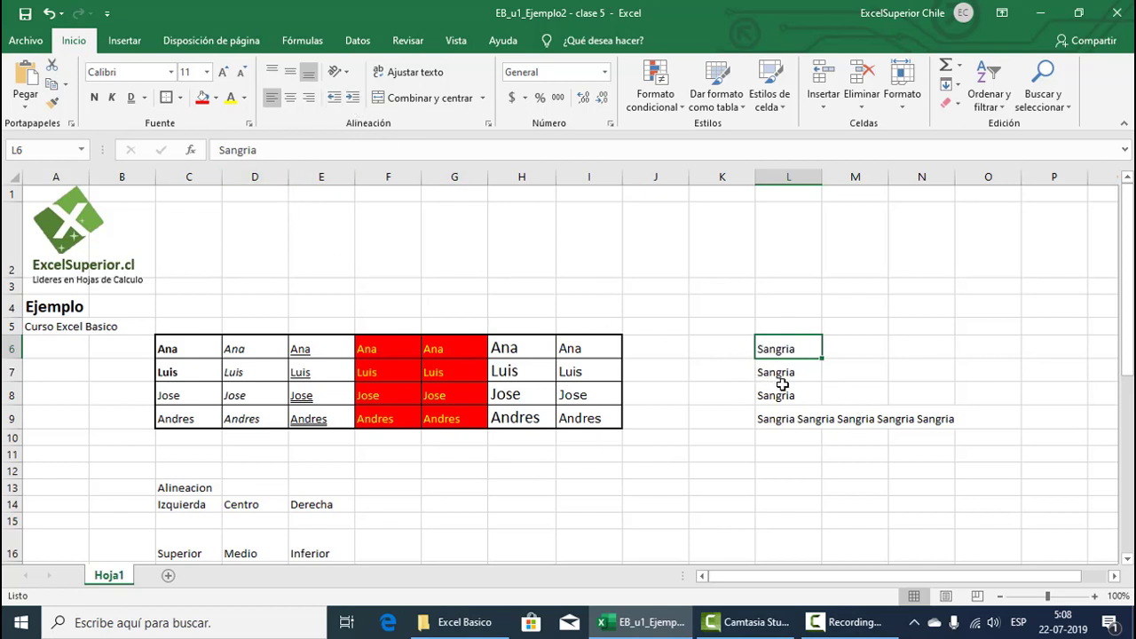
Step: Increase the indent of cell L6 by two levels, and decrease it by two levels again
{"action": "left_click_drag", "start_coordinate": [782, 375], "coordinate": [788, 390]}
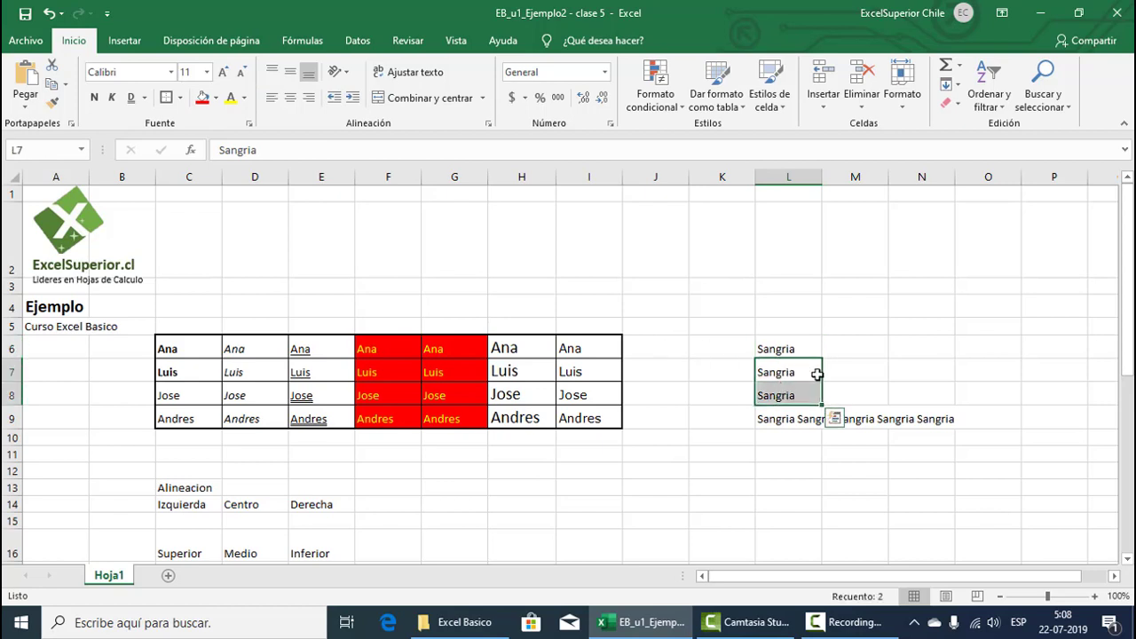
{"action": "left_click", "coordinate": [803, 349]}
{"action": "left_click", "coordinate": [353, 100]}
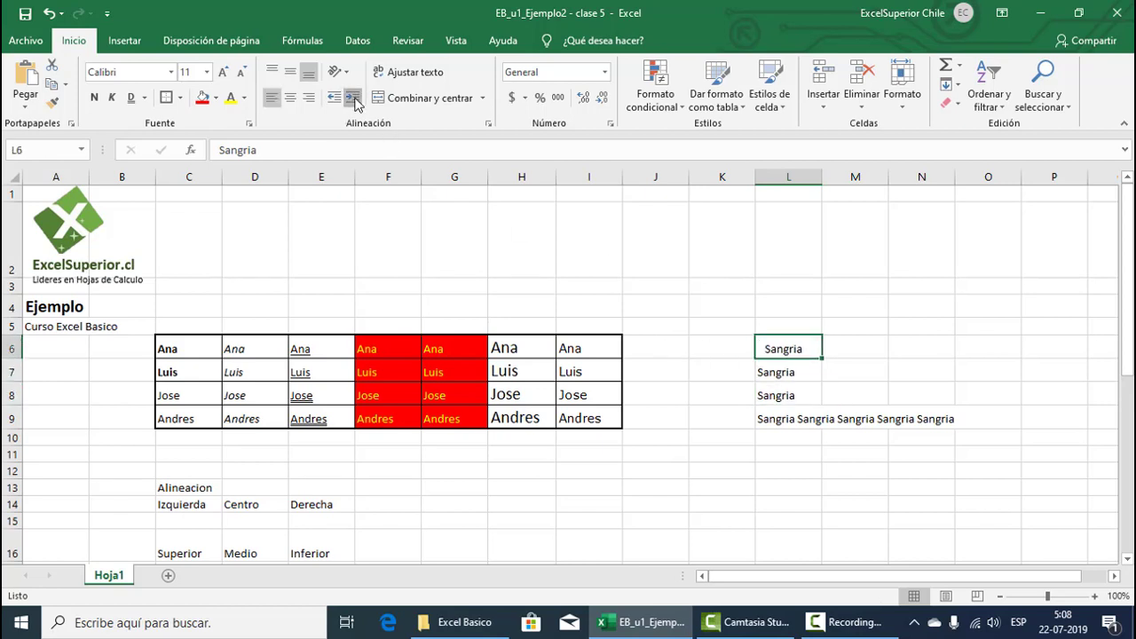
{"action": "left_click", "coordinate": [354, 99]}
{"action": "left_click", "coordinate": [334, 99]}
{"action": "left_click", "coordinate": [334, 99]}
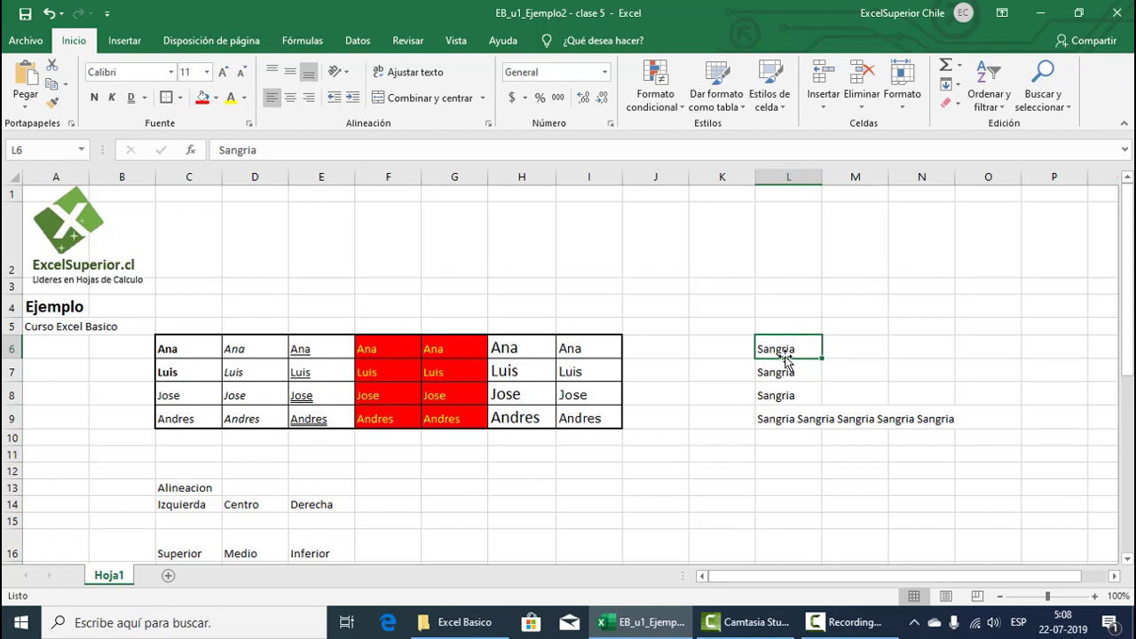
Step: Increase the indent of all the Sangria cells in L6:L9 by one level
{"action": "left_click_drag", "start_coordinate": [786, 359], "coordinate": [793, 418]}
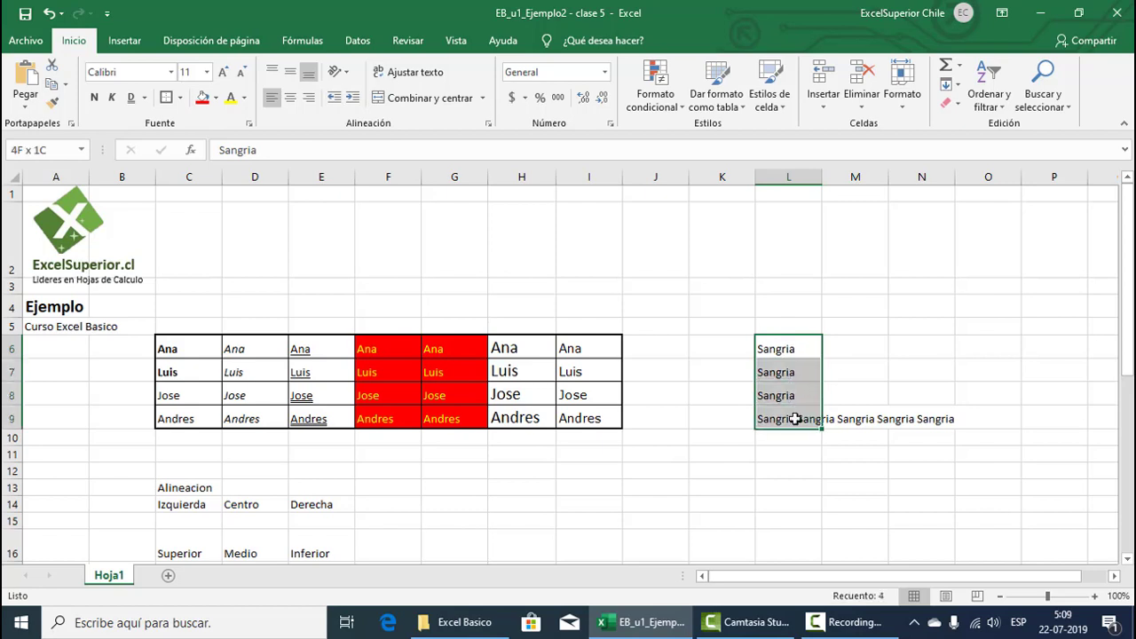
{"action": "left_click", "coordinate": [353, 98]}
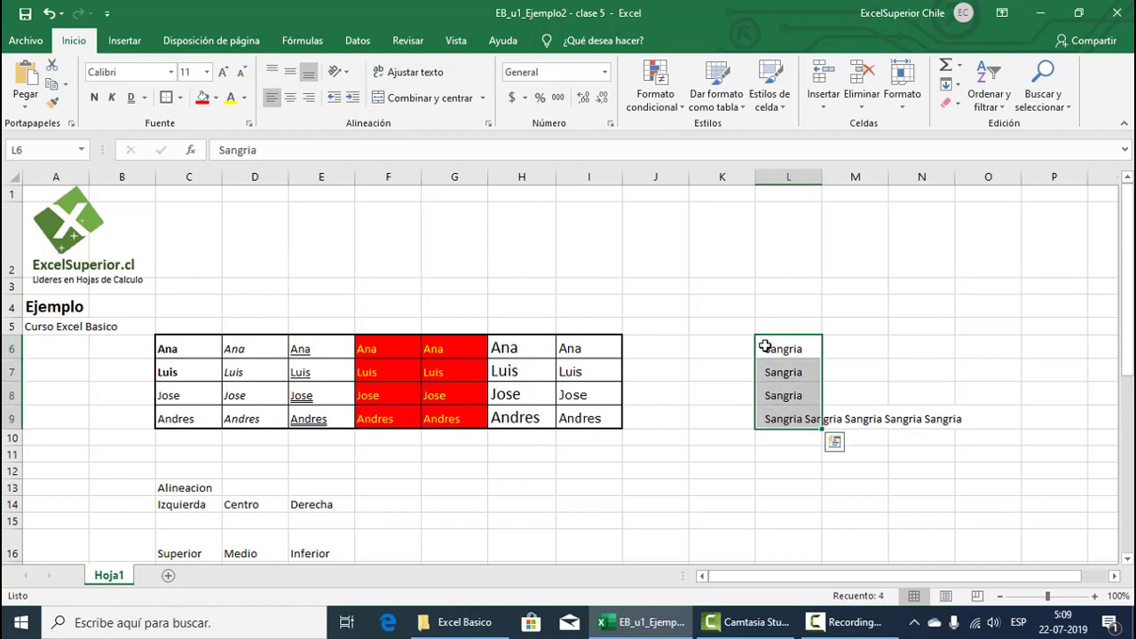
{"action": "left_click", "coordinate": [746, 391]}
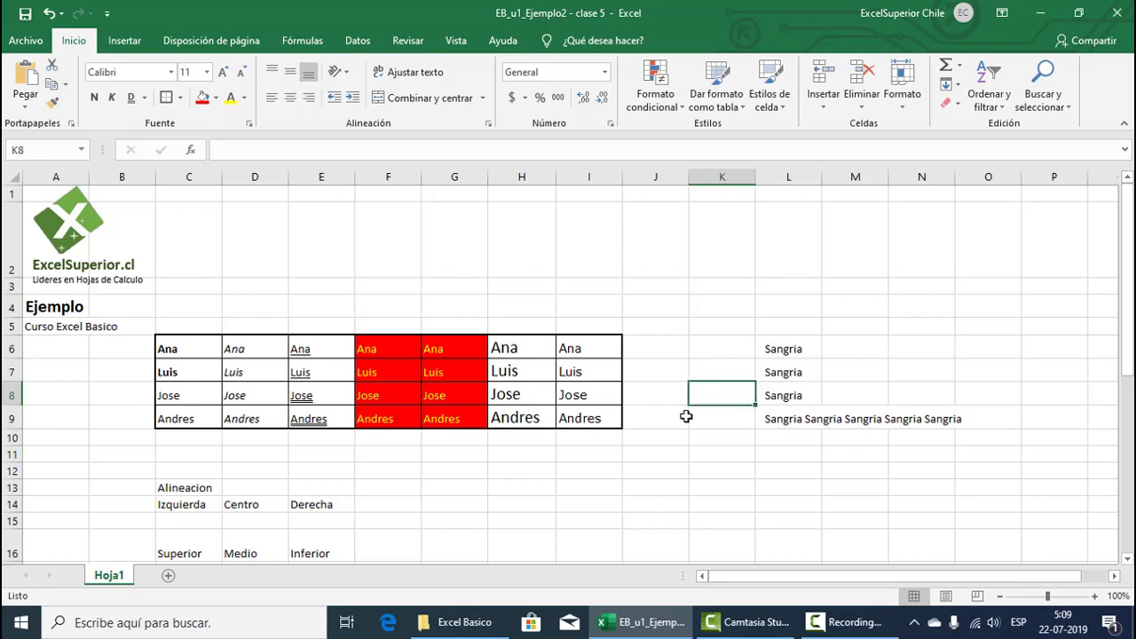
Step: Increase the indent of the names in H6:H9 by one level and remove it again
{"action": "left_click_drag", "start_coordinate": [514, 353], "coordinate": [524, 418]}
{"action": "left_click", "coordinate": [353, 99]}
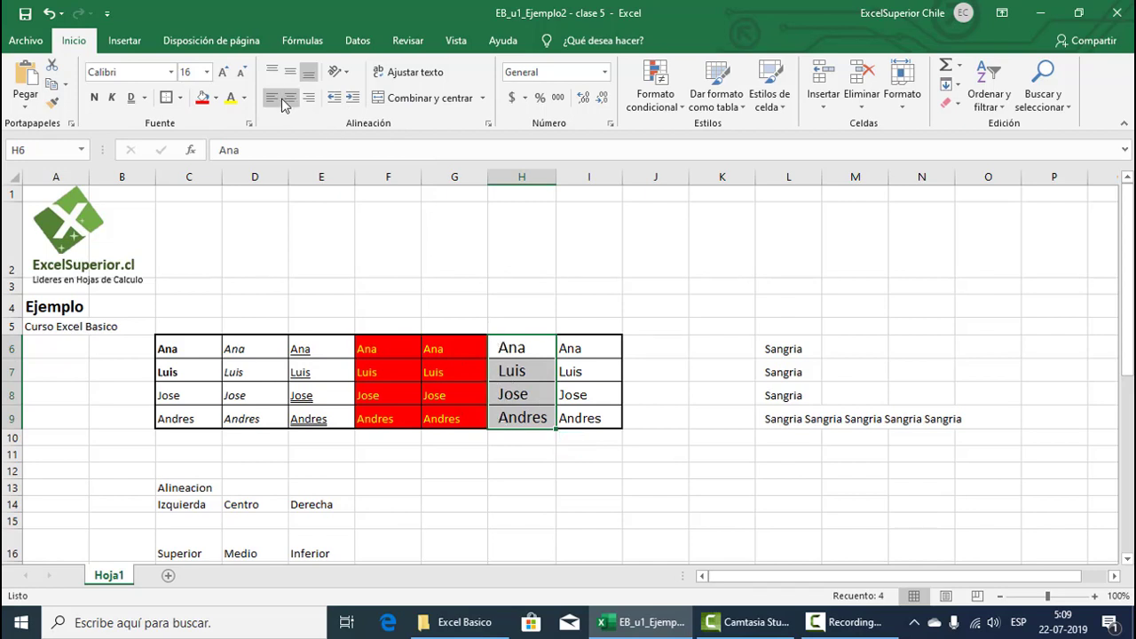
{"action": "left_click", "coordinate": [330, 101]}
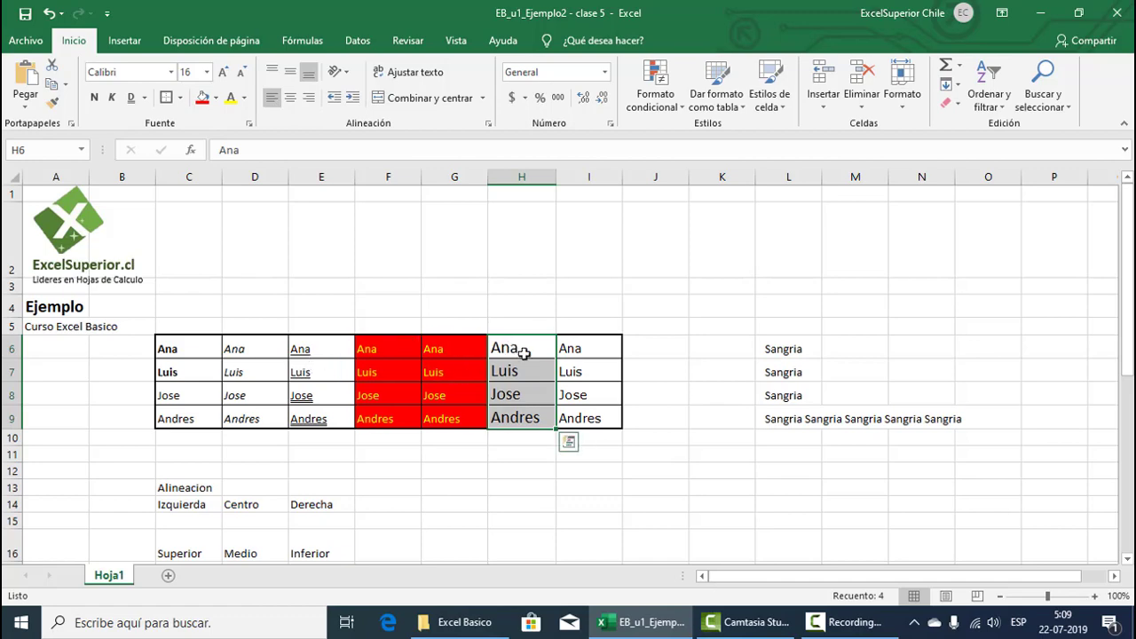
Step: Examine the horizontal alignment sample cells Izquierda, Centro and Derecha in C14:E14
{"action": "scroll", "coordinate": [520, 362], "scroll_direction": "down", "scroll_amount": 2}
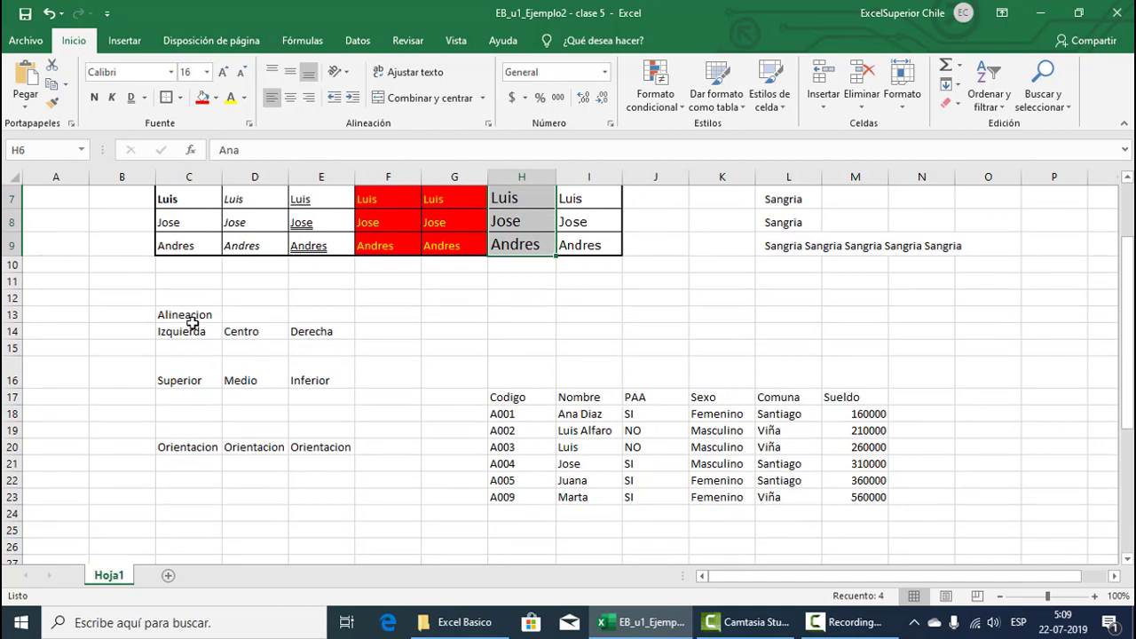
{"action": "left_click_drag", "start_coordinate": [213, 329], "coordinate": [315, 333]}
{"action": "left_click", "coordinate": [209, 339]}
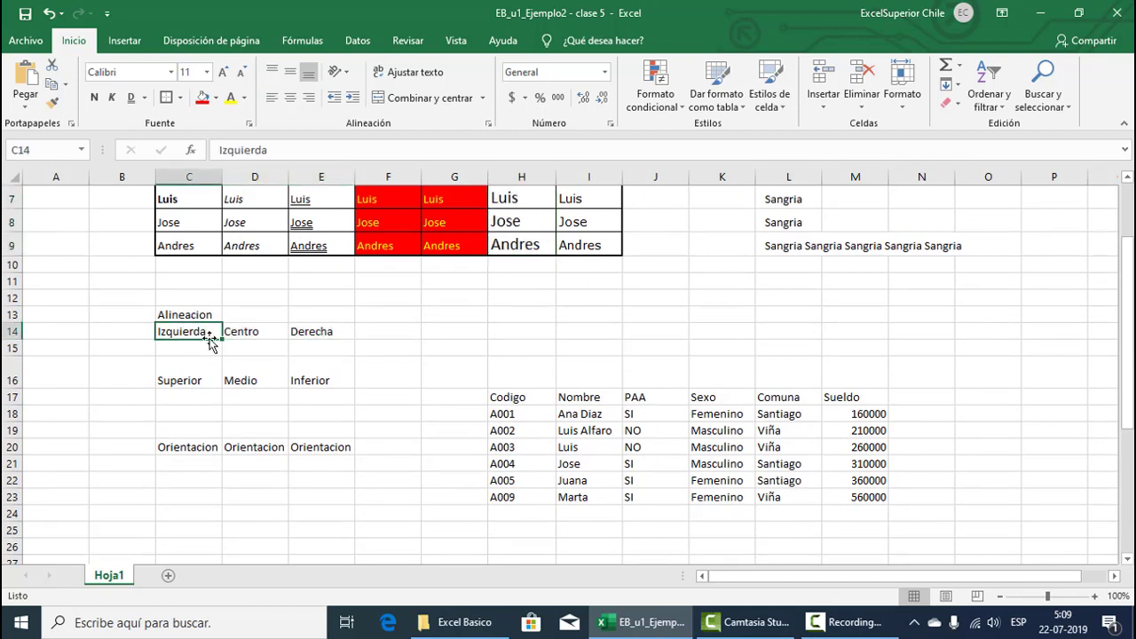
{"action": "left_click", "coordinate": [250, 331]}
{"action": "left_click", "coordinate": [324, 331]}
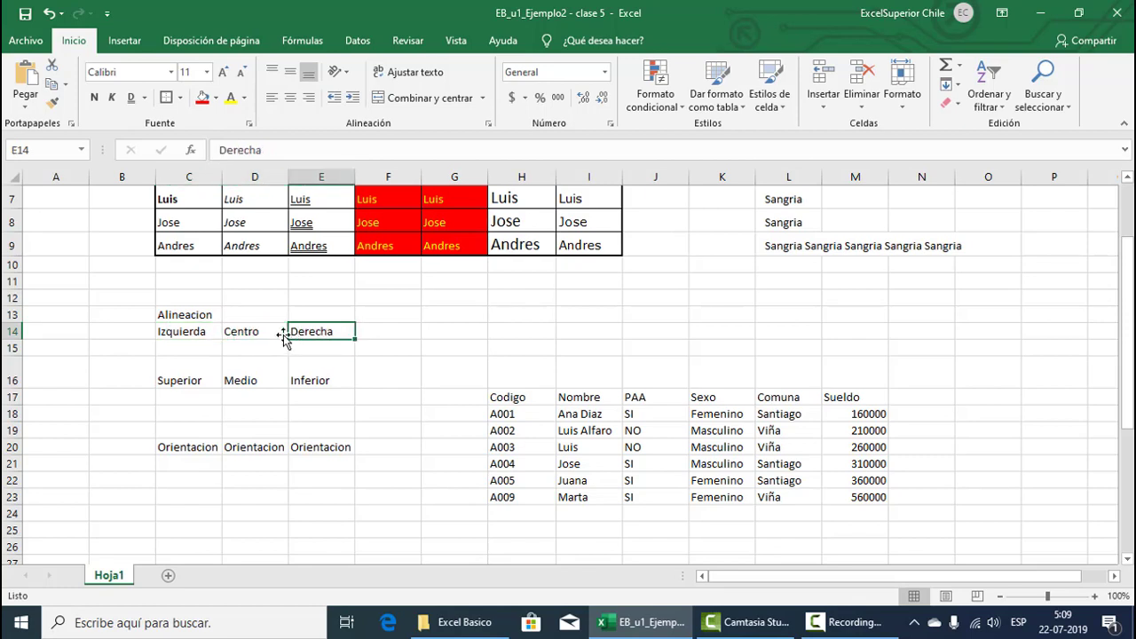
{"action": "left_click", "coordinate": [213, 333]}
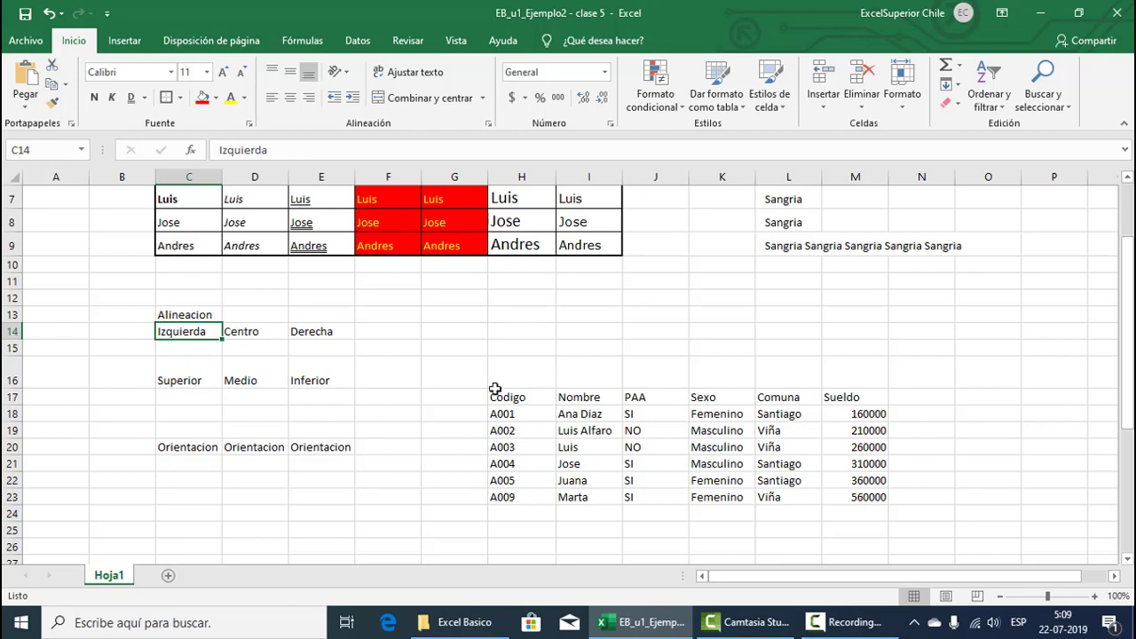
Step: Enter a sample first name in cell H13 and compare its alignment with the text entries in the table below
{"action": "left_click", "coordinate": [513, 315]}
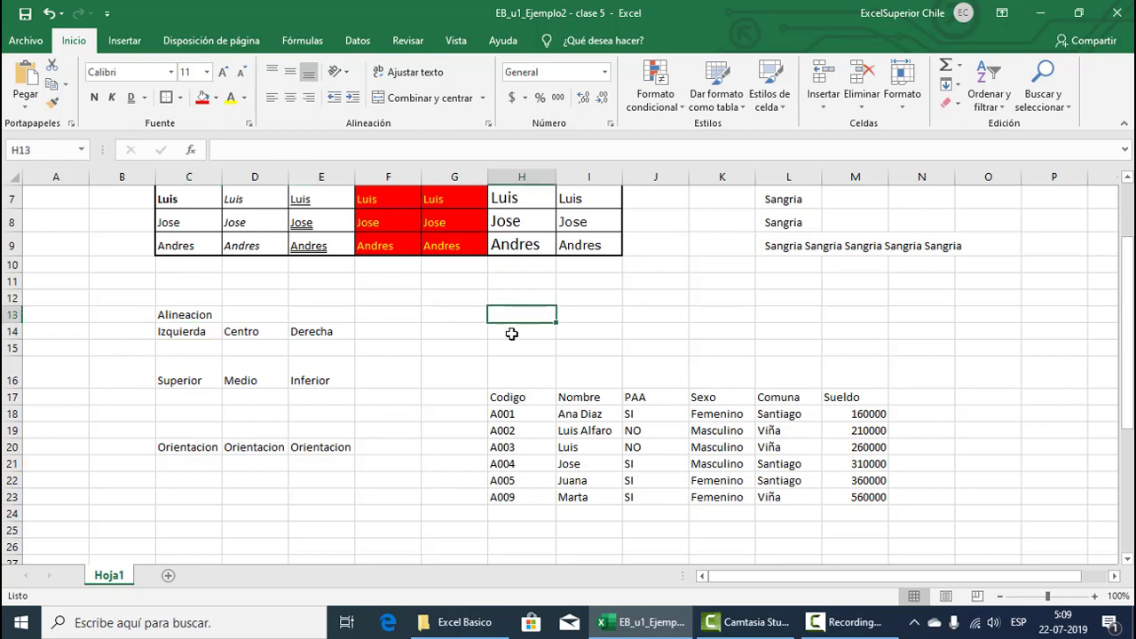
{"action": "type", "text": "Jose"}
{"action": "key", "text": "Return"}
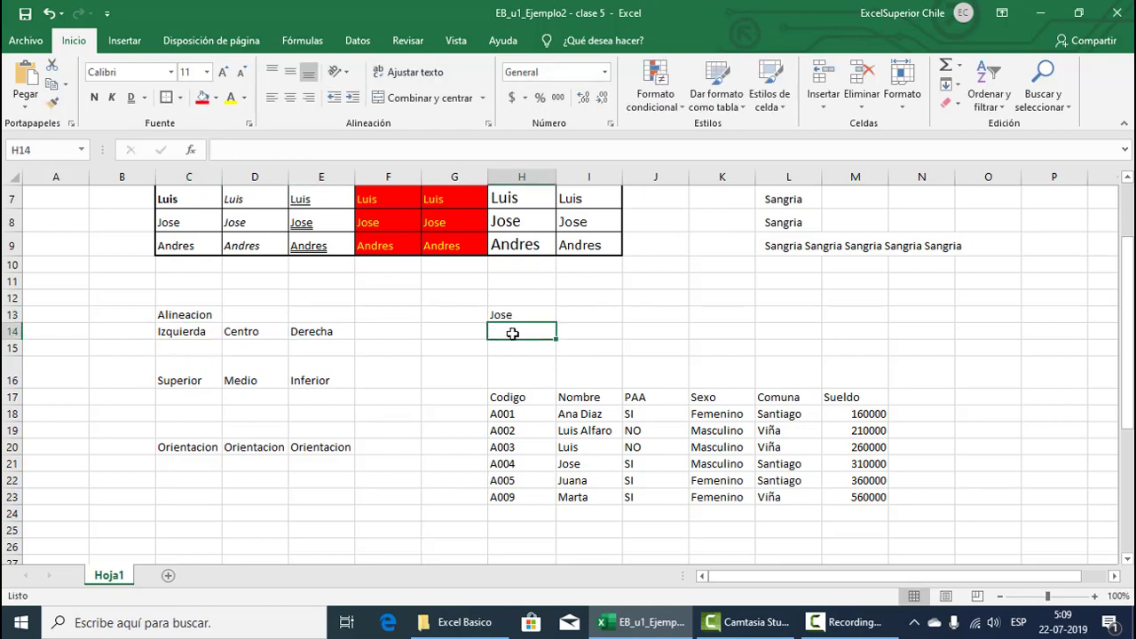
{"action": "left_click", "coordinate": [520, 314]}
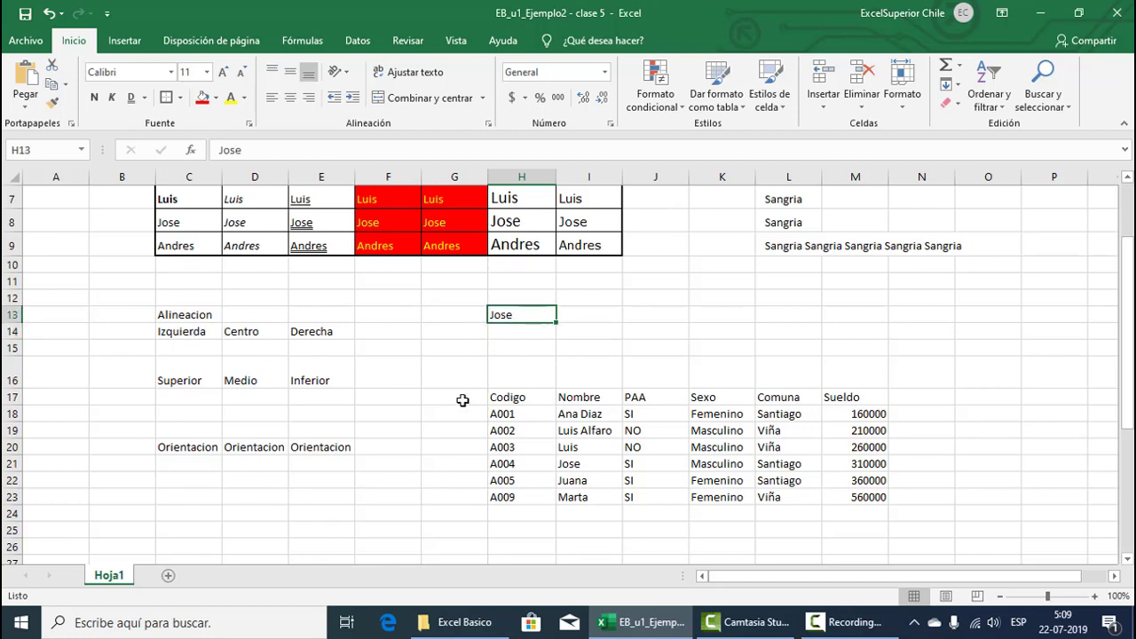
{"action": "left_click", "coordinate": [522, 434]}
{"action": "left_click", "coordinate": [575, 448]}
{"action": "left_click", "coordinate": [665, 414]}
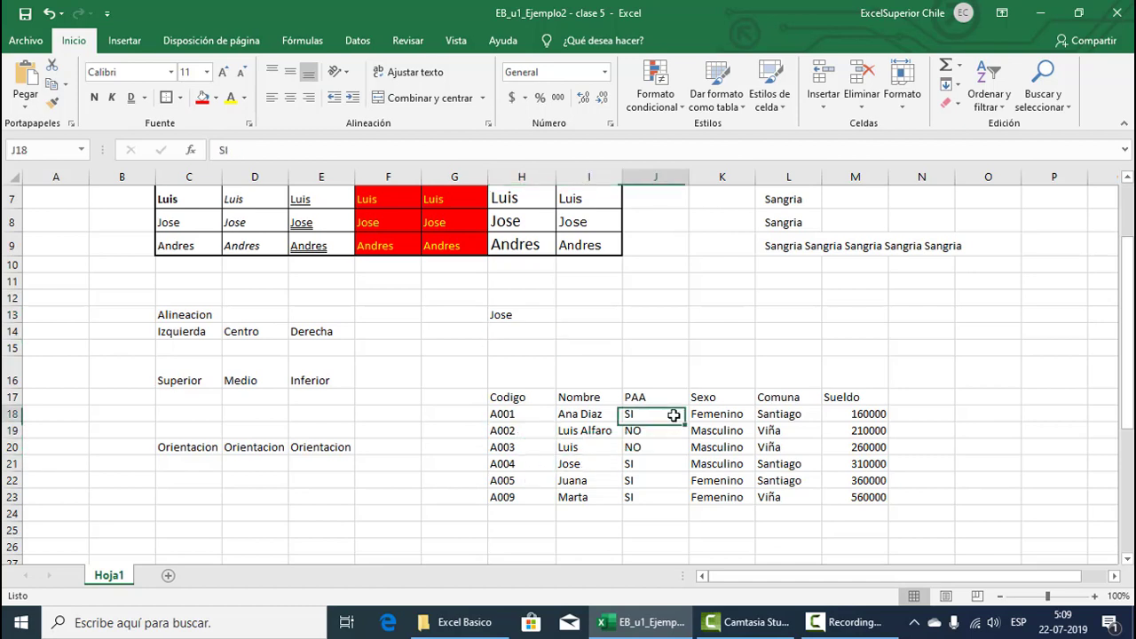
{"action": "left_click", "coordinate": [504, 318]}
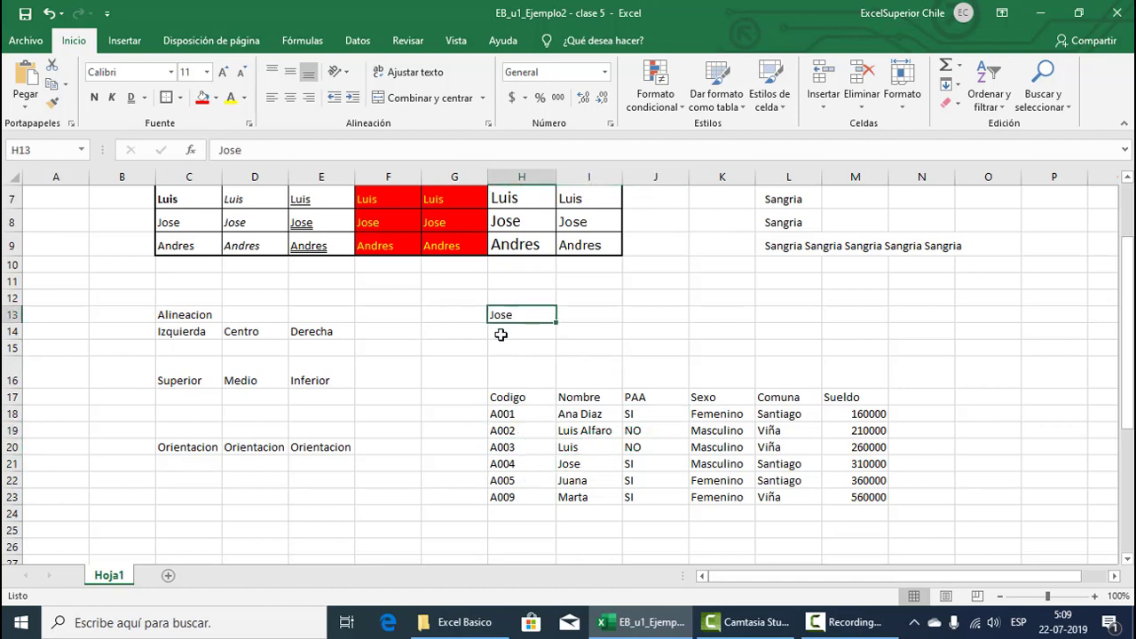
Step: Enter the number 100 in cell I13 and compare its alignment with the text in H13
{"action": "left_click", "coordinate": [596, 318]}
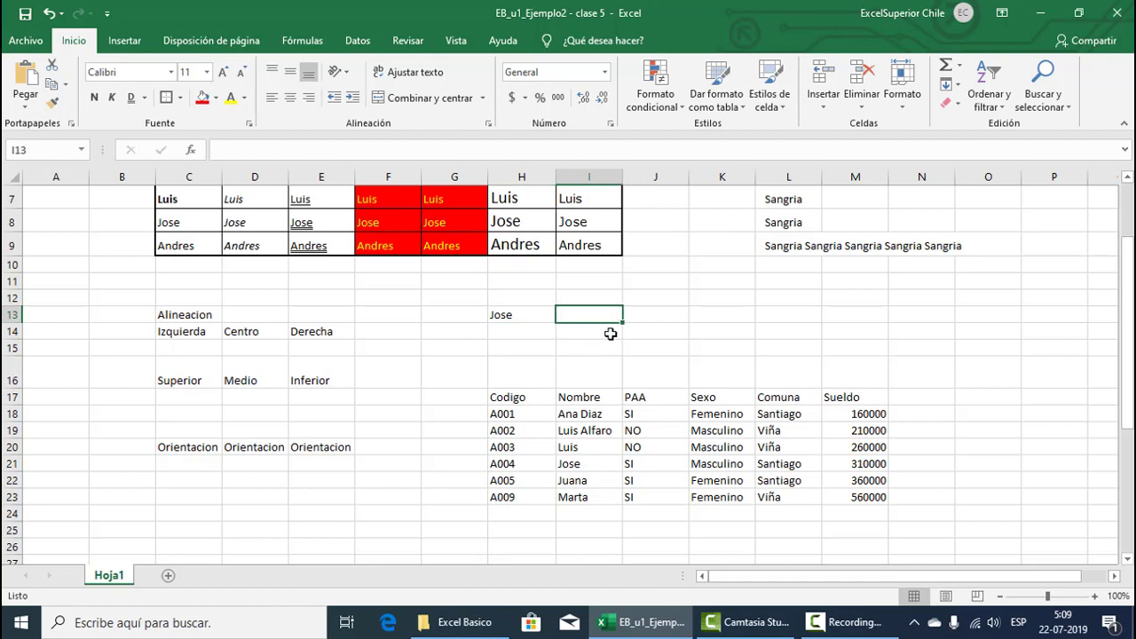
{"action": "type", "text": "10 "}
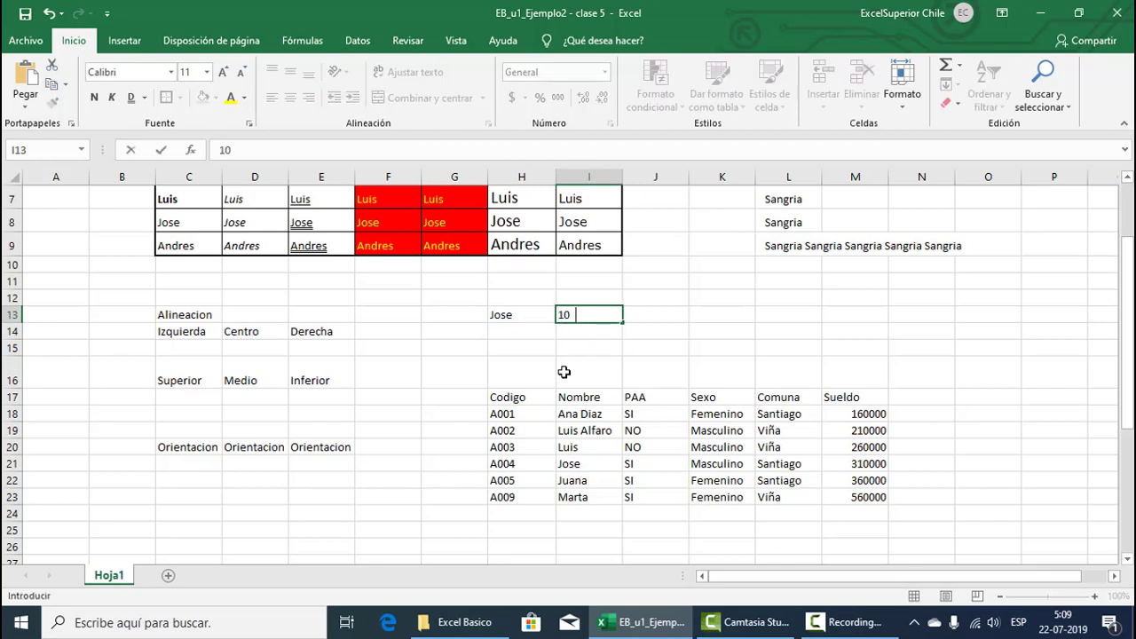
{"action": "type", "text": "0"}
{"action": "key", "text": "Return"}
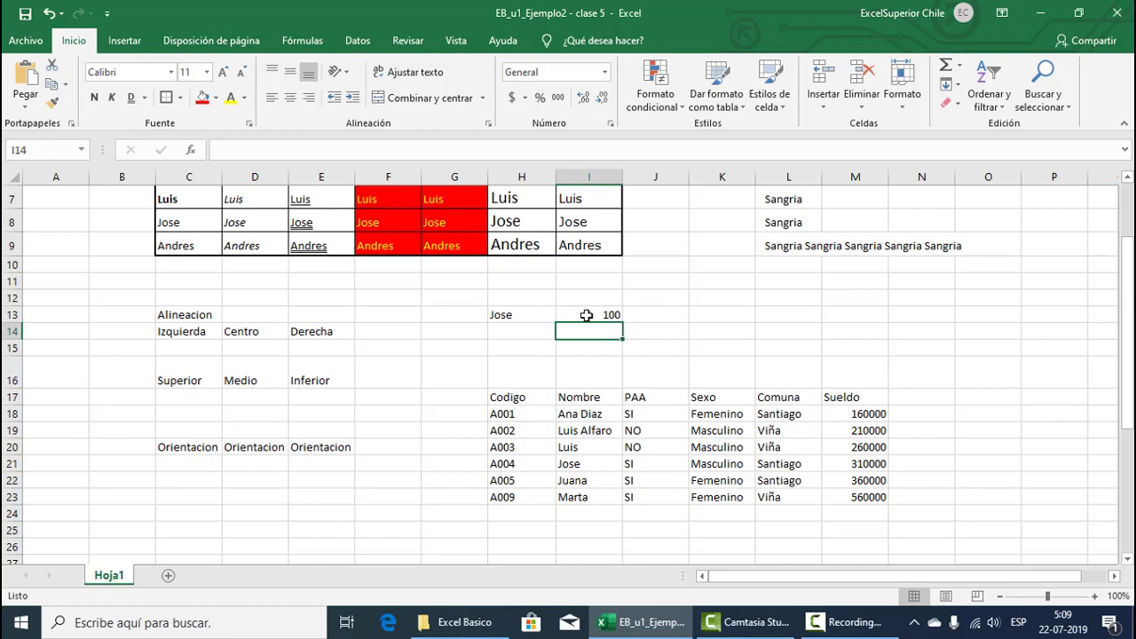
{"action": "left_click", "coordinate": [543, 313]}
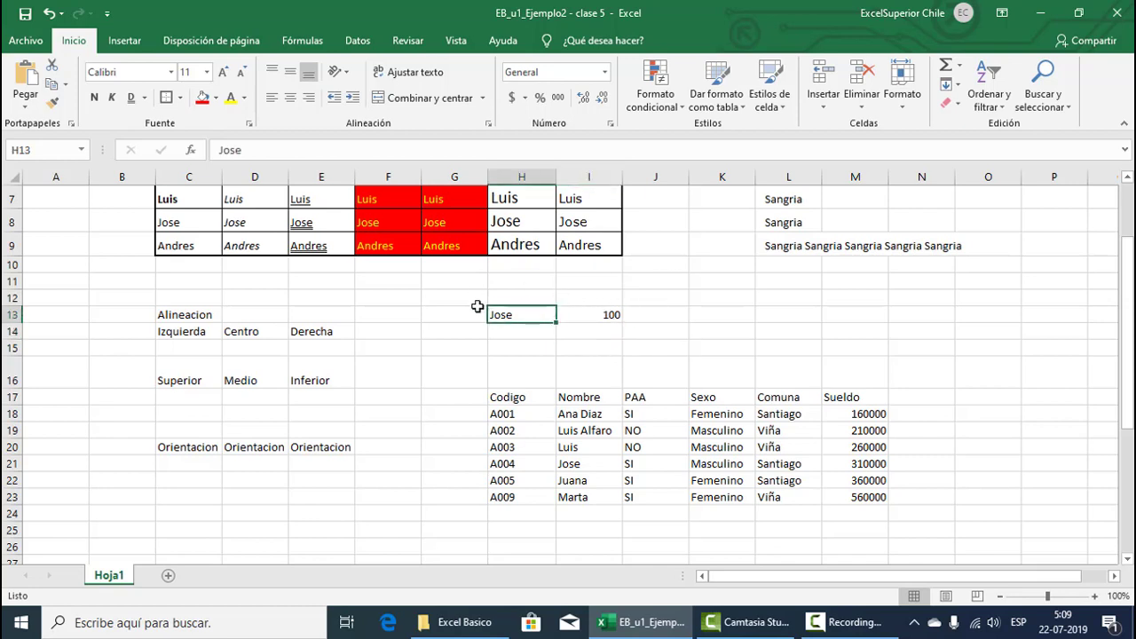
{"action": "left_click", "coordinate": [596, 313]}
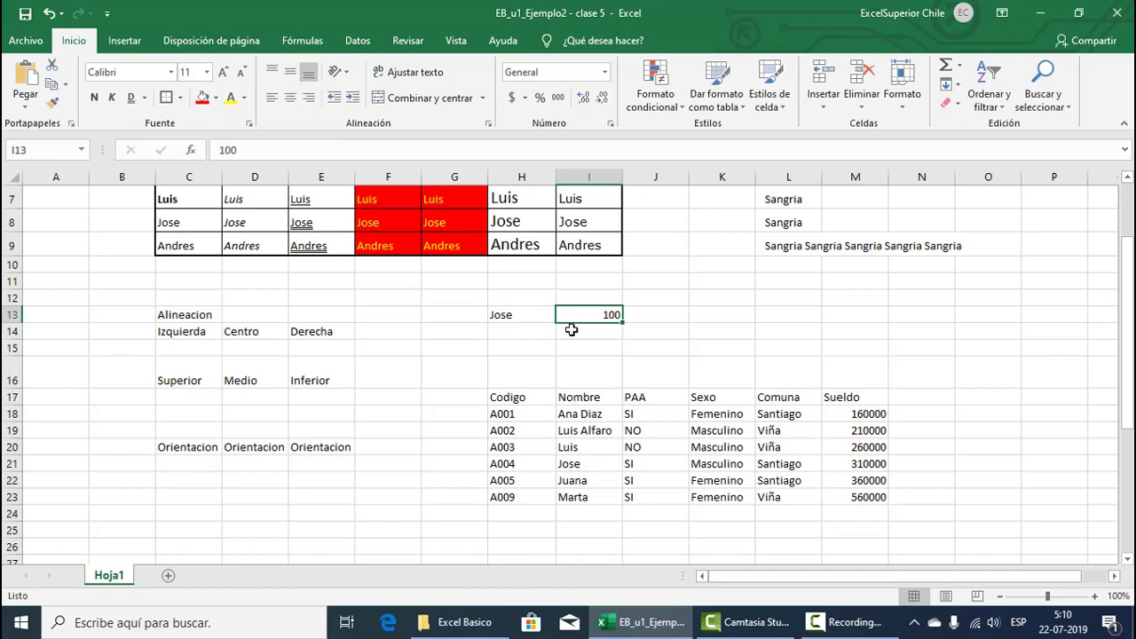
Step: Store the 100 in cell I13 as text with a leading apostrophe, and re-enter it as the number 100
{"action": "double_click", "coordinate": [586, 314]}
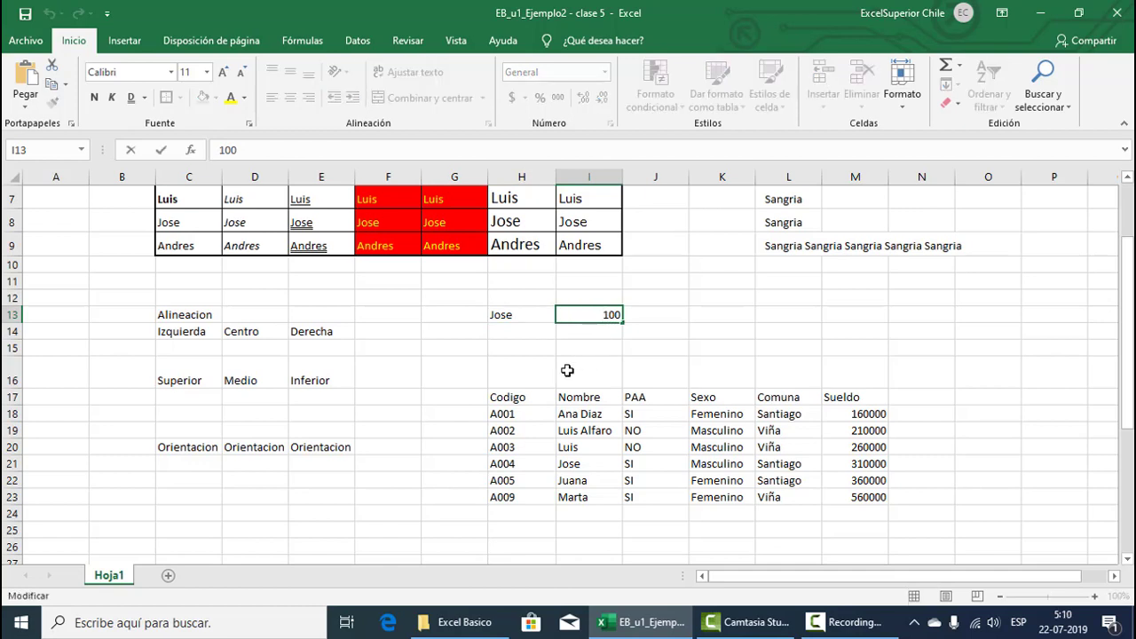
{"action": "type", "text": "'"}
{"action": "key", "text": "Return"}
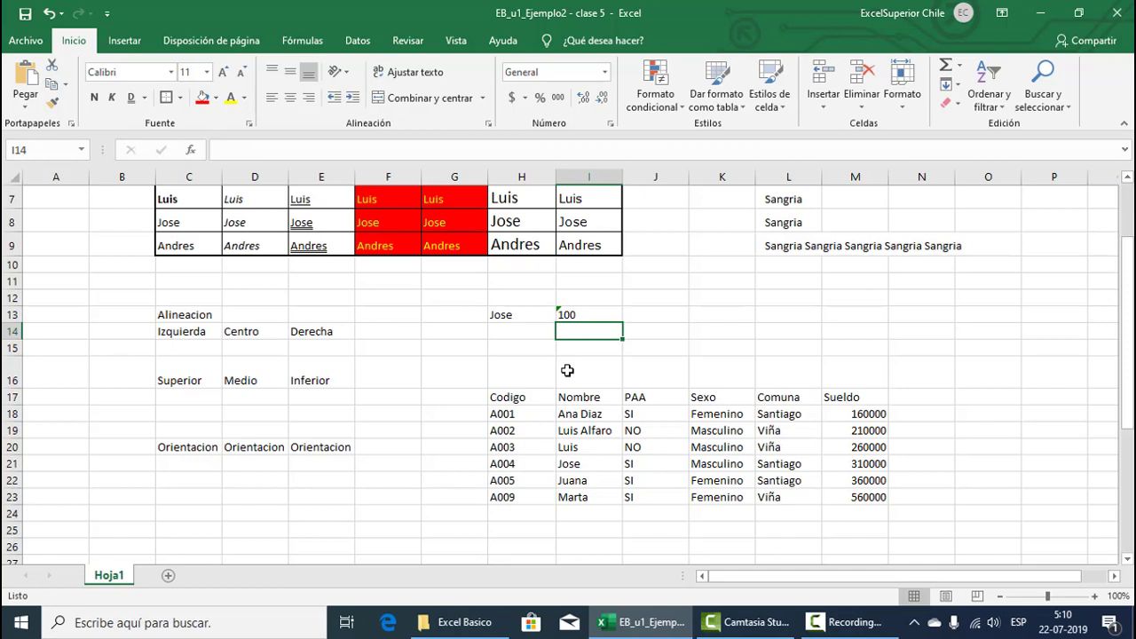
{"action": "left_click", "coordinate": [588, 315]}
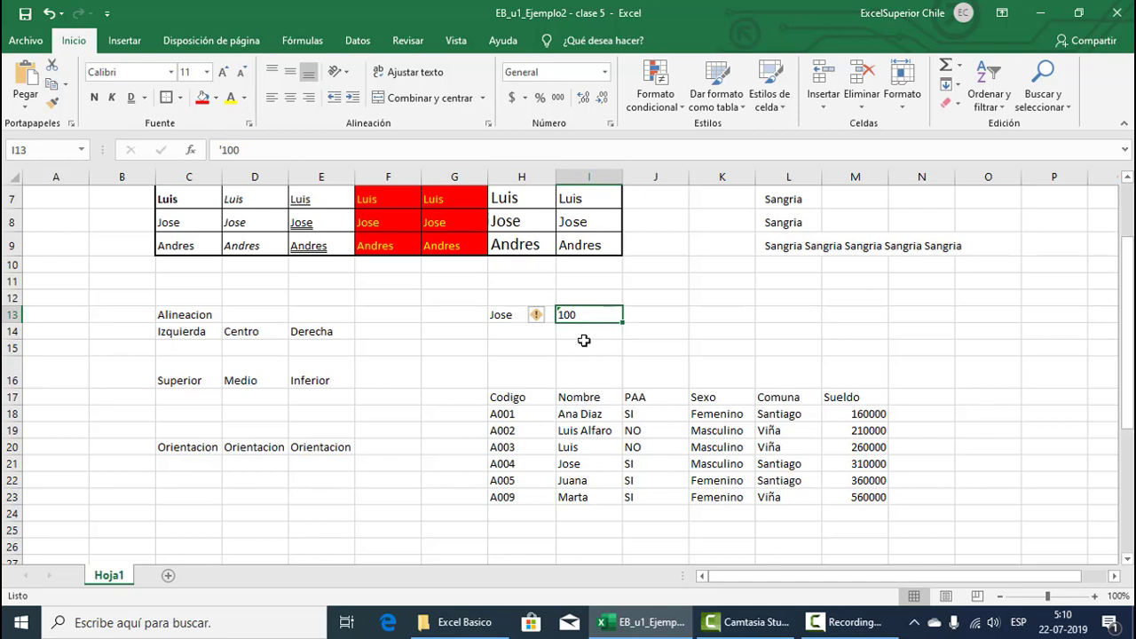
{"action": "type", "text": "100"}
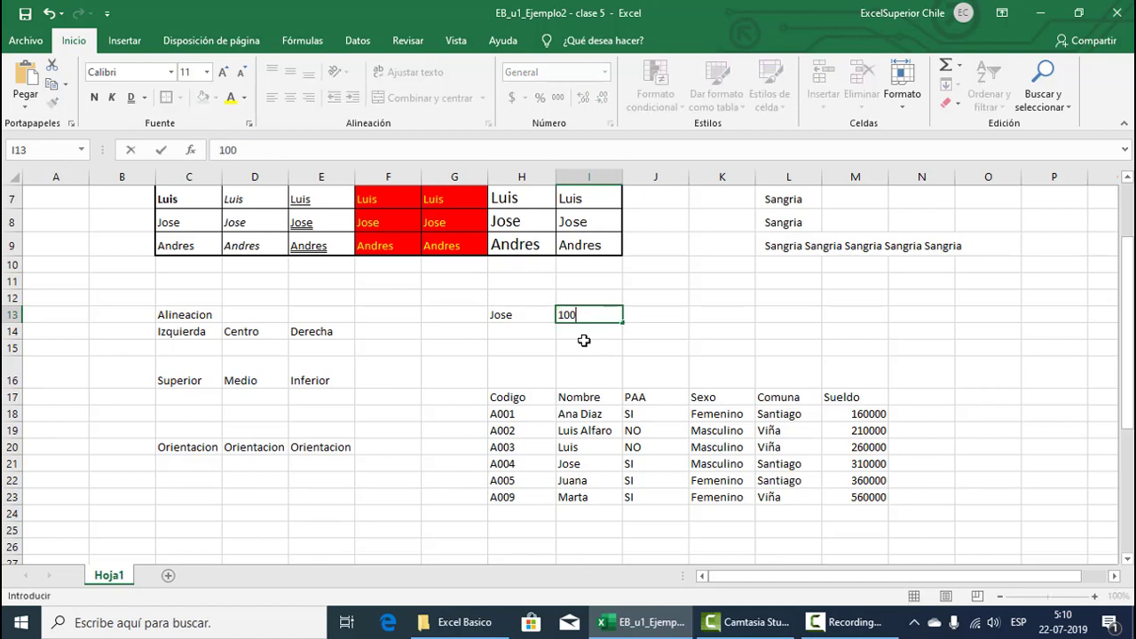
{"action": "key", "text": "Return"}
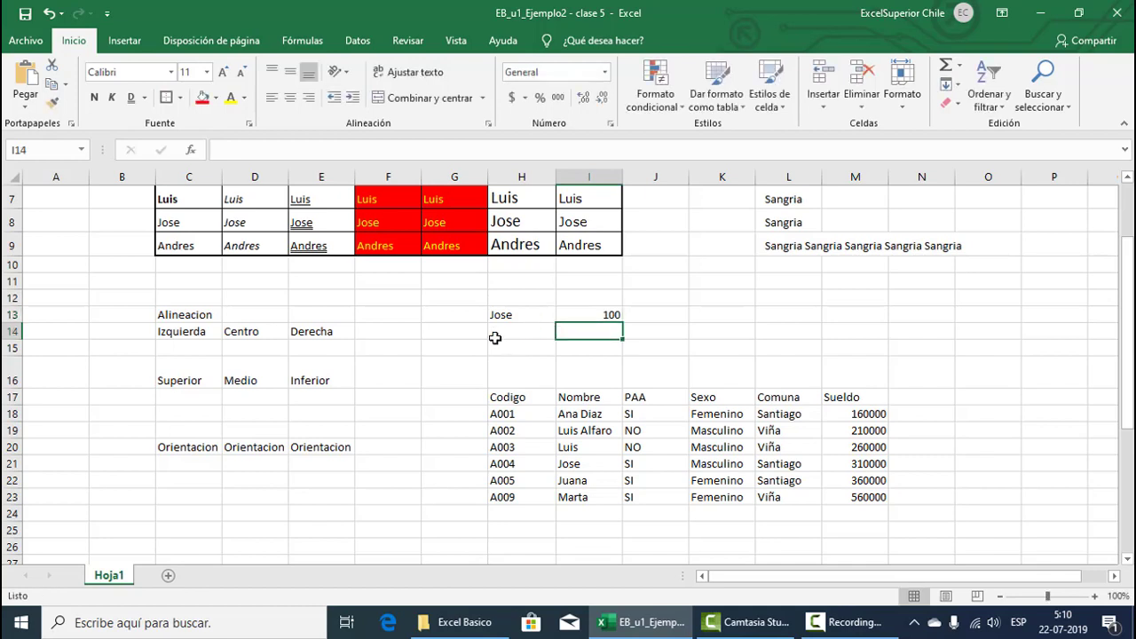
Step: Left-align the Izquierda cell C14 and the number in cell I13
{"action": "left_click", "coordinate": [196, 331]}
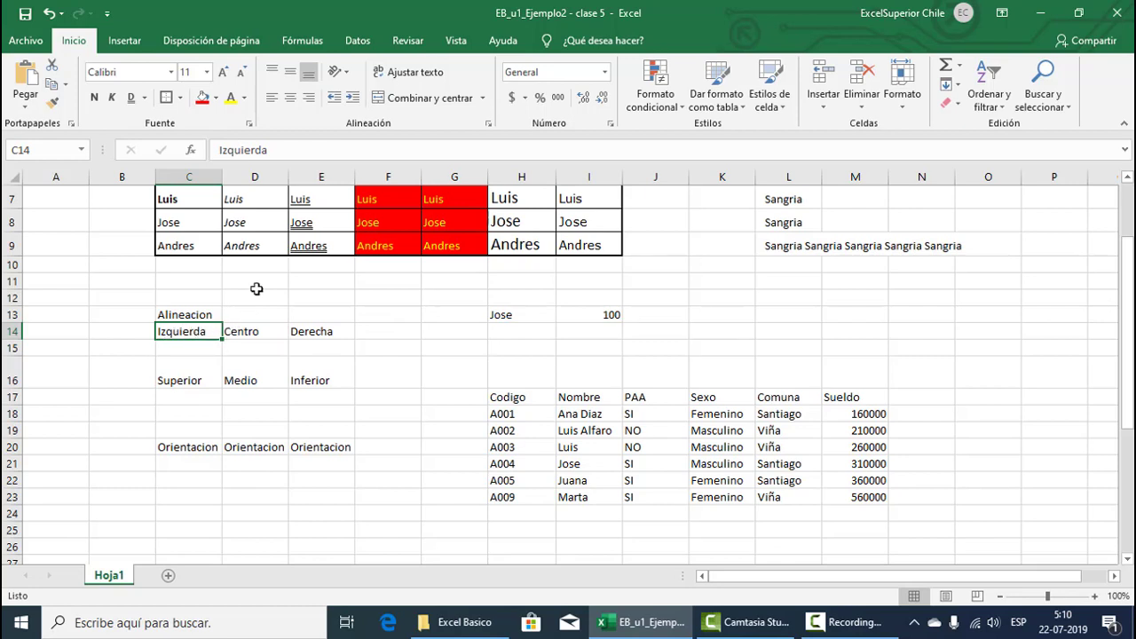
{"action": "left_click", "coordinate": [272, 99]}
{"action": "left_click", "coordinate": [597, 315]}
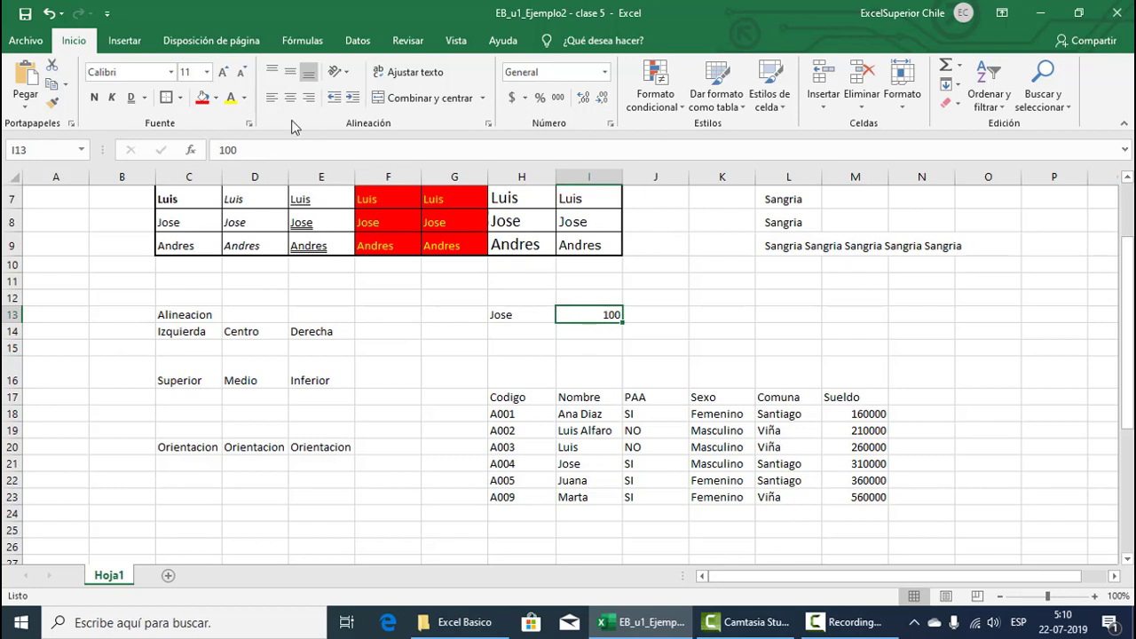
{"action": "left_click", "coordinate": [271, 97]}
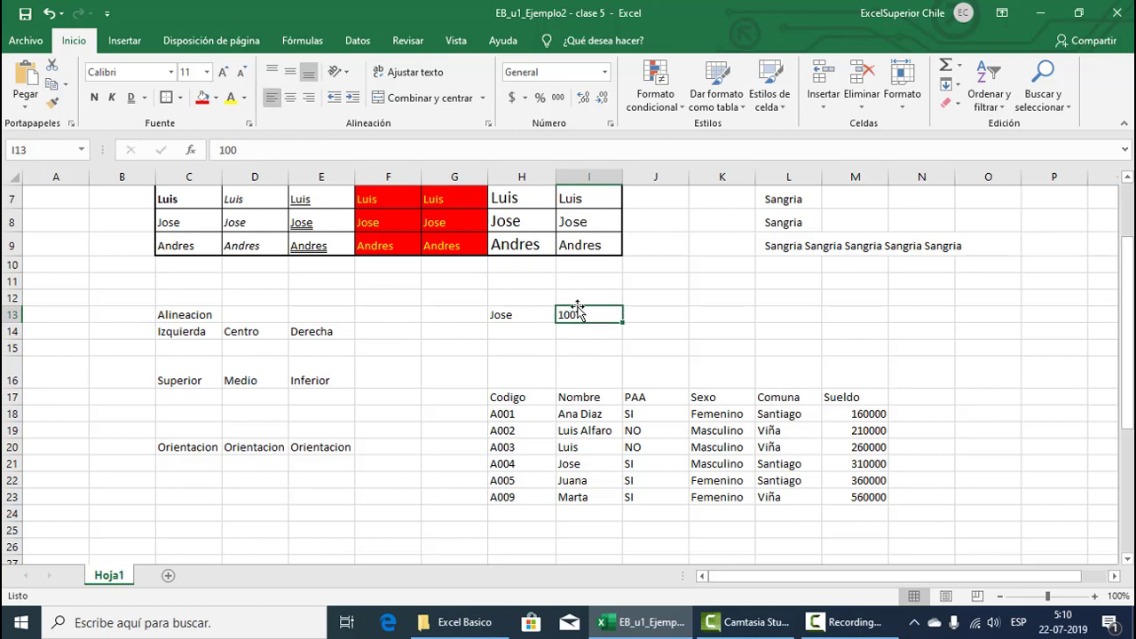
Step: Centre the Centro cell D14 horizontally and right-align the Derecha cell E14
{"action": "left_click", "coordinate": [265, 331]}
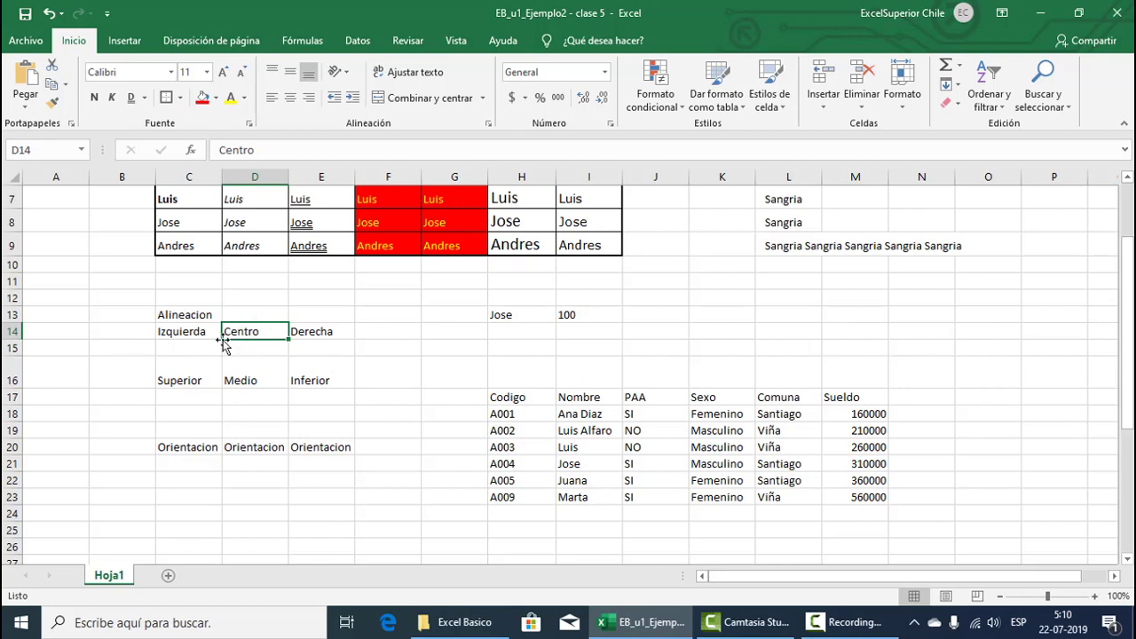
{"action": "left_click", "coordinate": [290, 98]}
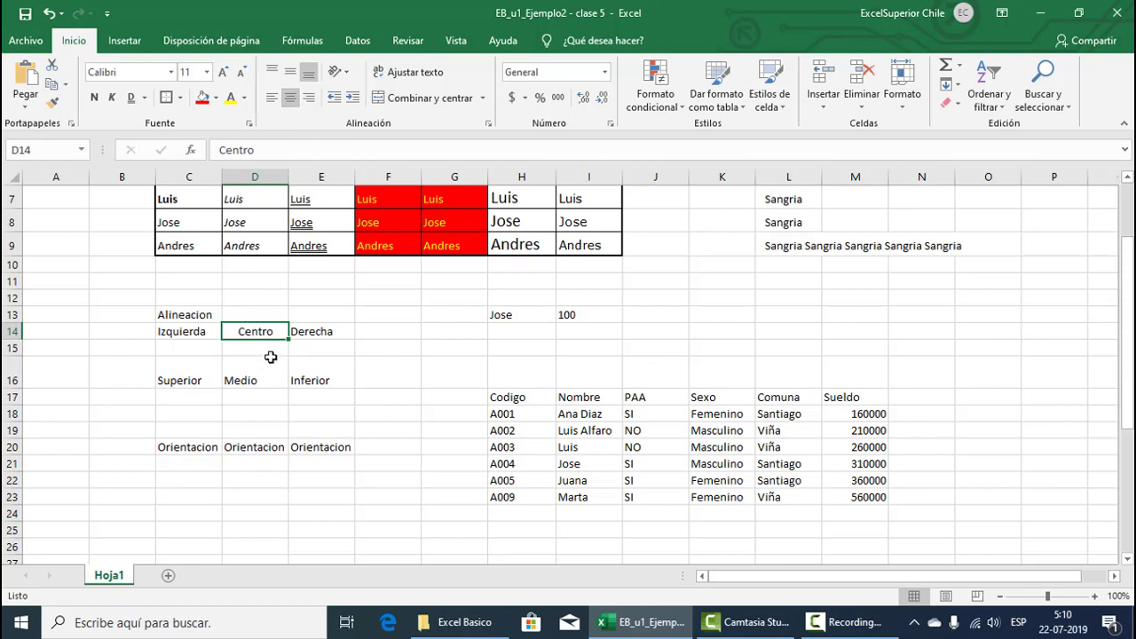
{"action": "left_click", "coordinate": [322, 335]}
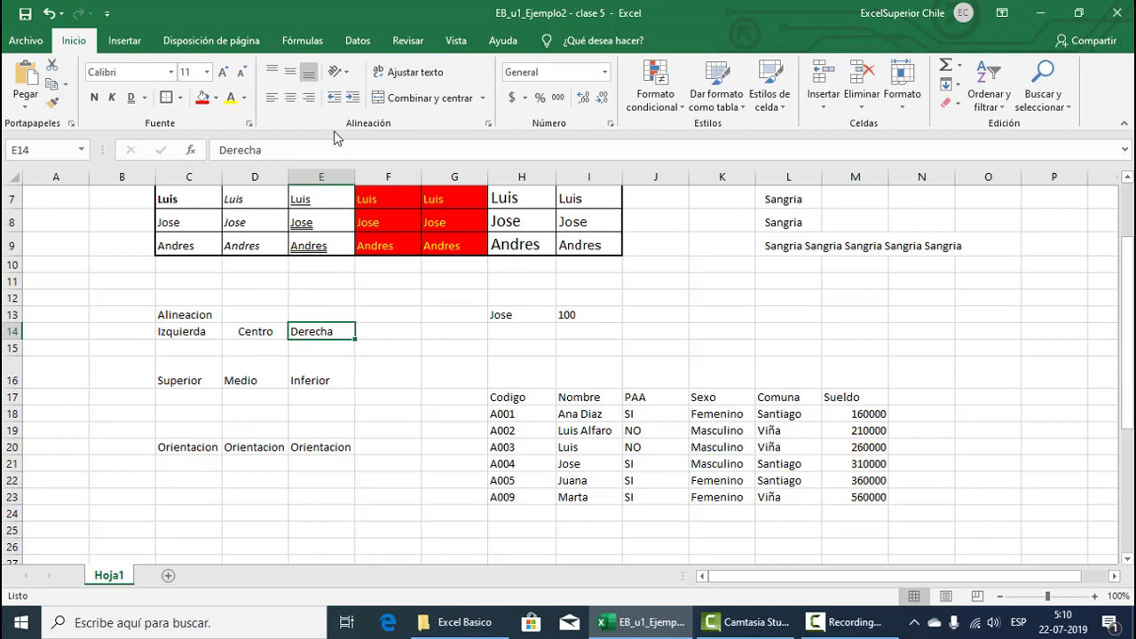
{"action": "left_click", "coordinate": [308, 97]}
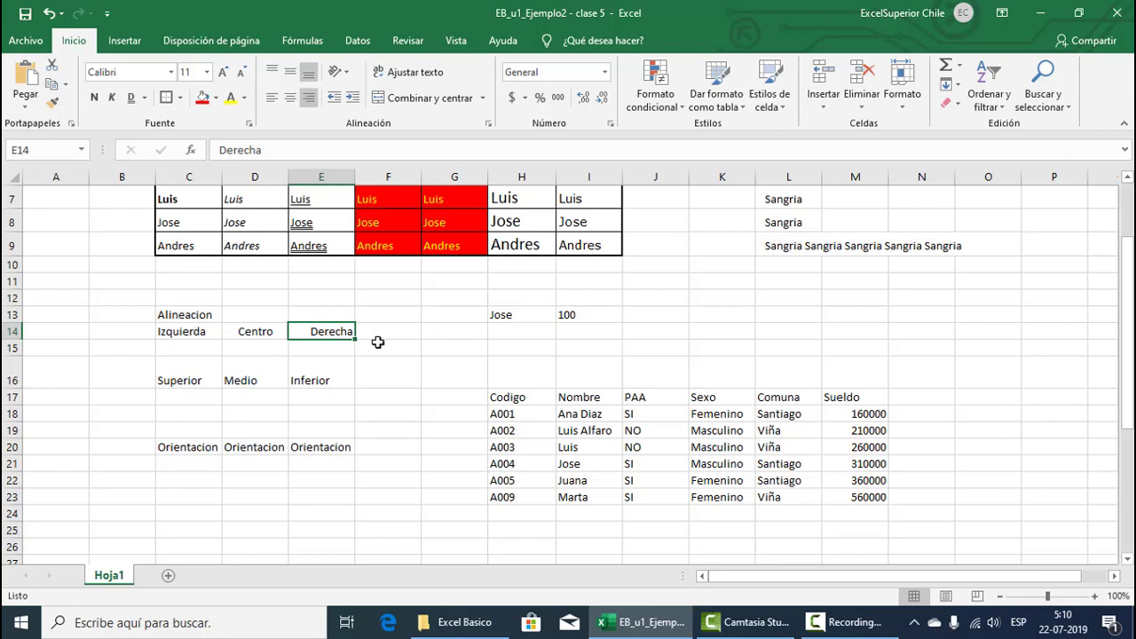
{"action": "left_click", "coordinate": [195, 333]}
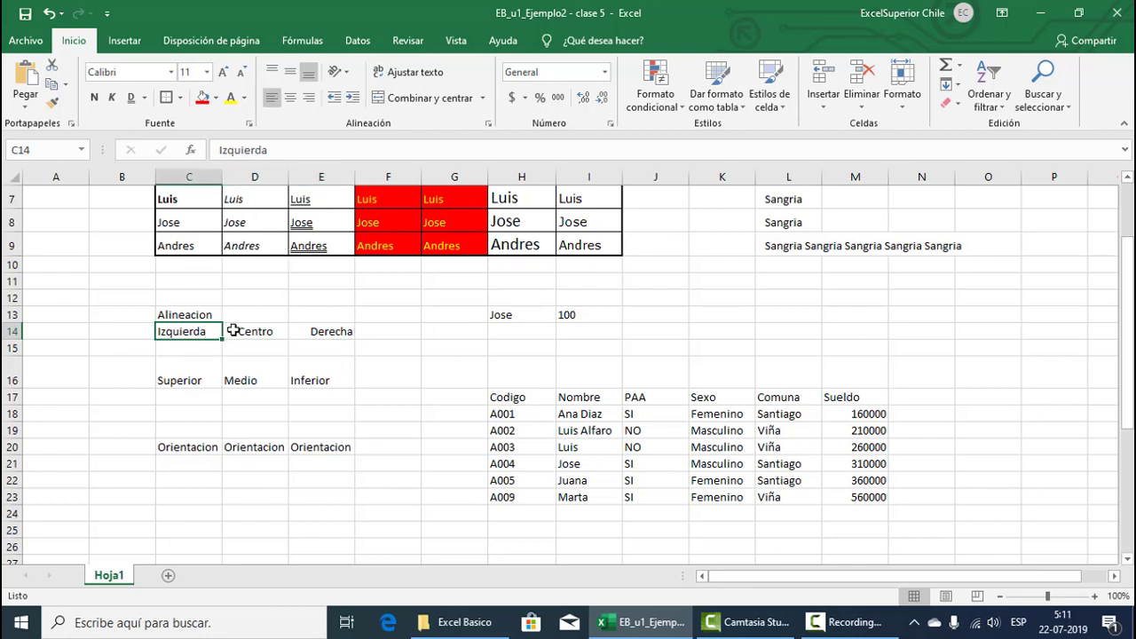
{"action": "left_click", "coordinate": [235, 331]}
{"action": "left_click", "coordinate": [329, 332]}
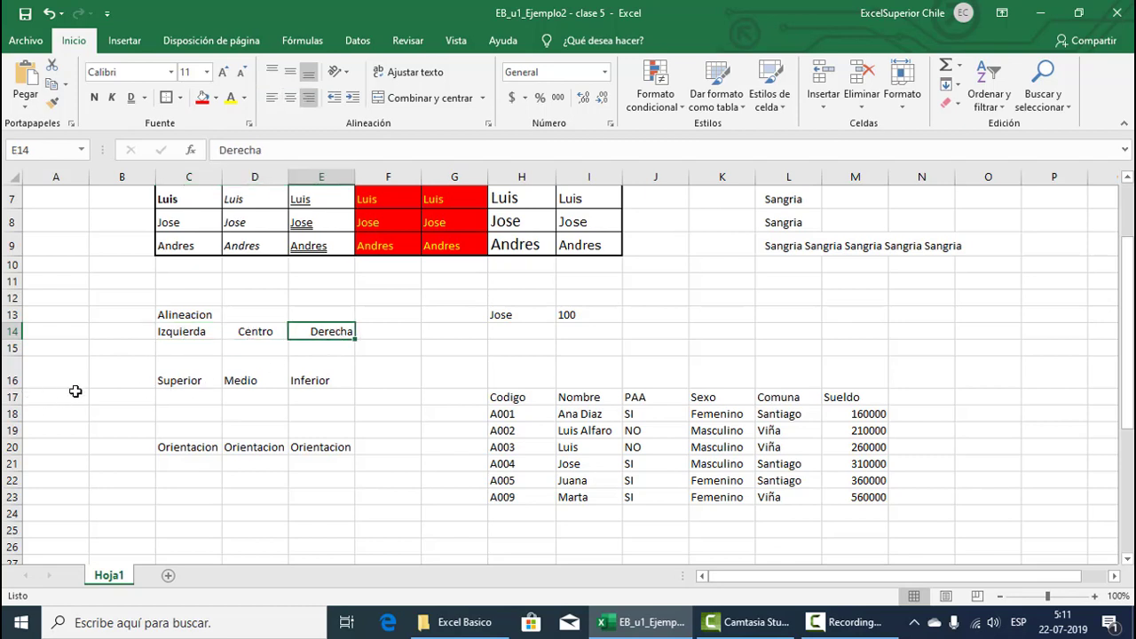
Step: Increase the height of row 16, which holds the Superior, Medio and Inferior cells
{"action": "left_click", "coordinate": [206, 378]}
{"action": "left_click", "coordinate": [242, 378]}
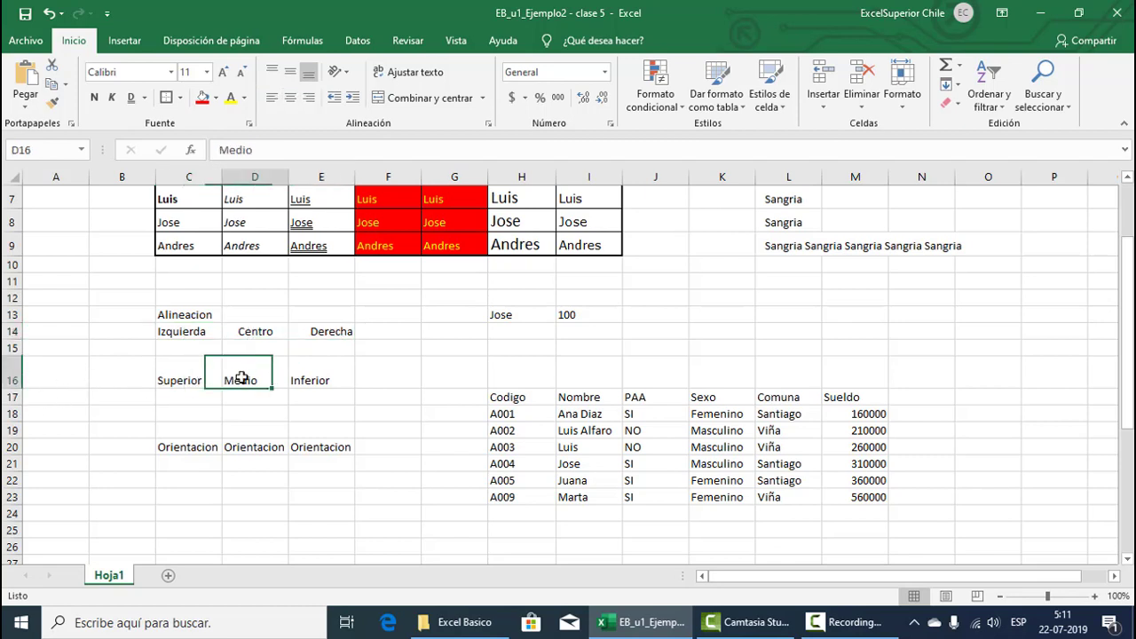
{"action": "left_click", "coordinate": [324, 382]}
{"action": "left_click", "coordinate": [191, 378]}
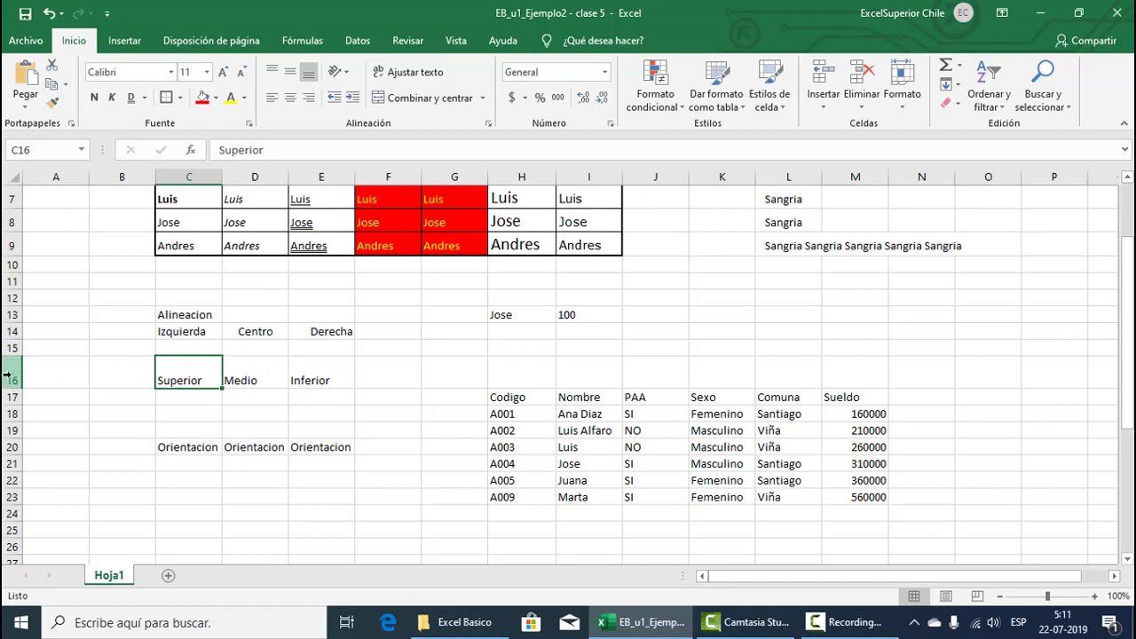
{"action": "mouse_move", "coordinate": [15, 387]}
{"action": "left_mouse_down"}
{"action": "mouse_move", "coordinate": [23, 426]}
{"action": "mouse_move", "coordinate": [21, 405]}
{"action": "left_mouse_up"}
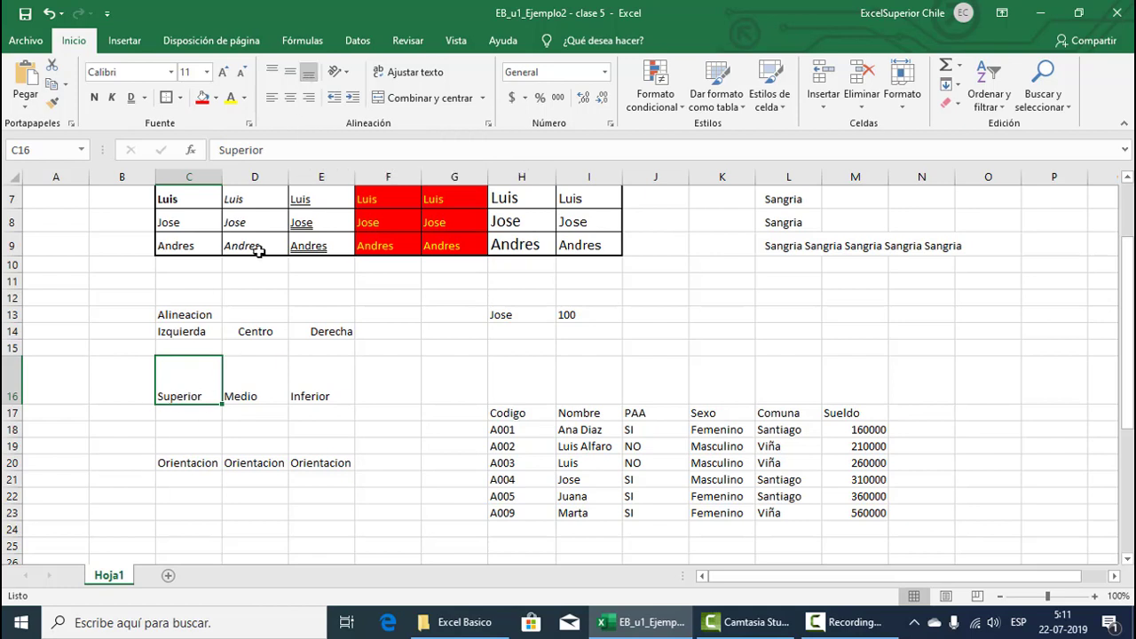
Step: Align the Superior cell C16 to the top and the Medio cell D16 to the middle vertically
{"action": "left_click", "coordinate": [271, 71]}
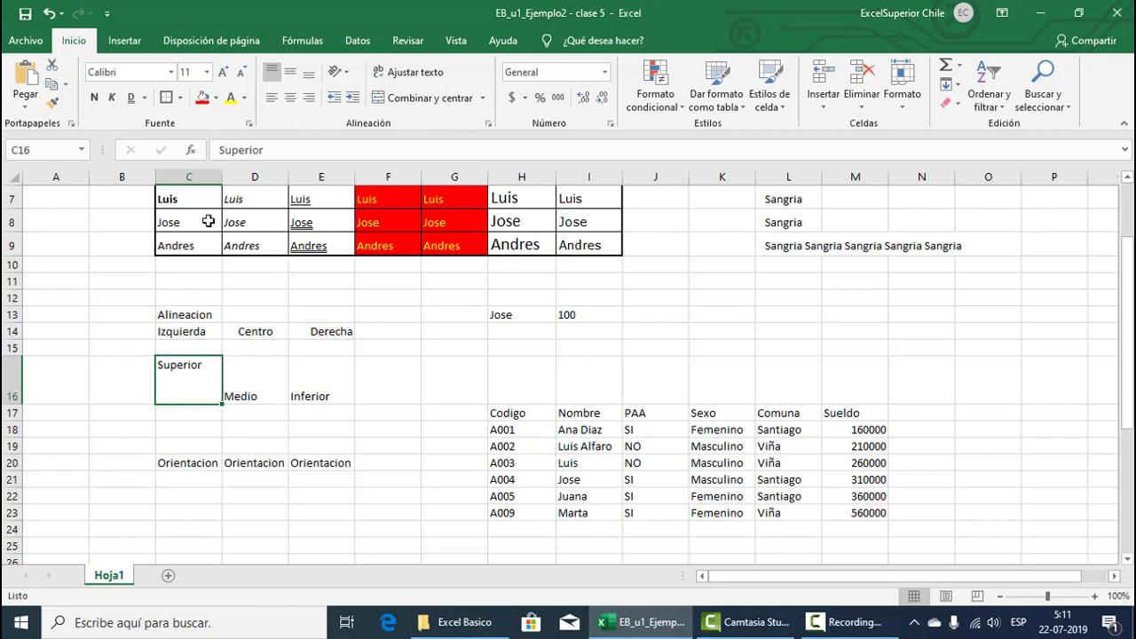
{"action": "left_click", "coordinate": [256, 383]}
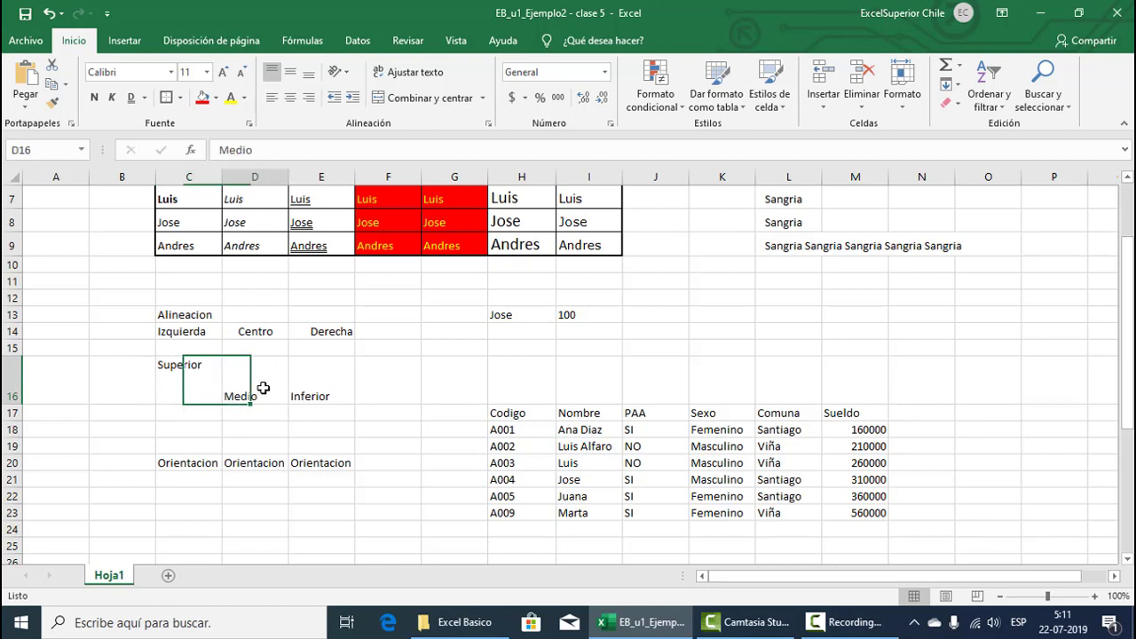
{"action": "left_click", "coordinate": [305, 73]}
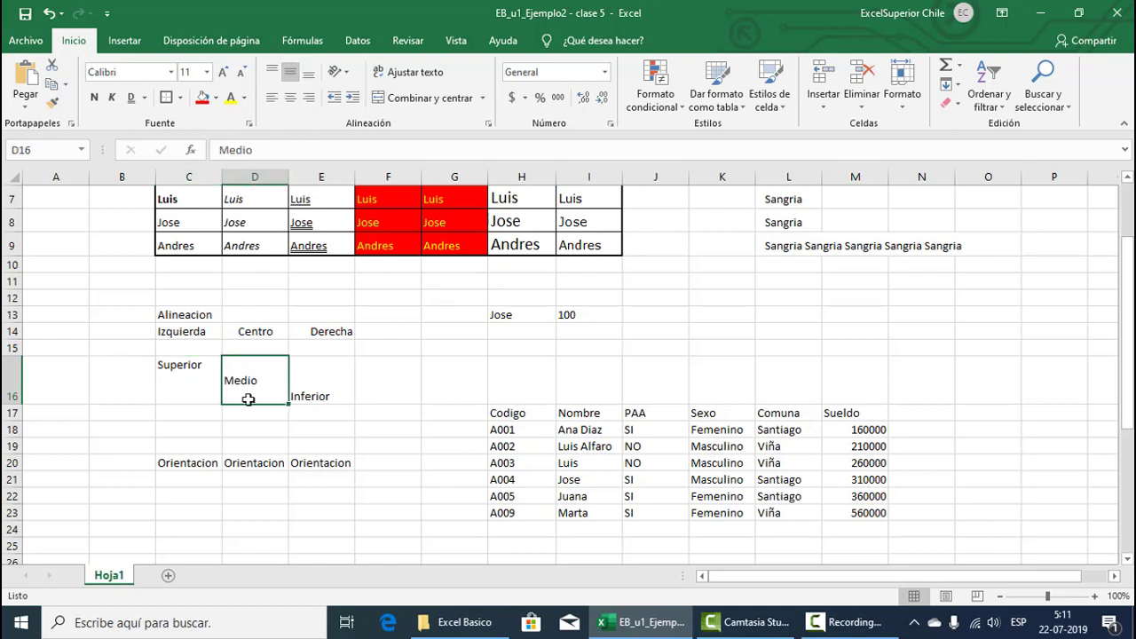
{"action": "left_click", "coordinate": [315, 391]}
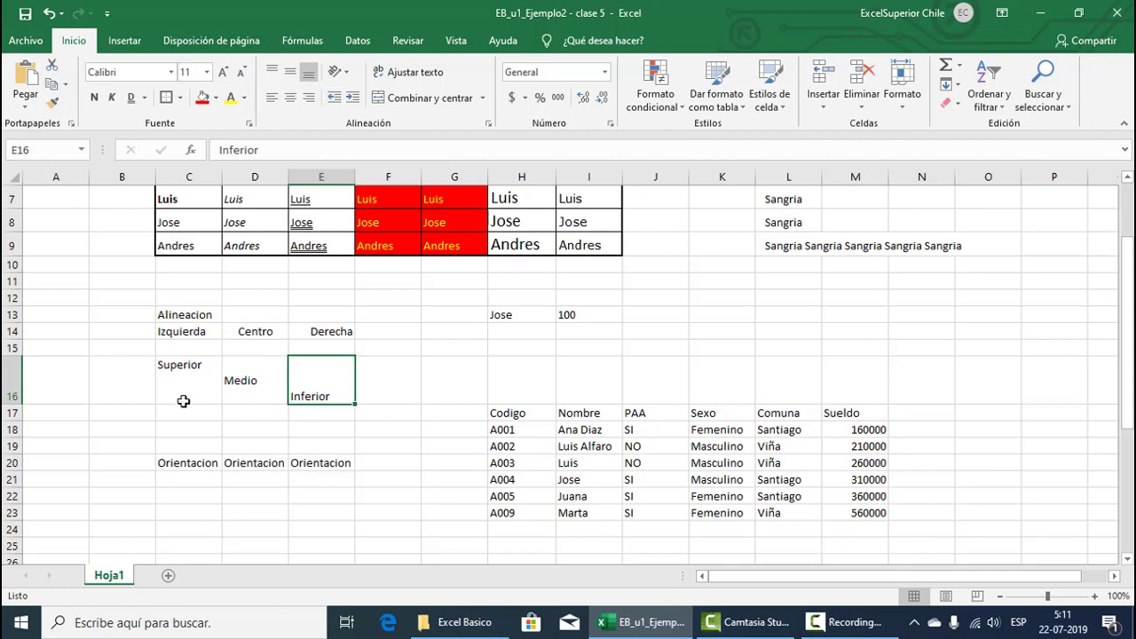
Step: Centre the Medio cell D16 horizontally and right-align the Superior cell C16
{"action": "left_click", "coordinate": [254, 370]}
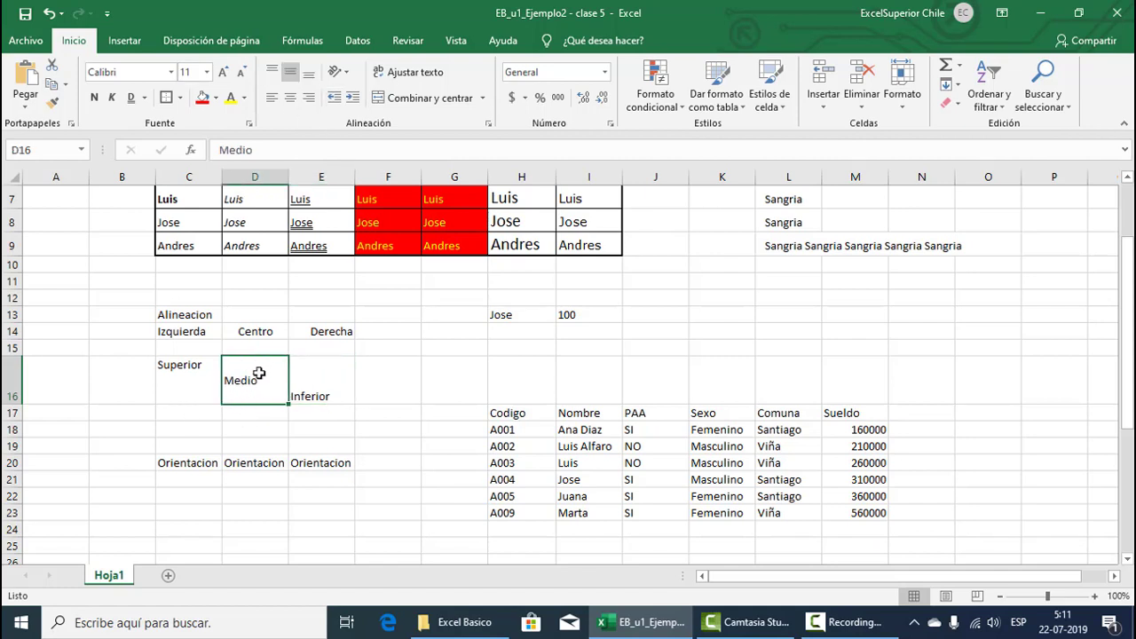
{"action": "left_click", "coordinate": [291, 100]}
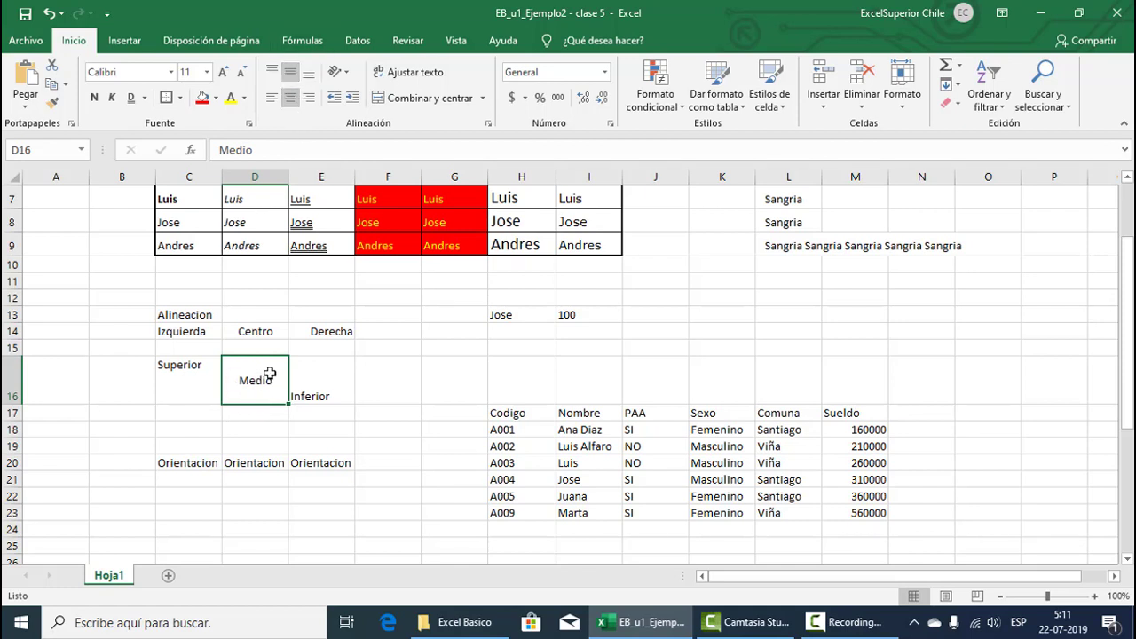
{"action": "left_click", "coordinate": [193, 376]}
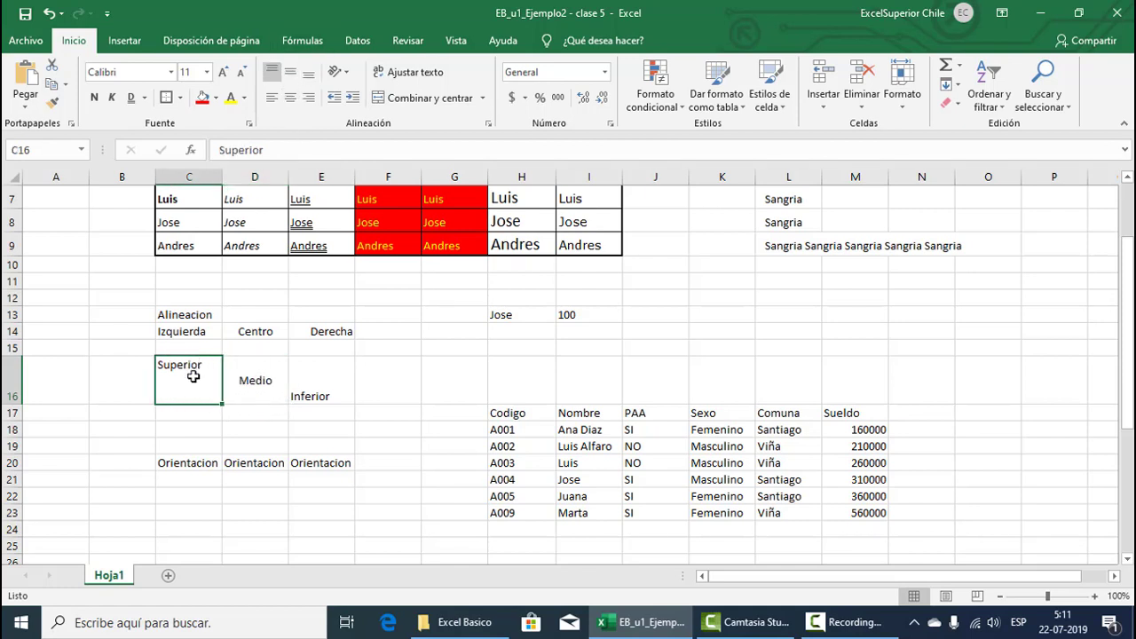
{"action": "left_click", "coordinate": [309, 98]}
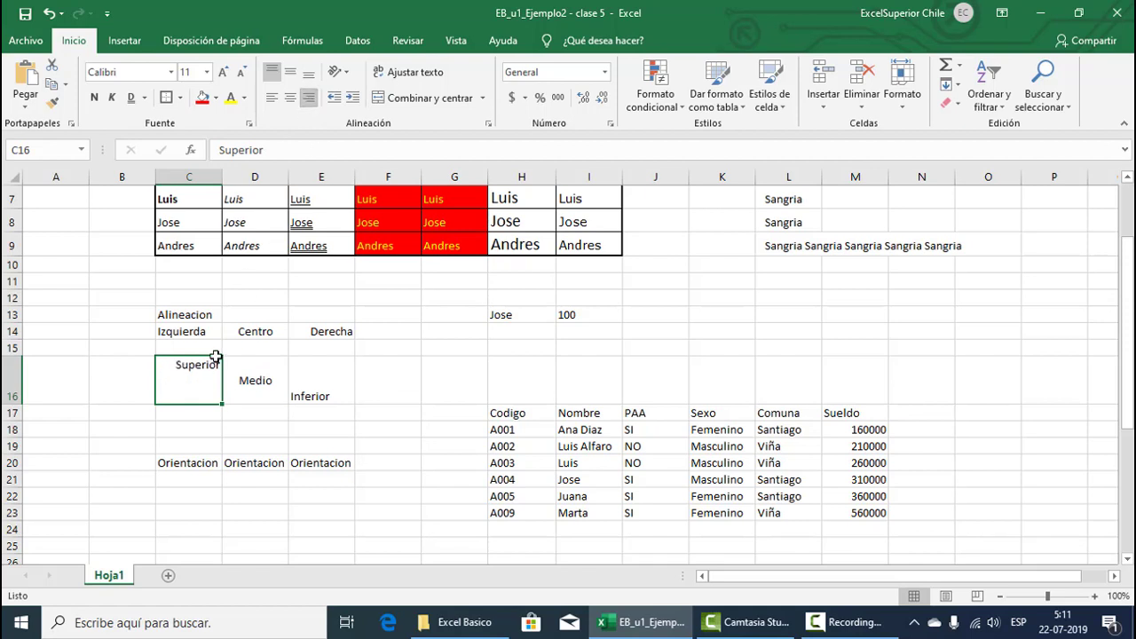
Step: Try right alignment on the Inferior cell E16, but centre both it and the Superior cell C16 horizontally
{"action": "left_click", "coordinate": [309, 378]}
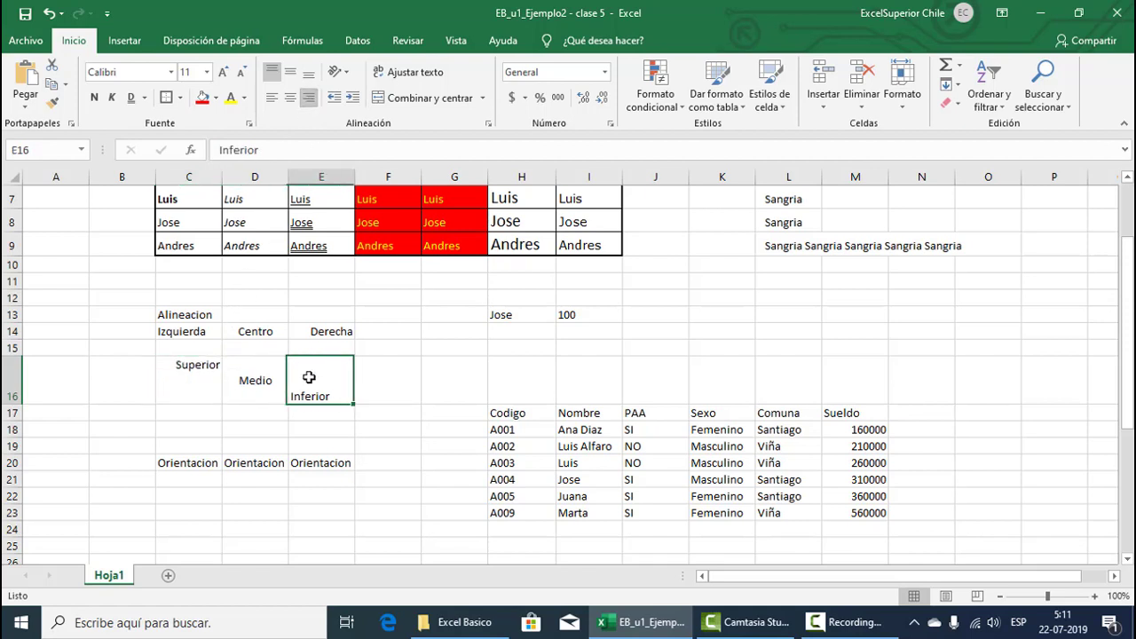
{"action": "left_click", "coordinate": [309, 97]}
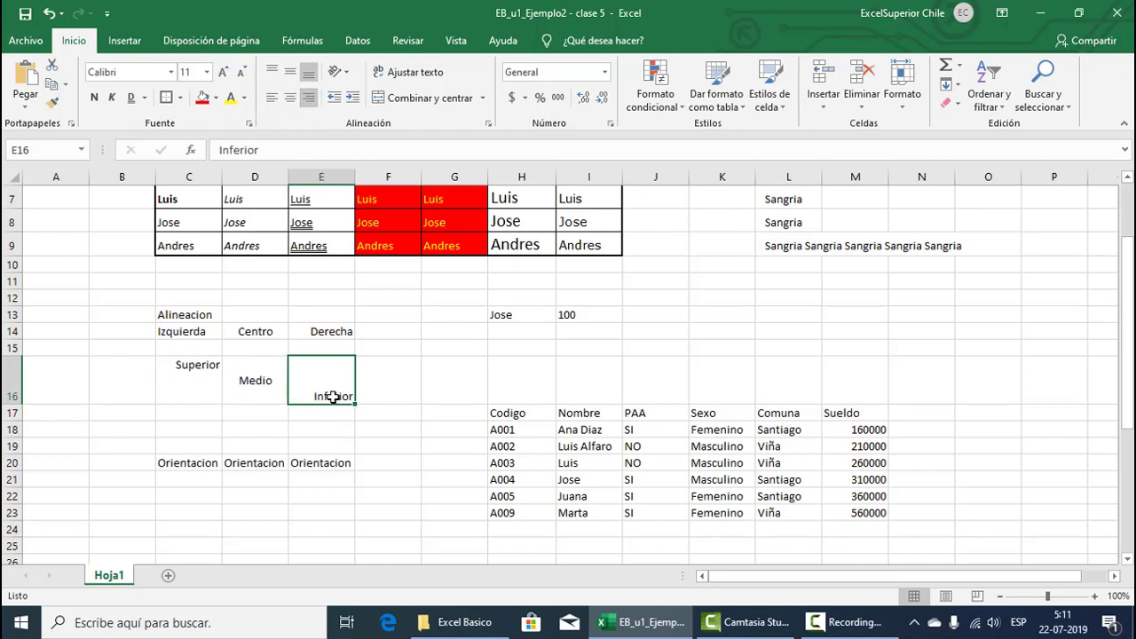
{"action": "left_click", "coordinate": [290, 98]}
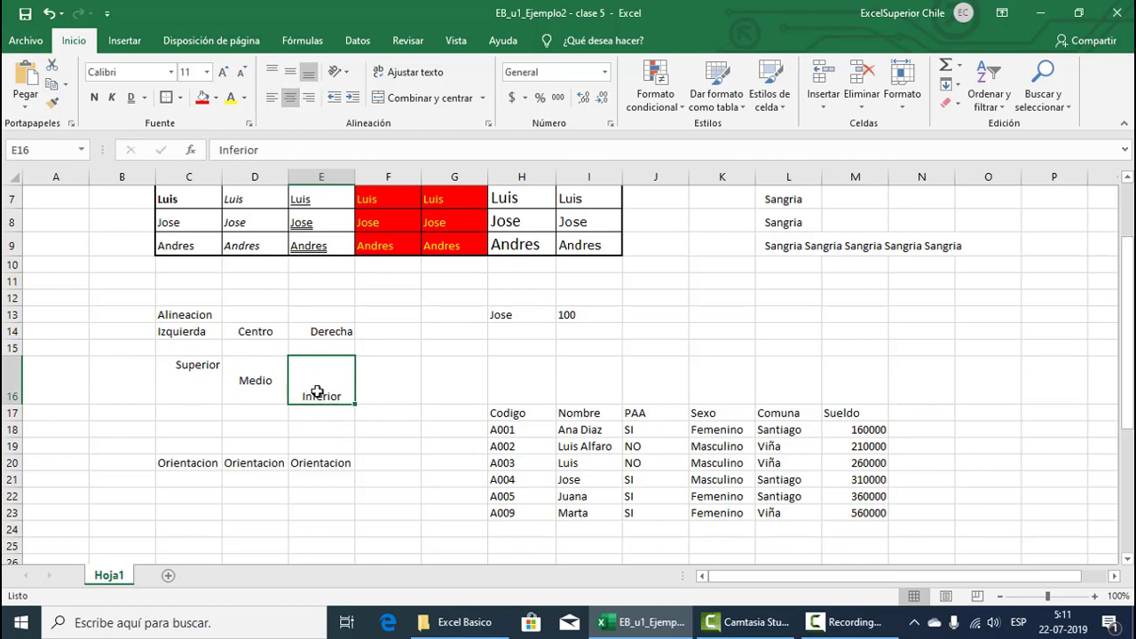
{"action": "left_click", "coordinate": [217, 383]}
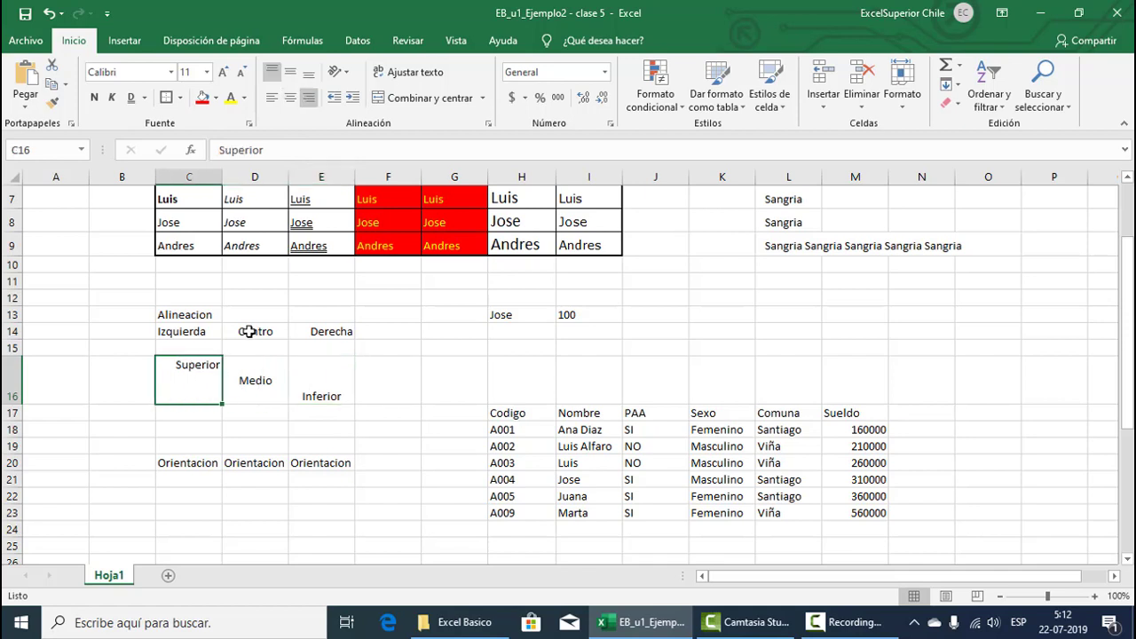
{"action": "left_click", "coordinate": [290, 99]}
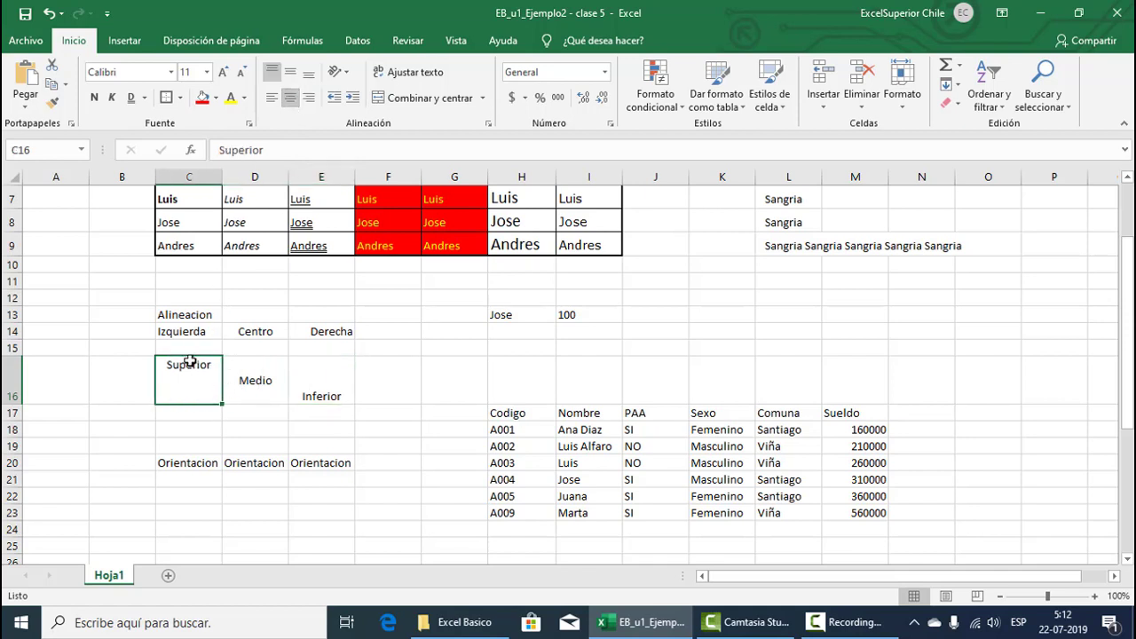
{"action": "left_click_drag", "start_coordinate": [189, 374], "coordinate": [312, 373]}
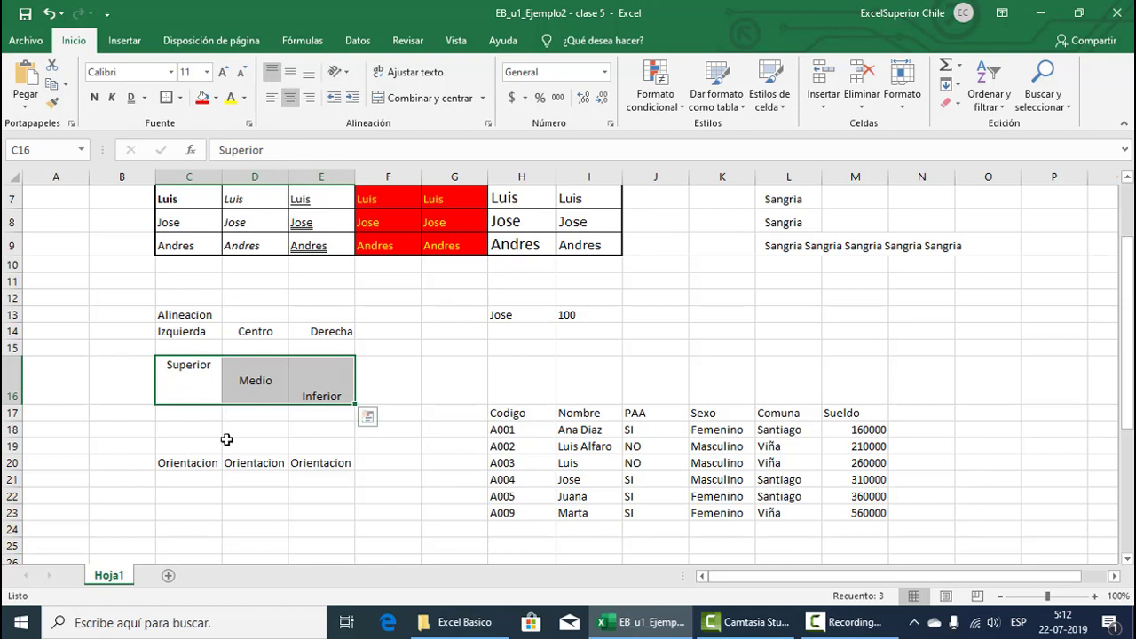
Step: Apply the Ángulo ascendente text orientation to the first Orientacion cell, C20
{"action": "left_click", "coordinate": [202, 463]}
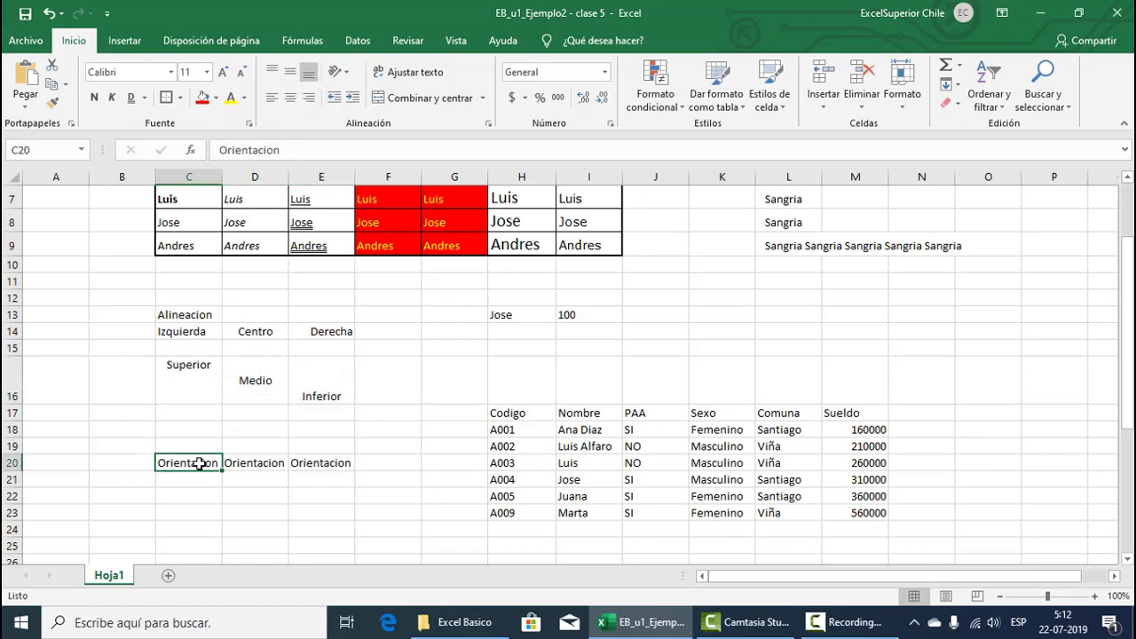
{"action": "left_click", "coordinate": [342, 72]}
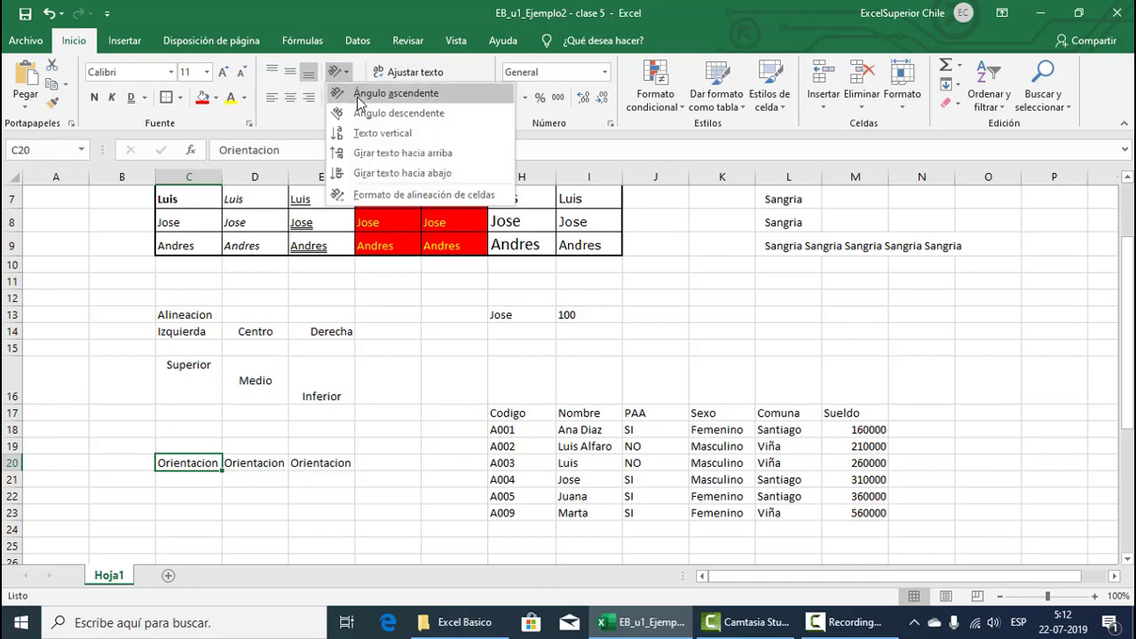
{"action": "left_click", "coordinate": [359, 97]}
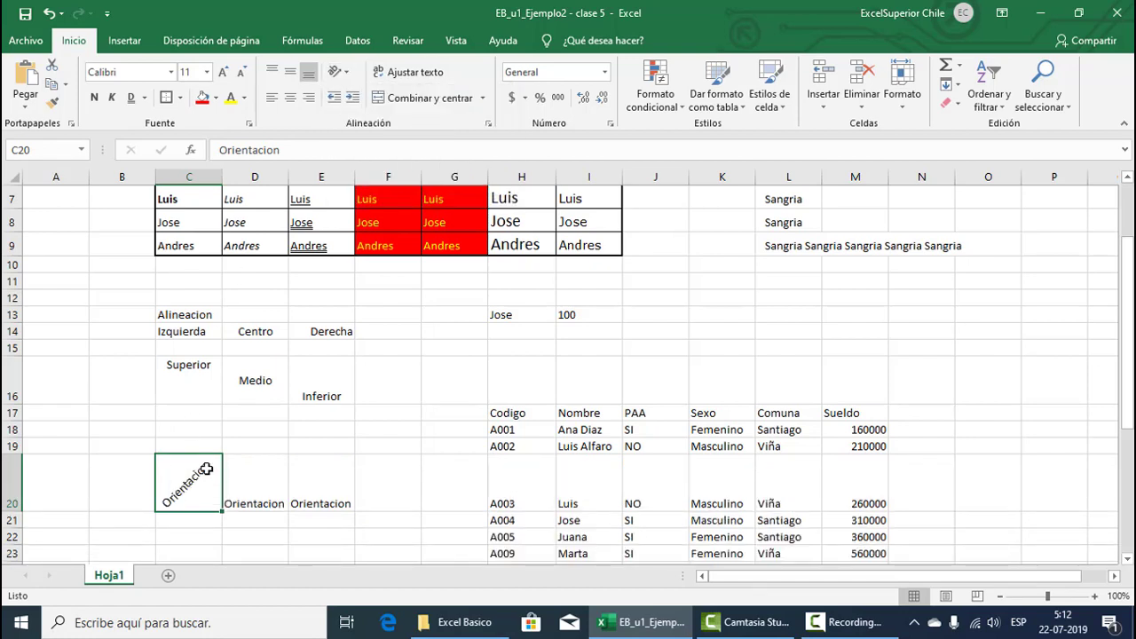
Step: Apply the Ángulo ascendente orientation to the table headers H17:M17, from Codigo to Sueldo
{"action": "scroll", "coordinate": [183, 476], "scroll_direction": "down", "scroll_amount": 2}
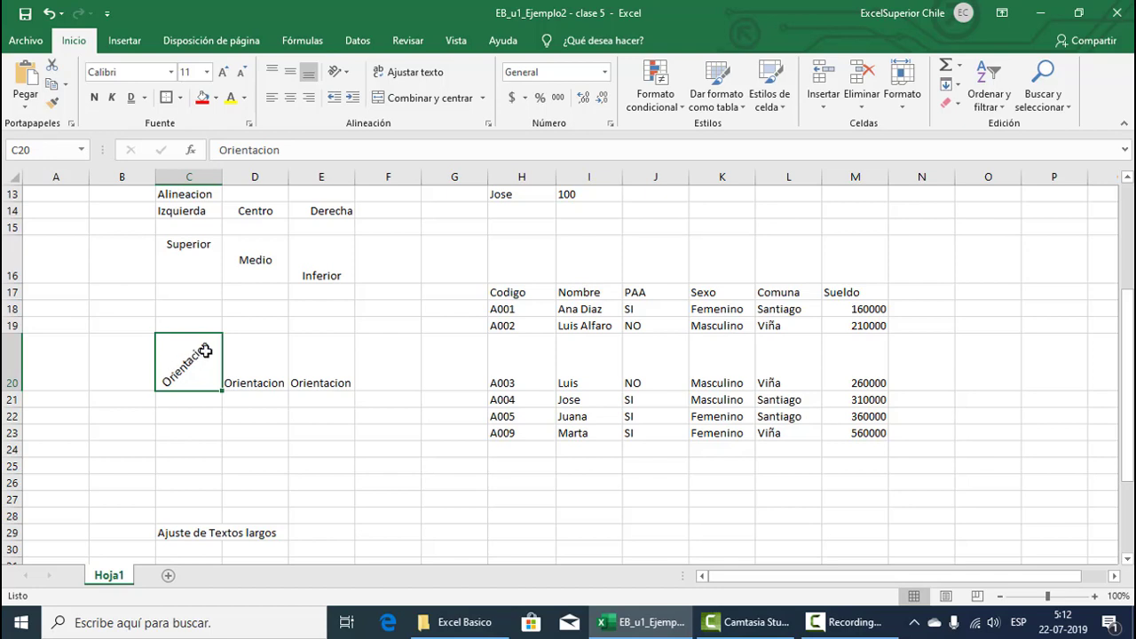
{"action": "left_click_drag", "start_coordinate": [527, 291], "coordinate": [852, 293]}
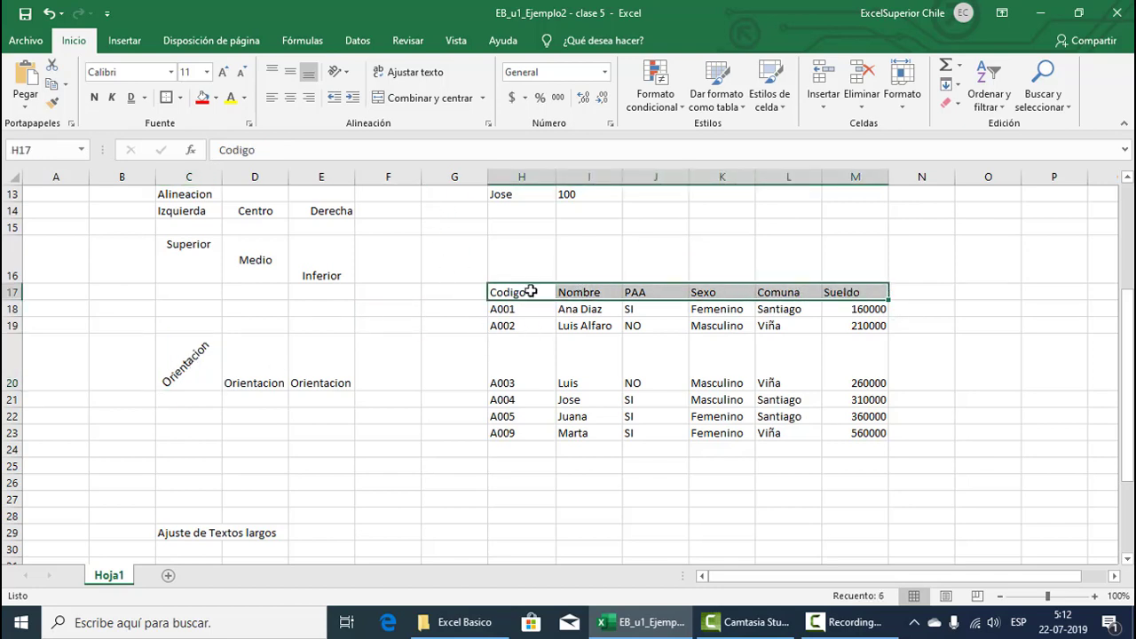
{"action": "left_click", "coordinate": [510, 372]}
{"action": "left_click_drag", "start_coordinate": [507, 292], "coordinate": [875, 292]}
{"action": "left_click", "coordinate": [336, 72]}
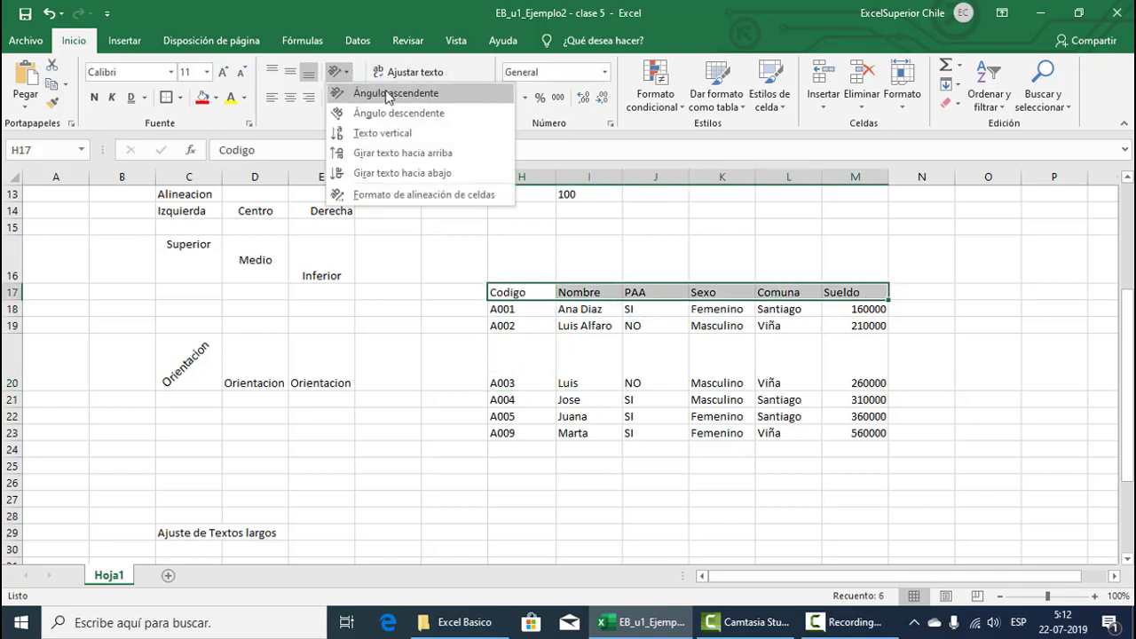
{"action": "left_click", "coordinate": [388, 94]}
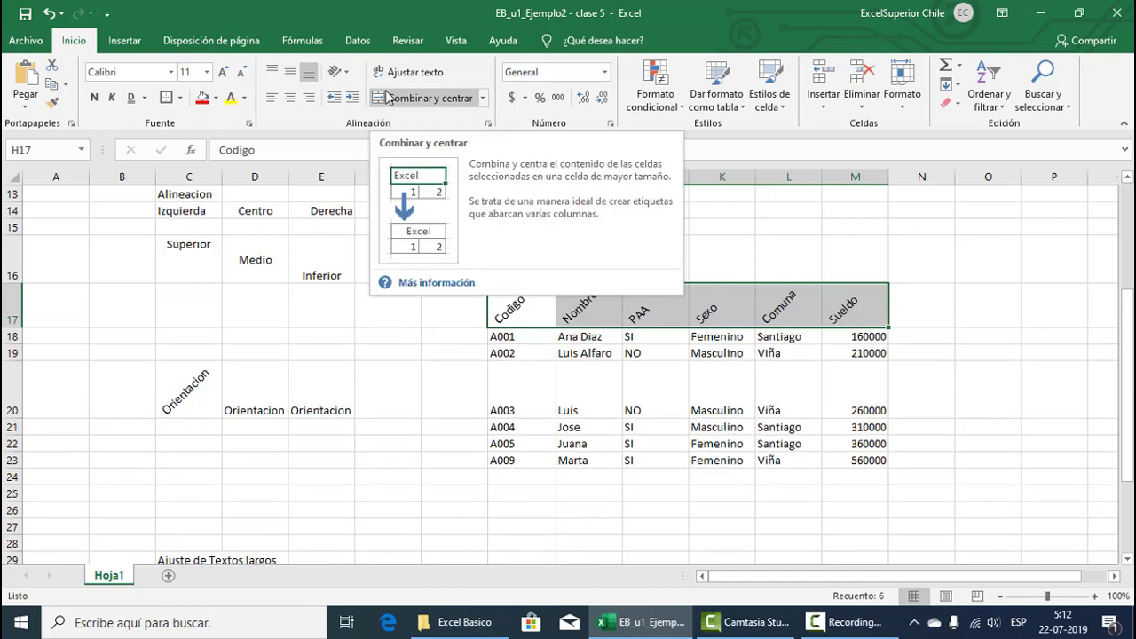
Step: Switch the table headers H17:M17 to the Ángulo descendente orientation
{"action": "left_click", "coordinate": [518, 318]}
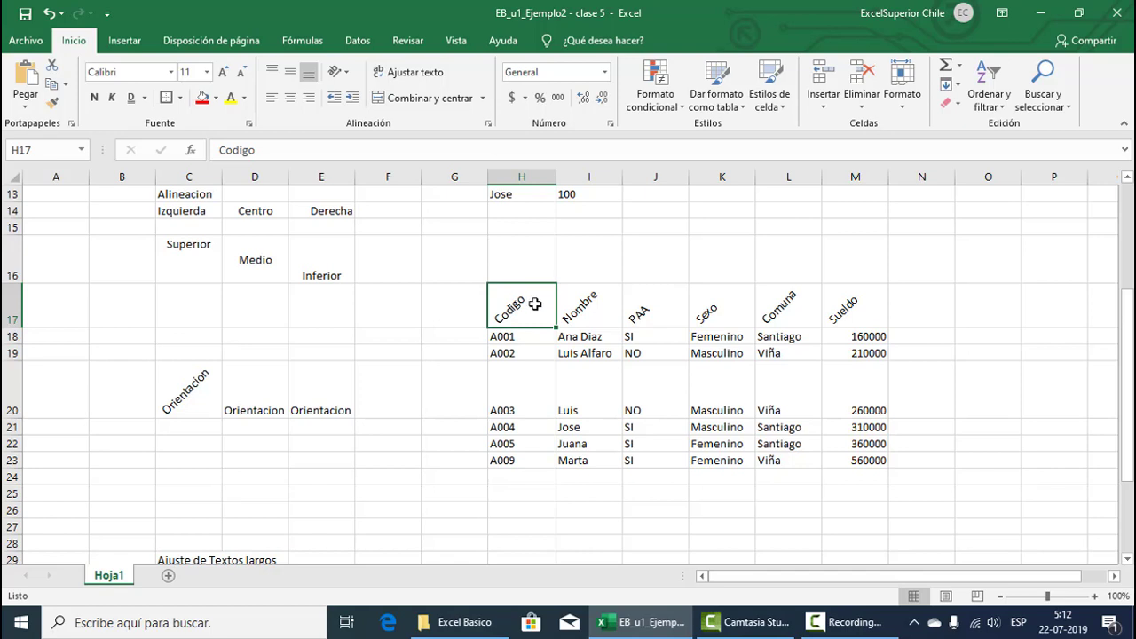
{"action": "left_click_drag", "start_coordinate": [535, 305], "coordinate": [872, 304]}
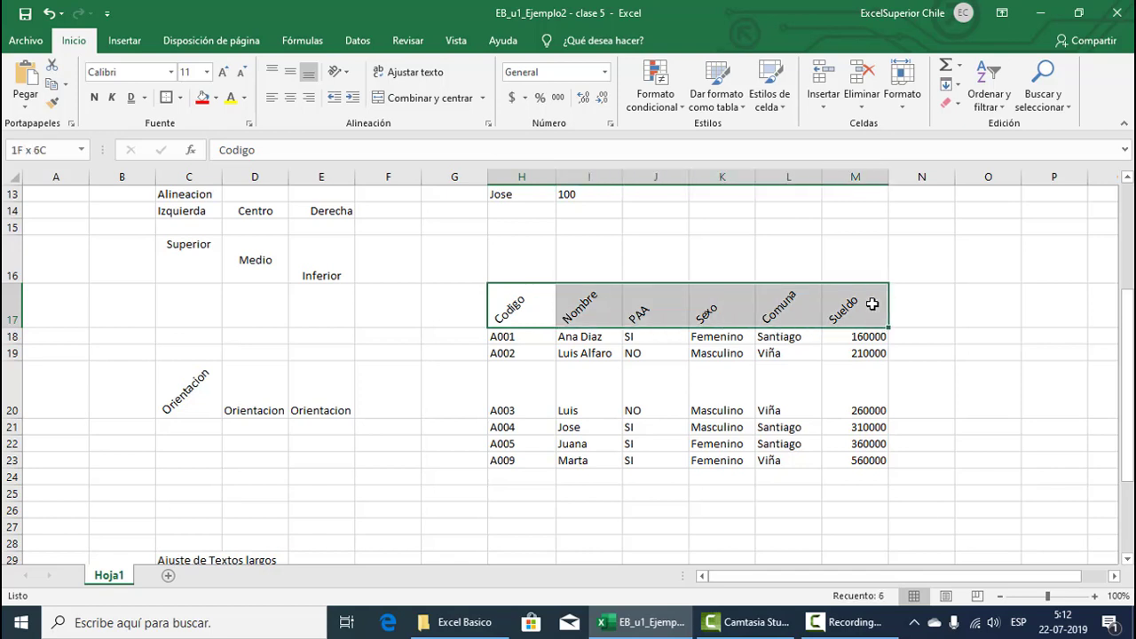
{"action": "left_click", "coordinate": [342, 72]}
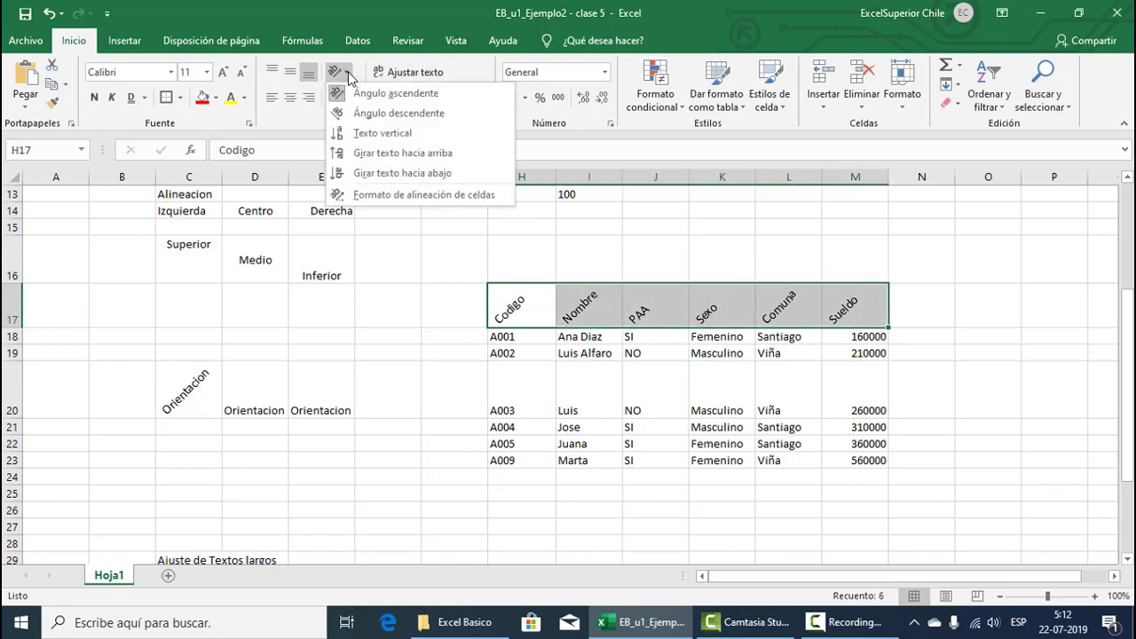
{"action": "left_click", "coordinate": [364, 113]}
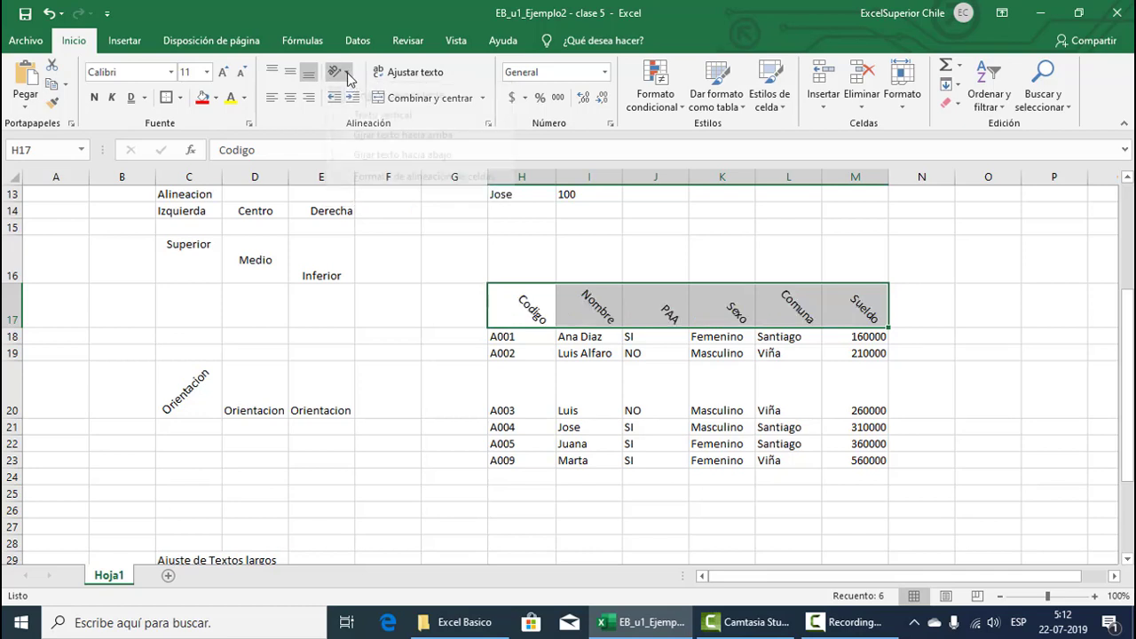
Step: Set the headers H17:M17 to Texto vertical and narrow columns K, L and M
{"action": "left_click", "coordinate": [346, 75]}
{"action": "left_click", "coordinate": [362, 137]}
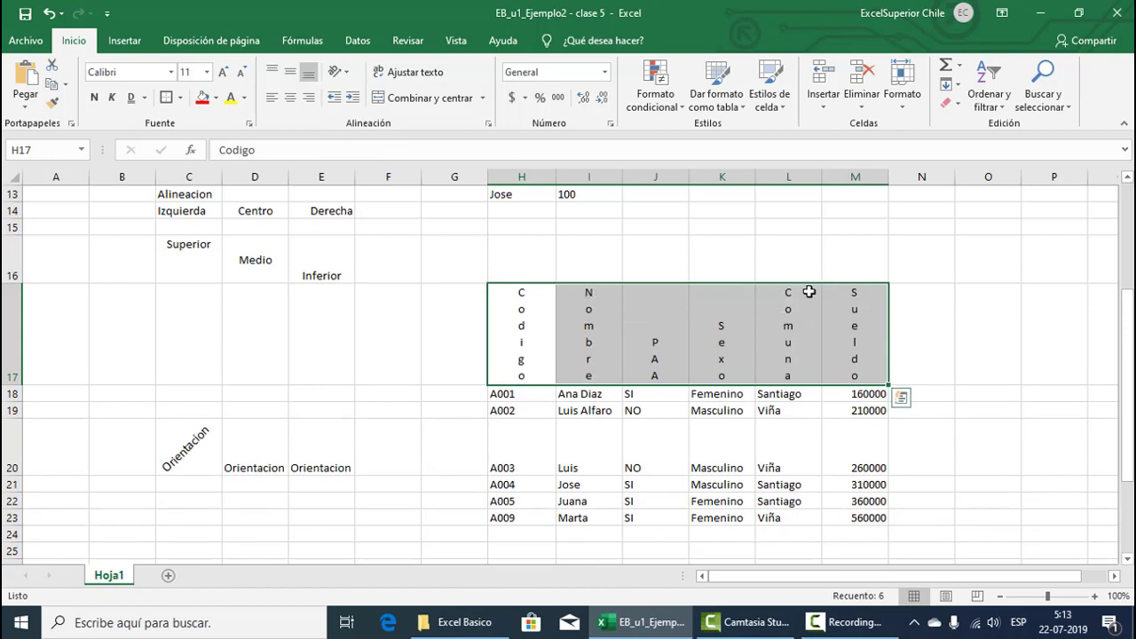
{"action": "mouse_move", "coordinate": [821, 177]}
{"action": "left_mouse_down"}
{"action": "mouse_move", "coordinate": [800, 179]}
{"action": "mouse_move", "coordinate": [837, 179]}
{"action": "left_mouse_up"}
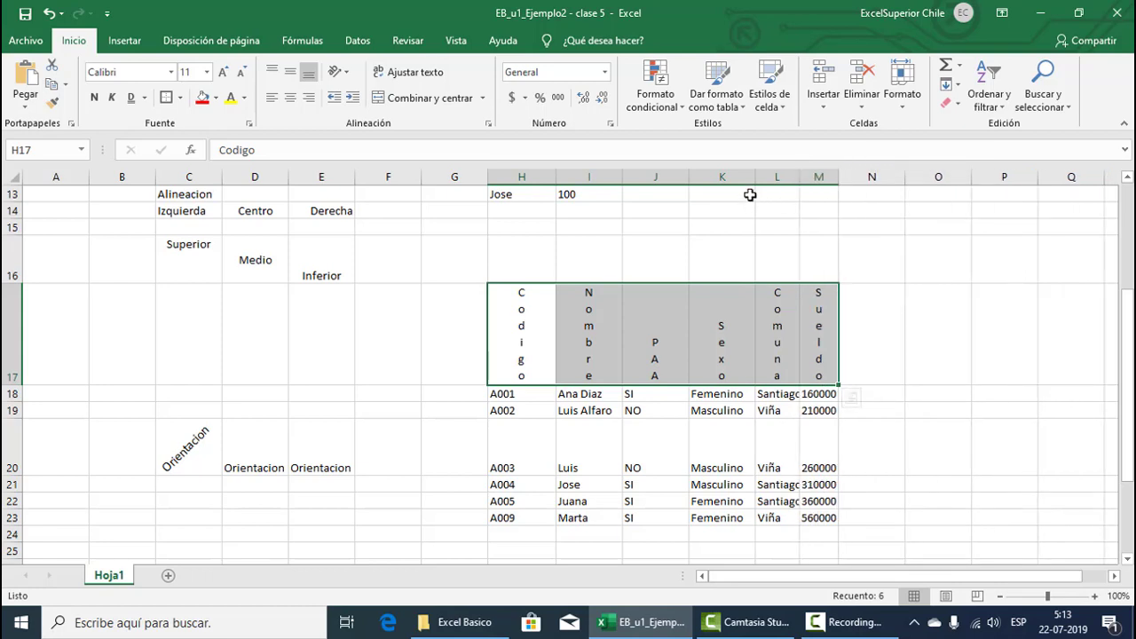
{"action": "left_click_drag", "start_coordinate": [754, 177], "coordinate": [748, 177]}
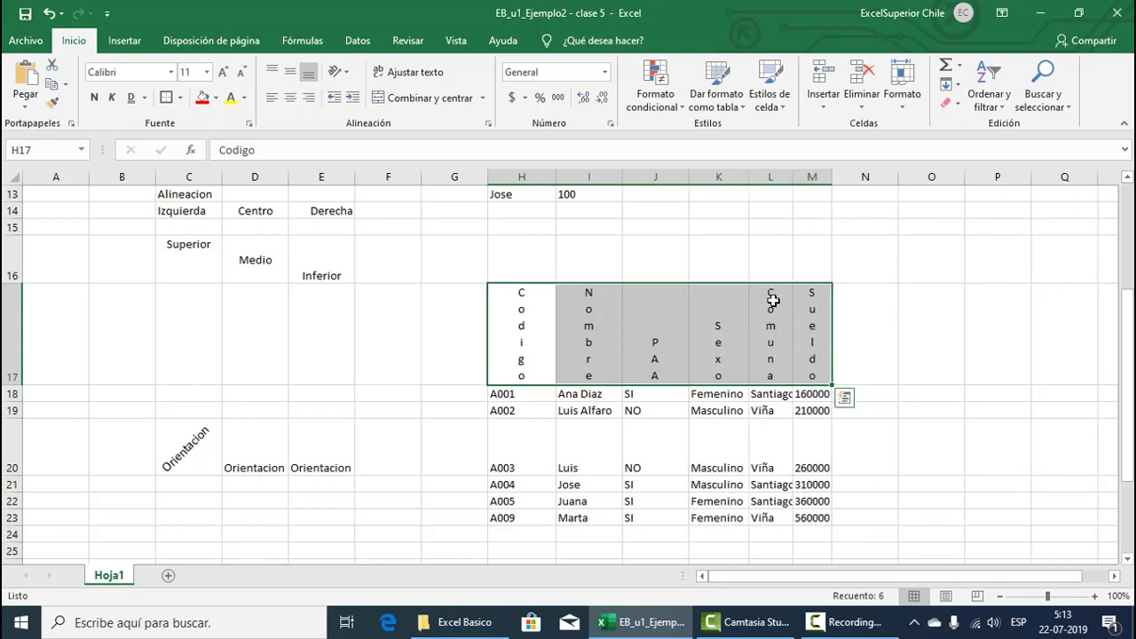
Step: Rotate the header text in H17:M17 upwards with Girar texto hacia arriba and narrow the PAA column J
{"action": "left_click", "coordinate": [338, 71]}
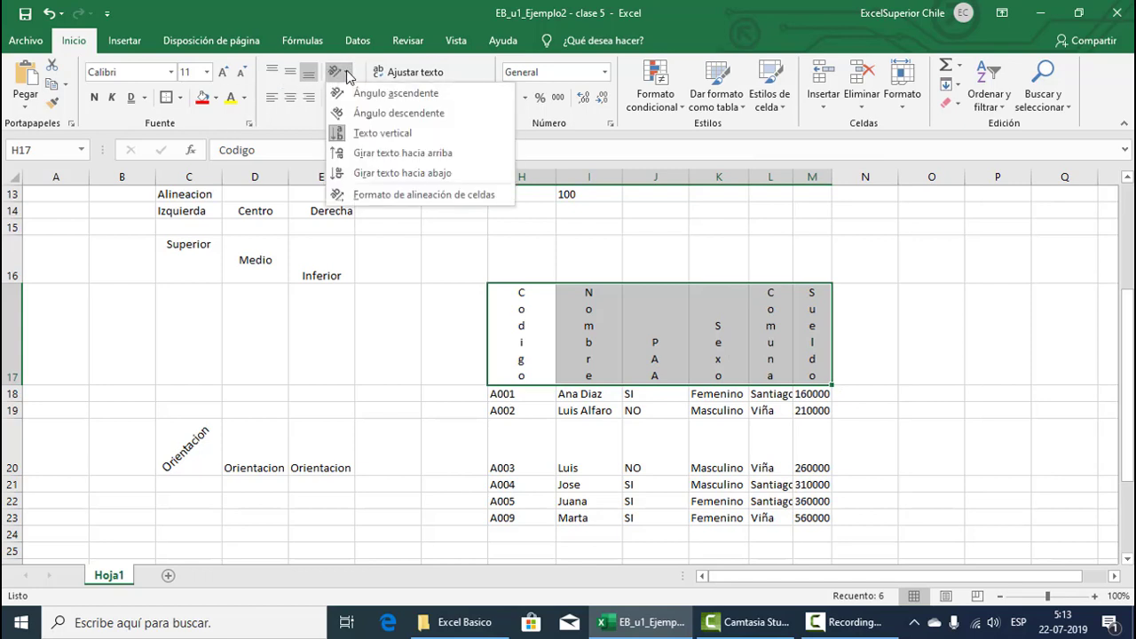
{"action": "left_click", "coordinate": [392, 158]}
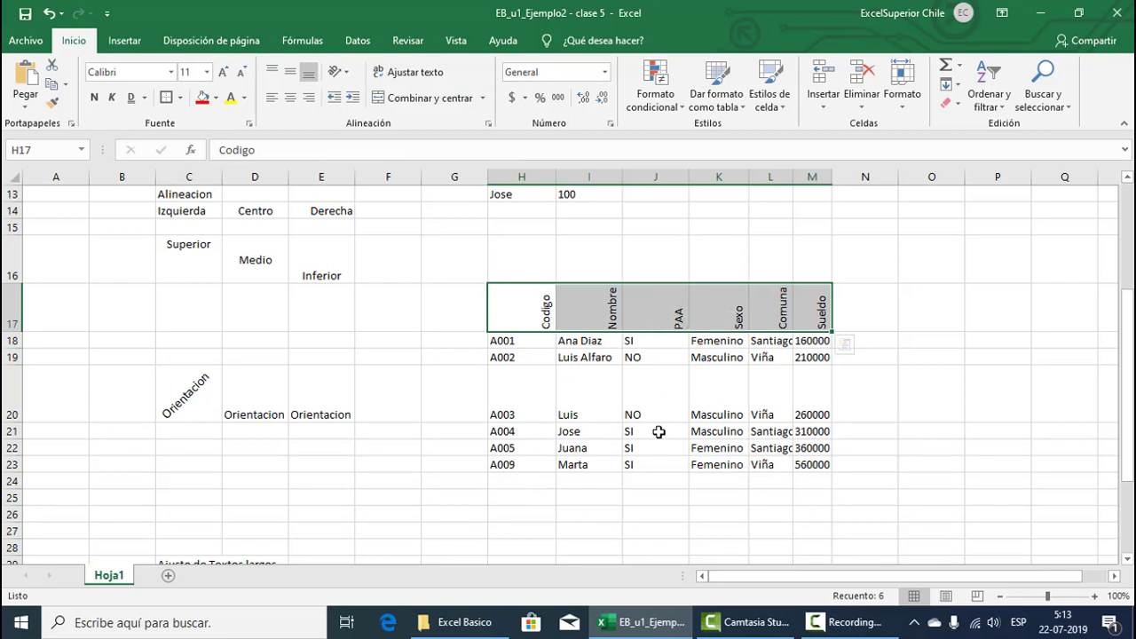
{"action": "left_click_drag", "start_coordinate": [689, 177], "coordinate": [646, 178]}
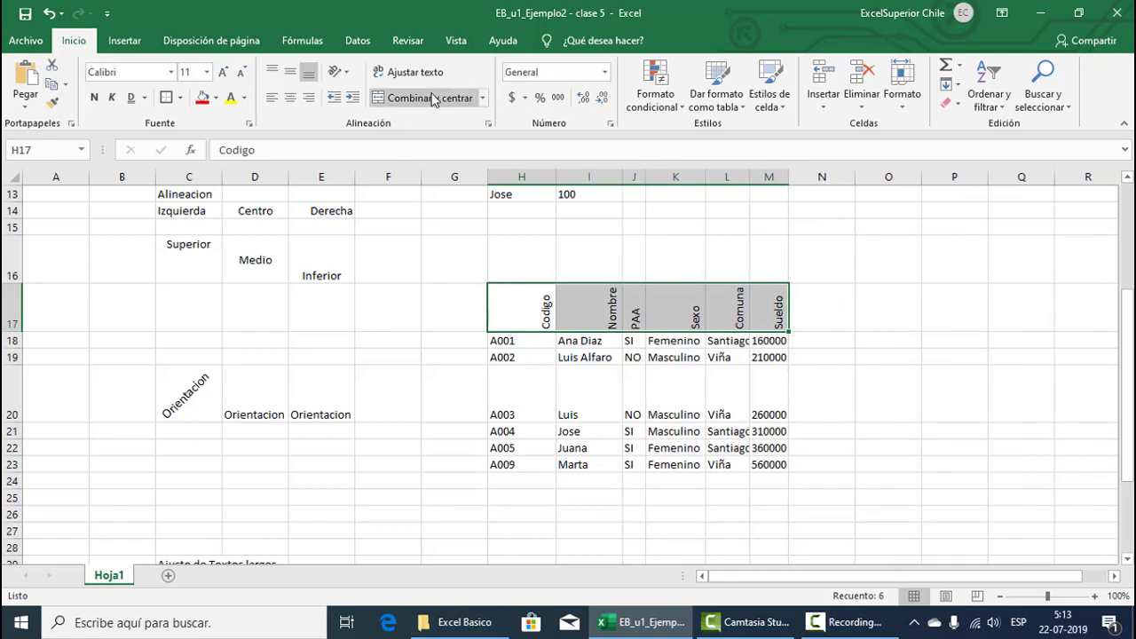
Step: Try Girar texto hacia abajo on the headers H17:M17, followed by a custom orientation of -45 degrees
{"action": "left_click", "coordinate": [346, 73]}
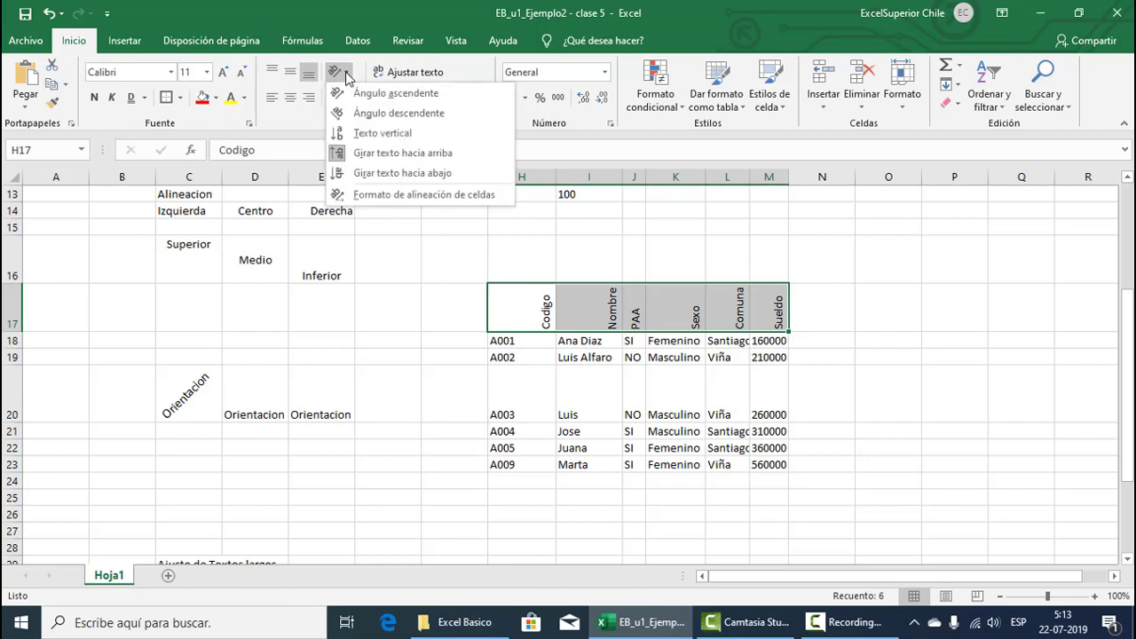
{"action": "left_click", "coordinate": [373, 173]}
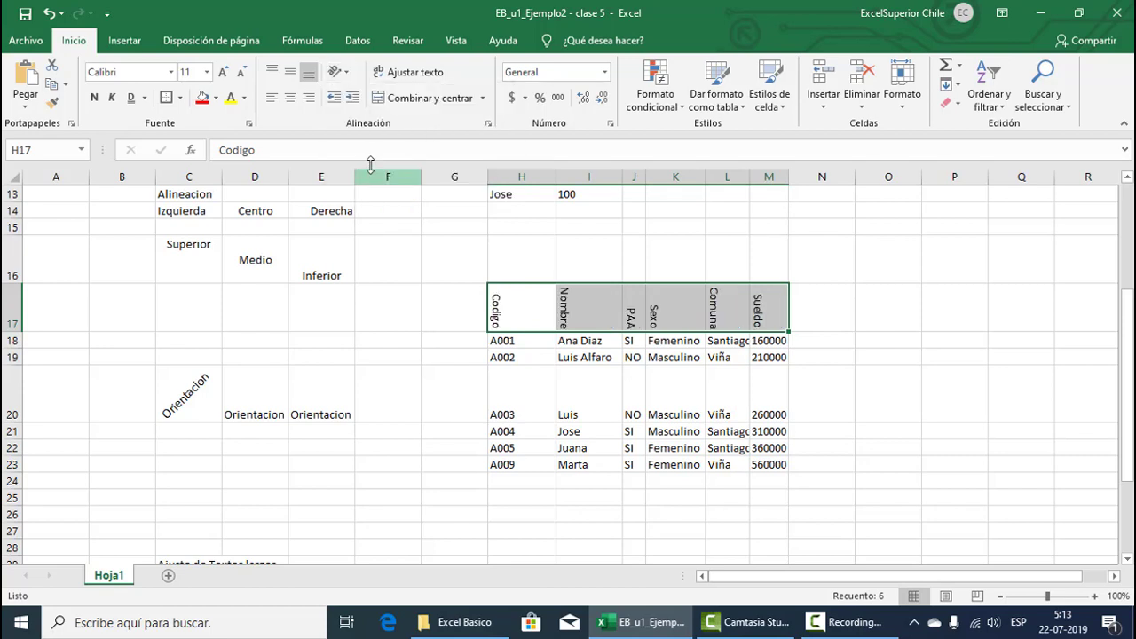
{"action": "left_click", "coordinate": [340, 72]}
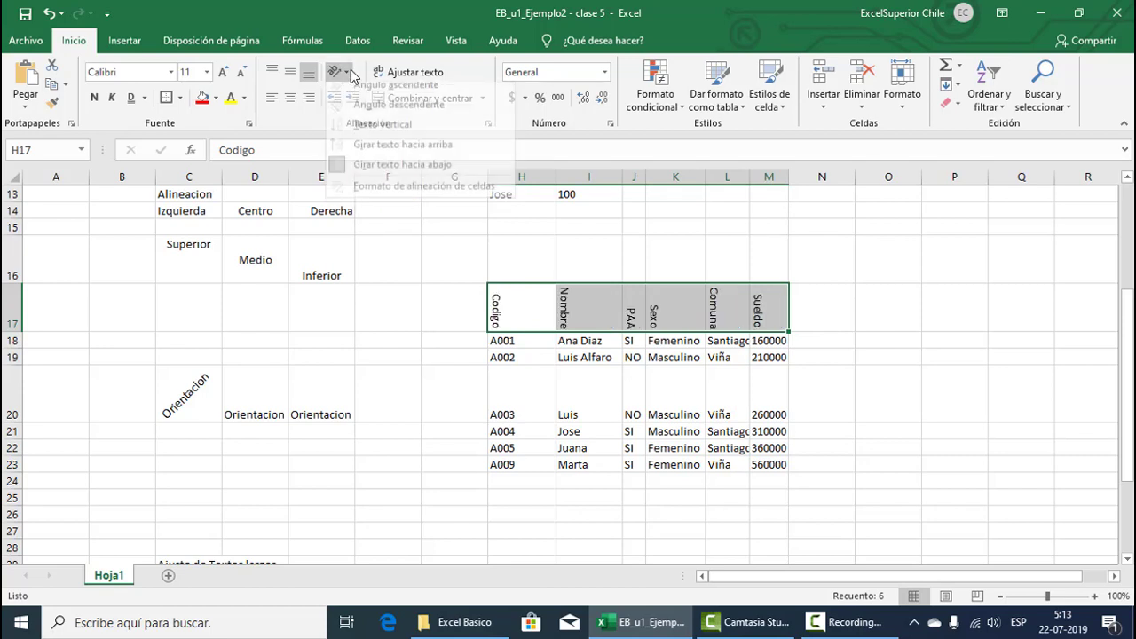
{"action": "left_click", "coordinate": [388, 196]}
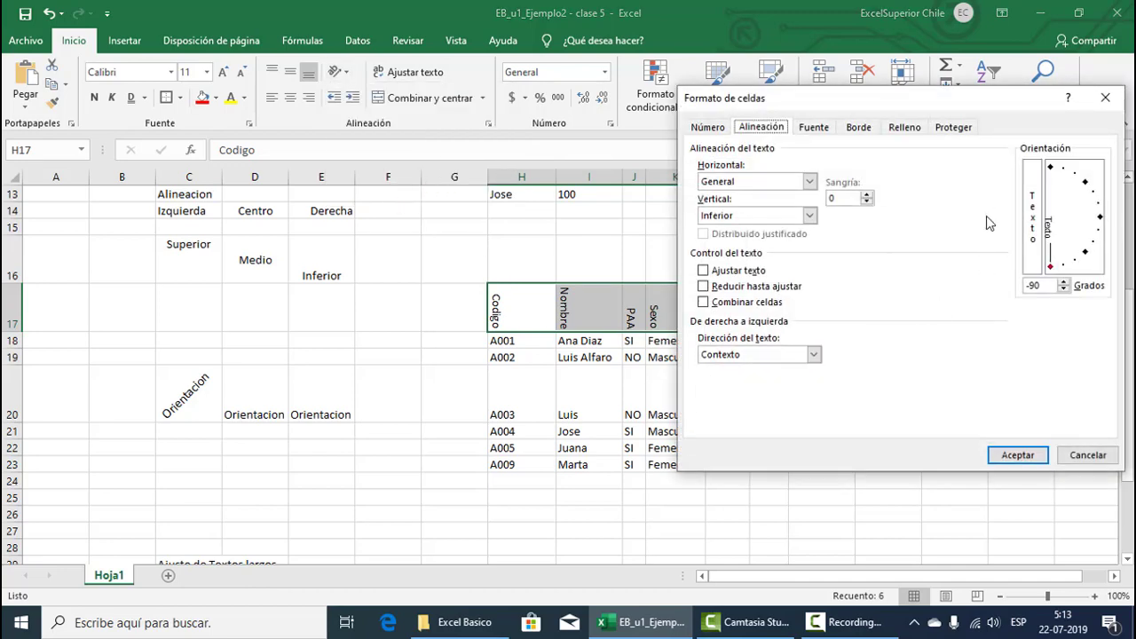
{"action": "left_click_drag", "start_coordinate": [1056, 264], "coordinate": [1097, 251]}
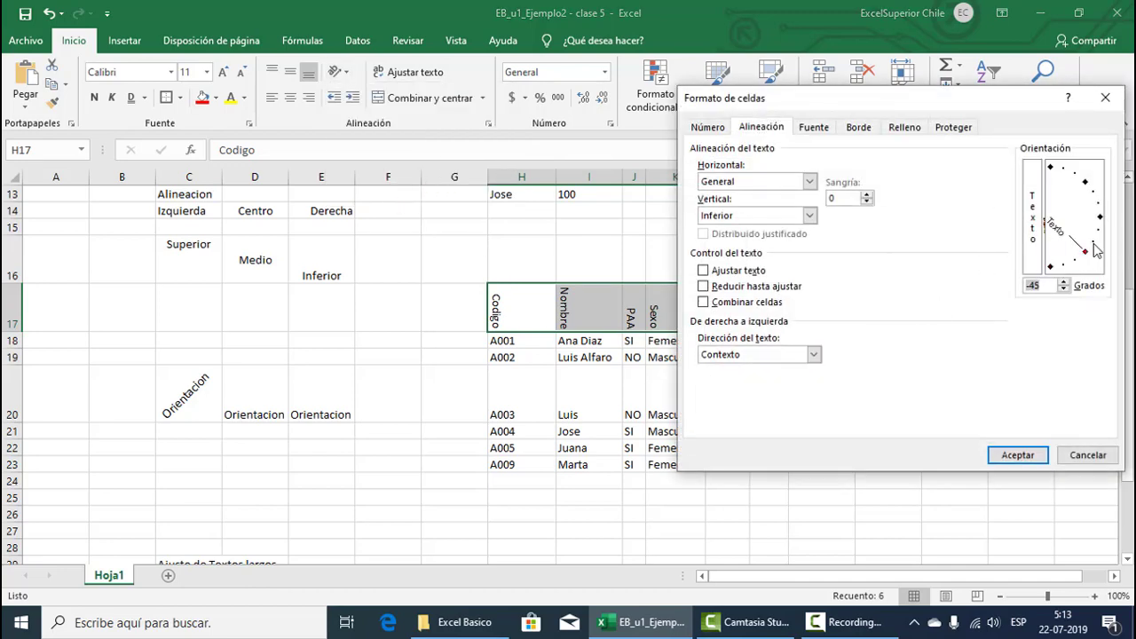
{"action": "left_click", "coordinate": [1018, 454]}
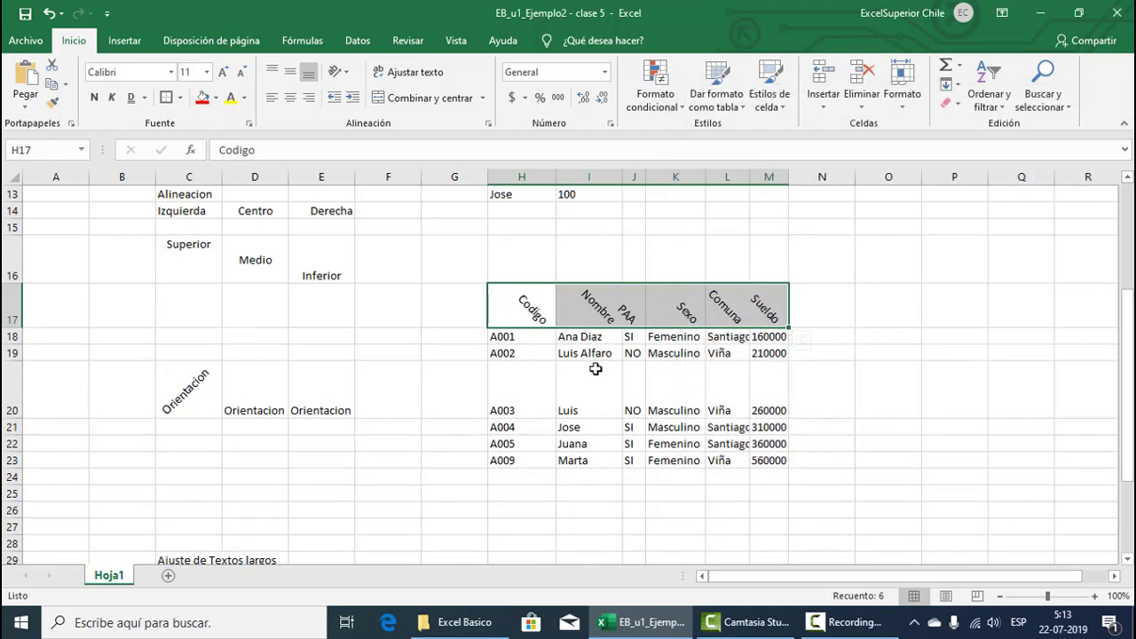
Step: Return the headers H17:M17 to the Ángulo ascendente orientation
{"action": "left_click", "coordinate": [339, 71]}
{"action": "left_click", "coordinate": [382, 92]}
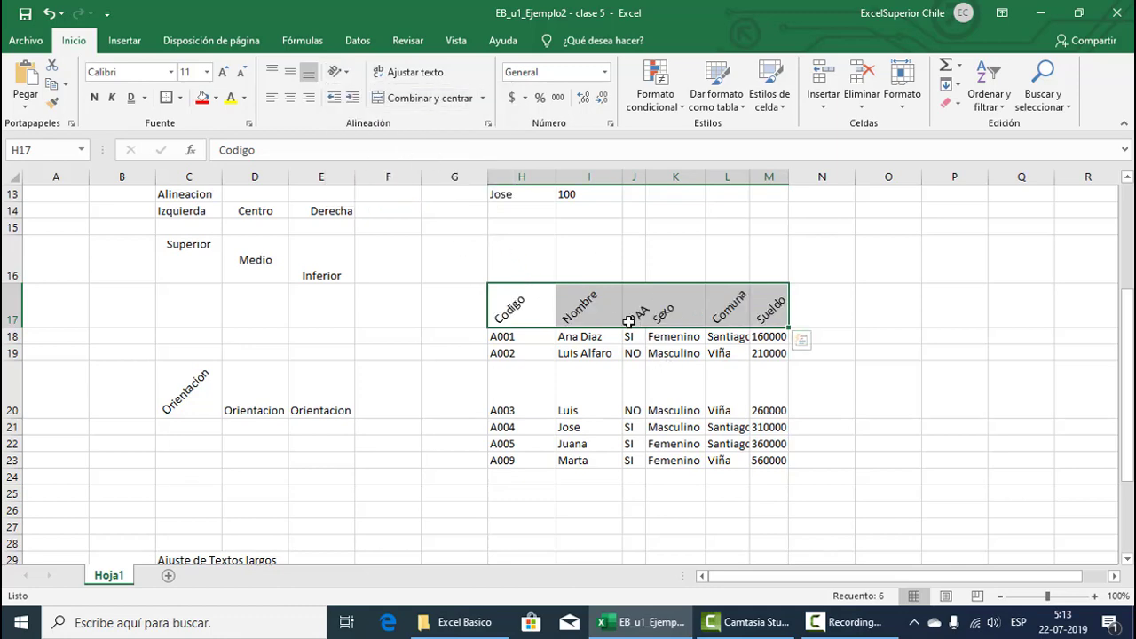
Step: Try the Texto vertical orientation on the word Orientacion in cell E20
{"action": "scroll", "coordinate": [624, 319], "scroll_direction": "down", "scroll_amount": 1}
{"action": "scroll", "coordinate": [625, 320], "scroll_direction": "up", "scroll_amount": 1}
{"action": "left_click", "coordinate": [345, 388]}
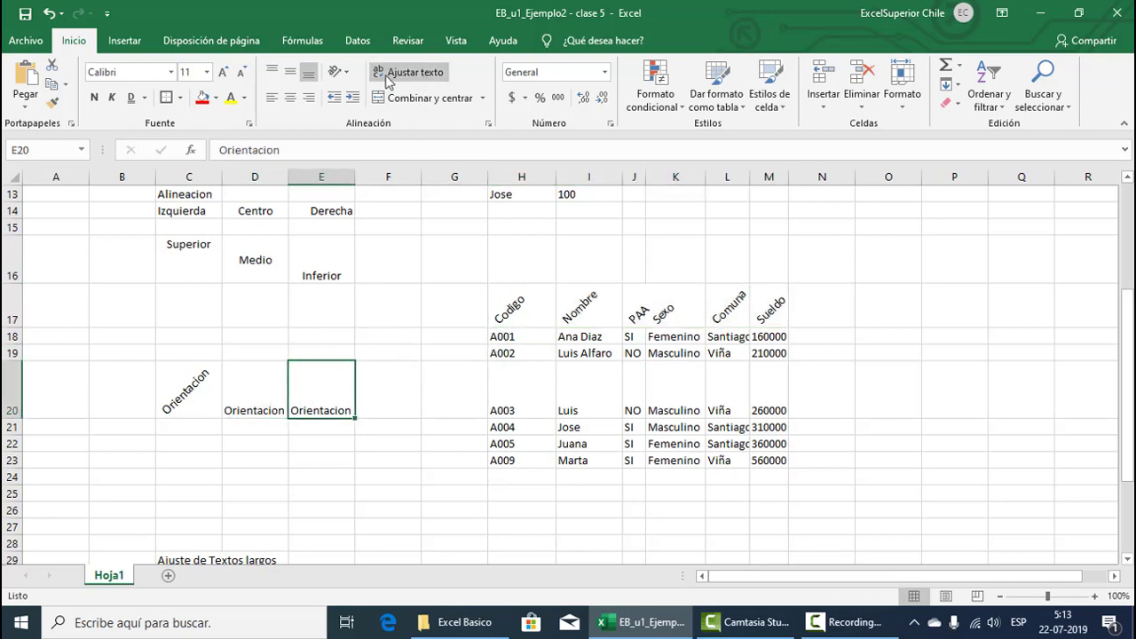
{"action": "left_click", "coordinate": [337, 71]}
{"action": "left_click", "coordinate": [372, 133]}
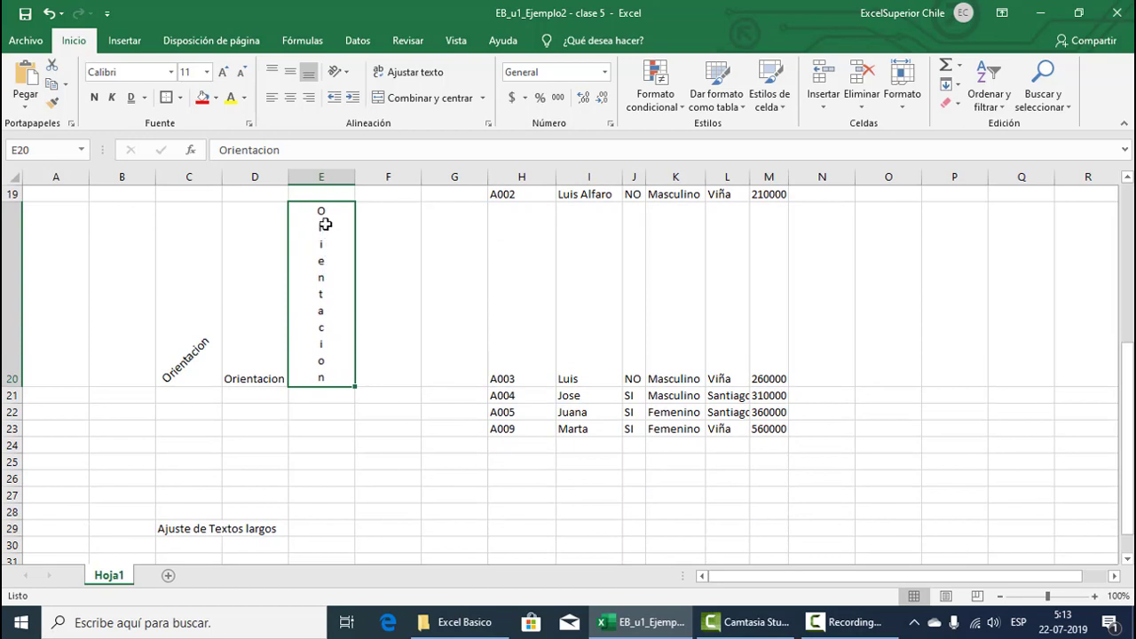
Step: Set the text orientation of cell E20 to Ángulo ascendente
{"action": "left_click", "coordinate": [339, 71]}
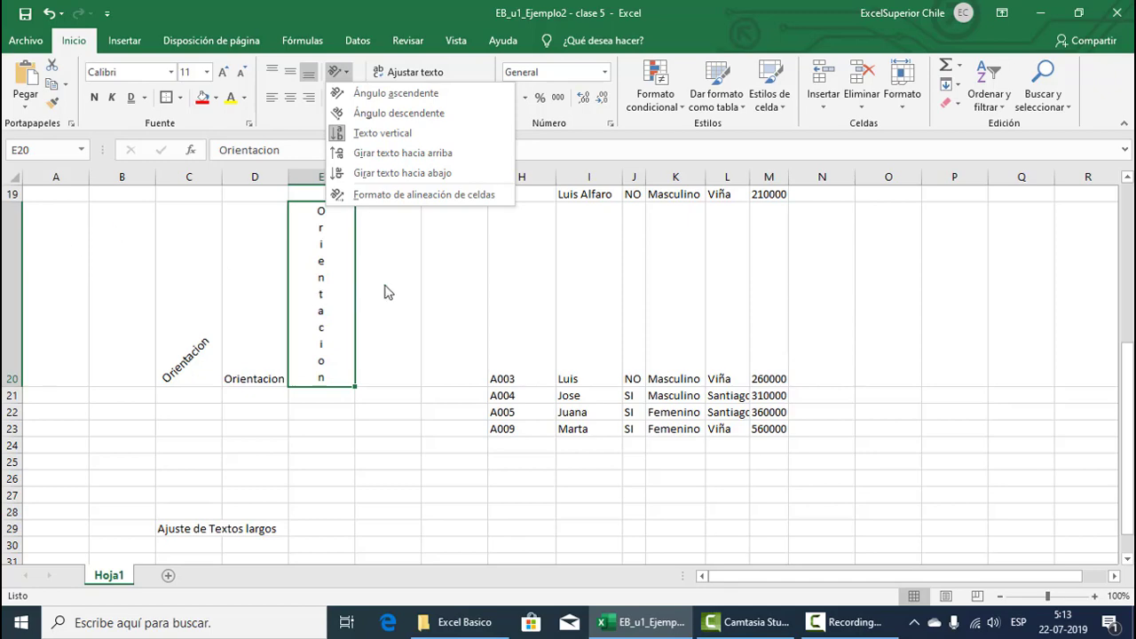
{"action": "scroll", "coordinate": [387, 293], "scroll_direction": "down", "scroll_amount": 4}
{"action": "scroll", "coordinate": [381, 286], "scroll_direction": "up", "scroll_amount": 4}
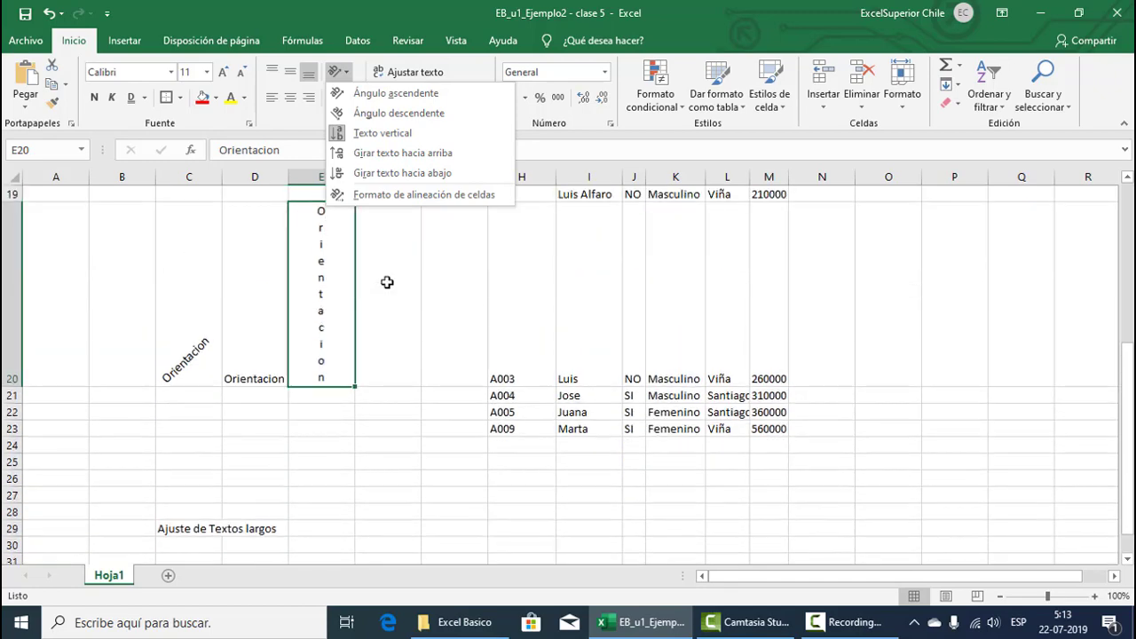
{"action": "left_click", "coordinate": [390, 93]}
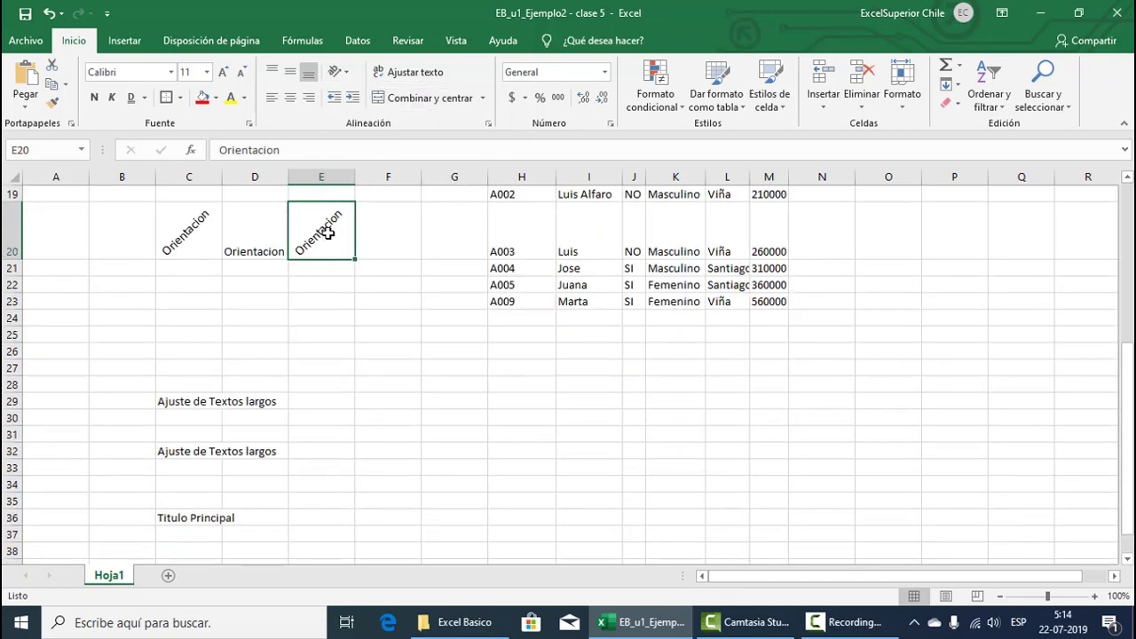
{"action": "scroll", "coordinate": [367, 304], "scroll_direction": "up", "scroll_amount": 2}
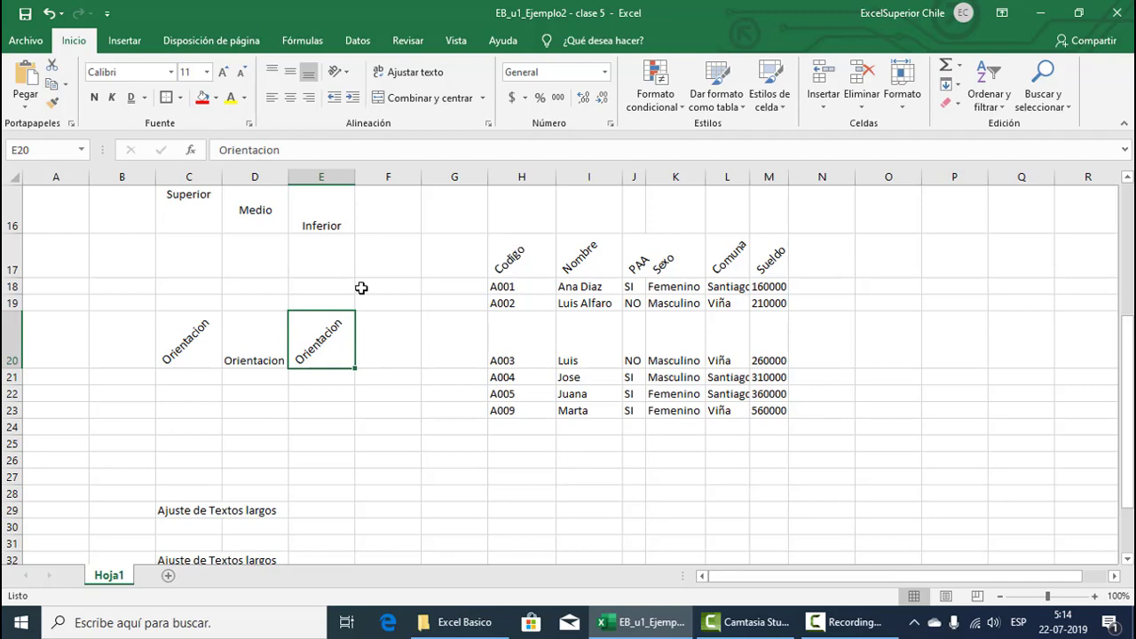
Step: Enter the long sample text "nm bmn b,mb m,b , b,b ,b,nb" in C28 and delete it again
{"action": "scroll", "coordinate": [361, 287], "scroll_direction": "down", "scroll_amount": 2}
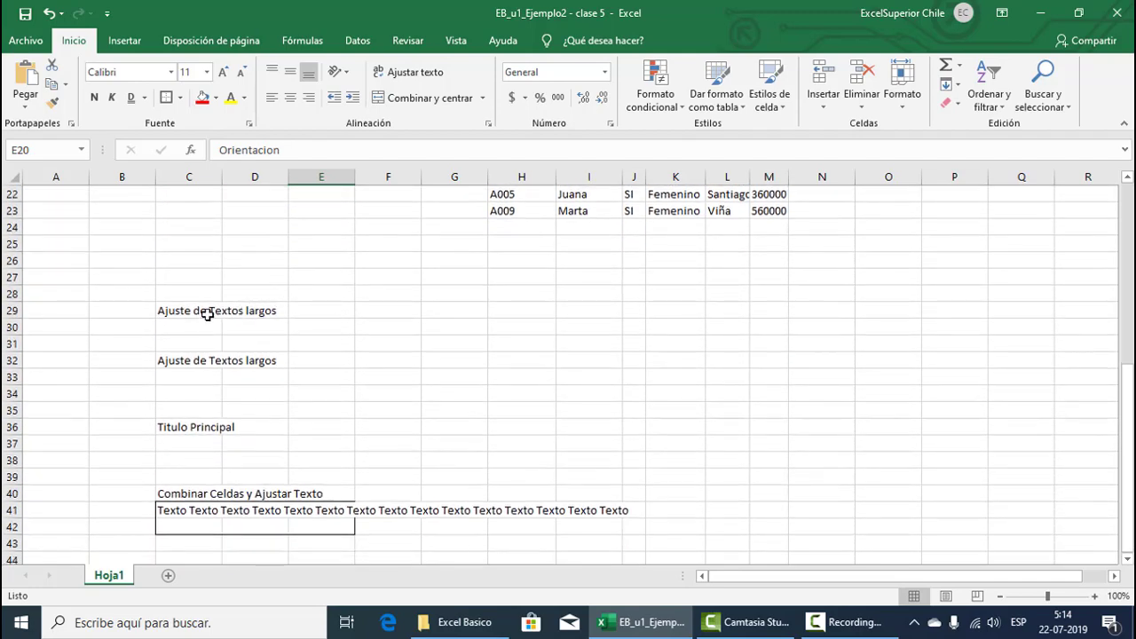
{"action": "left_click", "coordinate": [181, 311]}
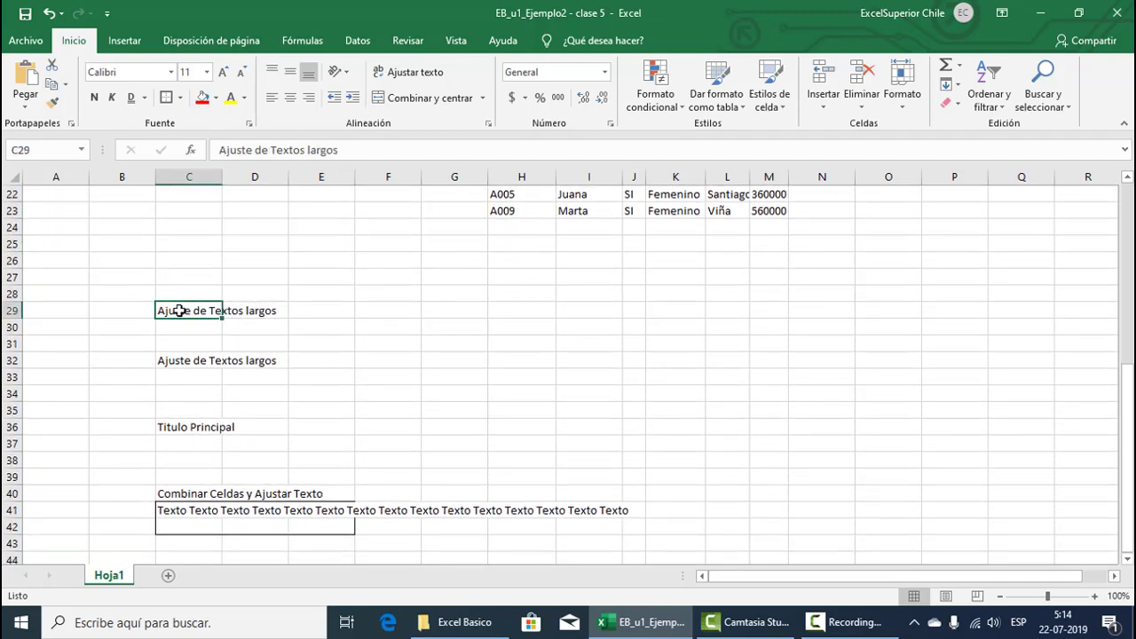
{"action": "left_click", "coordinate": [184, 280]}
{"action": "left_click", "coordinate": [171, 312]}
{"action": "left_click", "coordinate": [190, 293]}
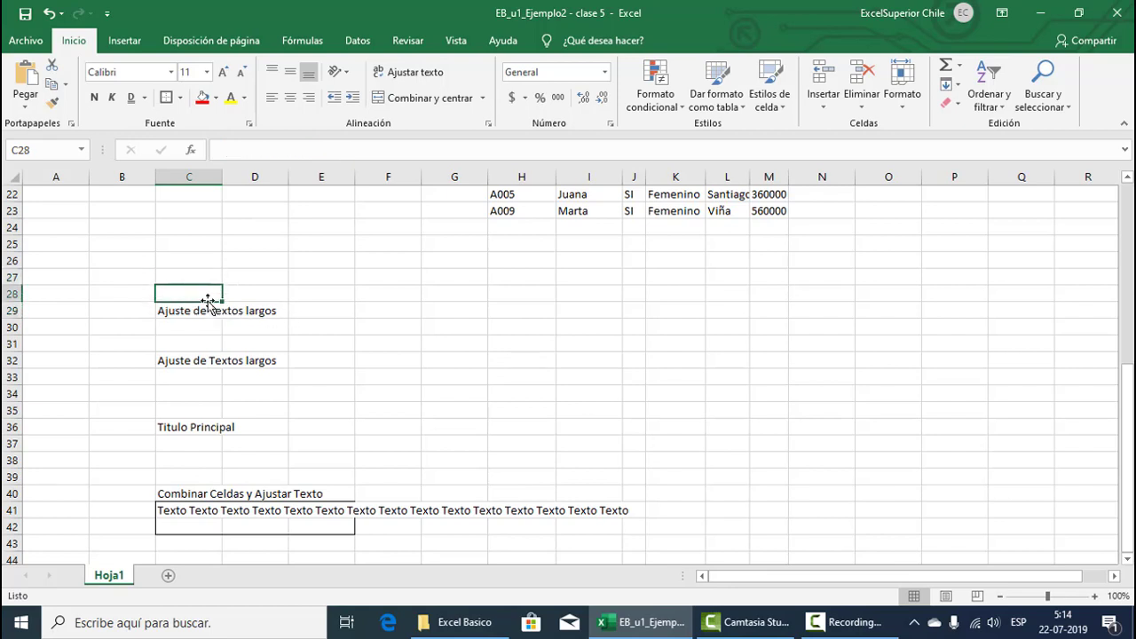
{"action": "type", "text": "nm bmn b,mb m,b , b,b ,b,nb"}
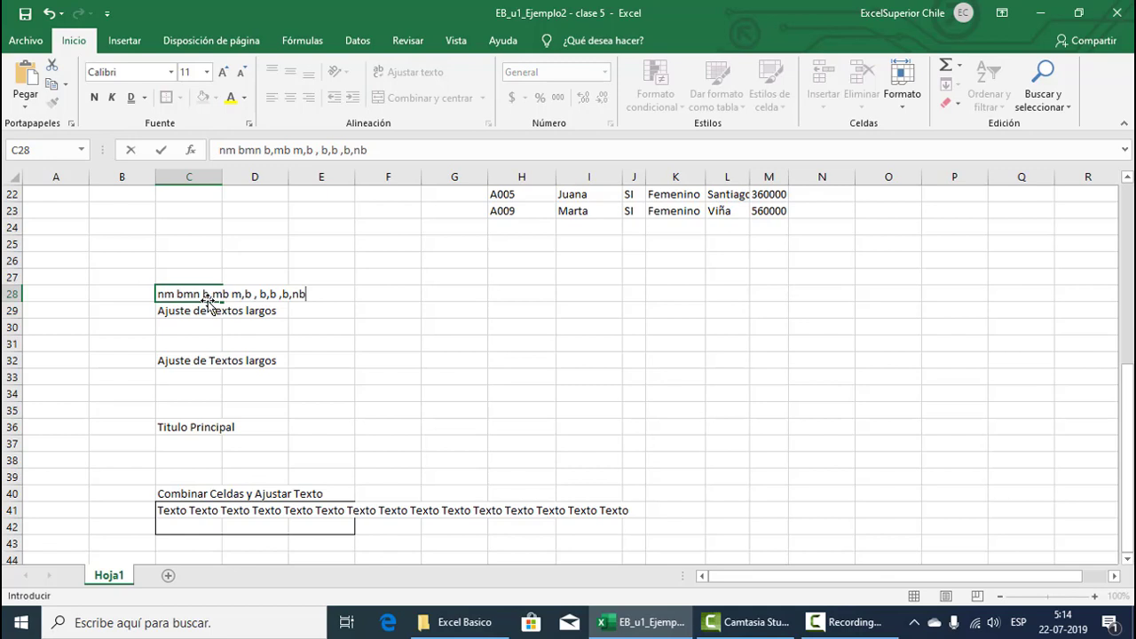
{"action": "key", "text": "Return"}
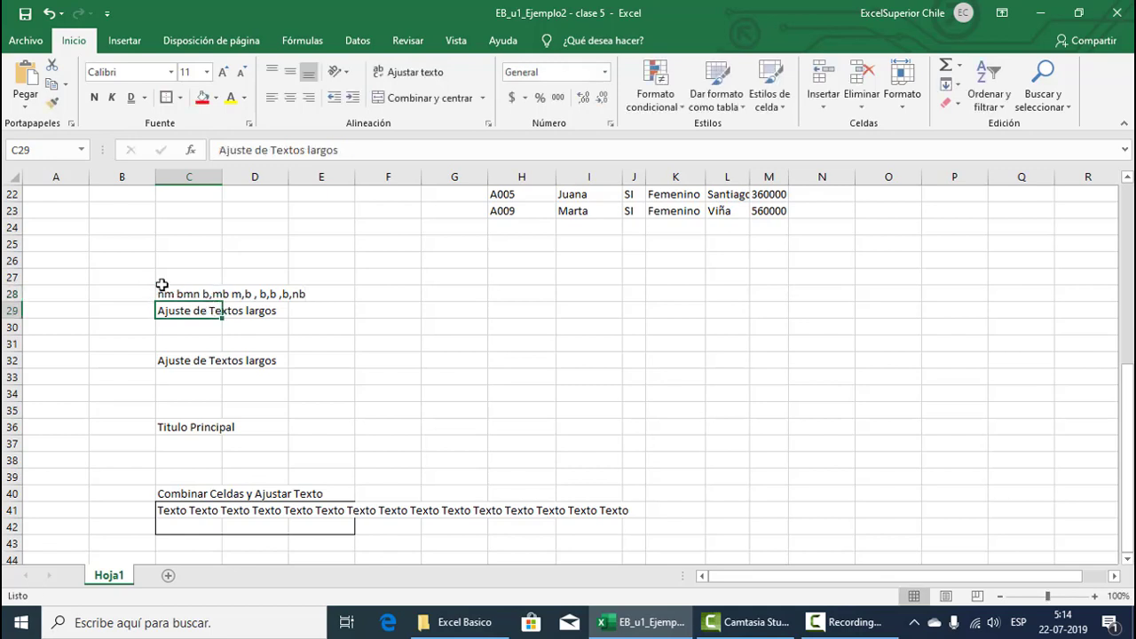
{"action": "left_click", "coordinate": [213, 297]}
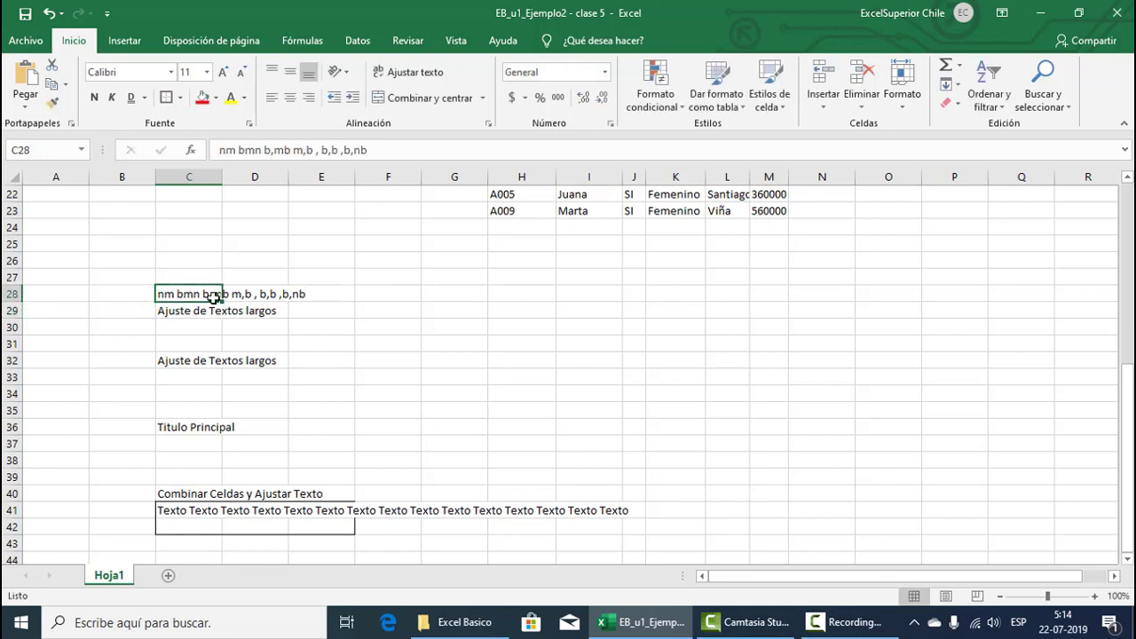
{"action": "key", "text": "Delete"}
Step: Wrap the long text in cell C29 with Ajustar texto and centre it horizontally
{"action": "left_click", "coordinate": [213, 310]}
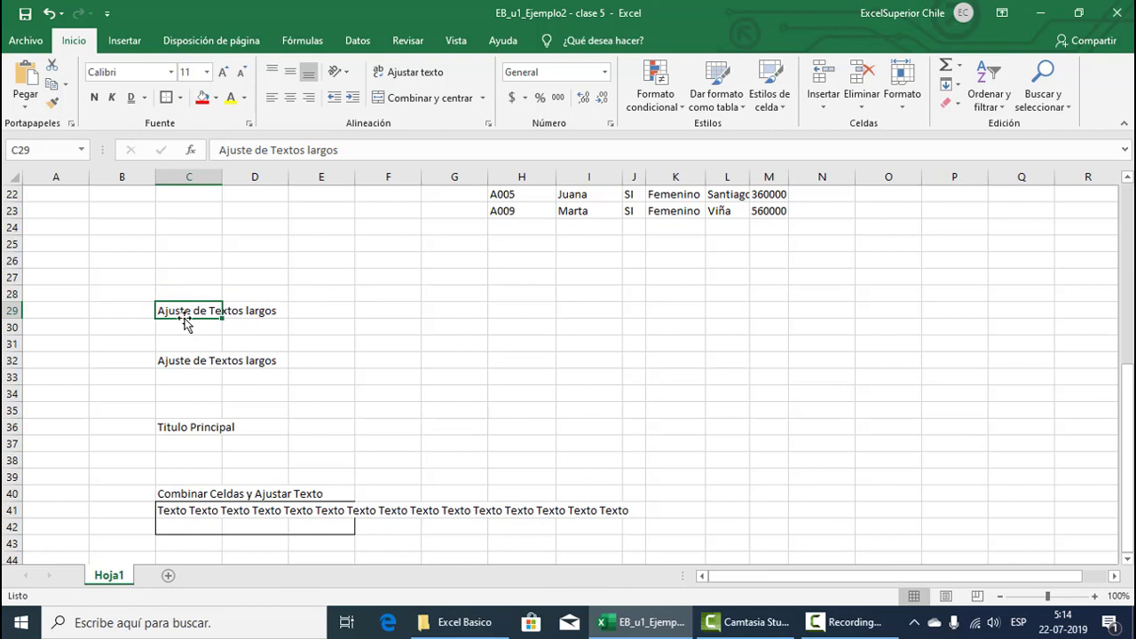
{"action": "left_click", "coordinate": [415, 74]}
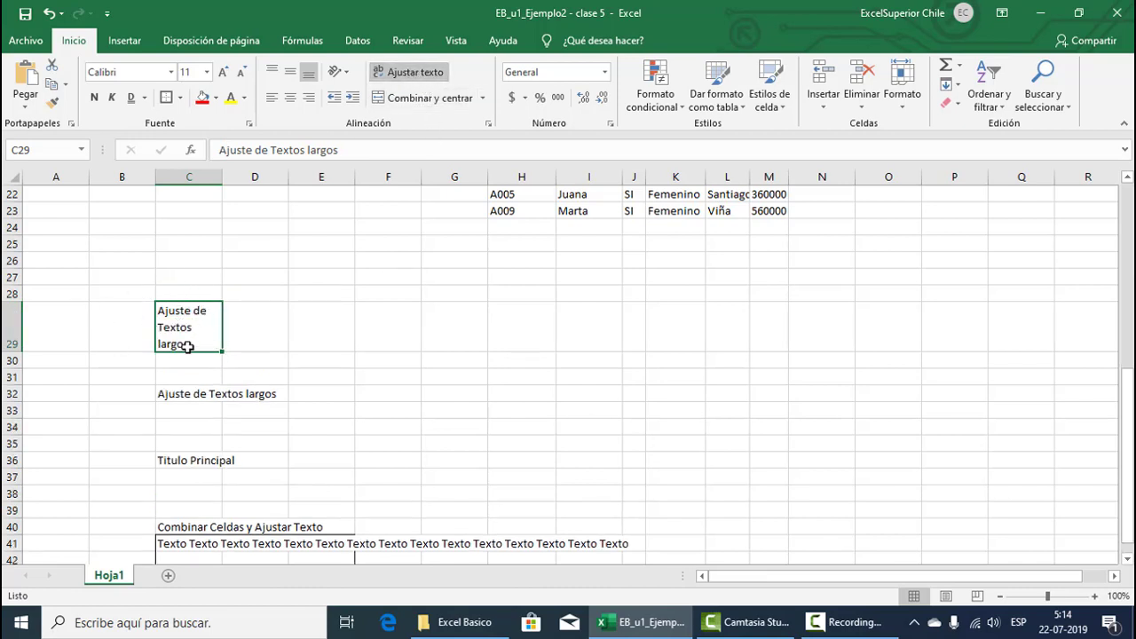
{"action": "left_click", "coordinate": [290, 97]}
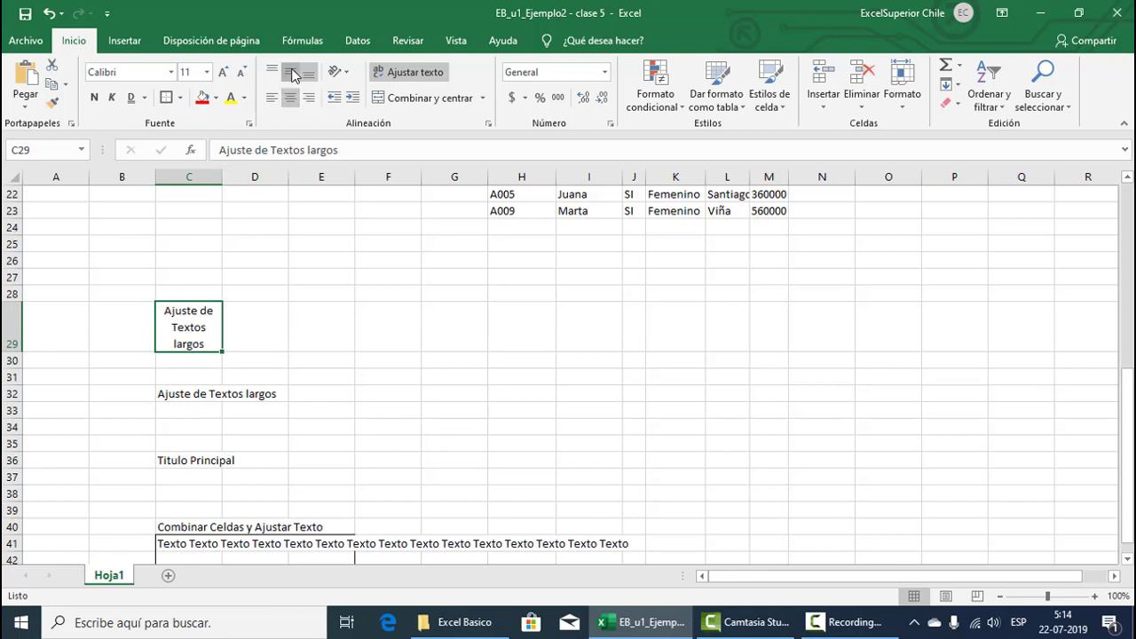
Step: Wrap the long text in cell C32 and centre it horizontally and vertically
{"action": "left_click", "coordinate": [190, 395]}
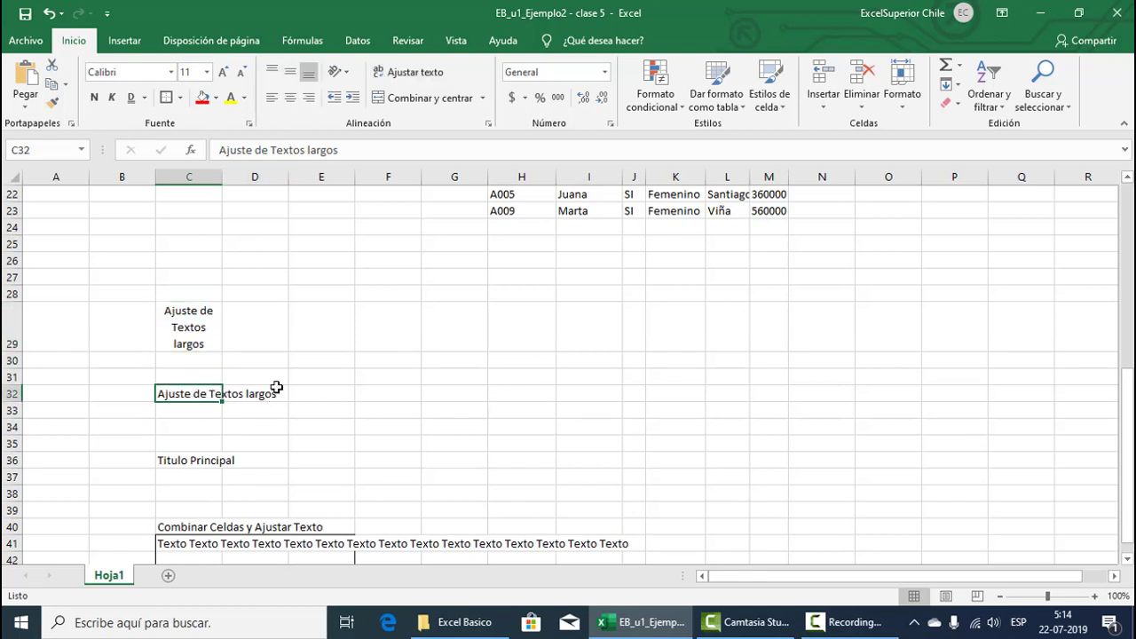
{"action": "left_click", "coordinate": [434, 73]}
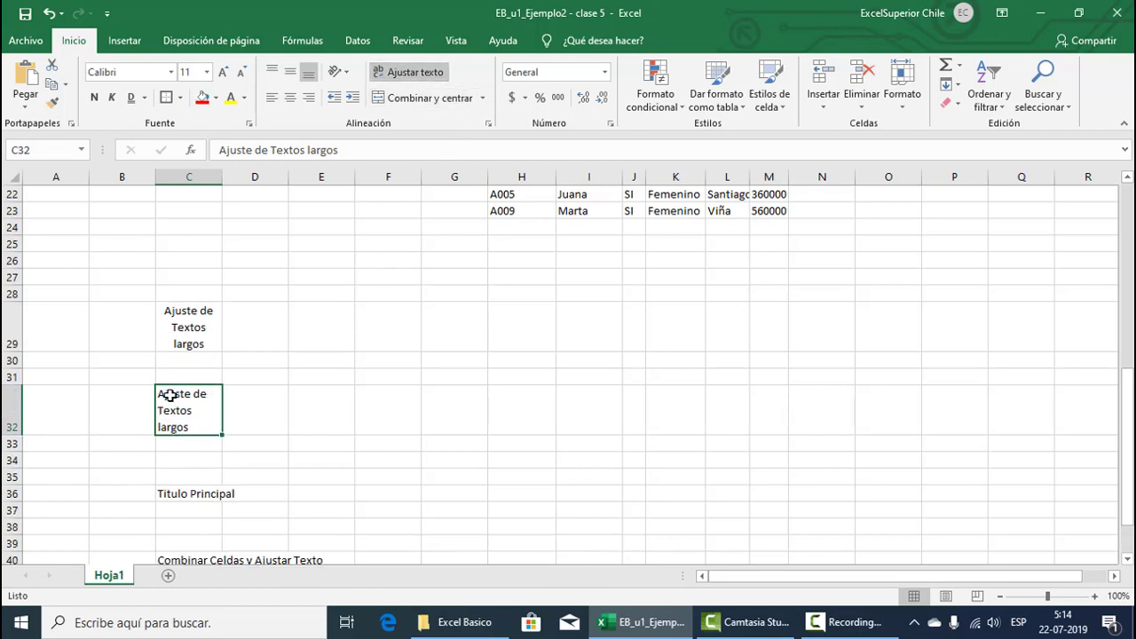
{"action": "left_click", "coordinate": [290, 97]}
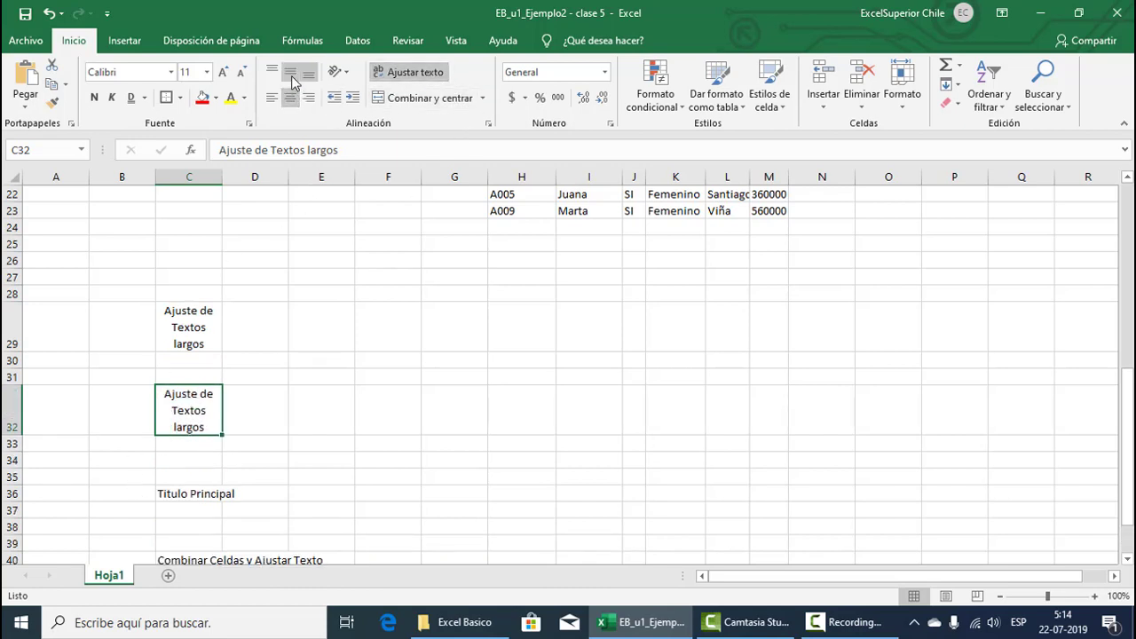
{"action": "left_click", "coordinate": [290, 71]}
Step: Merge and centre the Titulo Principal heading across C36:N36 with Combinar y centrar
{"action": "scroll", "coordinate": [202, 408], "scroll_direction": "down", "scroll_amount": 2}
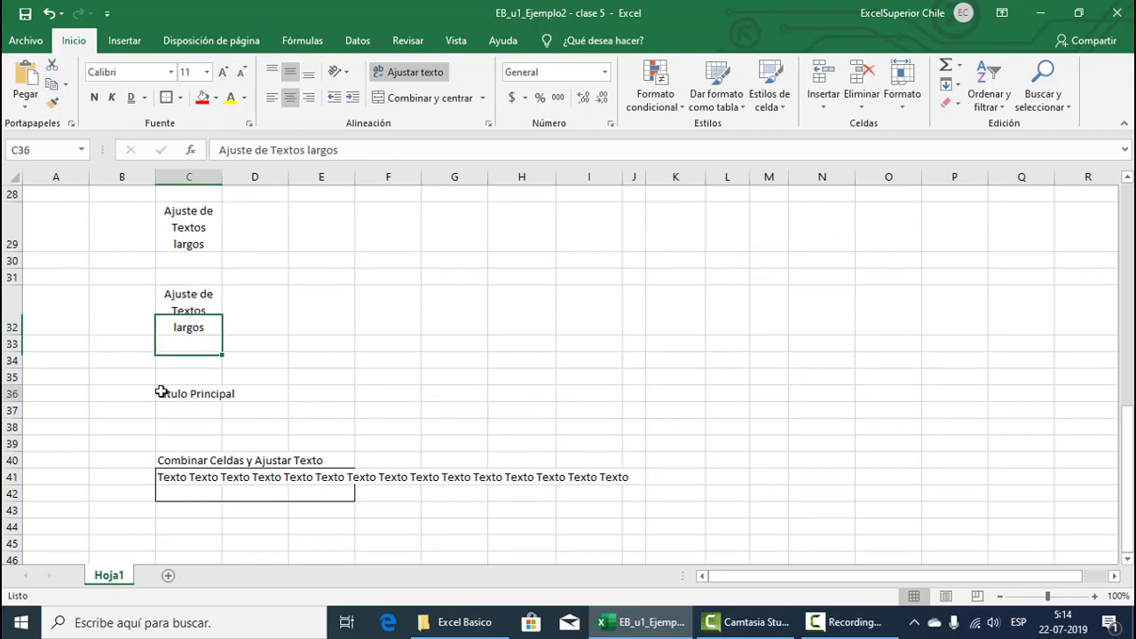
{"action": "left_click", "coordinate": [185, 391]}
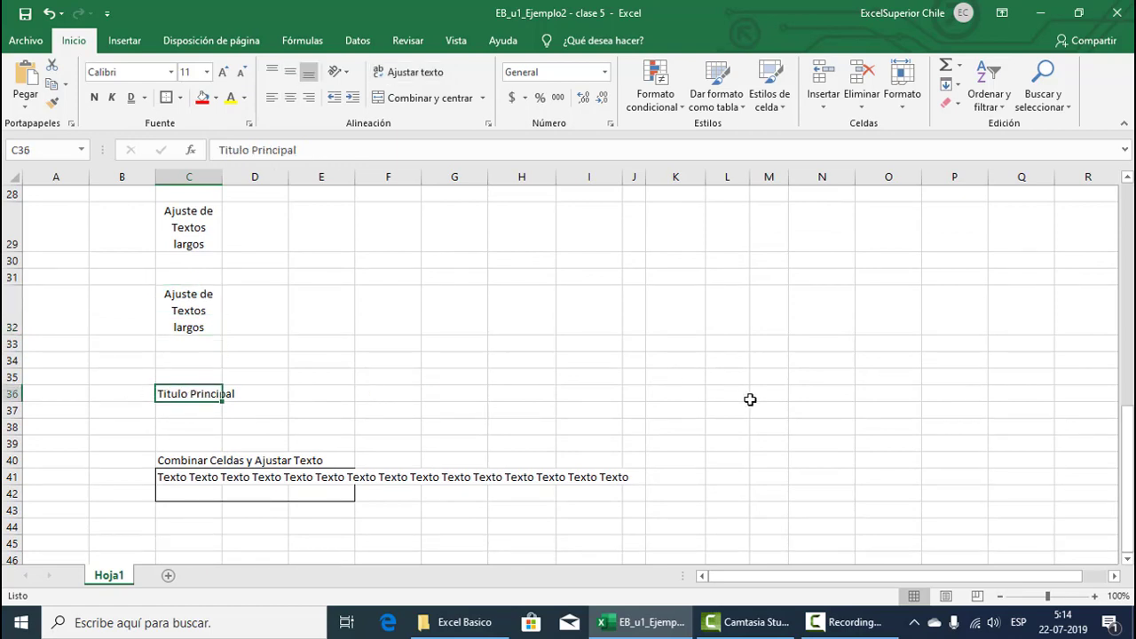
{"action": "left_click_drag", "start_coordinate": [189, 393], "coordinate": [809, 393]}
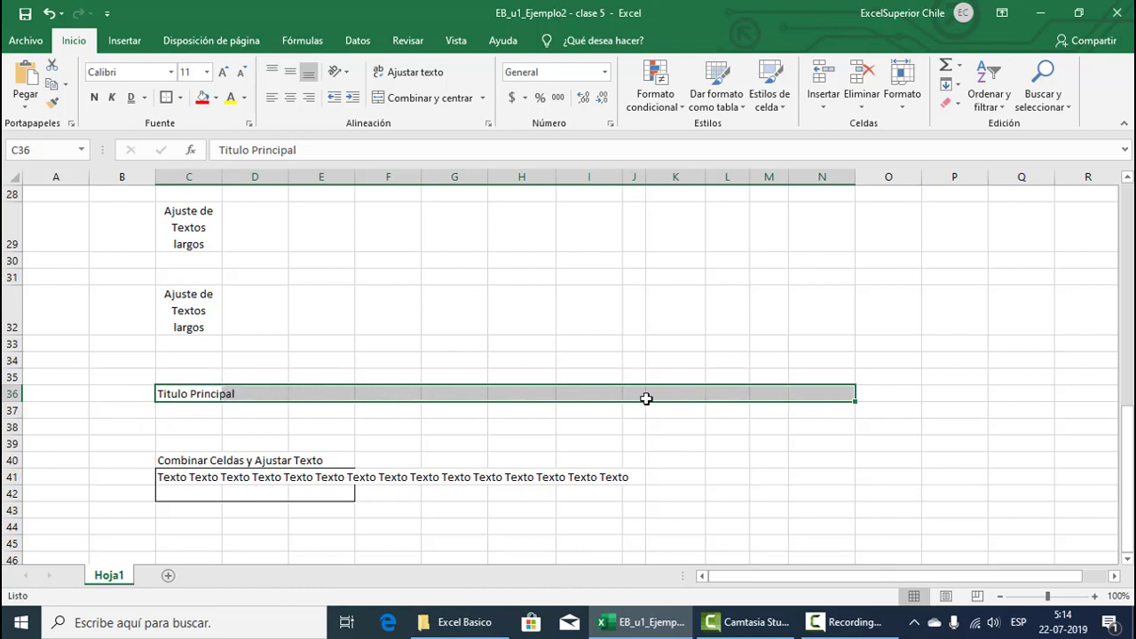
{"action": "left_click", "coordinate": [406, 100]}
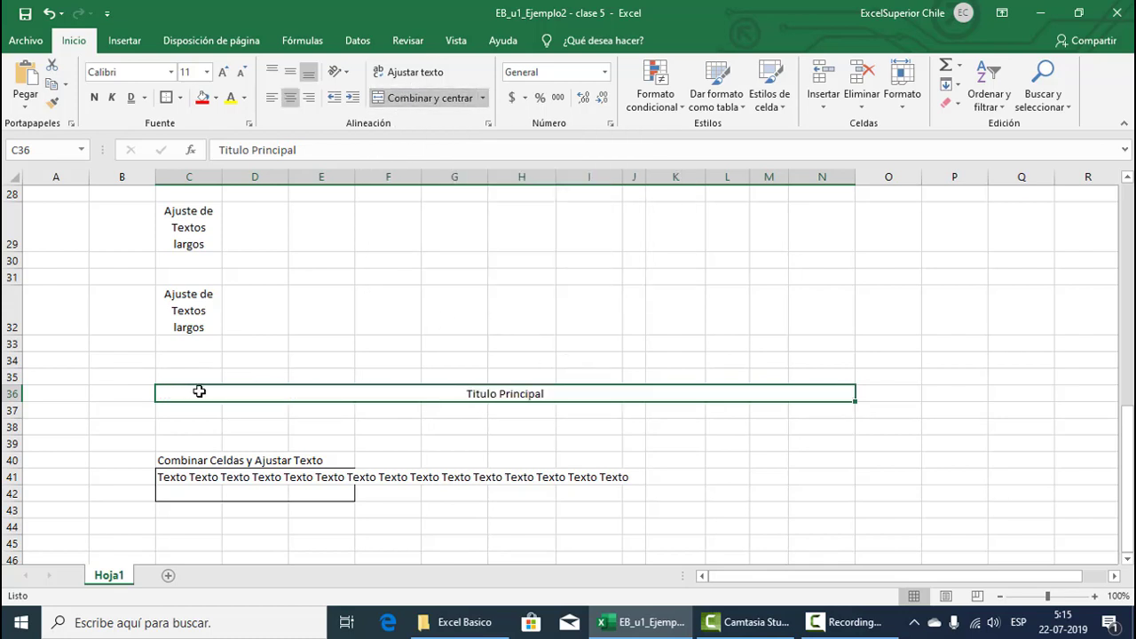
Step: Increase the font size of the merged Titulo Principal heading to 16
{"action": "left_click", "coordinate": [223, 71]}
{"action": "left_click", "coordinate": [223, 71]}
{"action": "left_click", "coordinate": [222, 71]}
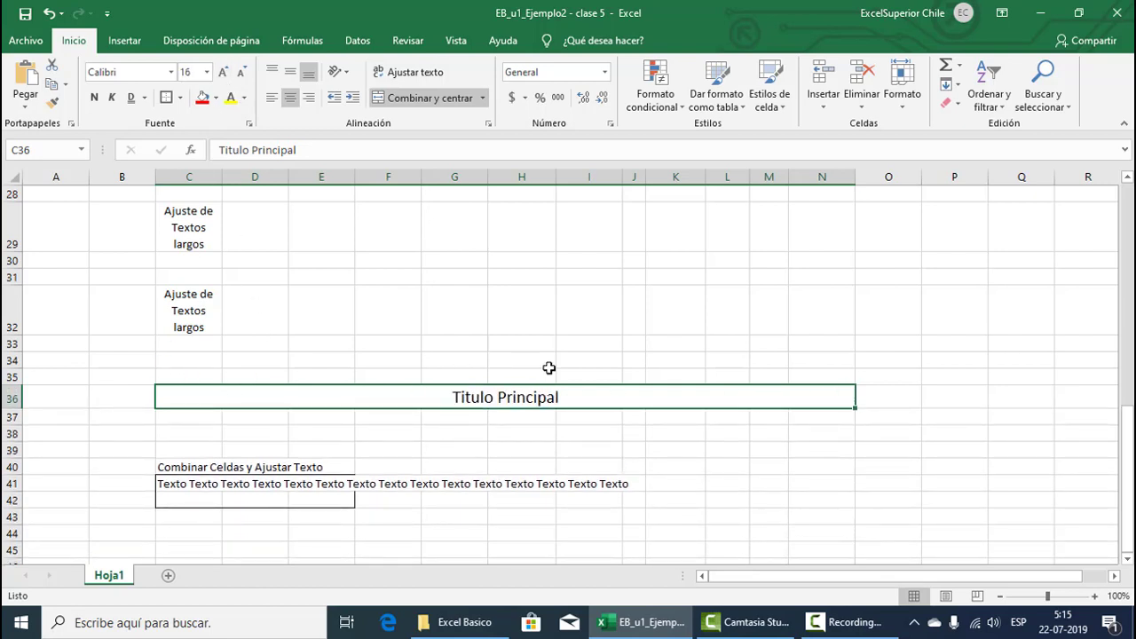
{"action": "left_click", "coordinate": [315, 343]}
{"action": "left_click", "coordinate": [296, 376]}
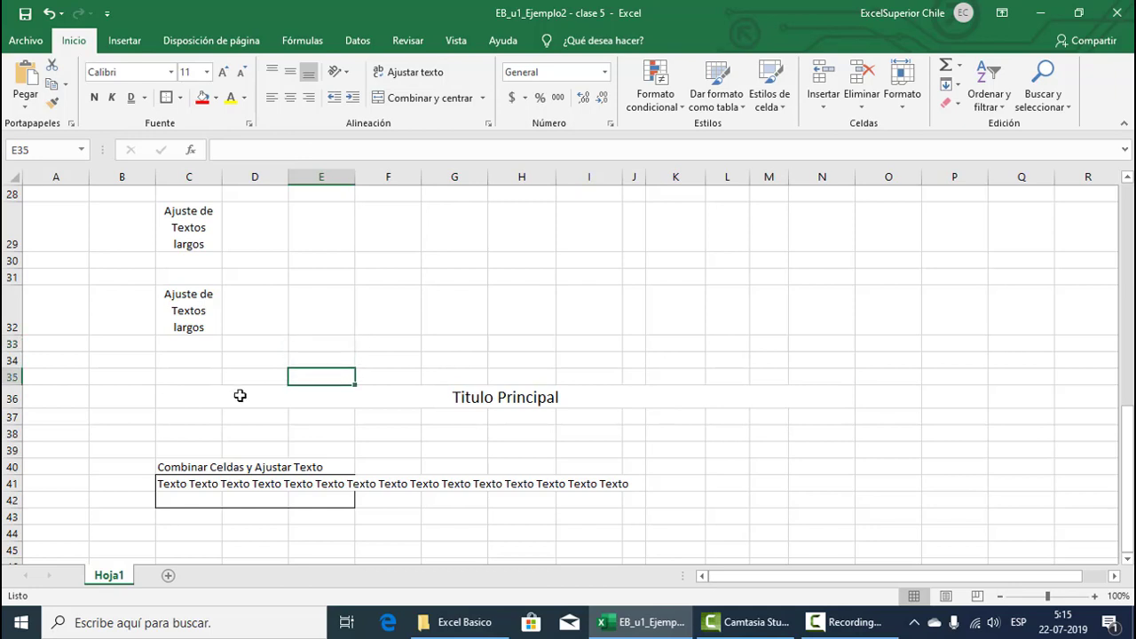
Step: Unmerge the Titulo Principal cells C36:N36 and check the individual cells along row 36
{"action": "left_click", "coordinate": [373, 398]}
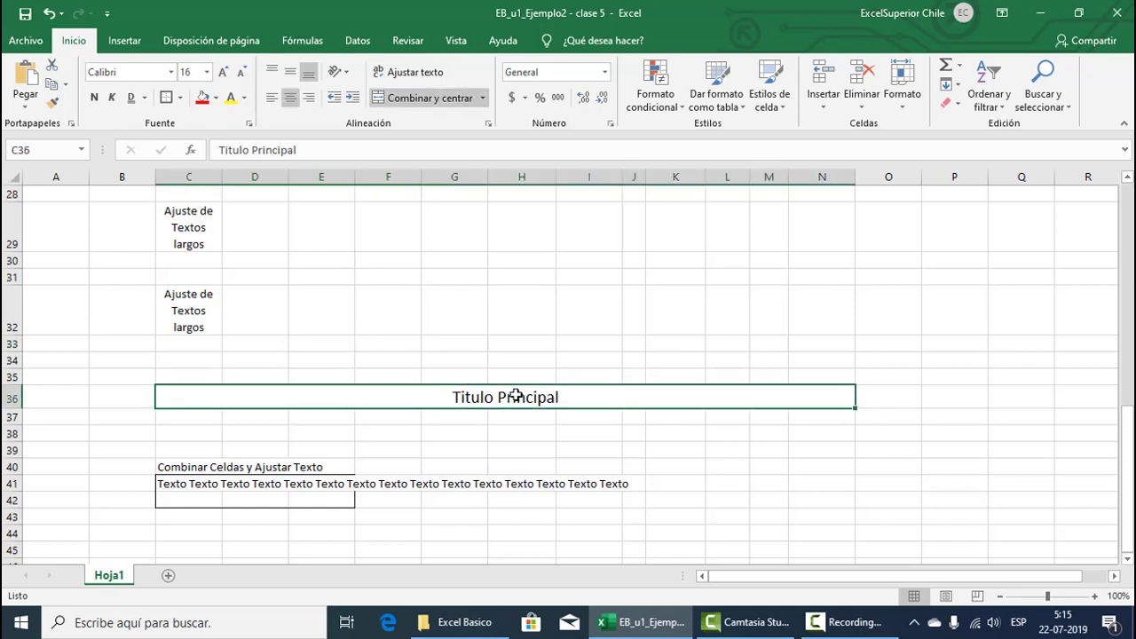
{"action": "left_click", "coordinate": [483, 98]}
{"action": "left_click", "coordinate": [483, 98]}
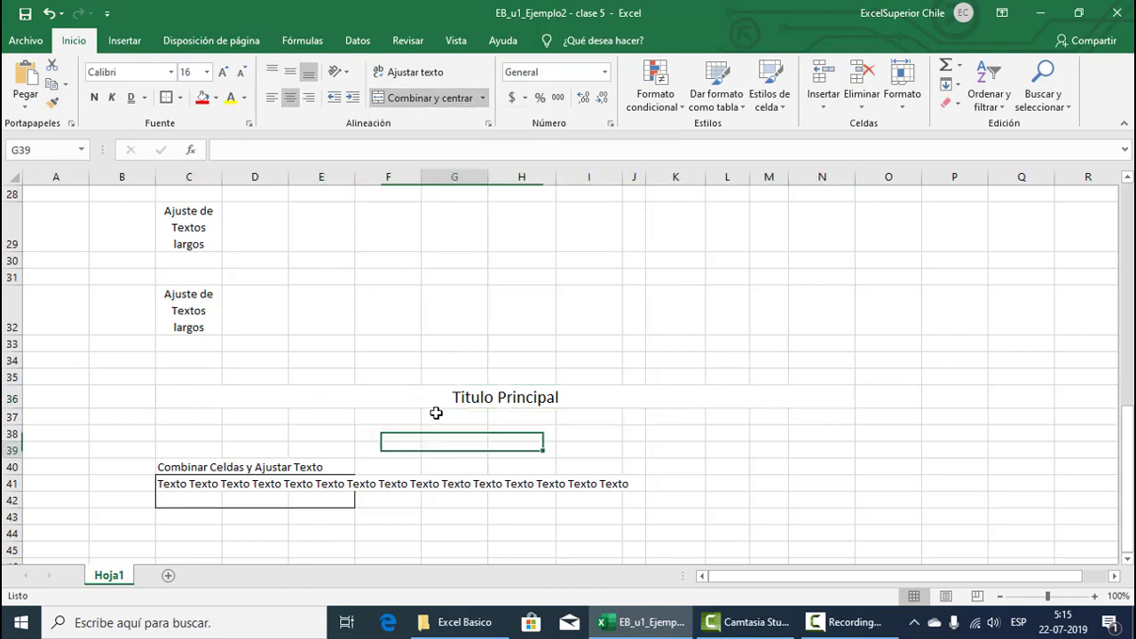
{"action": "left_click", "coordinate": [453, 96]}
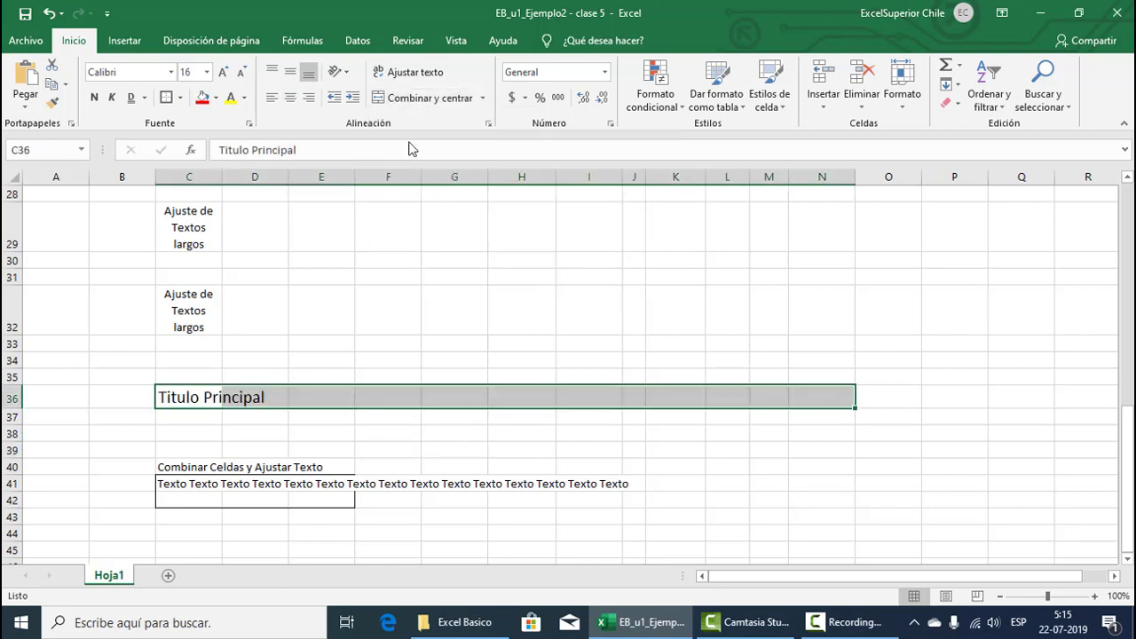
{"action": "left_click", "coordinate": [218, 397]}
{"action": "left_click", "coordinate": [362, 400]}
{"action": "left_click", "coordinate": [576, 400]}
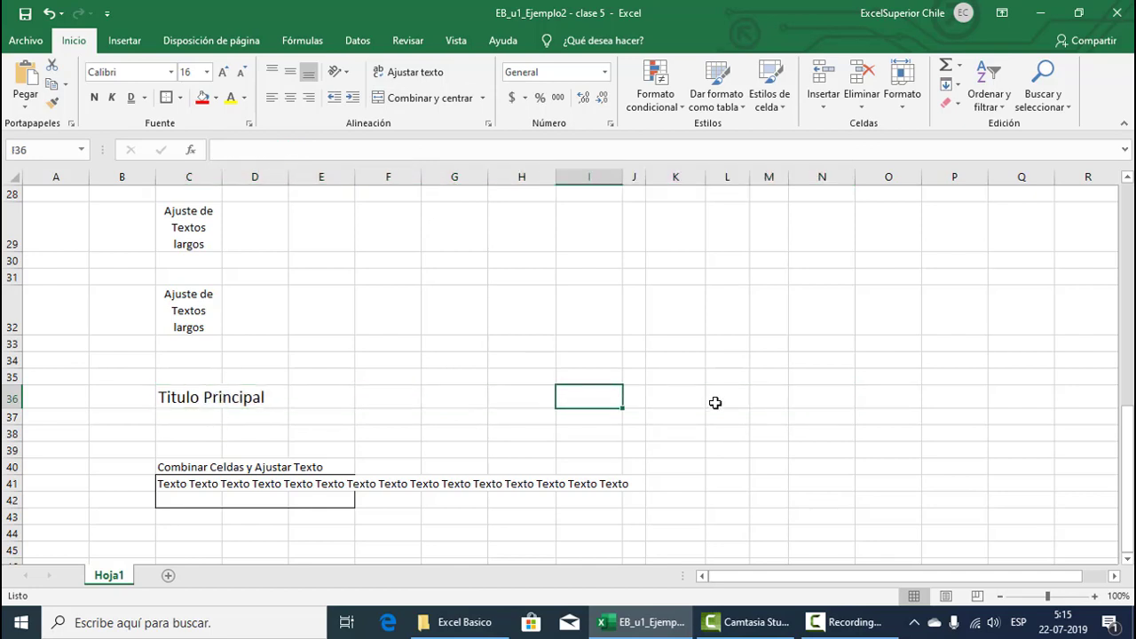
{"action": "left_click", "coordinate": [715, 400]}
{"action": "left_click", "coordinate": [804, 405]}
Step: Try Combinar horizontalmente on the Titulo Principal range C36:N36
{"action": "left_click_drag", "start_coordinate": [178, 398], "coordinate": [821, 396]}
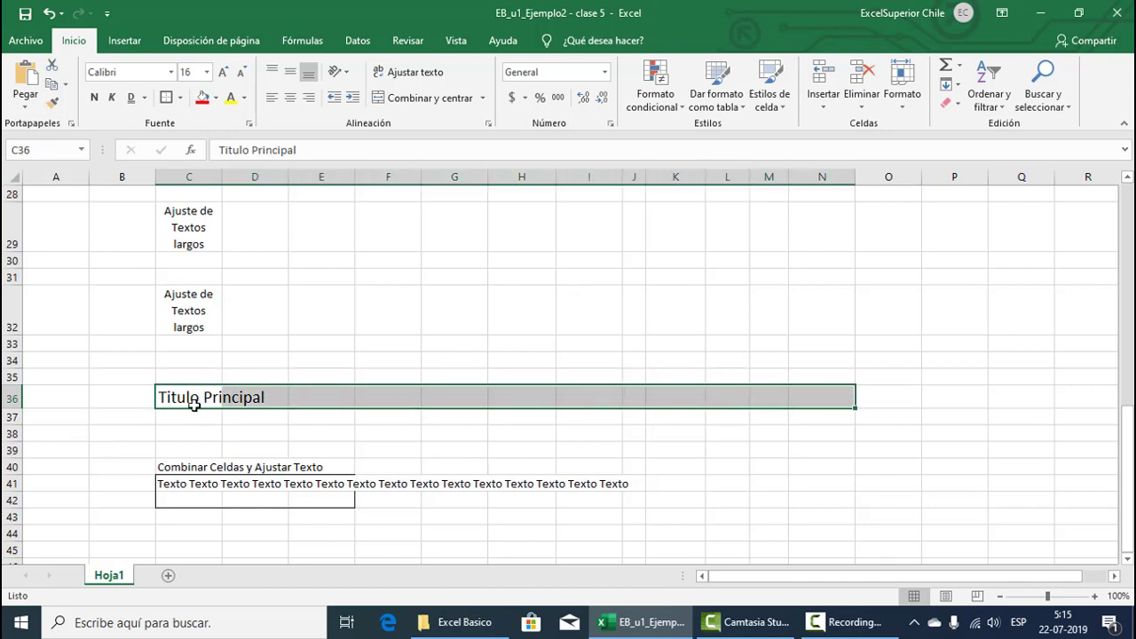
{"action": "left_click_drag", "start_coordinate": [194, 404], "coordinate": [806, 398]}
{"action": "left_click", "coordinate": [482, 98]}
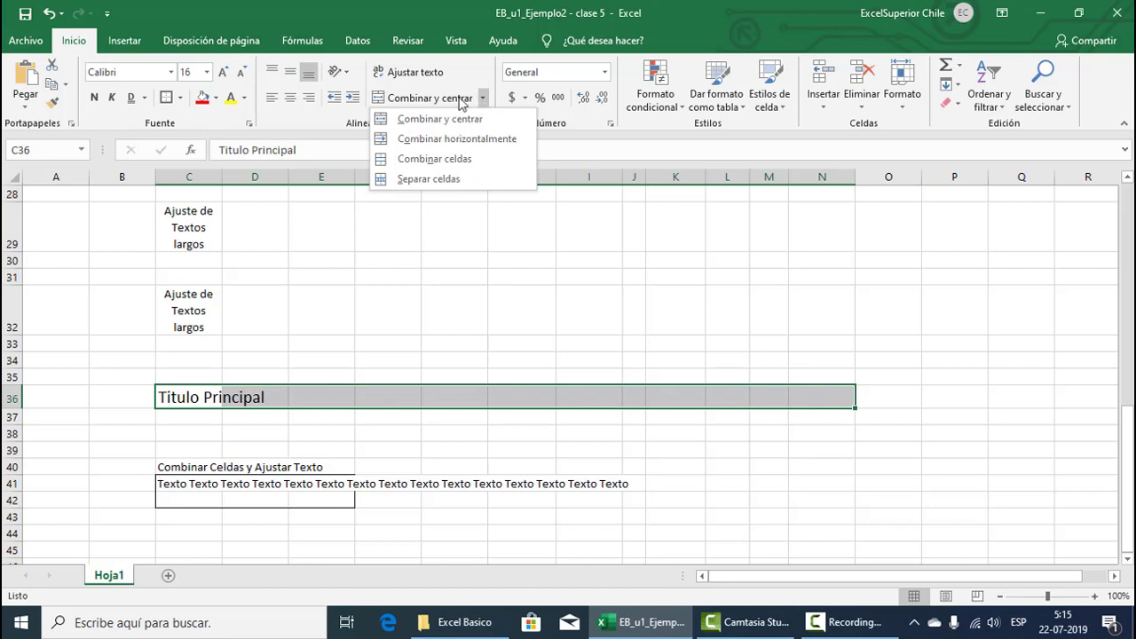
{"action": "left_click", "coordinate": [451, 145]}
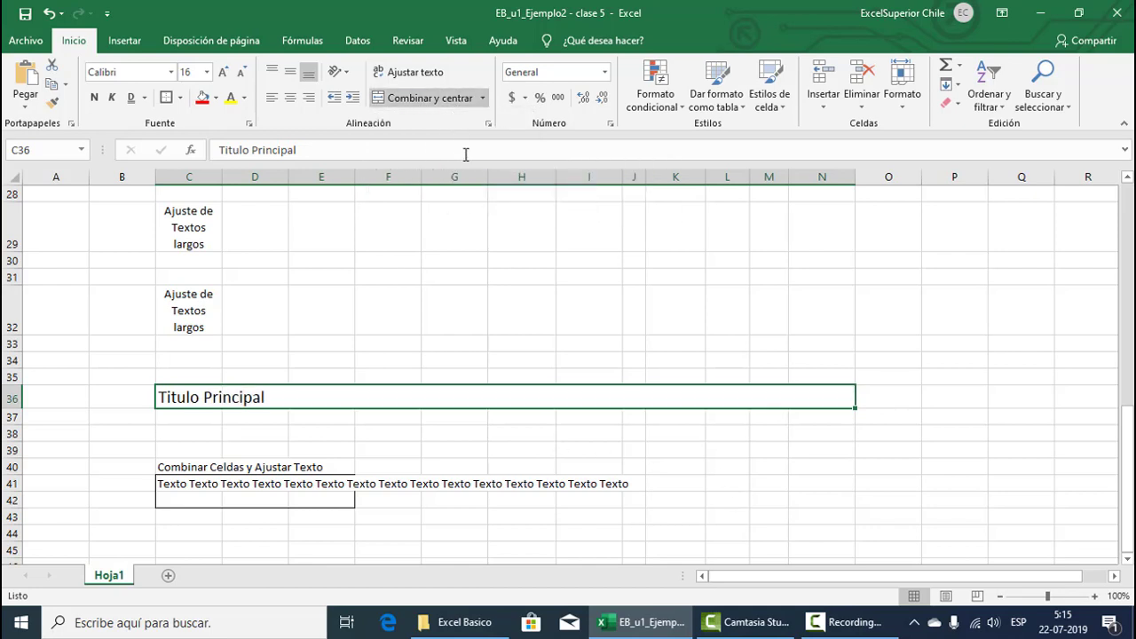
Step: Return C36:N36 to a merged, centred heading with Combinar y centrar and try Combinar celdas on it
{"action": "left_click", "coordinate": [481, 98]}
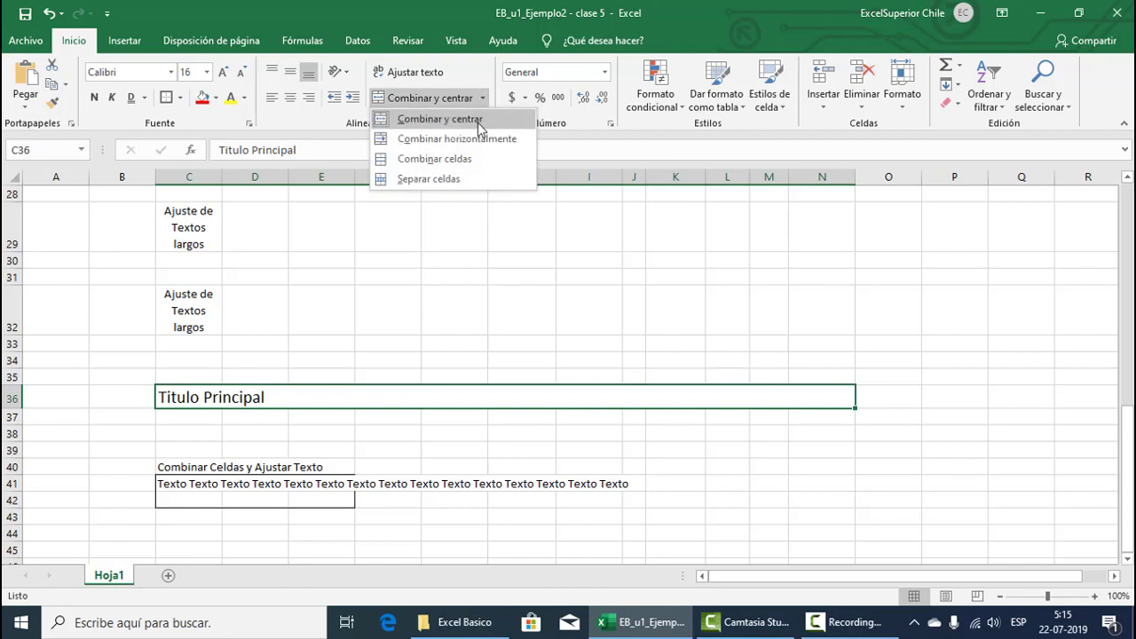
{"action": "left_click", "coordinate": [477, 122]}
{"action": "left_click", "coordinate": [482, 99]}
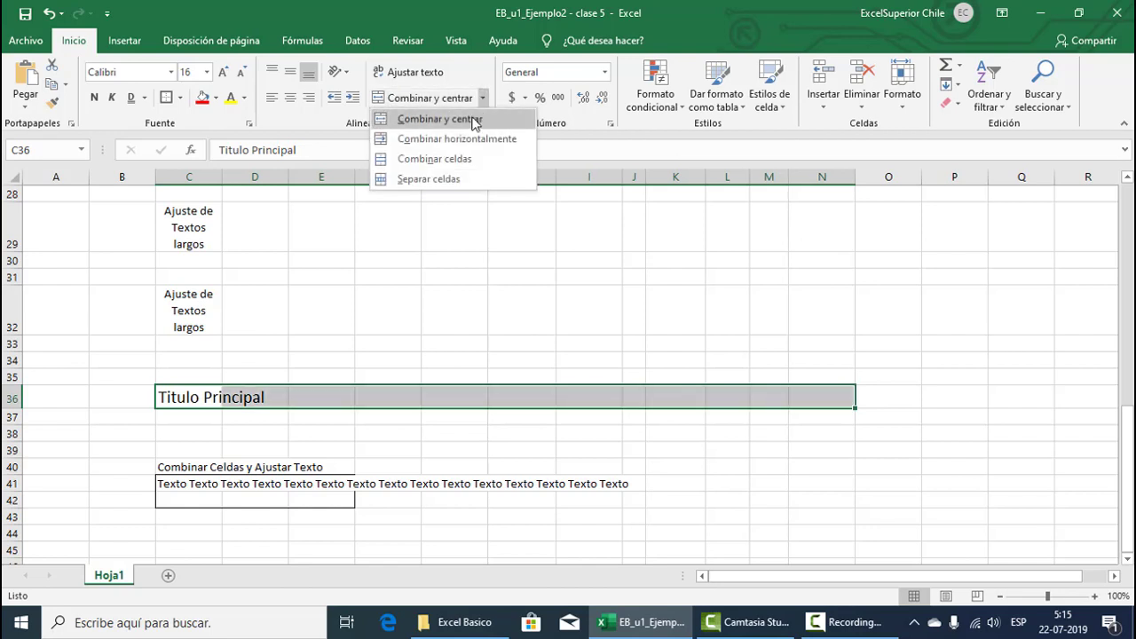
{"action": "left_click", "coordinate": [475, 117]}
{"action": "left_click", "coordinate": [482, 98]}
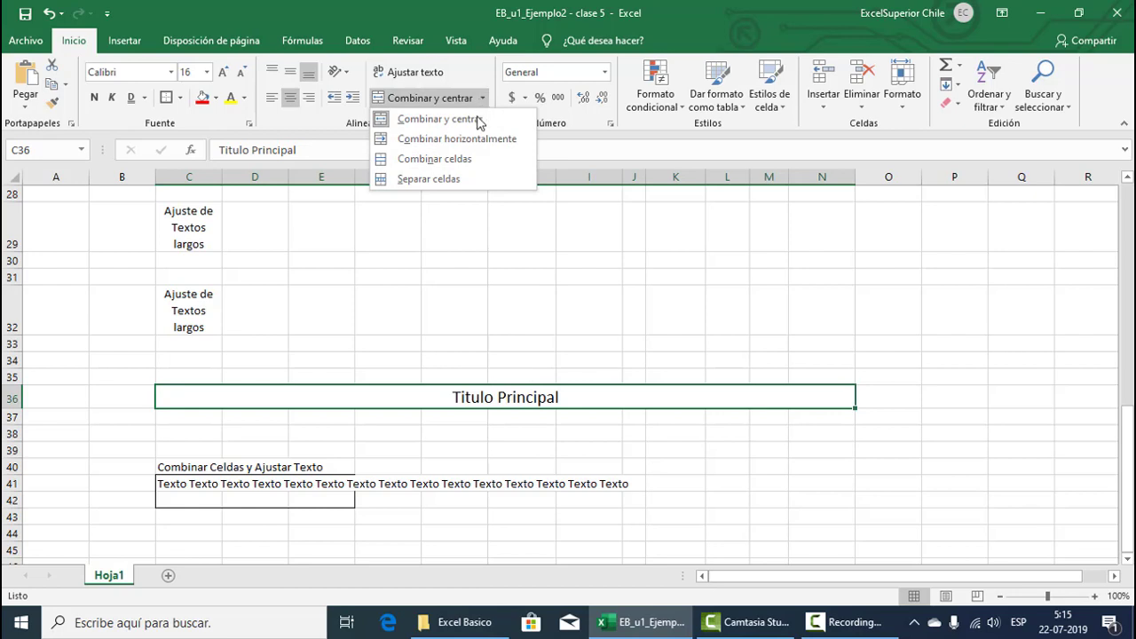
{"action": "left_click", "coordinate": [457, 164]}
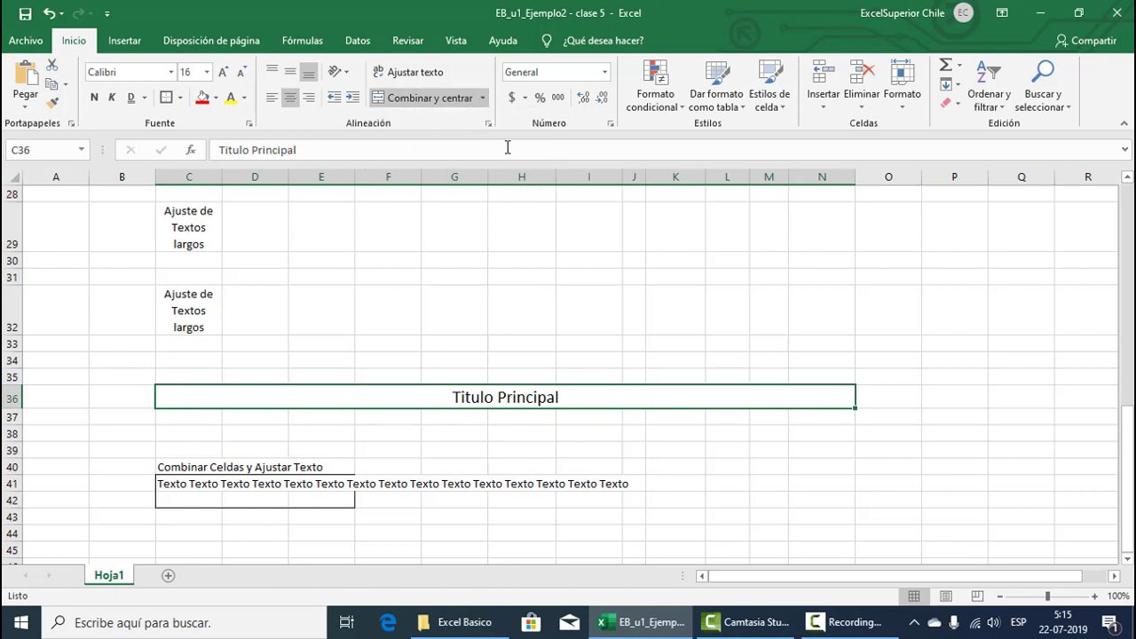
Step: Unmerge the Titulo Principal heading in C36:N36
{"action": "left_click", "coordinate": [483, 98]}
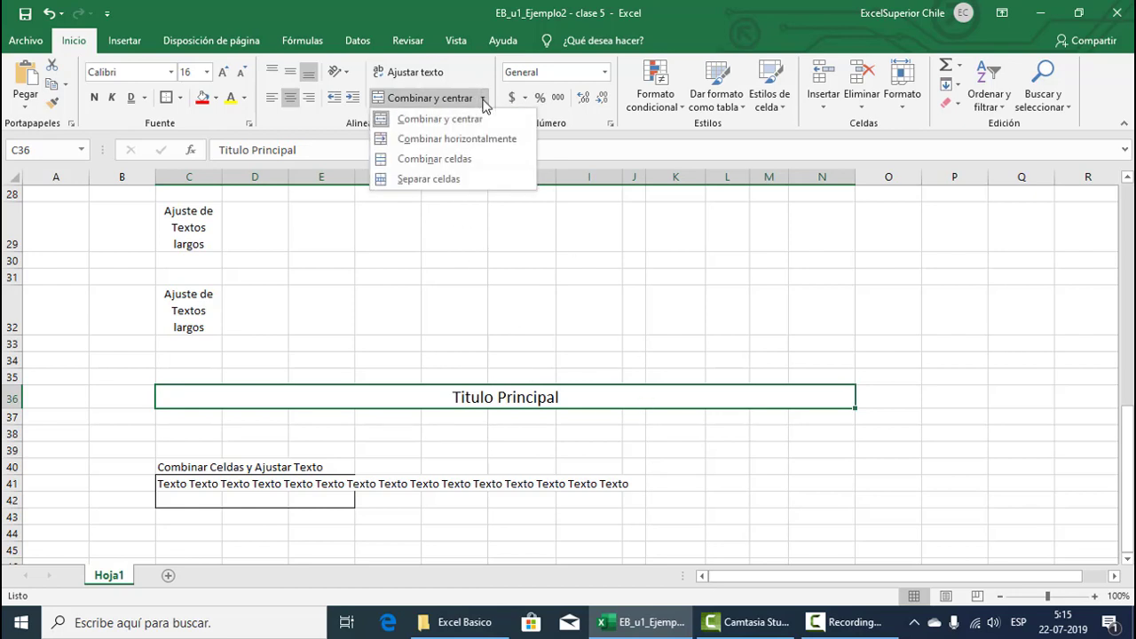
{"action": "left_click", "coordinate": [428, 179]}
{"action": "left_click", "coordinate": [204, 392]}
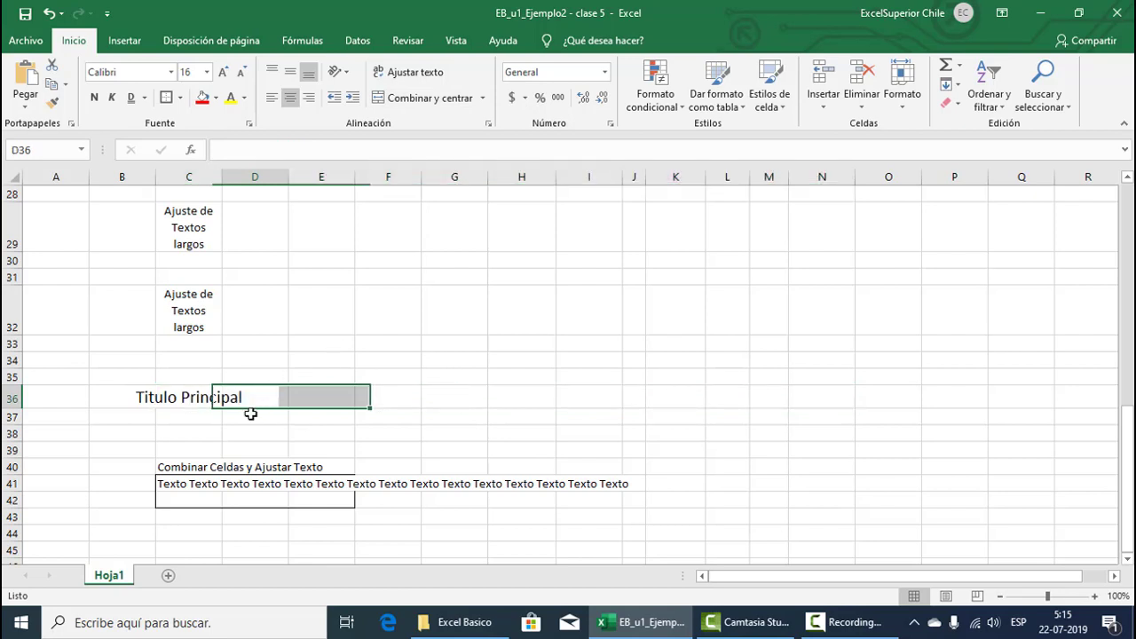
Step: Try merging and centring the Titulo Principal heading across C36:K36
{"action": "left_click_drag", "start_coordinate": [190, 398], "coordinate": [689, 399]}
{"action": "left_click", "coordinate": [397, 105]}
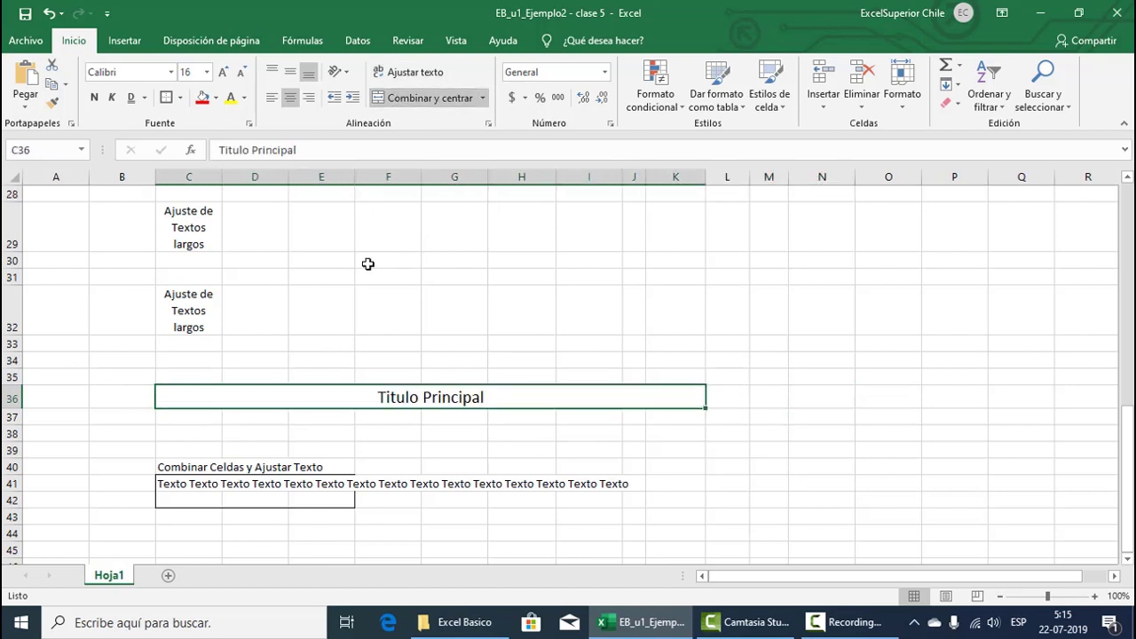
Step: Try merging and centring C41:E42 with wrapped text and a taller row 42 to fit the long text
{"action": "scroll", "coordinate": [367, 266], "scroll_direction": "down", "scroll_amount": 2}
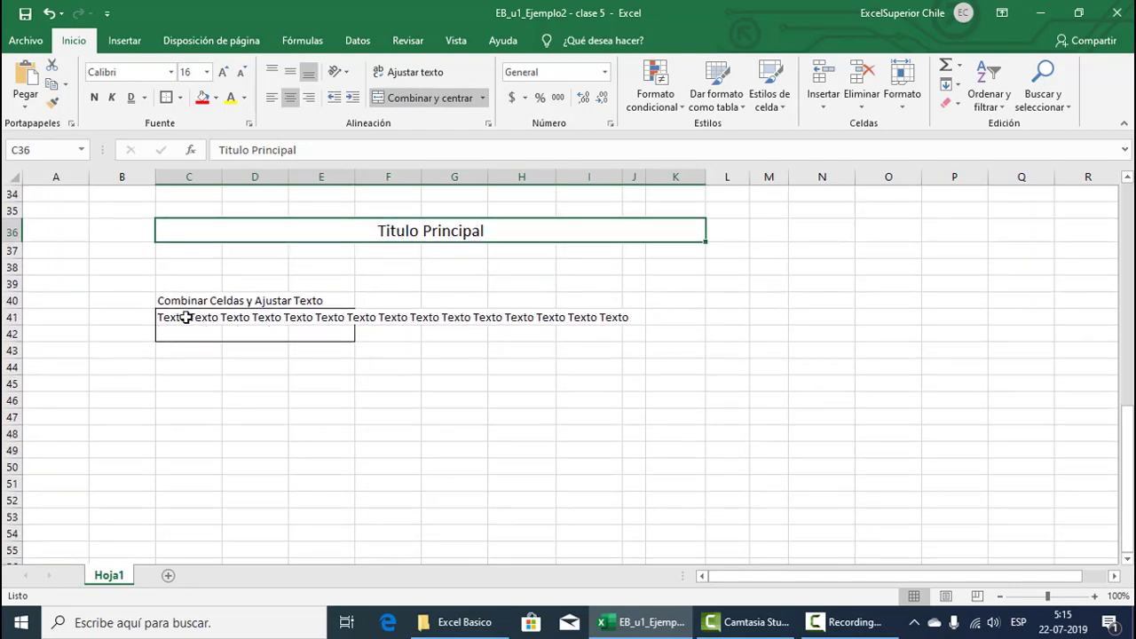
{"action": "left_click_drag", "start_coordinate": [186, 317], "coordinate": [325, 323]}
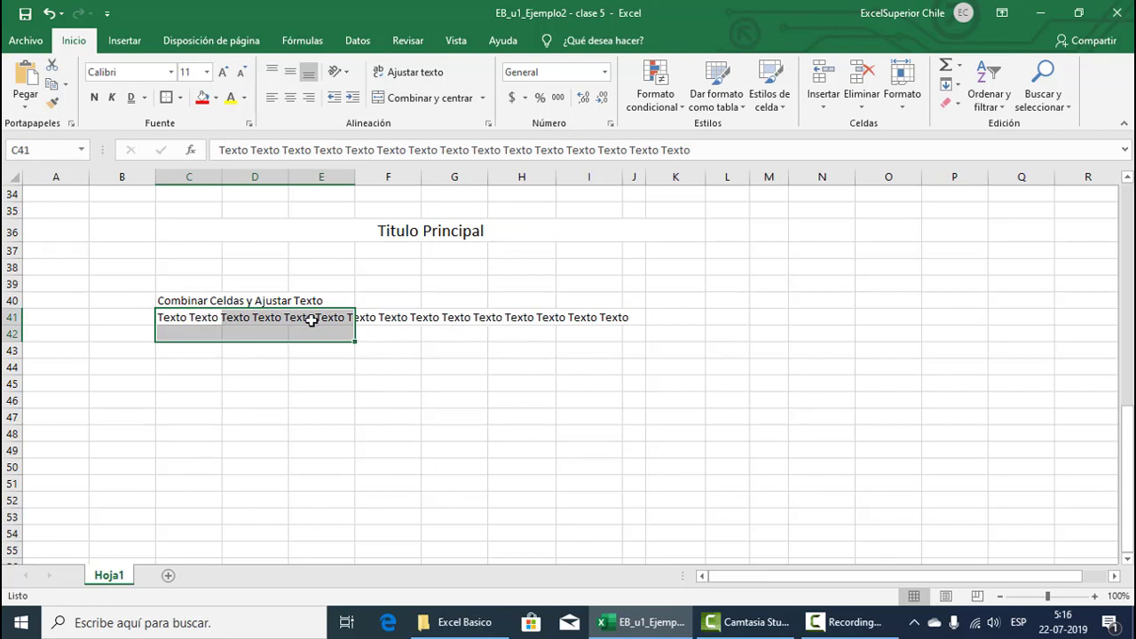
{"action": "left_click", "coordinate": [426, 100]}
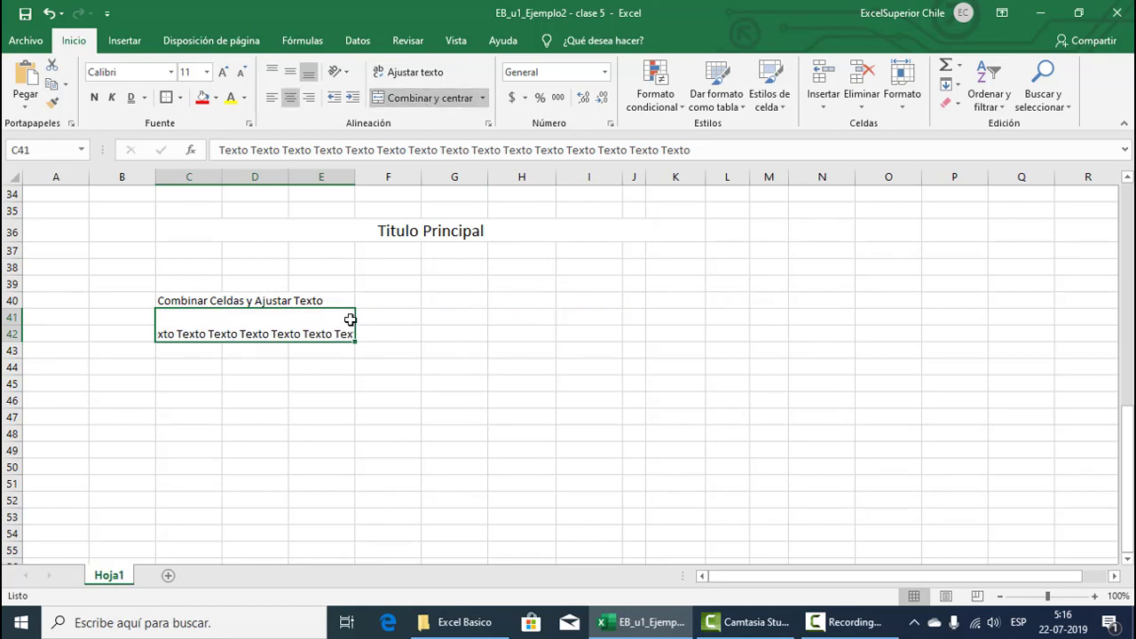
{"action": "left_click", "coordinate": [426, 77]}
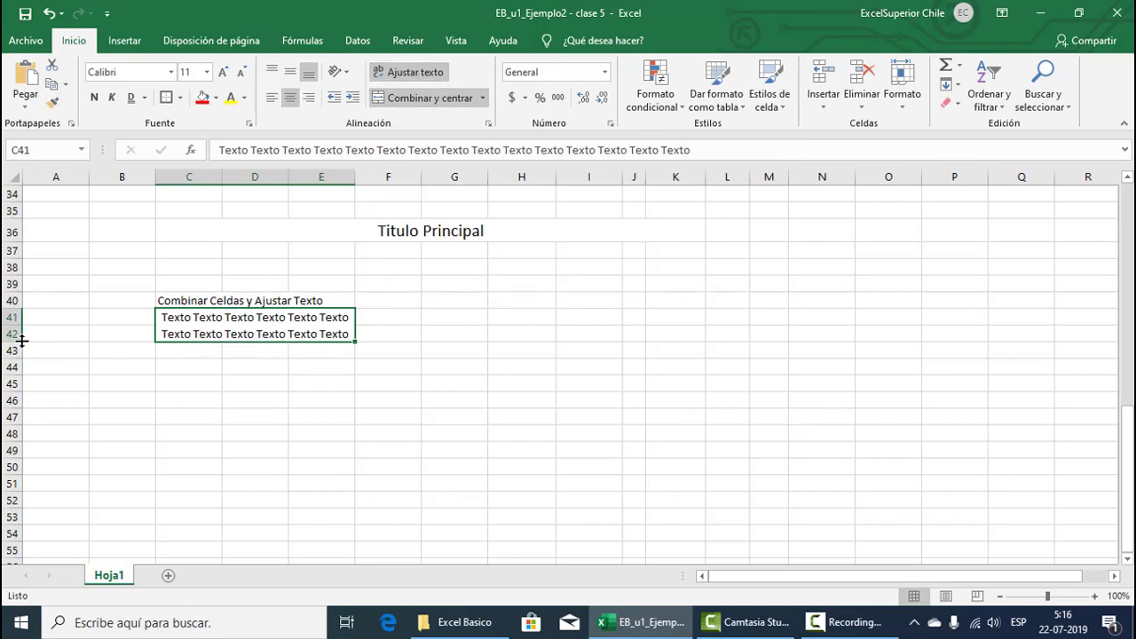
{"action": "left_click_drag", "start_coordinate": [22, 341], "coordinate": [18, 382]}
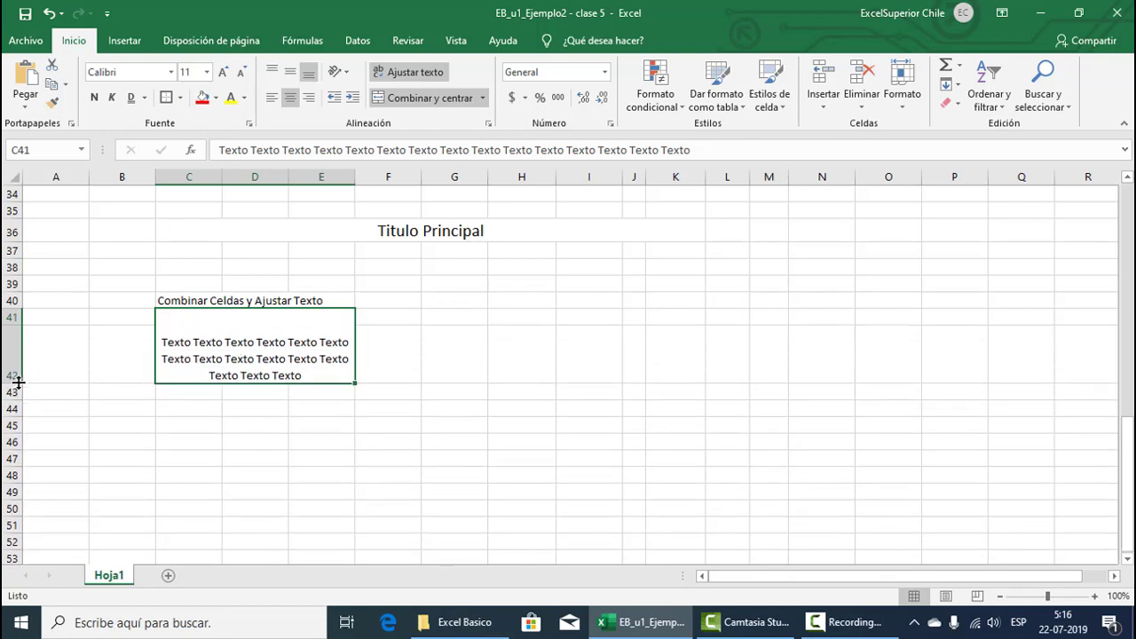
{"action": "left_click", "coordinate": [376, 373]}
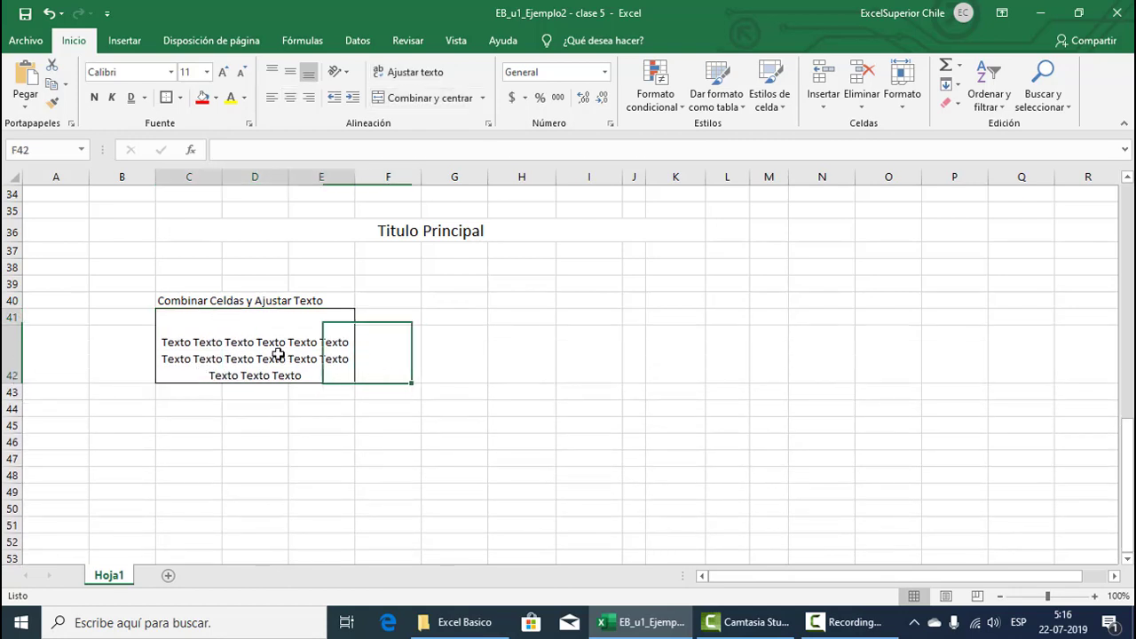
{"action": "left_click", "coordinate": [271, 344]}
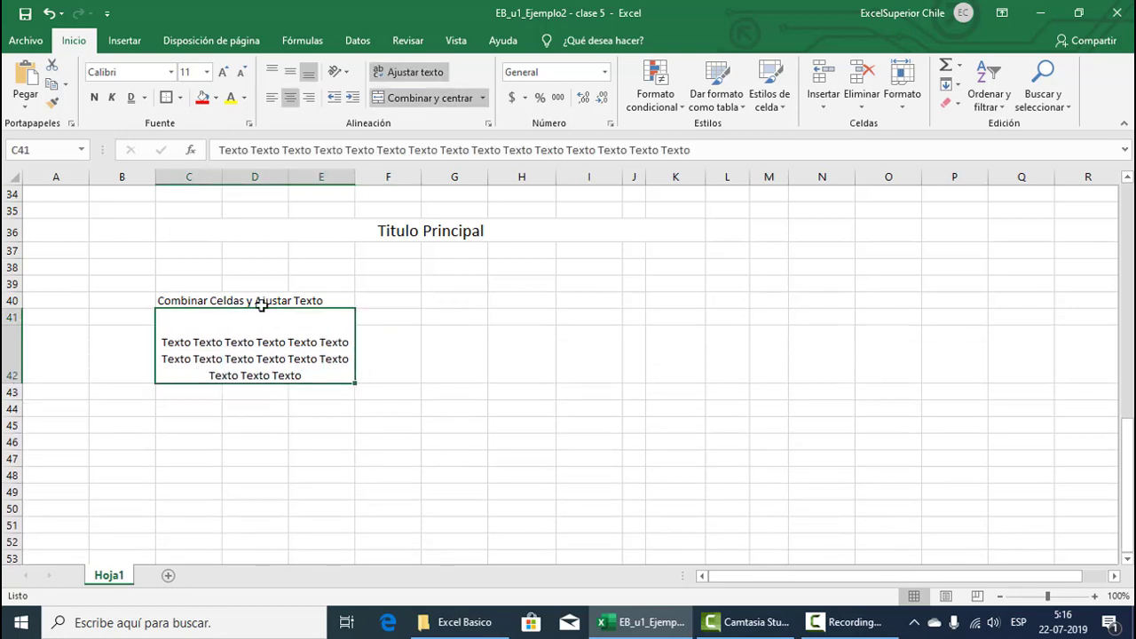
Step: Undo the row height, text wrap and merge on C41:E42, as well as the C36:K36 heading merge
{"action": "left_click", "coordinate": [49, 13]}
{"action": "left_click", "coordinate": [49, 13]}
{"action": "left_click", "coordinate": [48, 14]}
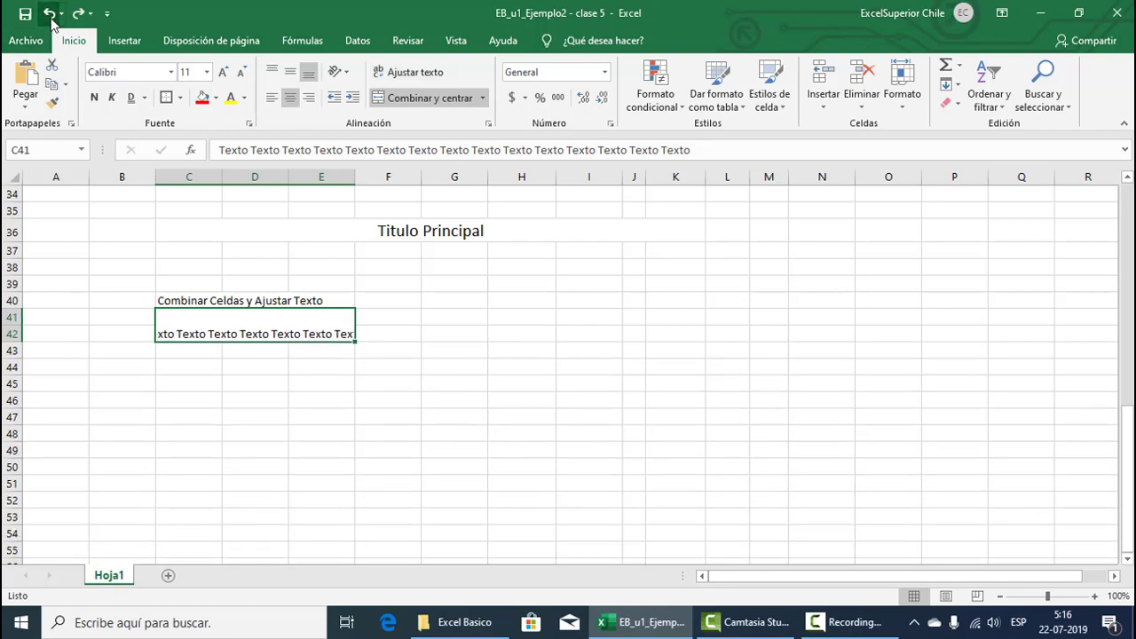
{"action": "left_click", "coordinate": [49, 14]}
{"action": "left_click", "coordinate": [49, 14]}
{"action": "left_click", "coordinate": [319, 433]}
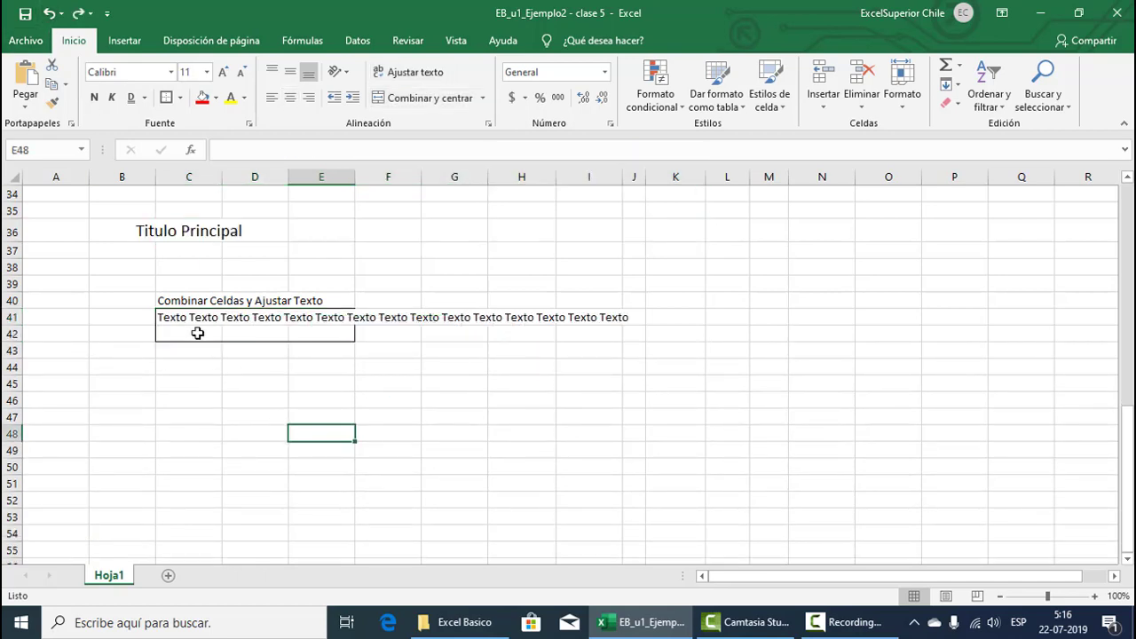
Step: Merge and centre cells C41:E42 and wrap the long text inside them
{"action": "mouse_move", "coordinate": [177, 318]}
{"action": "left_mouse_down"}
{"action": "mouse_move", "coordinate": [329, 337]}
{"action": "mouse_move", "coordinate": [315, 343]}
{"action": "left_mouse_up"}
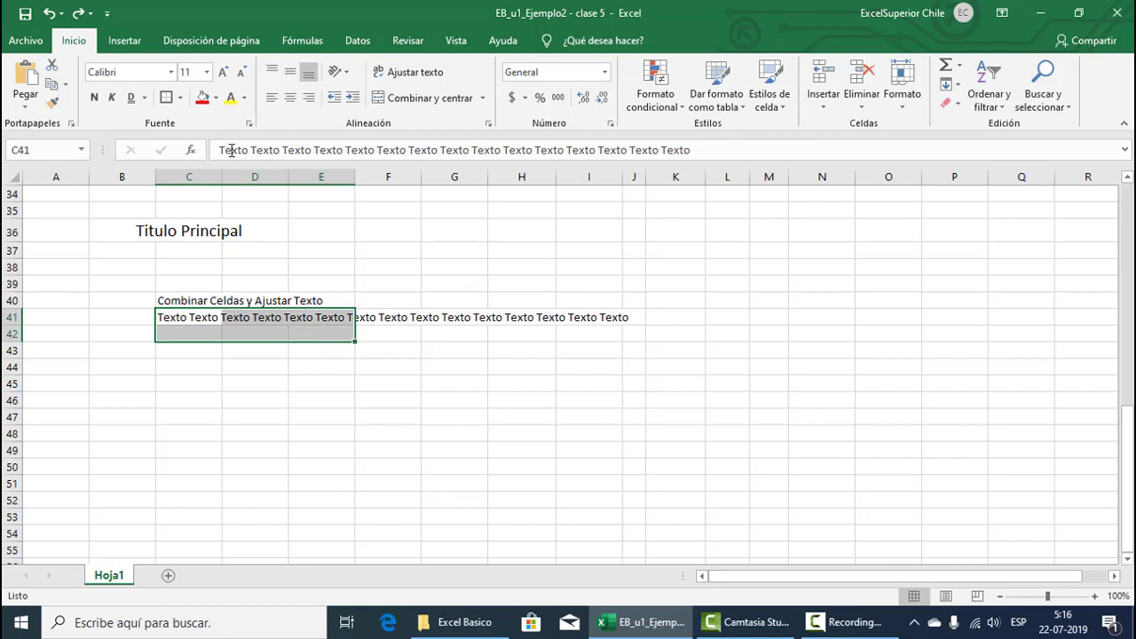
{"action": "left_click", "coordinate": [422, 97]}
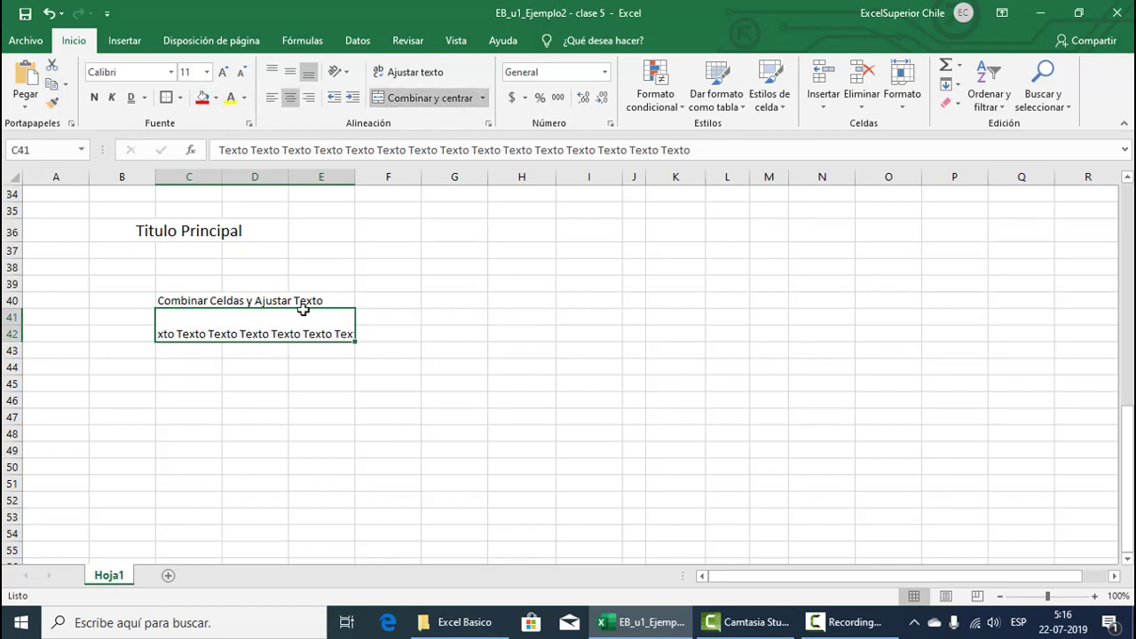
{"action": "left_click", "coordinate": [407, 71]}
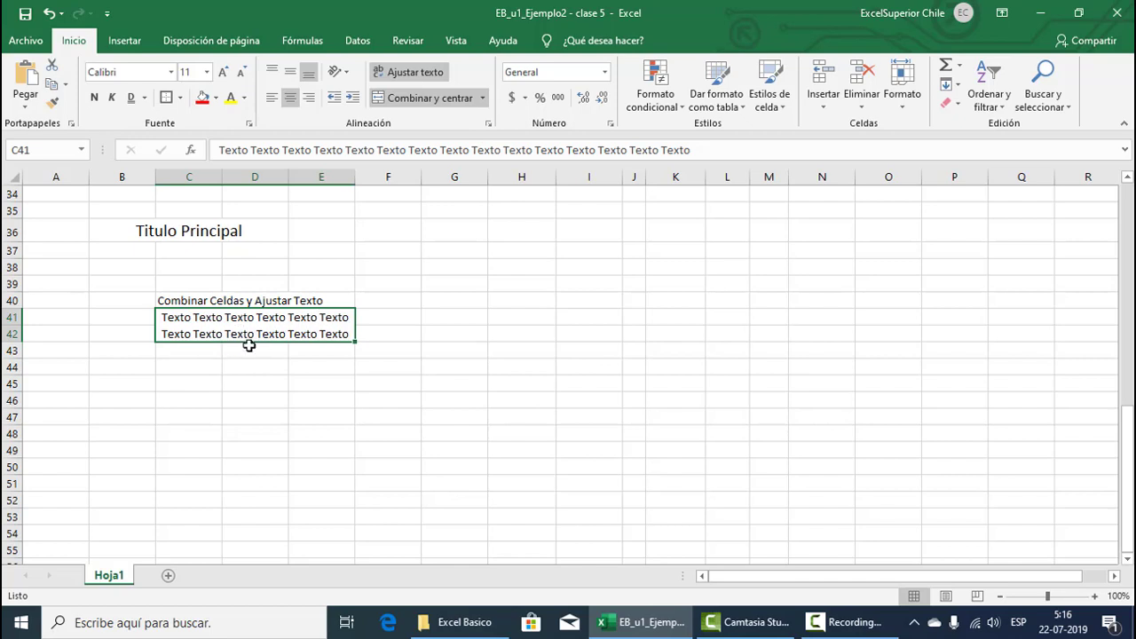
Step: Increase the height of row 42 to fit the wrapped text and align the text vertically to the middle
{"action": "left_click_drag", "start_coordinate": [20, 341], "coordinate": [23, 390]}
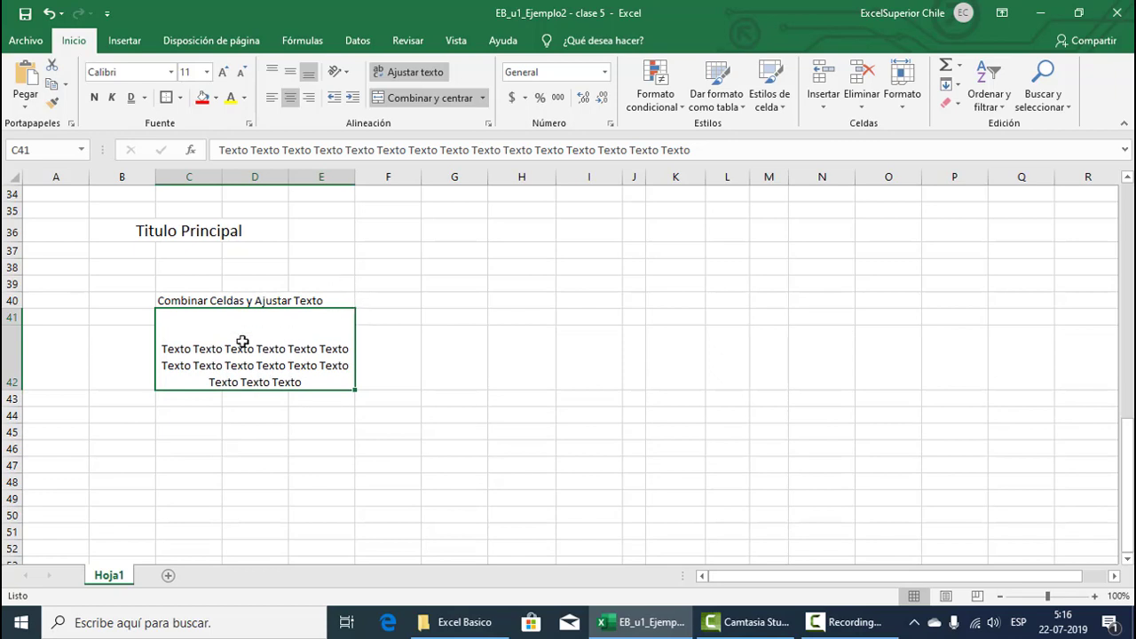
{"action": "left_click", "coordinate": [290, 72]}
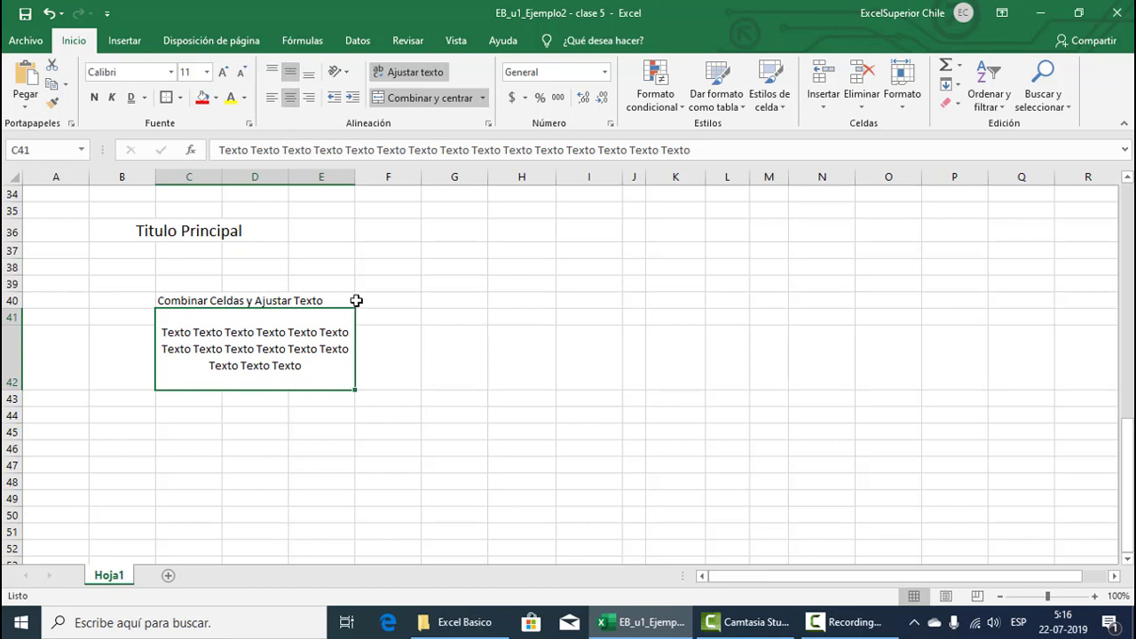
Step: Give the merged cell C41:E42 a red fill, yellow text and a thick outside border
{"action": "left_click", "coordinate": [202, 97]}
{"action": "left_click", "coordinate": [231, 97]}
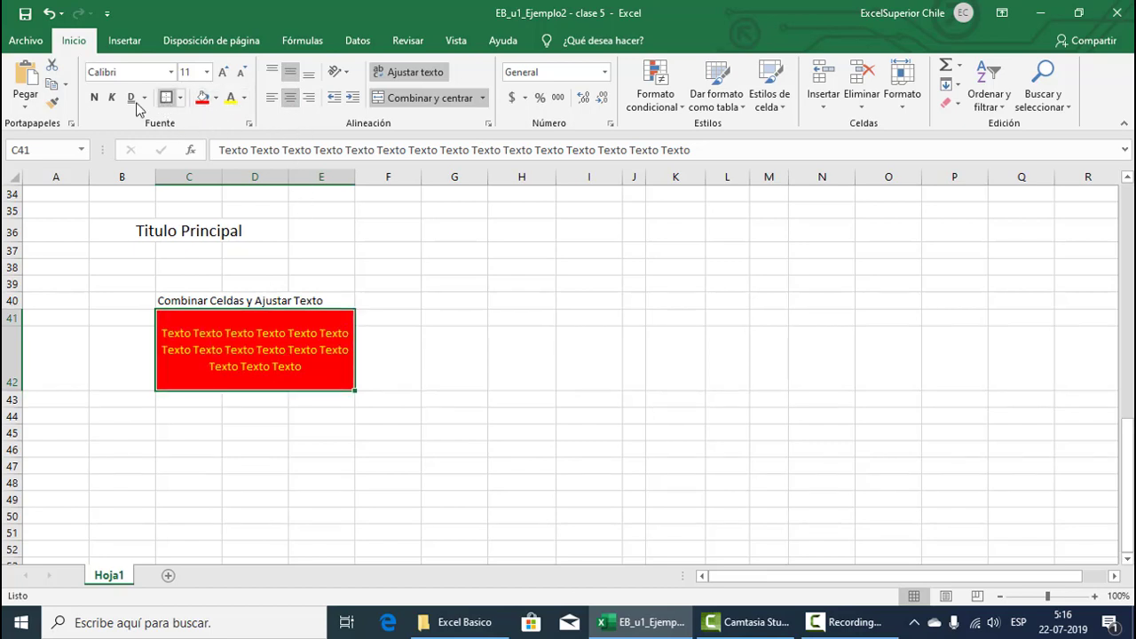
Step: Make the text in the merged cell C41:E42 bold, italic and underlined
{"action": "left_click", "coordinate": [94, 98]}
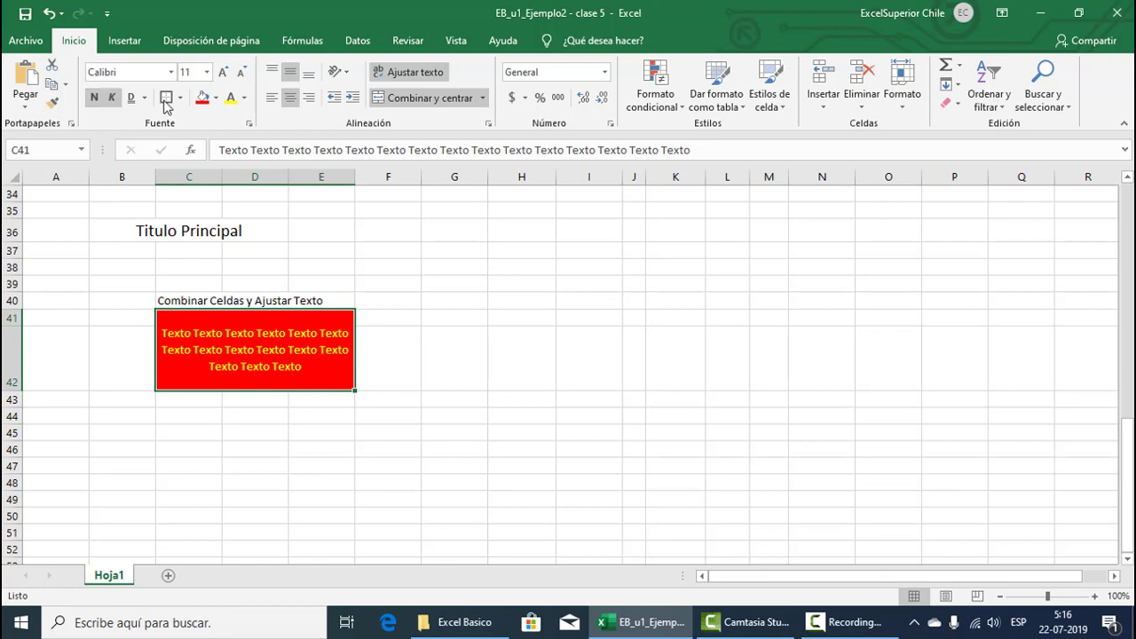
{"action": "left_click", "coordinate": [112, 97]}
{"action": "left_click", "coordinate": [134, 99]}
{"action": "left_click", "coordinate": [427, 395]}
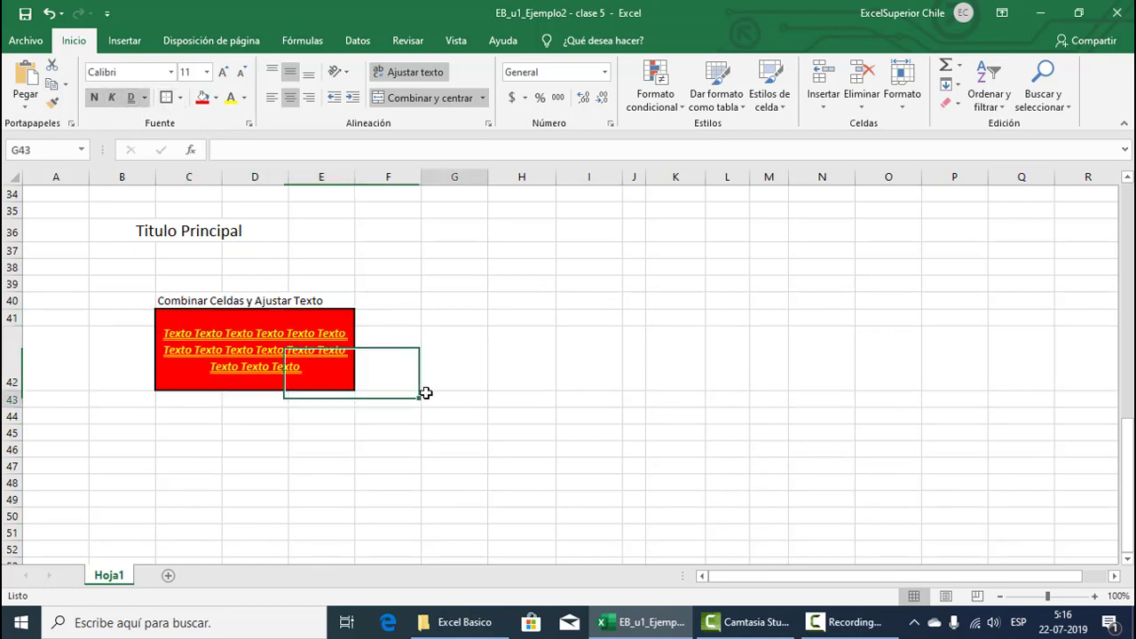
{"action": "left_click", "coordinate": [307, 460]}
{"action": "left_click", "coordinate": [276, 360]}
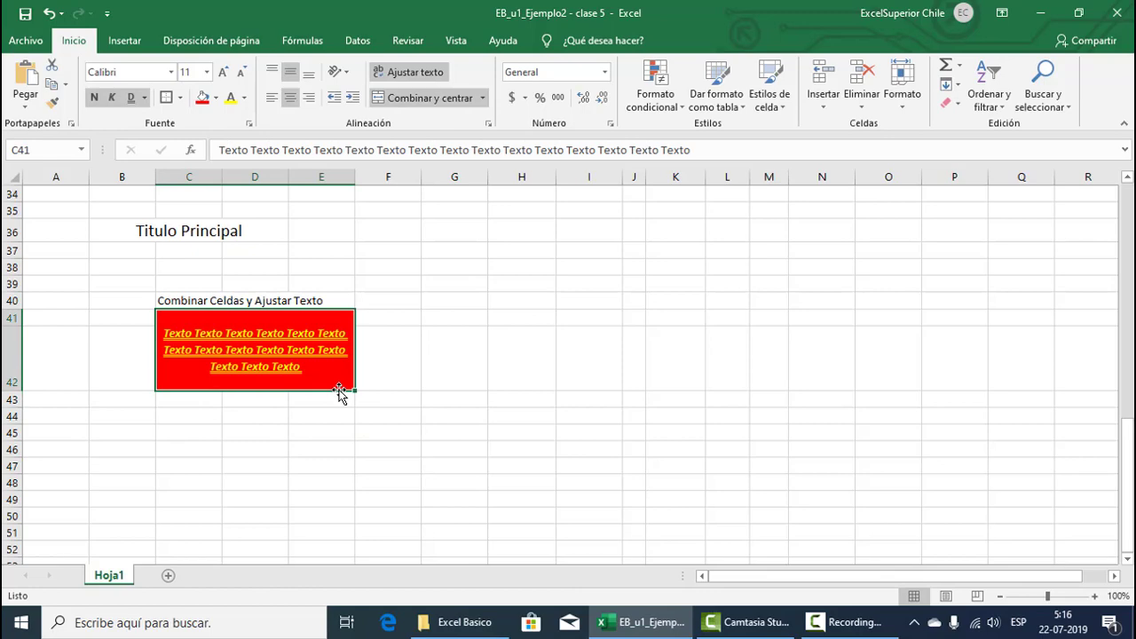
Step: Review the formatting examples across the sheet and select the table H17:M23 with its slanted headers
{"action": "scroll", "coordinate": [511, 377], "scroll_direction": "up", "scroll_amount": 10}
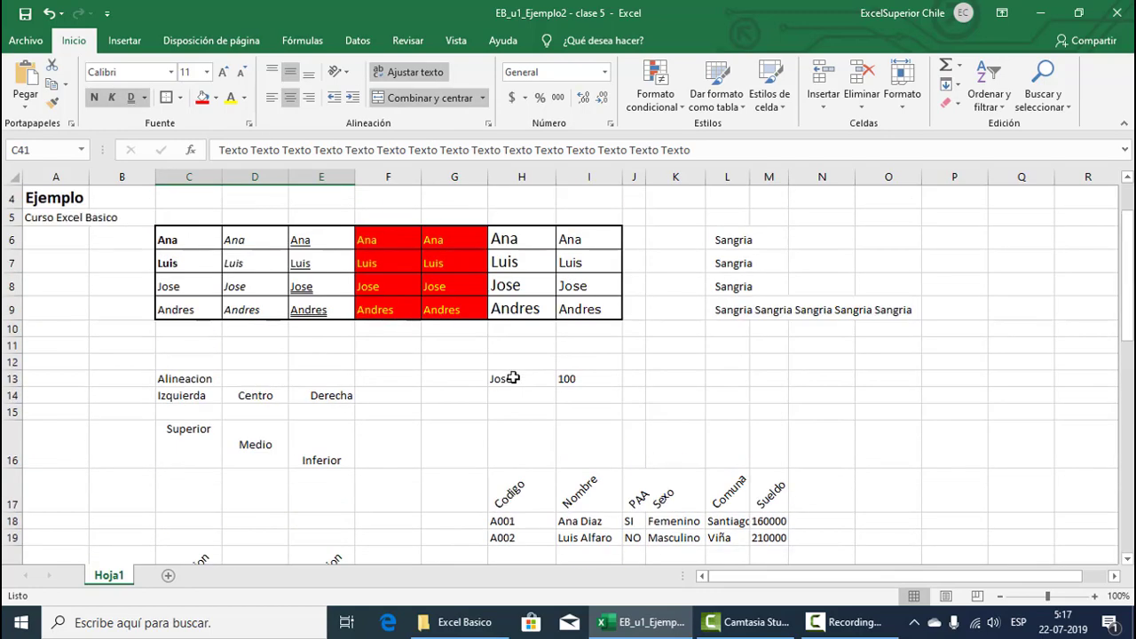
{"action": "scroll", "coordinate": [512, 377], "scroll_direction": "up", "scroll_amount": 1}
{"action": "scroll", "coordinate": [345, 325], "scroll_direction": "down", "scroll_amount": 10}
{"action": "scroll", "coordinate": [346, 328], "scroll_direction": "up", "scroll_amount": 5}
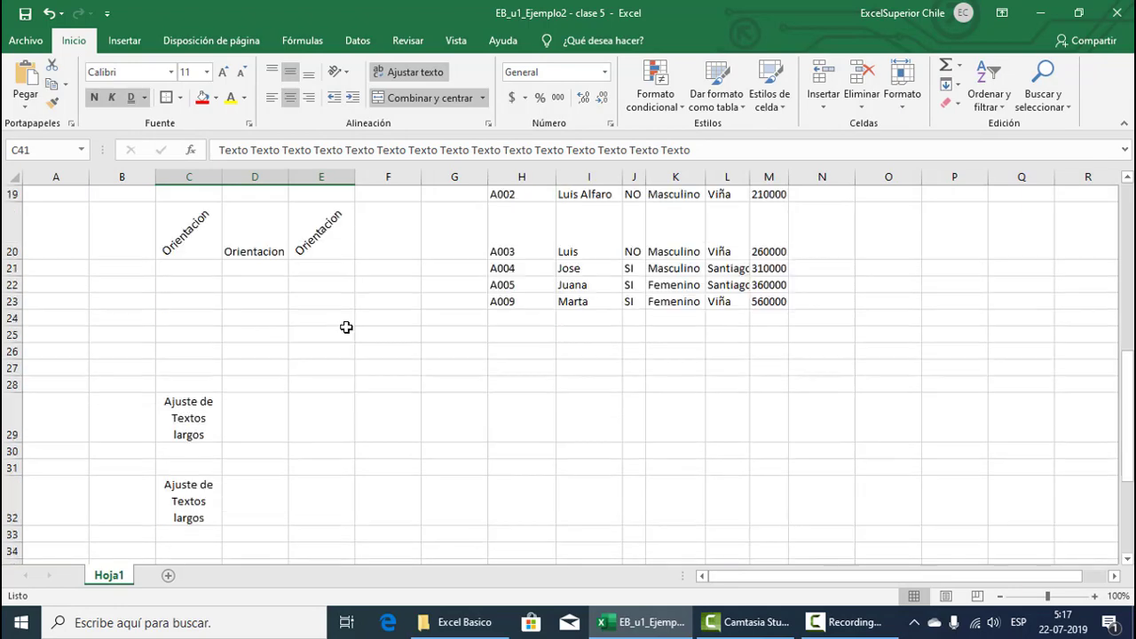
{"action": "scroll", "coordinate": [346, 328], "scroll_direction": "up", "scroll_amount": 6}
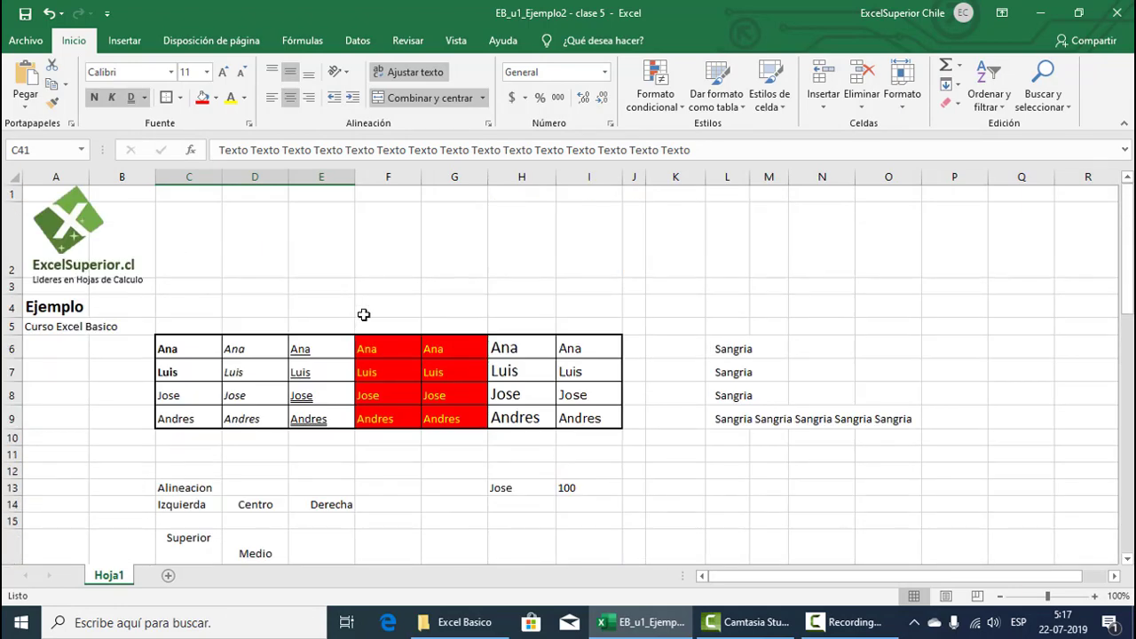
{"action": "scroll", "coordinate": [725, 269], "scroll_direction": "down", "scroll_amount": 5}
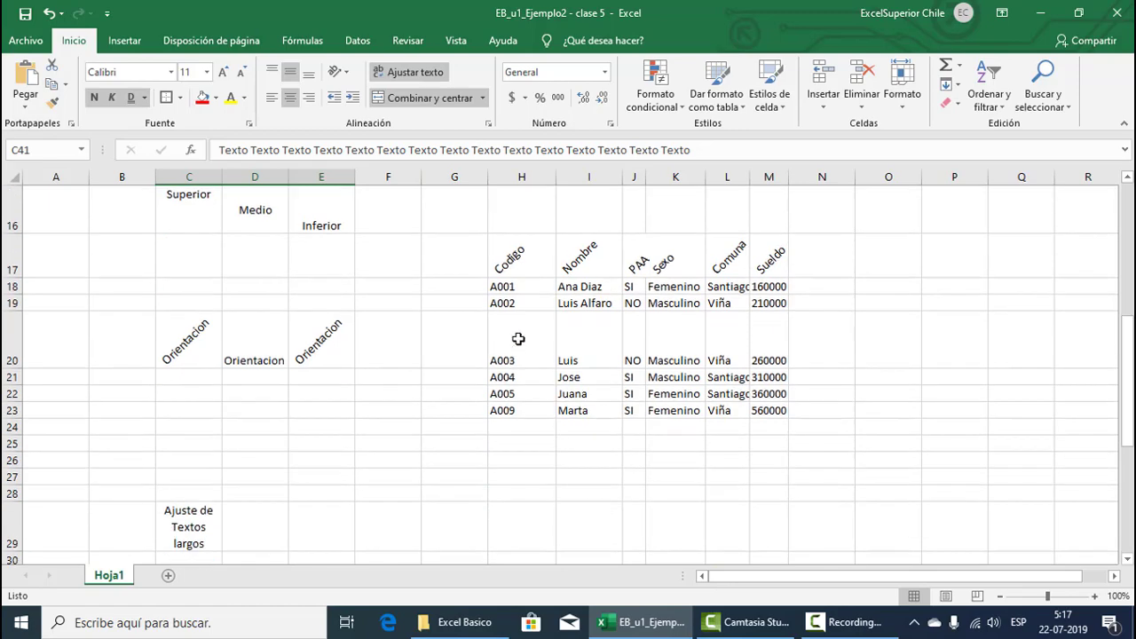
{"action": "left_click_drag", "start_coordinate": [523, 288], "coordinate": [774, 396]}
{"action": "left_click_drag", "start_coordinate": [781, 410], "coordinate": [781, 410]}
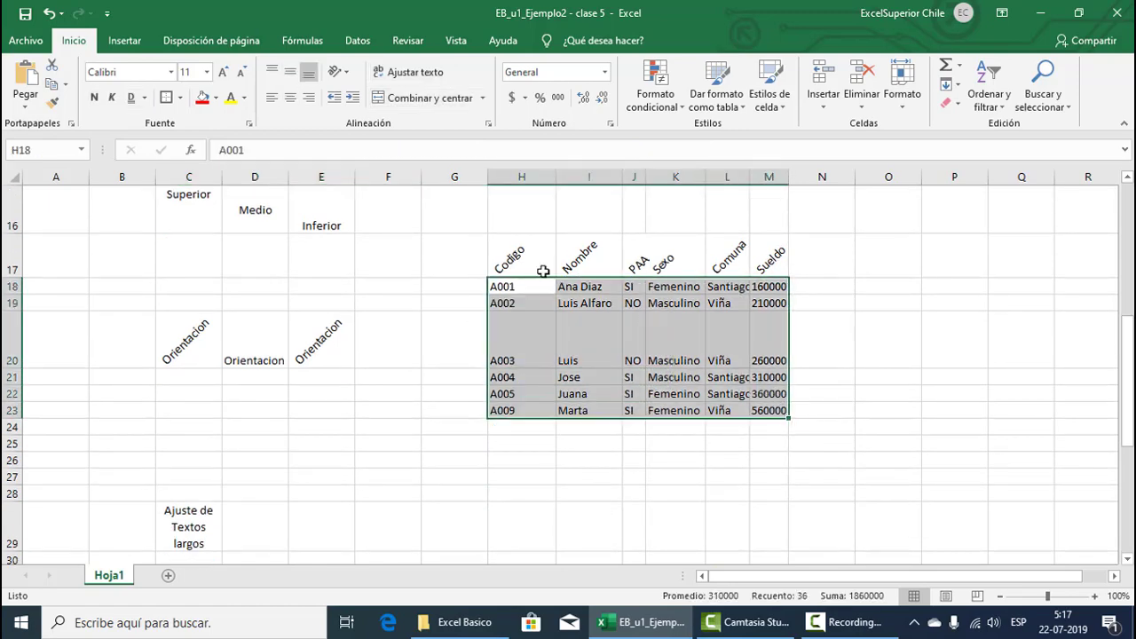
{"action": "left_click_drag", "start_coordinate": [517, 261], "coordinate": [785, 410]}
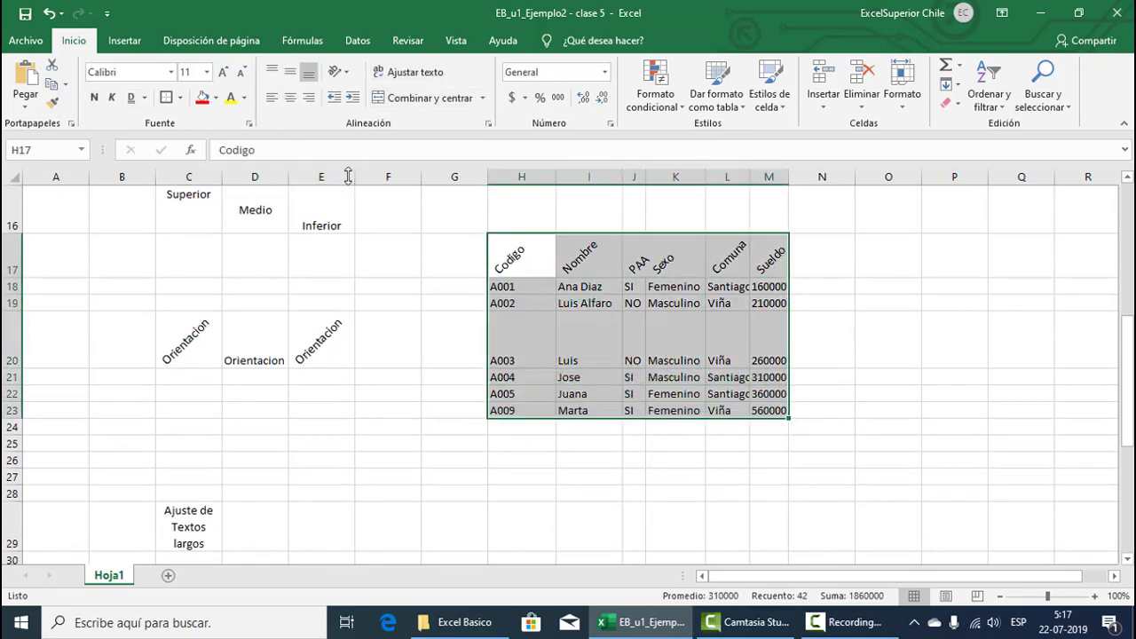
Step: Set the text orientation of the Orientacion cells C20:E20 to 0 degrees
{"action": "left_click_drag", "start_coordinate": [165, 337], "coordinate": [325, 350]}
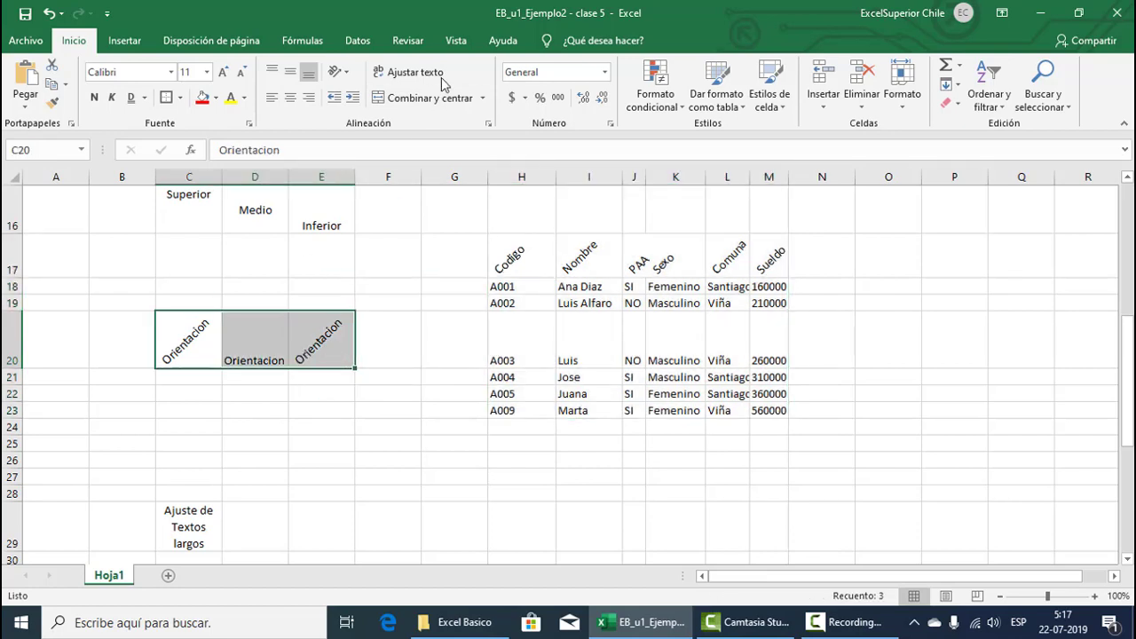
{"action": "left_click", "coordinate": [339, 71]}
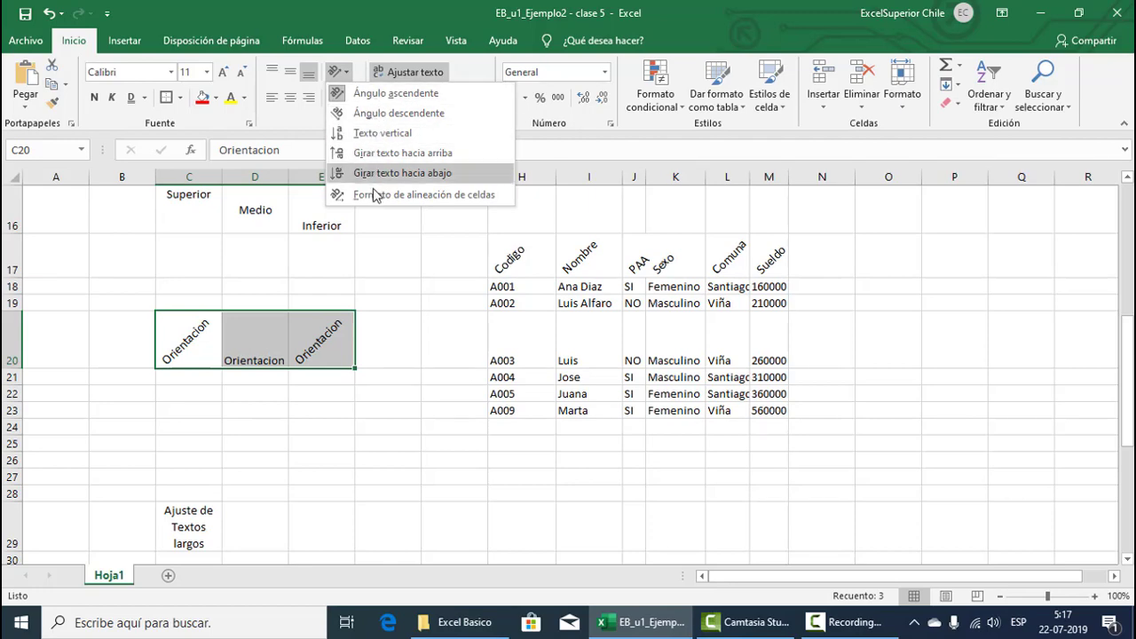
{"action": "left_click", "coordinate": [373, 195]}
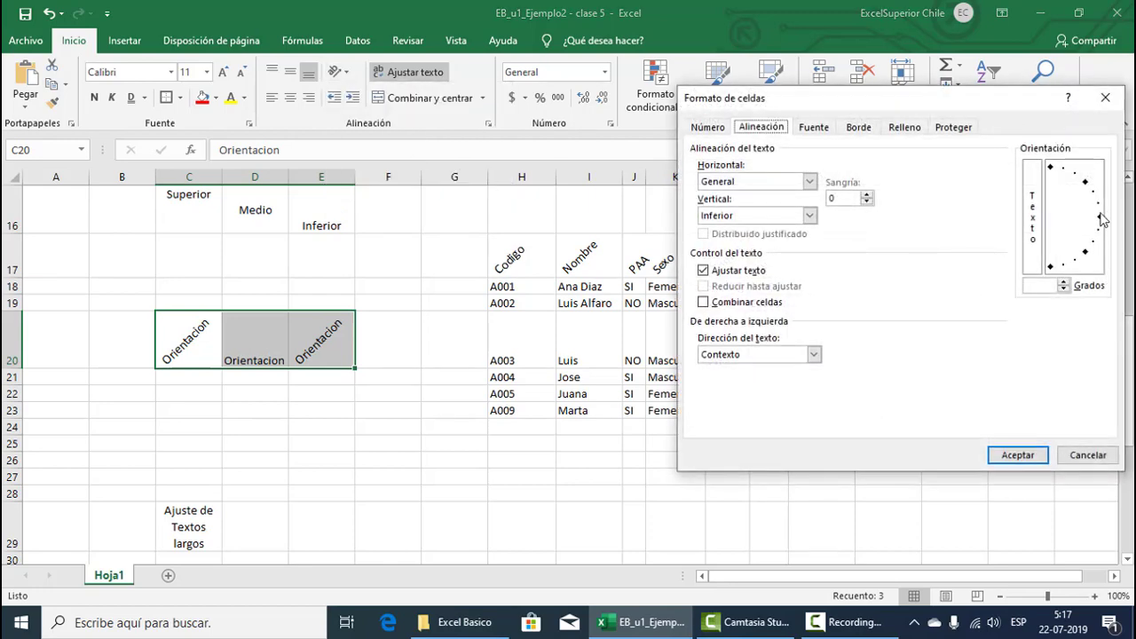
{"action": "left_click", "coordinate": [1100, 219]}
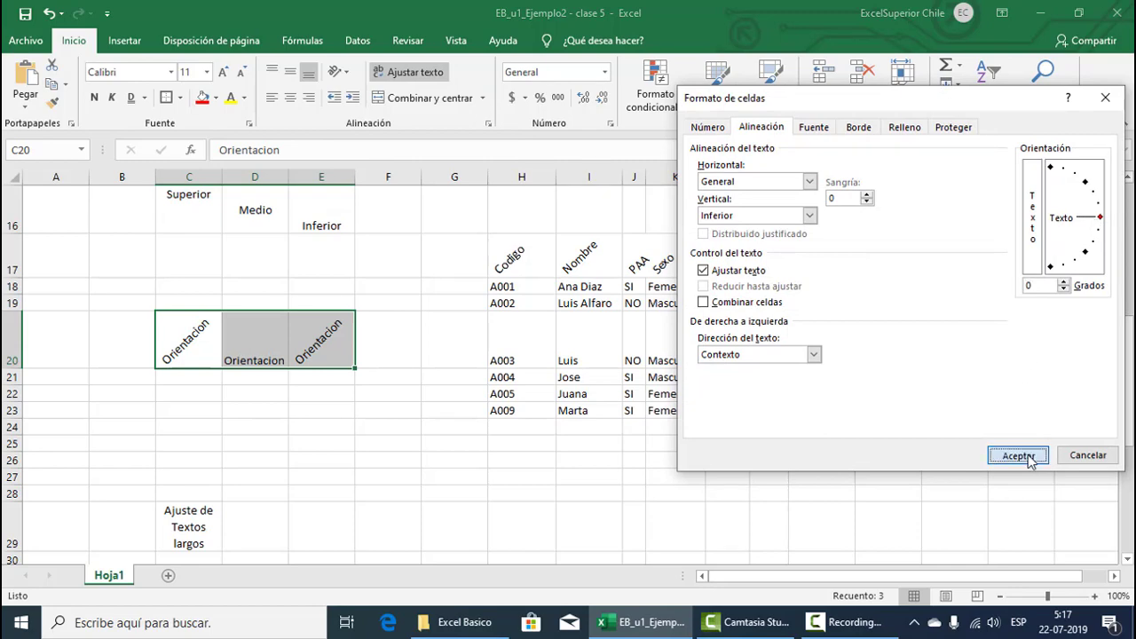
{"action": "left_click", "coordinate": [1018, 454]}
Step: Apply all borders to the table H17:M23, including its slanted header row
{"action": "left_click_drag", "start_coordinate": [543, 262], "coordinate": [765, 368]}
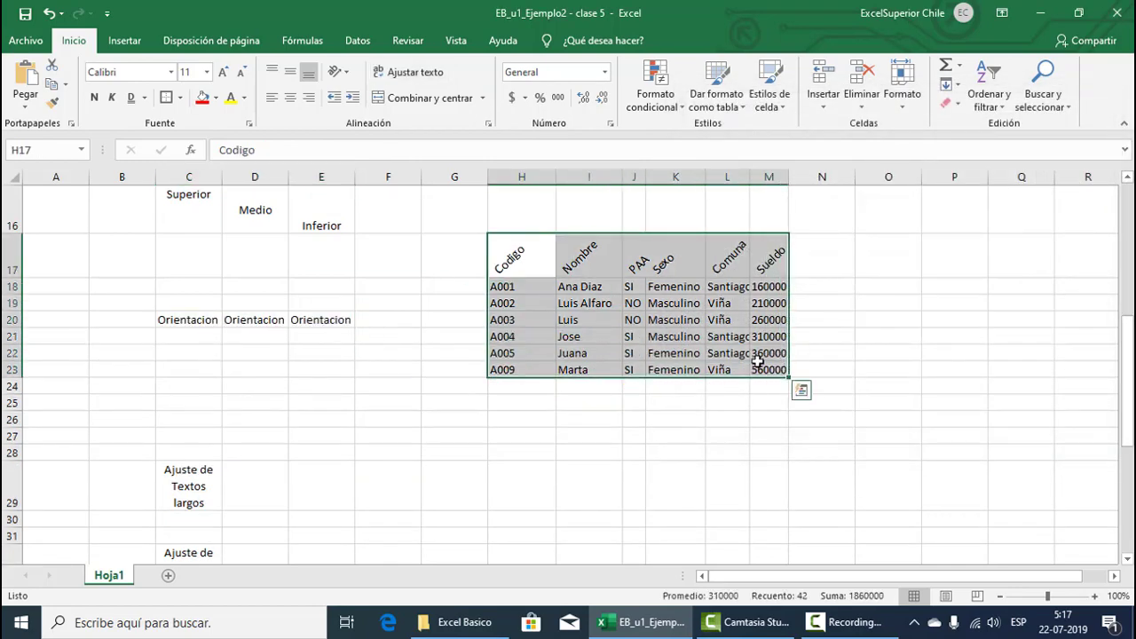
{"action": "left_click", "coordinate": [179, 98]}
{"action": "left_click", "coordinate": [249, 240]}
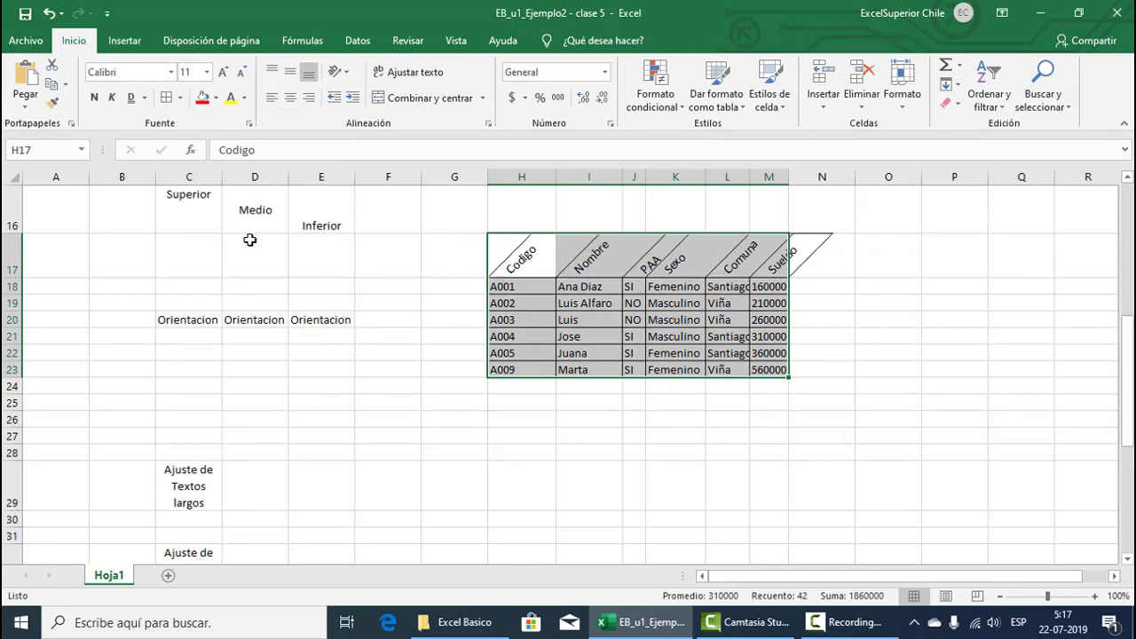
Step: Set the text orientation of the slanted table headers H17:M17 to 0 degrees
{"action": "left_click", "coordinate": [513, 252]}
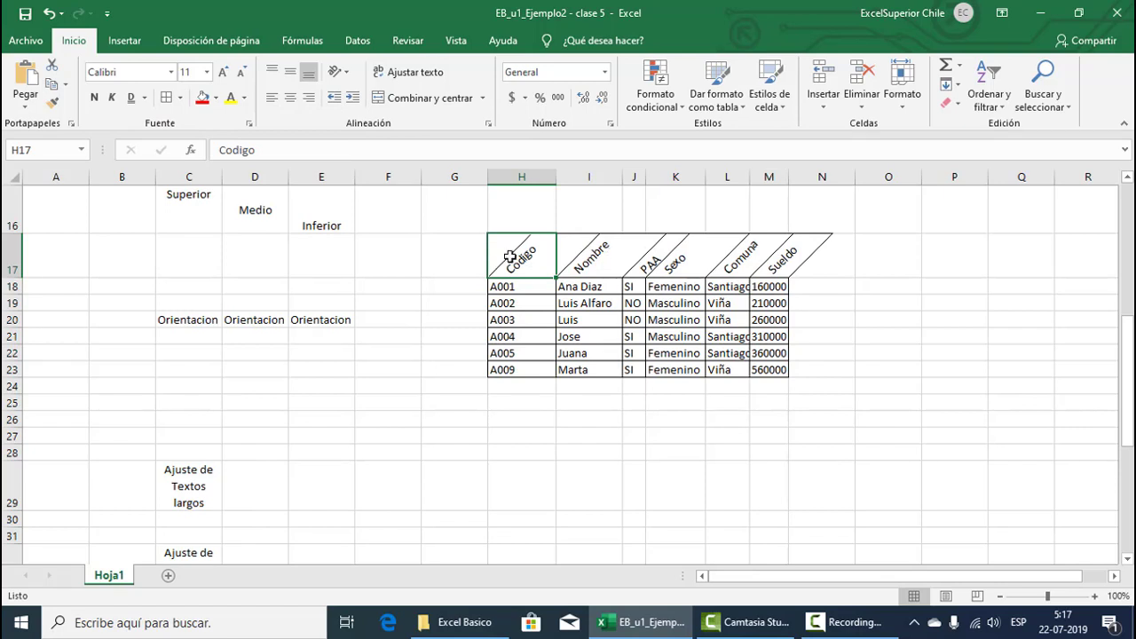
{"action": "left_click_drag", "start_coordinate": [525, 256], "coordinate": [781, 266]}
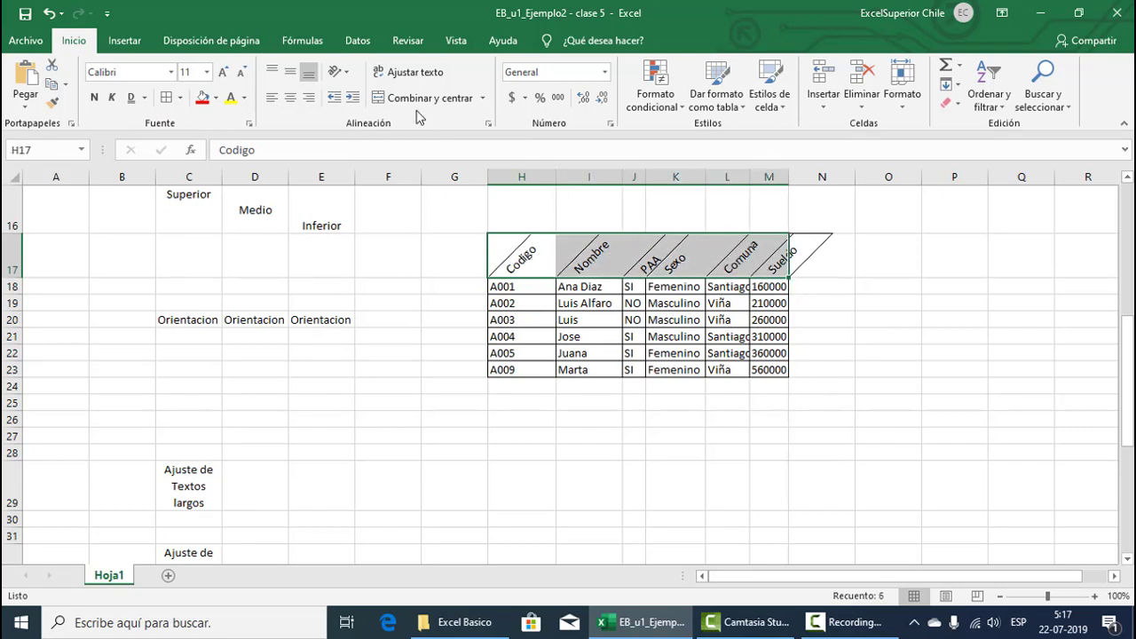
{"action": "left_click", "coordinate": [346, 72]}
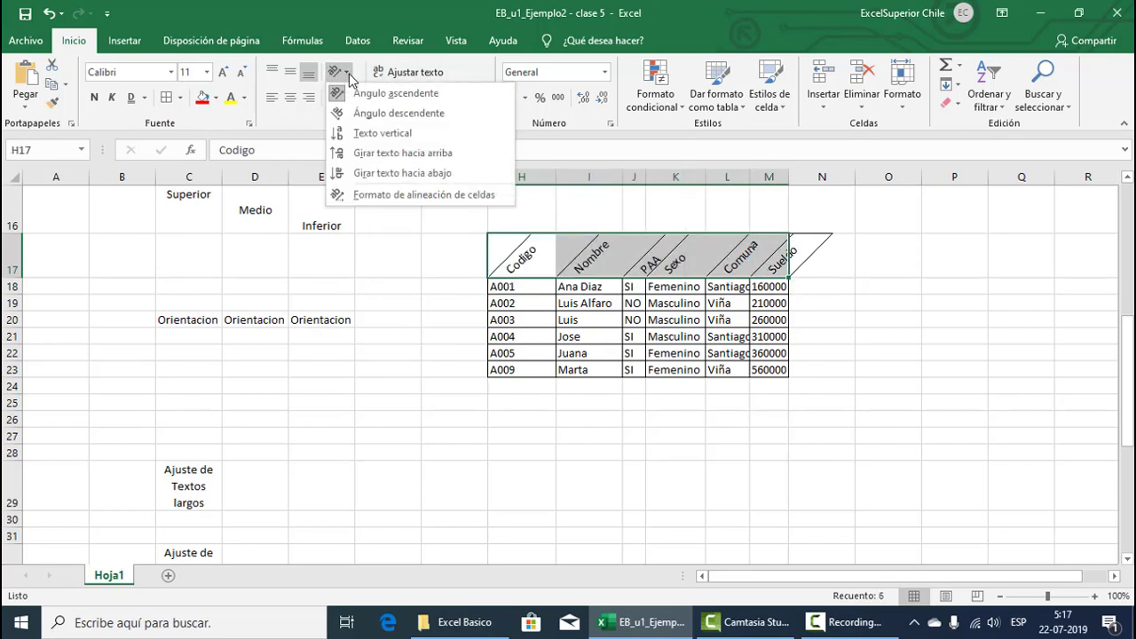
{"action": "left_click", "coordinate": [400, 195]}
{"action": "left_click", "coordinate": [1100, 219]}
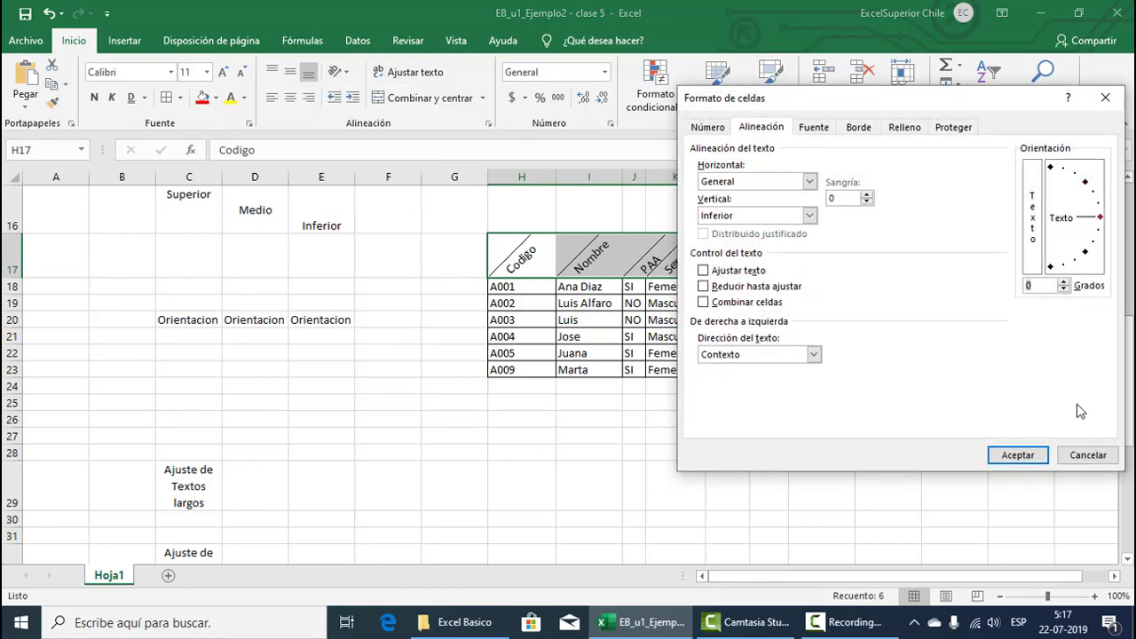
{"action": "left_click", "coordinate": [1017, 454]}
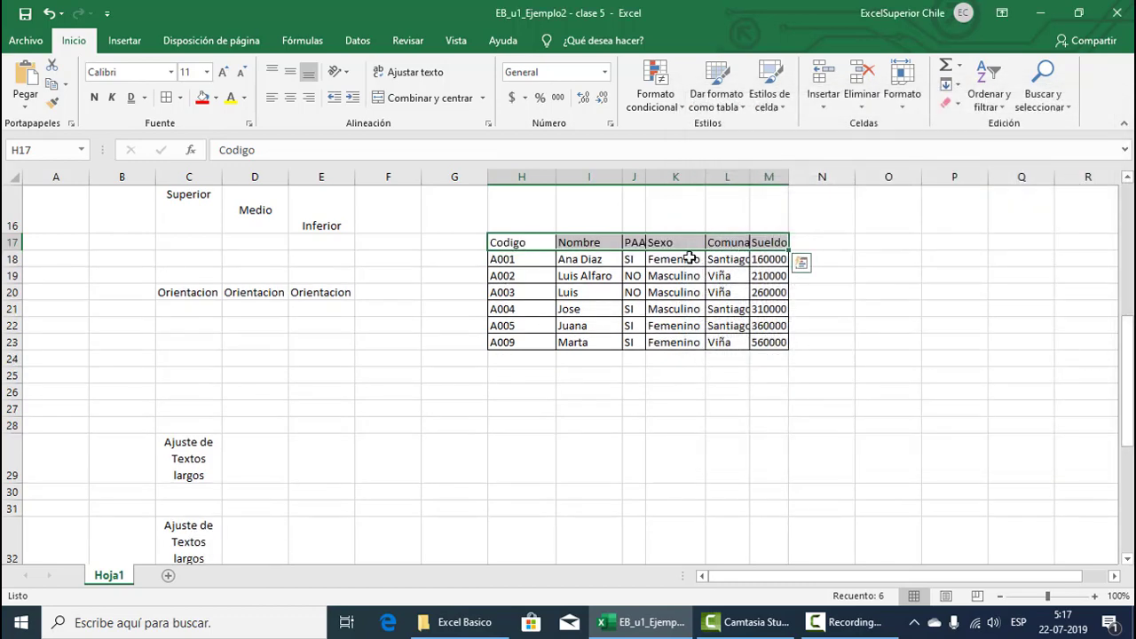
Step: Give columns H to M the same width and fill the header row H17:M17 with the standard light blue
{"action": "left_click_drag", "start_coordinate": [525, 177], "coordinate": [801, 181]}
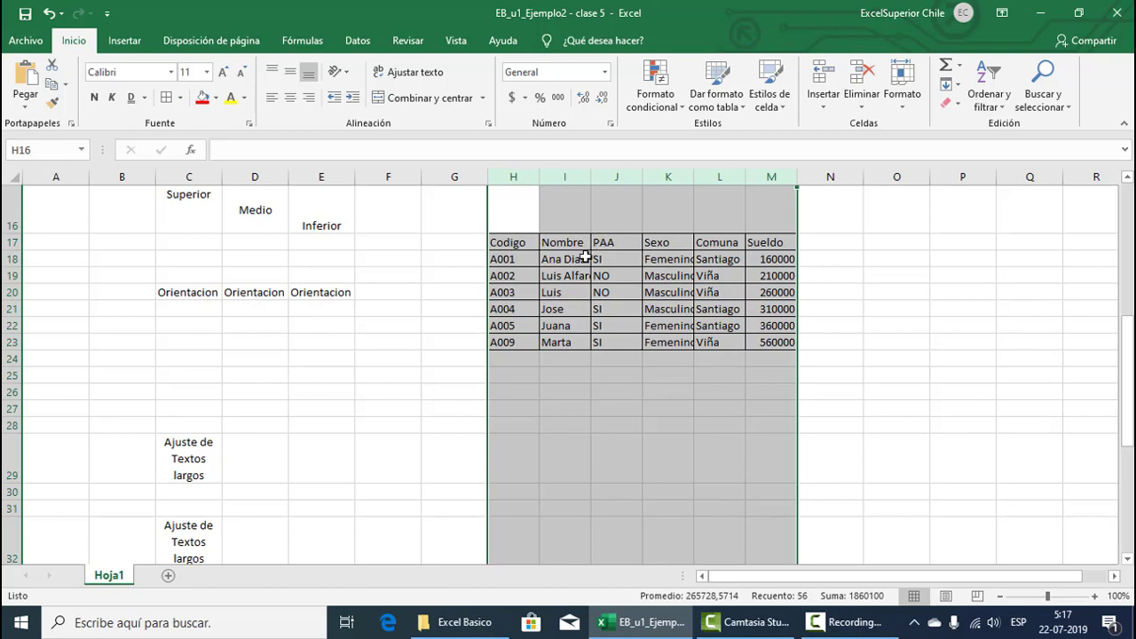
{"action": "left_click_drag", "start_coordinate": [526, 242], "coordinate": [779, 243]}
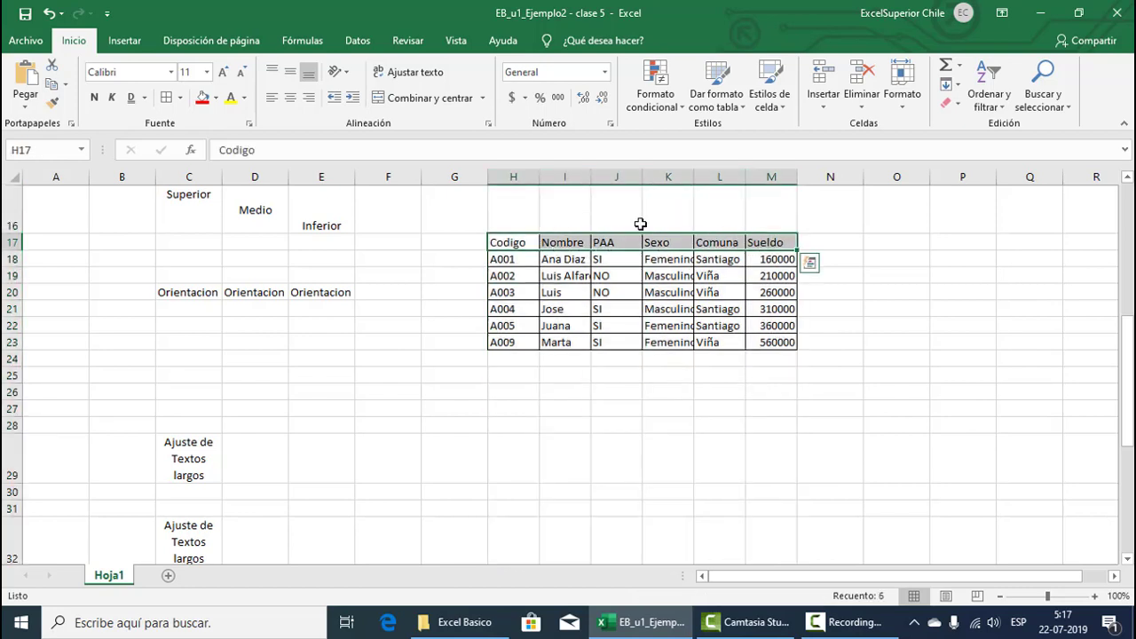
{"action": "left_click", "coordinate": [215, 98]}
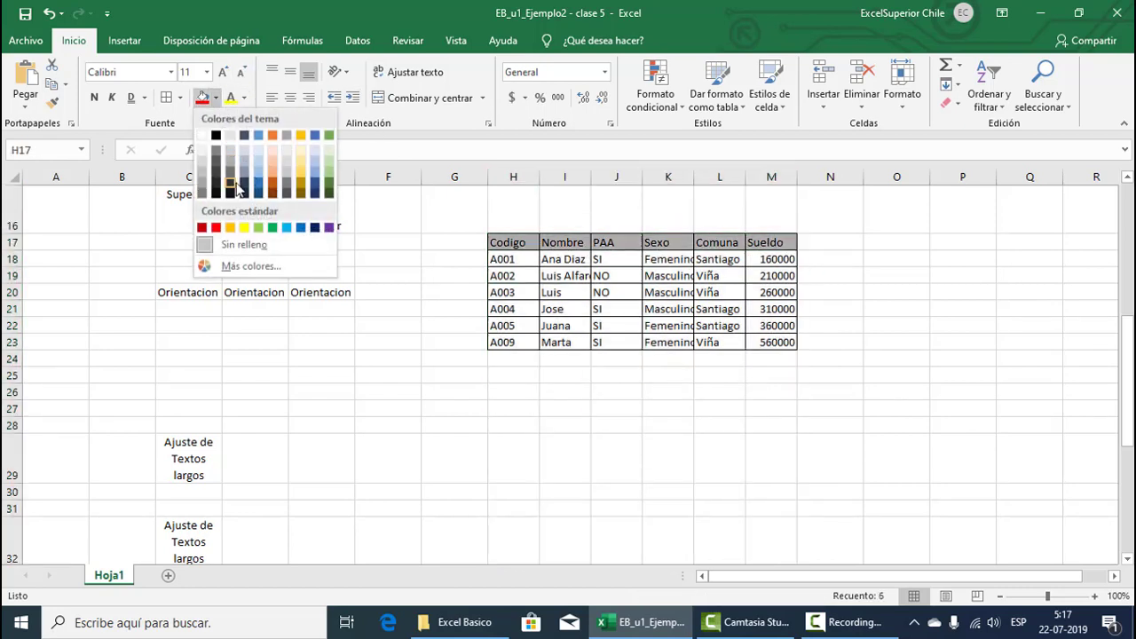
{"action": "left_click", "coordinate": [288, 229]}
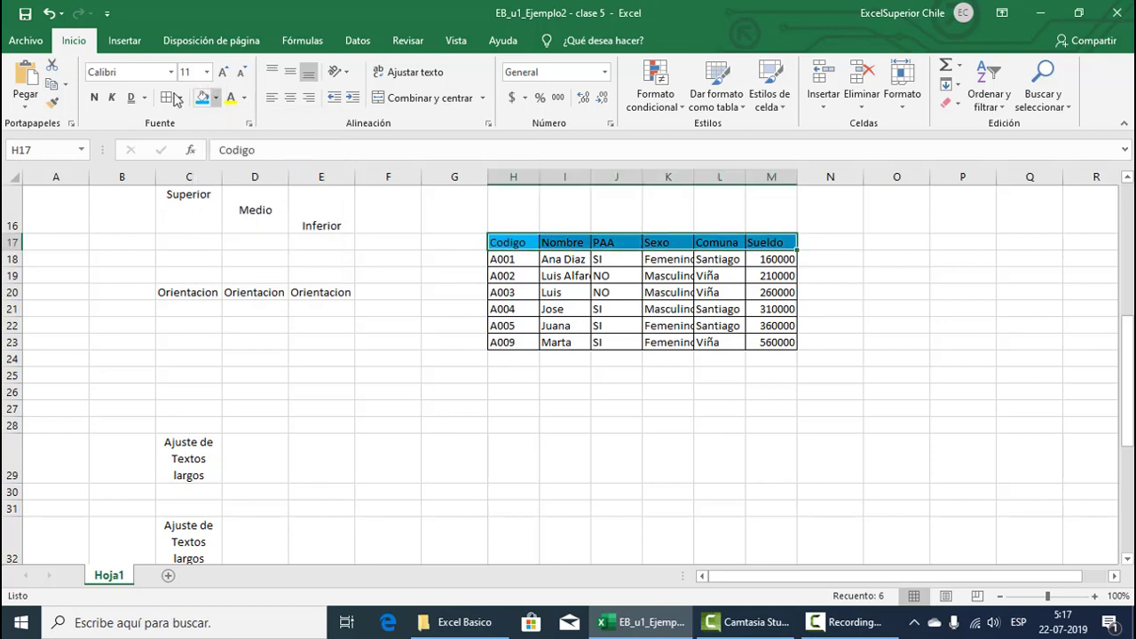
Step: Make the header row H17:M17 bold and centred with dark blue text
{"action": "left_click", "coordinate": [291, 97]}
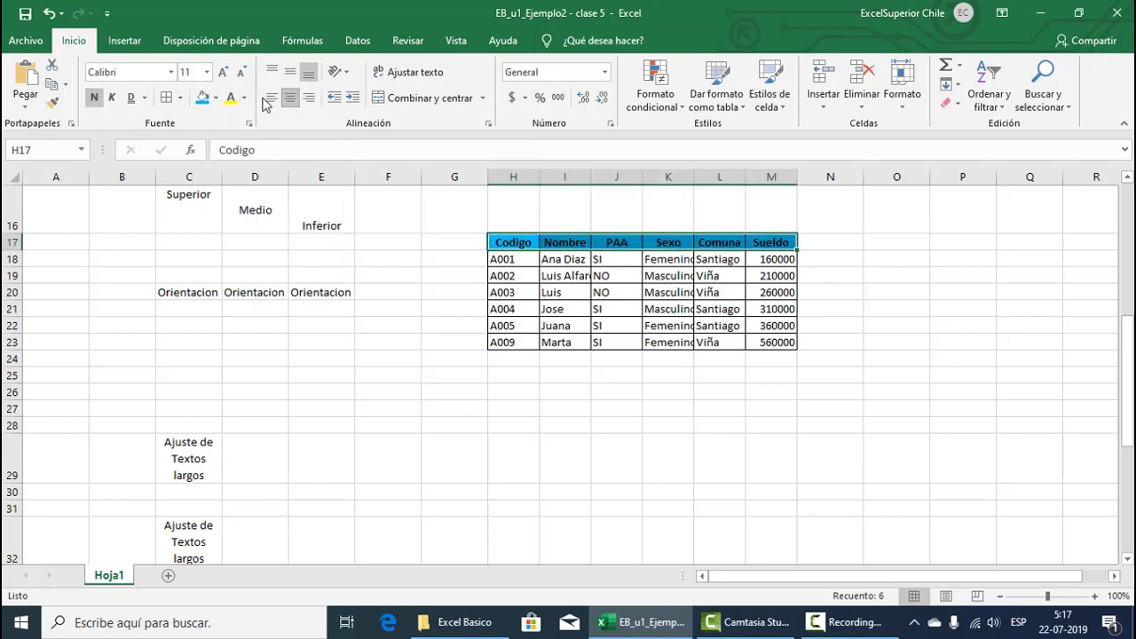
{"action": "left_click", "coordinate": [245, 99]}
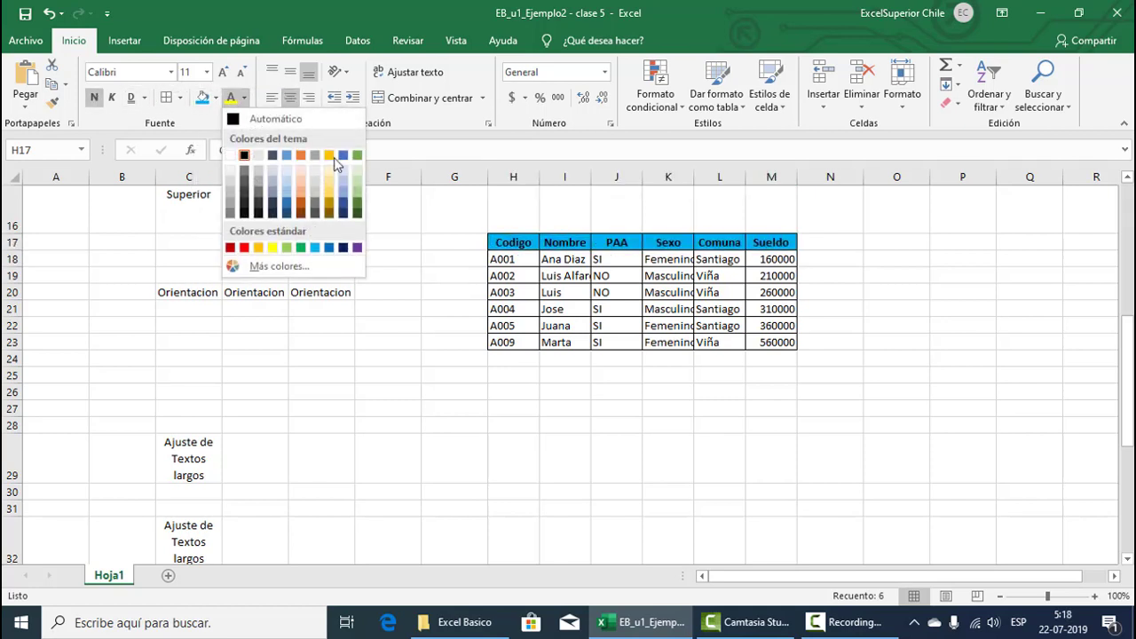
{"action": "left_click", "coordinate": [344, 249]}
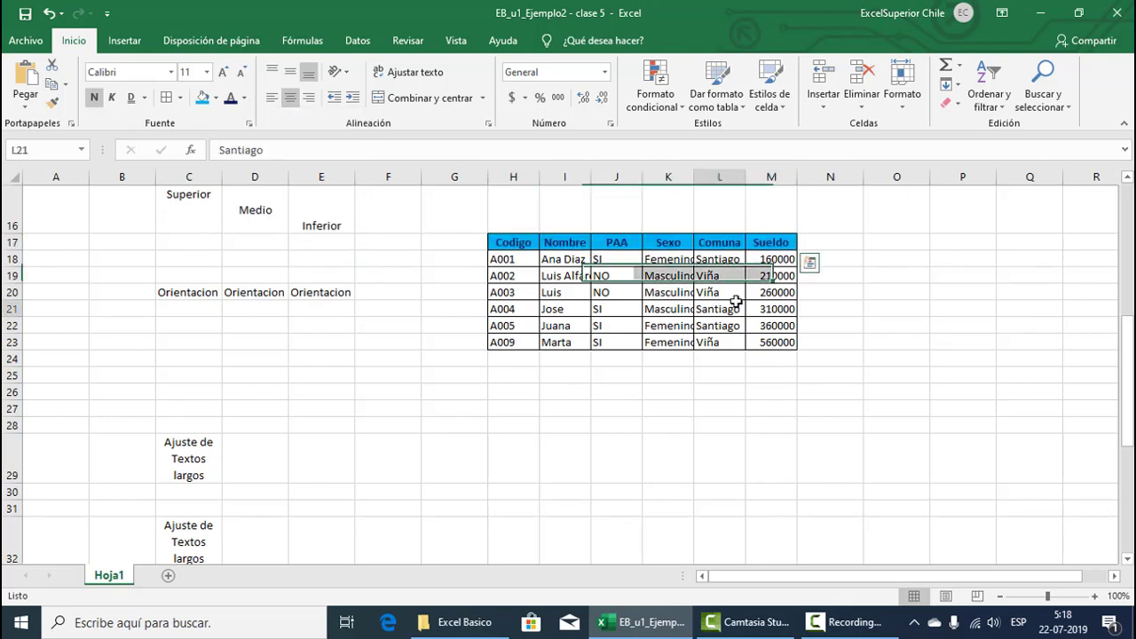
{"action": "left_click", "coordinate": [719, 309]}
Step: Fill the Codigo values H18:H23 with a very light grey
{"action": "left_click_drag", "start_coordinate": [514, 261], "coordinate": [514, 341]}
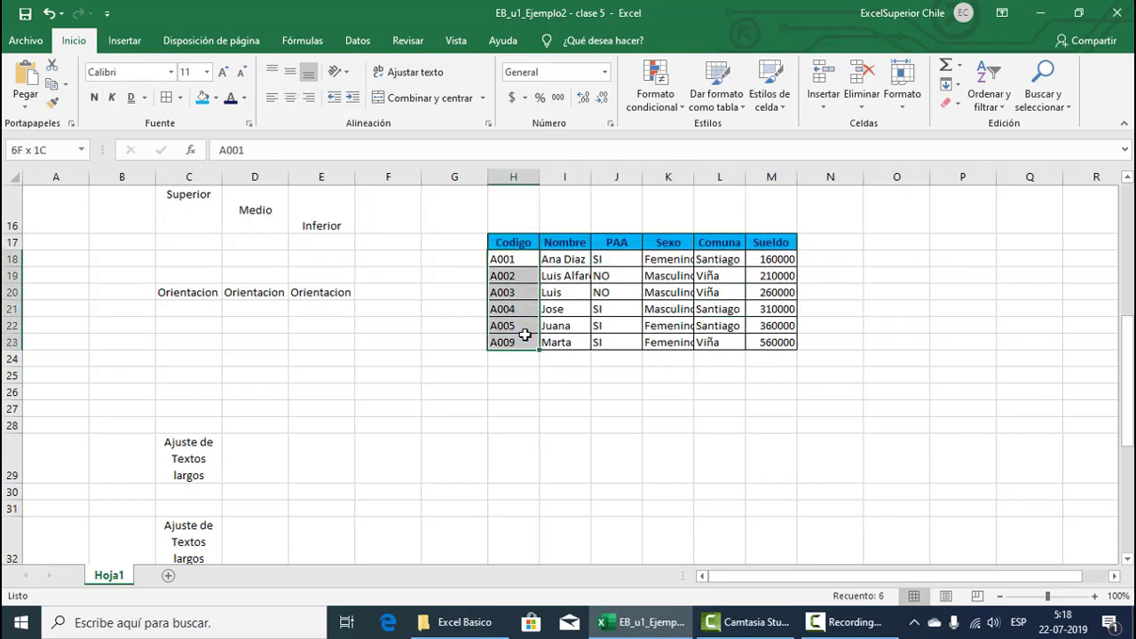
{"action": "left_click", "coordinate": [216, 99]}
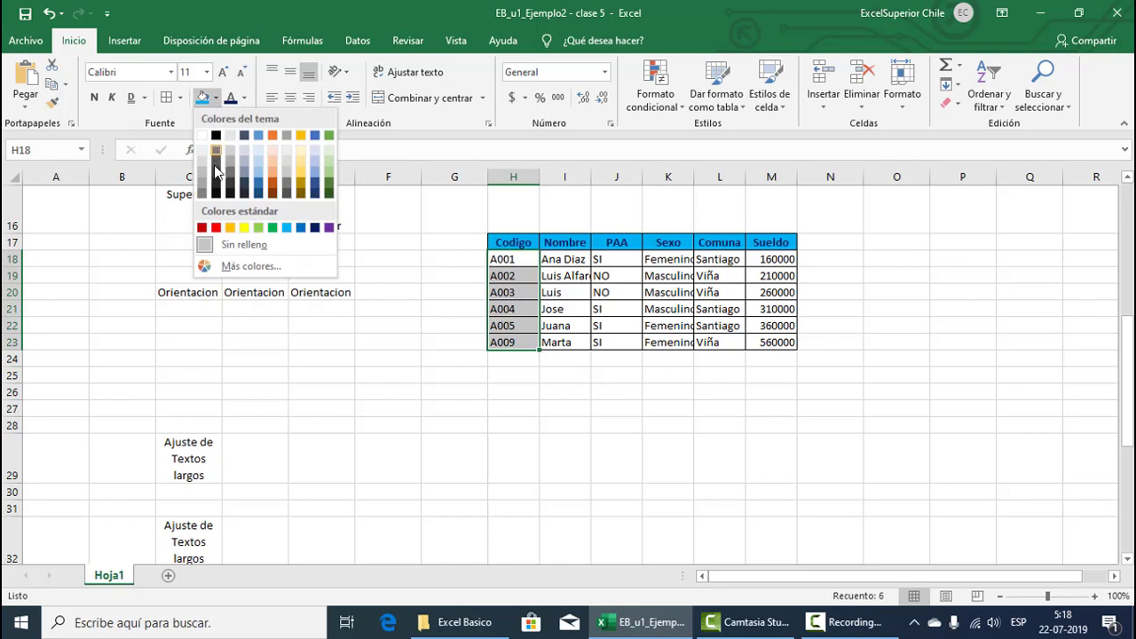
{"action": "left_click", "coordinate": [206, 154]}
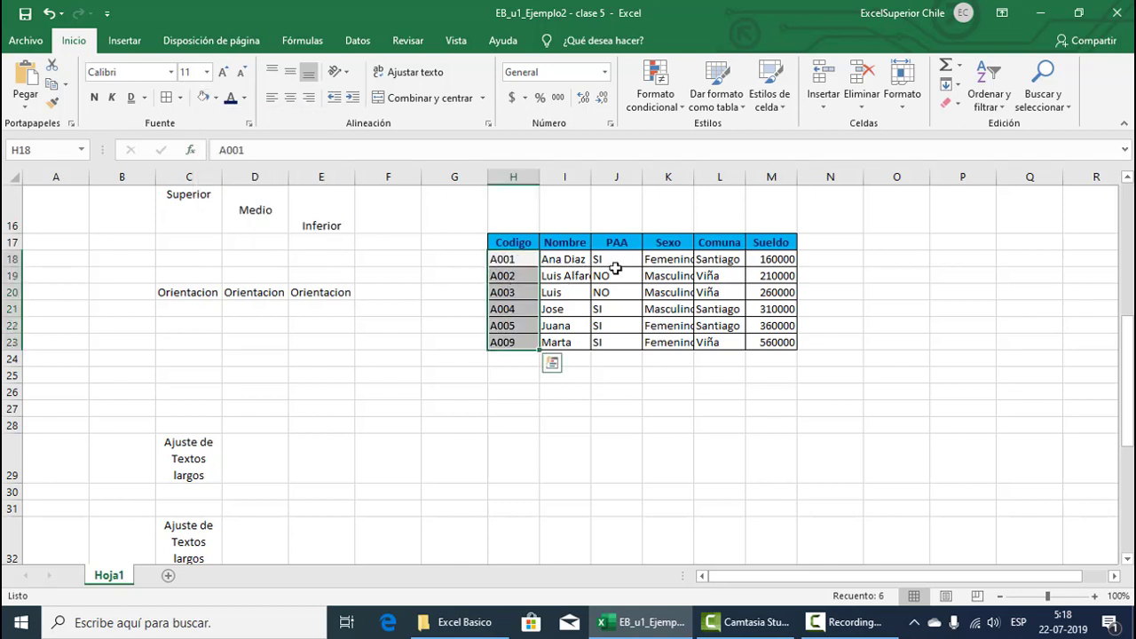
Step: Centre the PAA values in J18:J23 horizontally
{"action": "left_click_drag", "start_coordinate": [615, 264], "coordinate": [626, 331]}
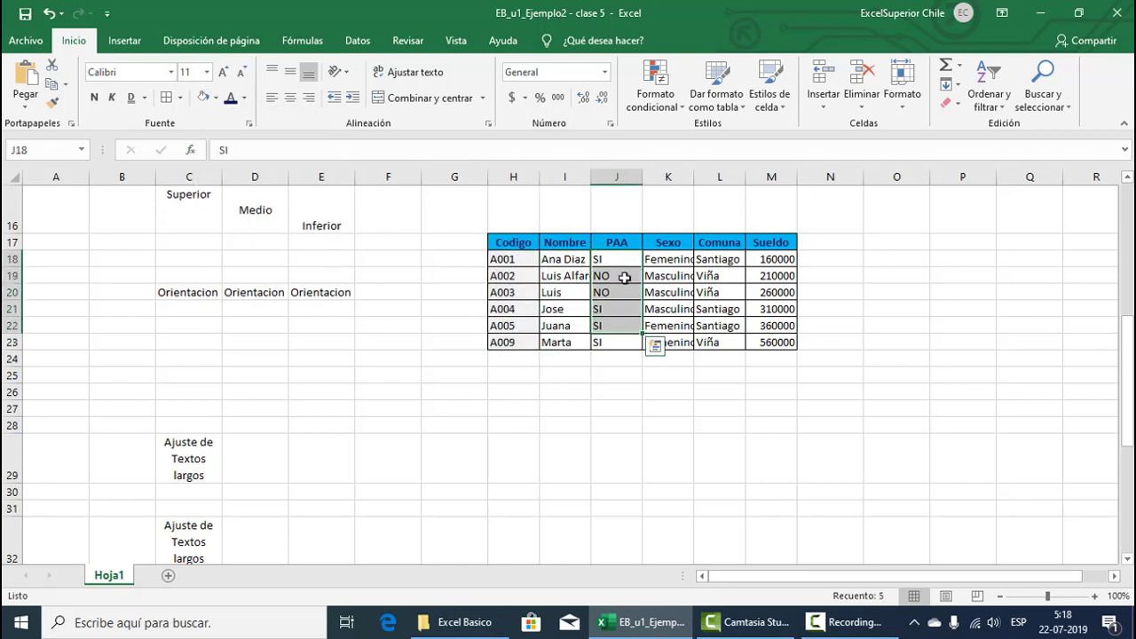
{"action": "left_click_drag", "start_coordinate": [620, 261], "coordinate": [624, 341]}
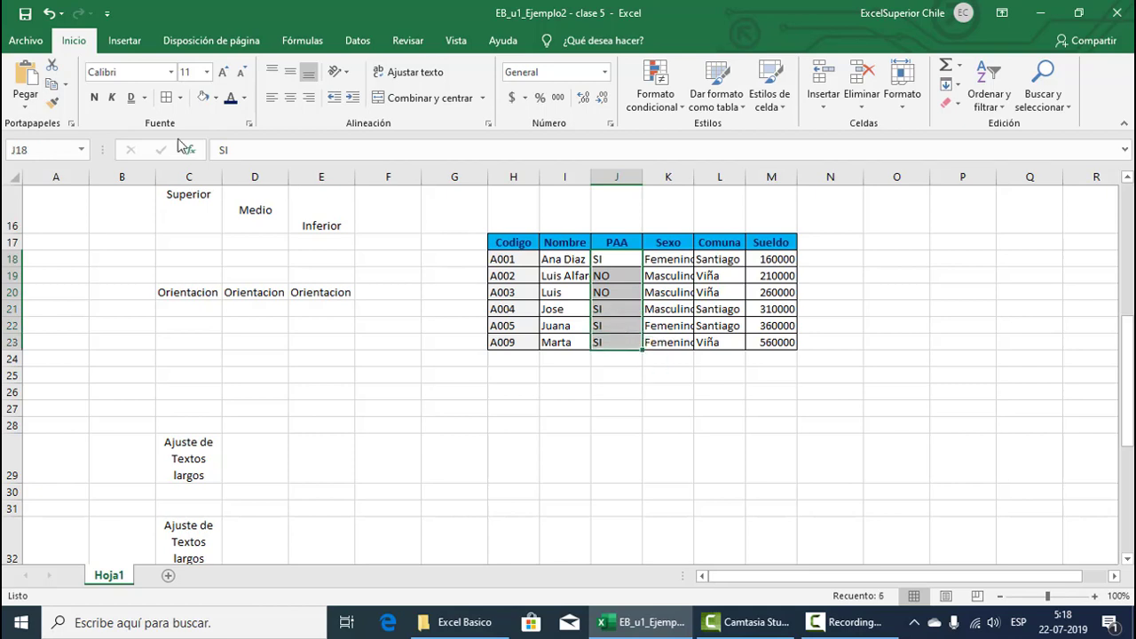
{"action": "left_click", "coordinate": [292, 99]}
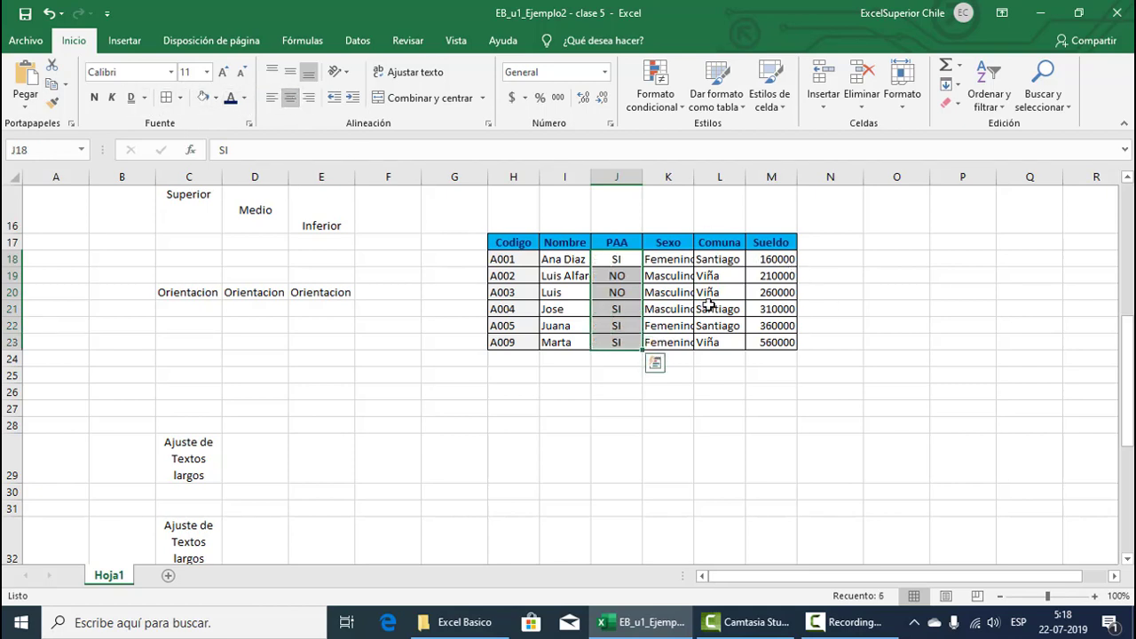
{"action": "left_click", "coordinate": [558, 269]}
{"action": "left_click", "coordinate": [547, 292]}
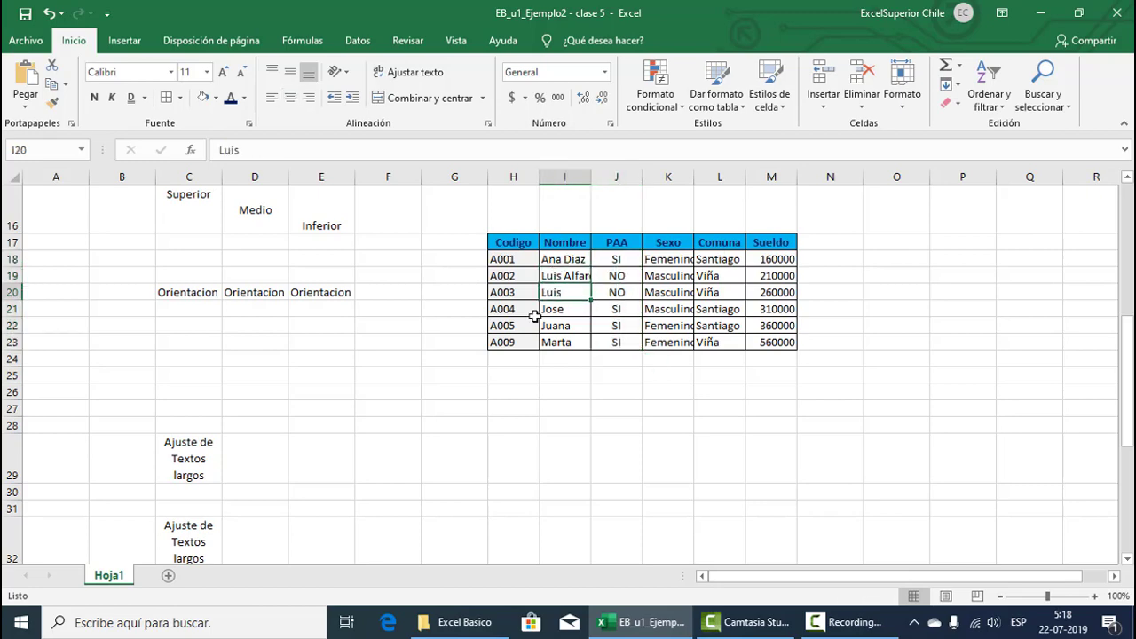
{"action": "scroll", "coordinate": [534, 316], "scroll_direction": "up", "scroll_amount": 5}
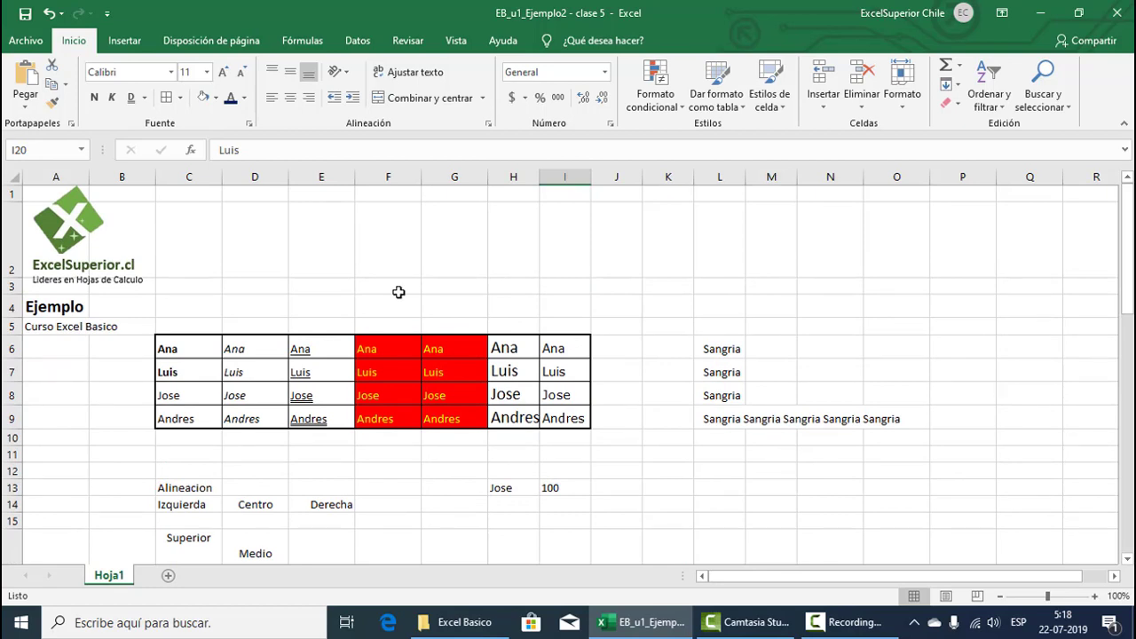
{"action": "scroll", "coordinate": [511, 287], "scroll_direction": "down", "scroll_amount": 2}
{"action": "scroll", "coordinate": [479, 277], "scroll_direction": "up", "scroll_amount": 2}
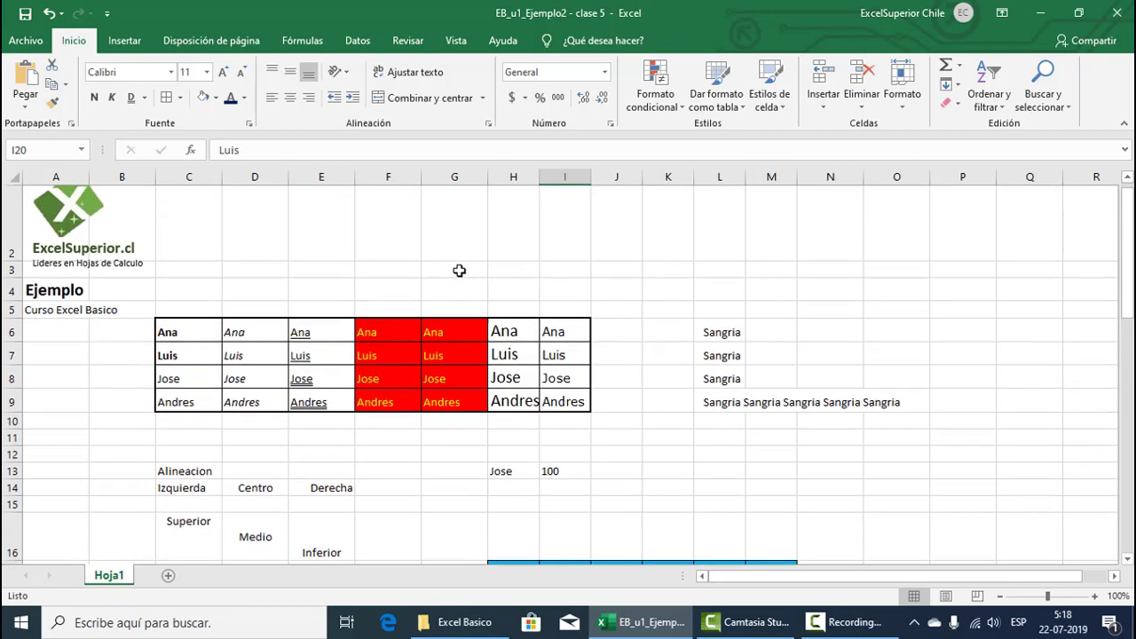